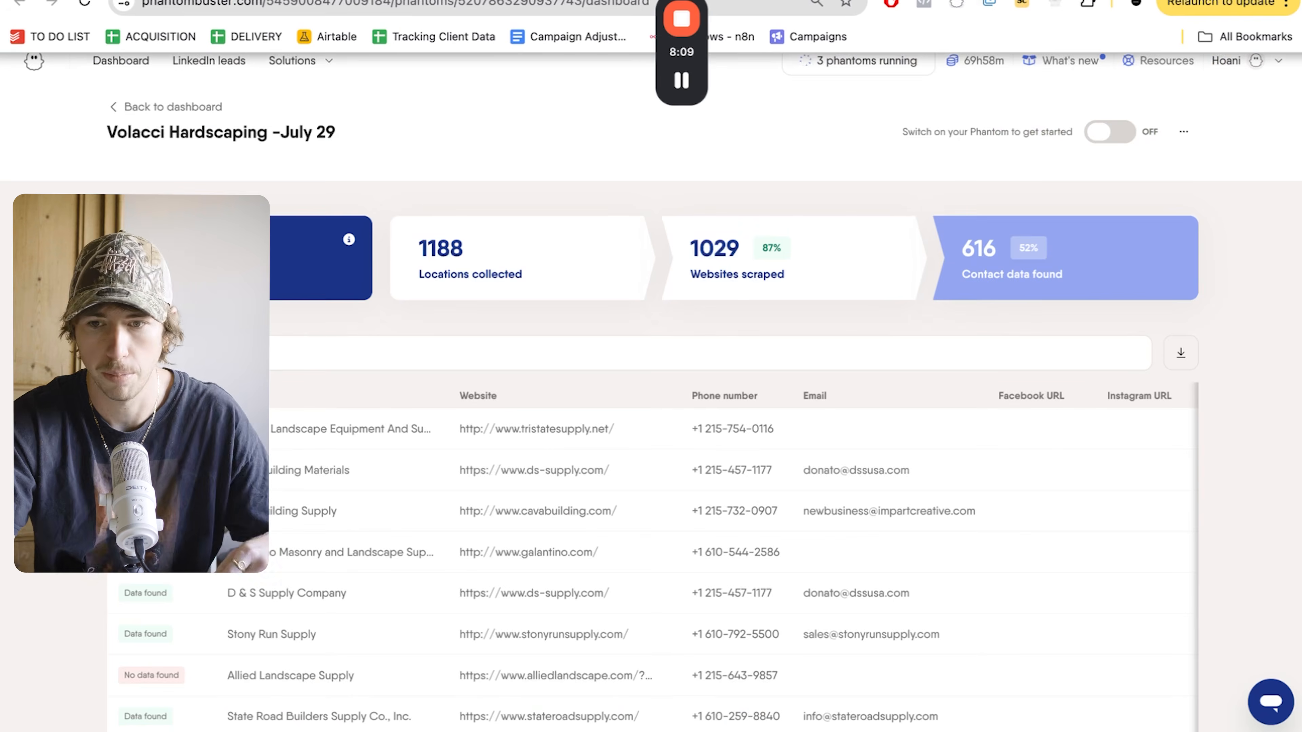
# Open the PhantomBuster dashboard in a new tab and duplicate the phantom "Accountants: 30th July (1)", checking its searches URL.
pyautogui.press('super+t')
pyautogui.write('pha')
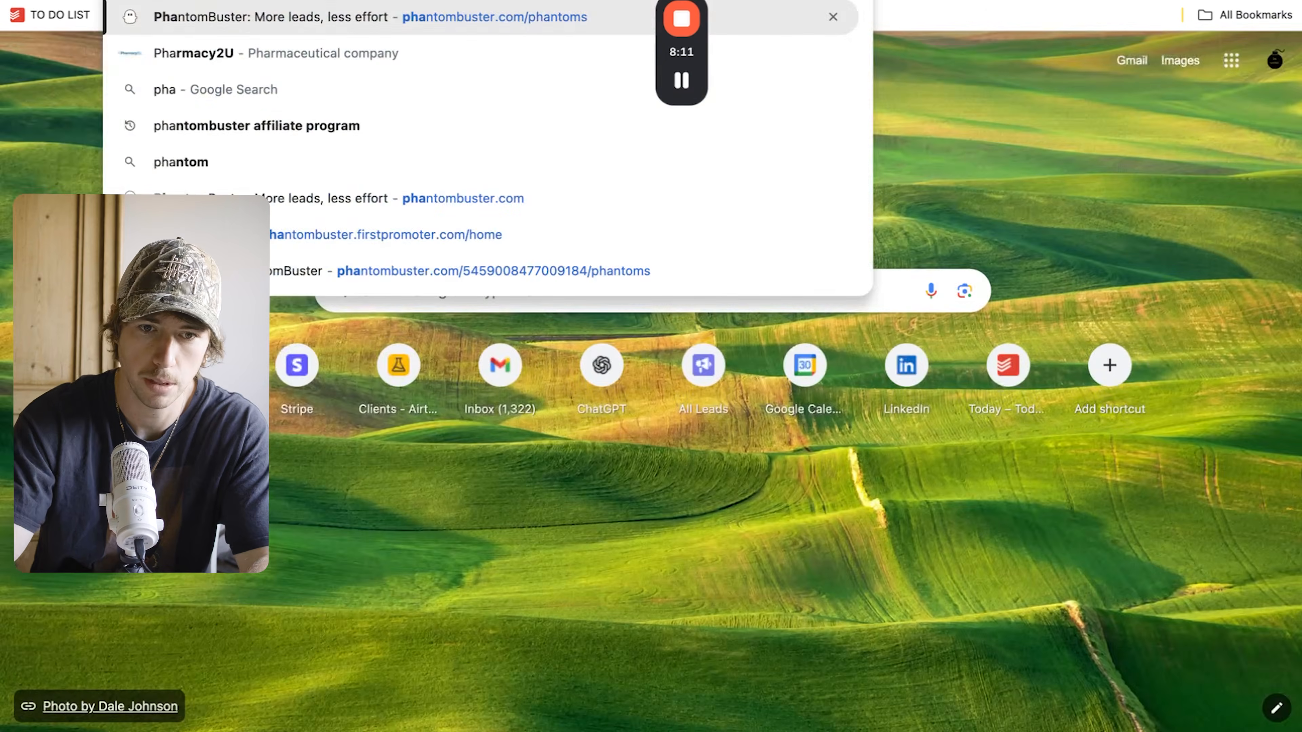
pyautogui.press('Return')
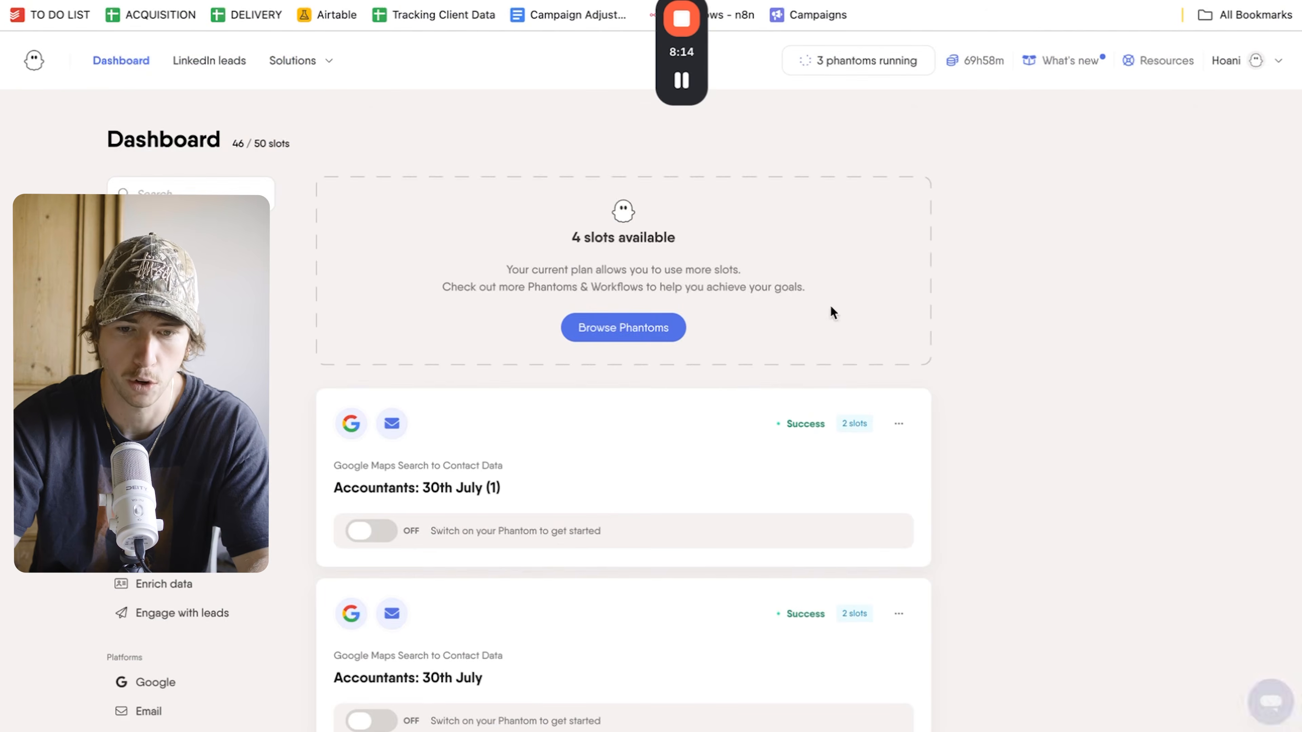
pyautogui.click(901, 432)
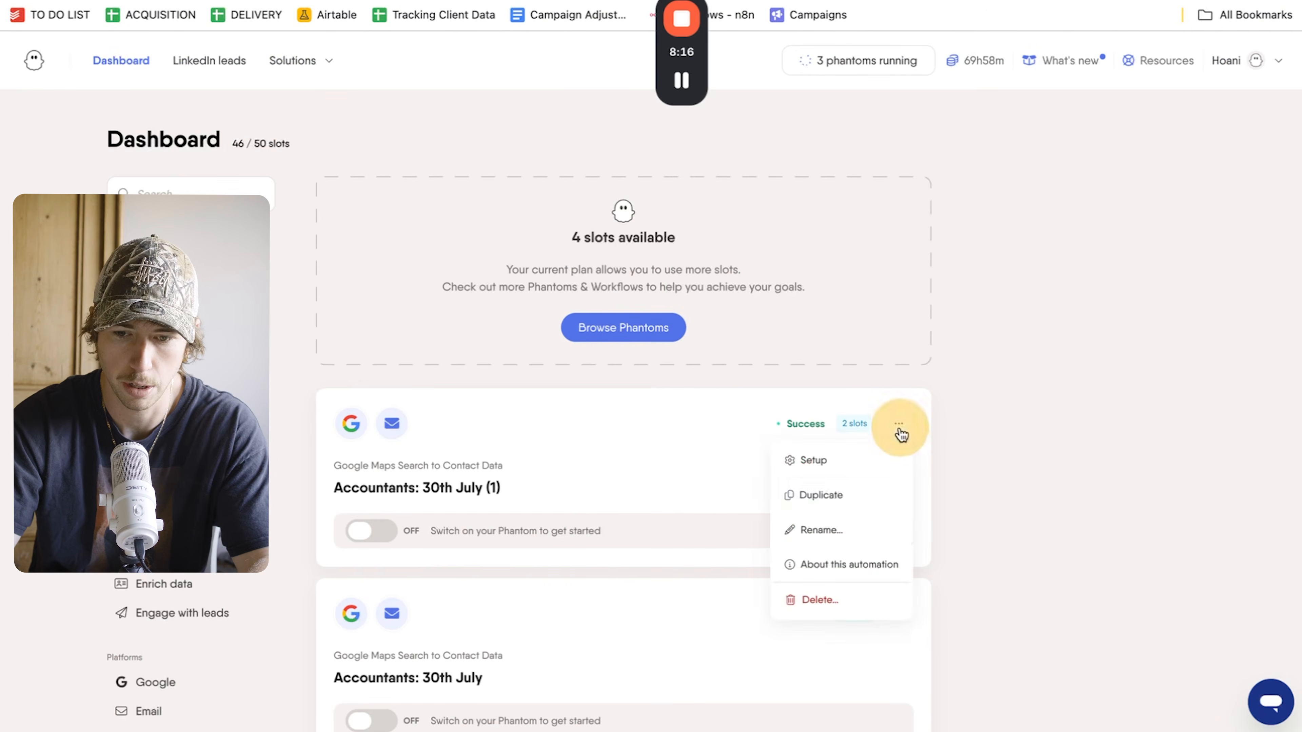
pyautogui.click(844, 495)
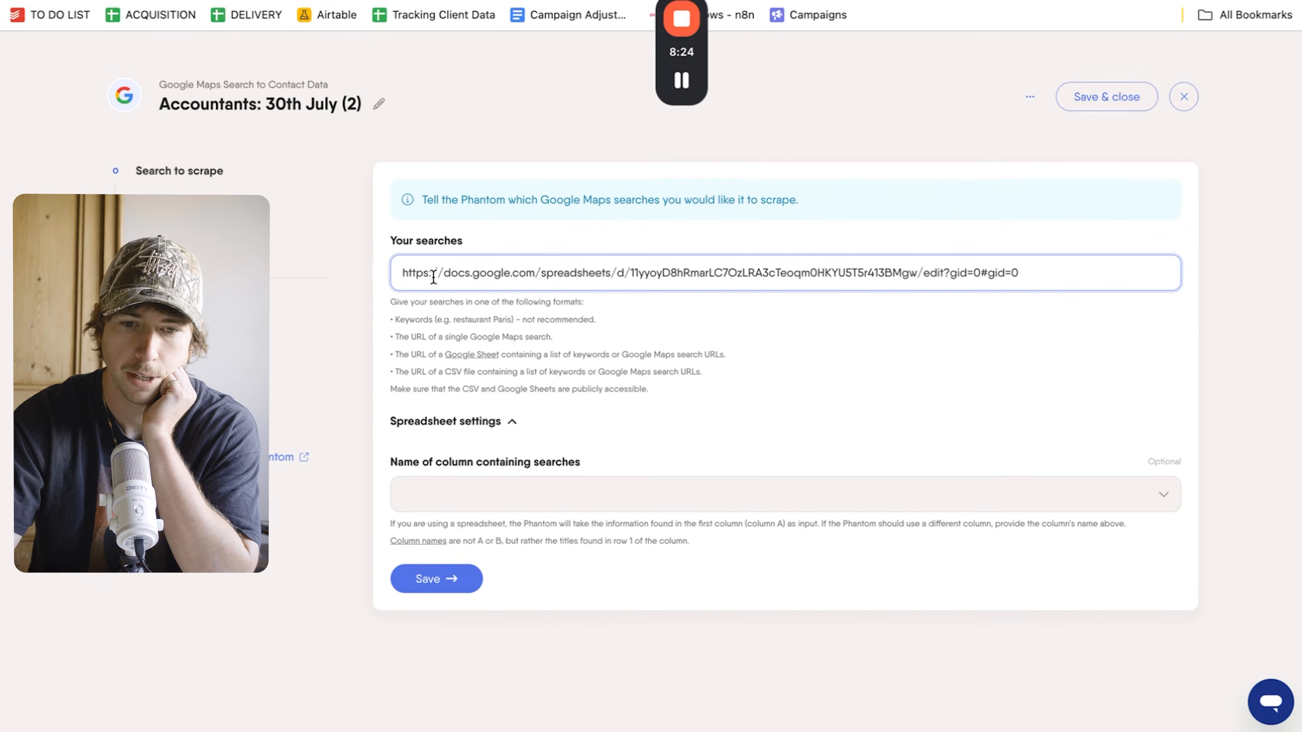
pyautogui.moveTo(412, 273); pyautogui.dragTo(1072, 264)
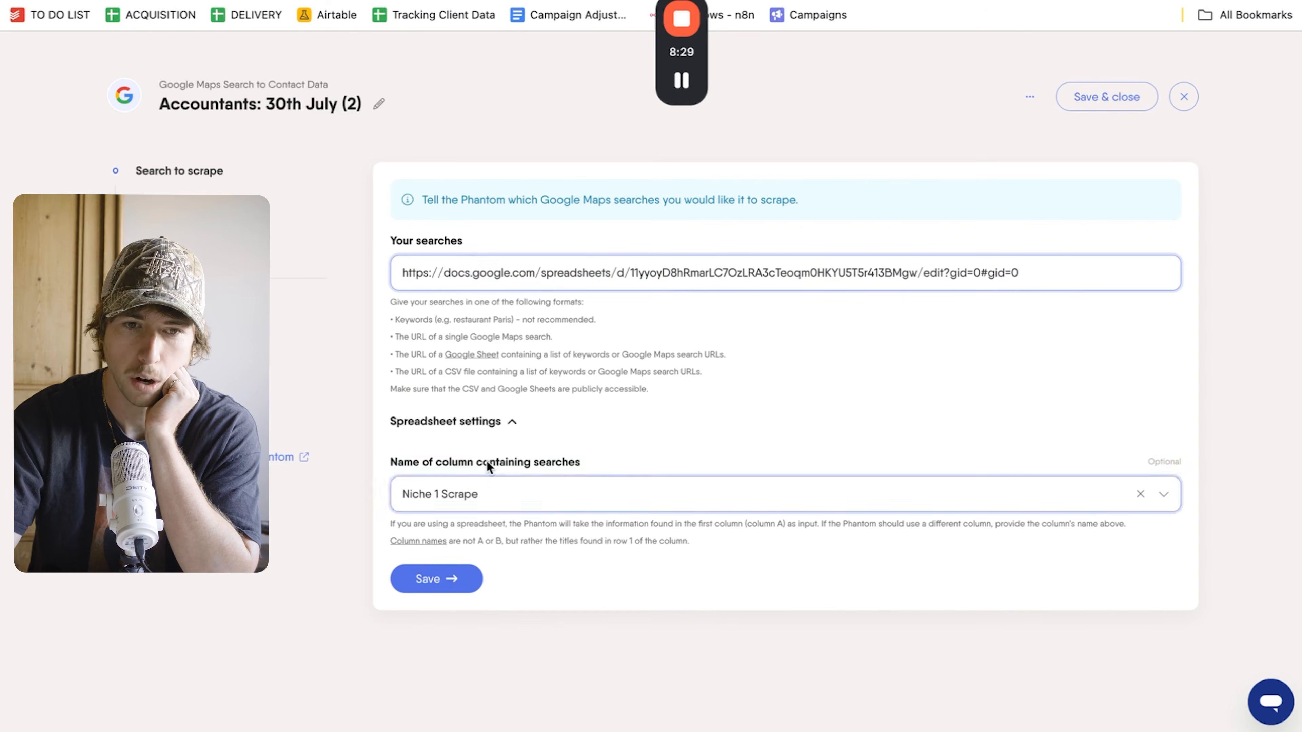
# Switch to the Volacci Scraping List spreadsheet and examine the Niche 1 Scrape search phrases and the company type columns.
pyautogui.hotkey('ctrl', 'Tab')
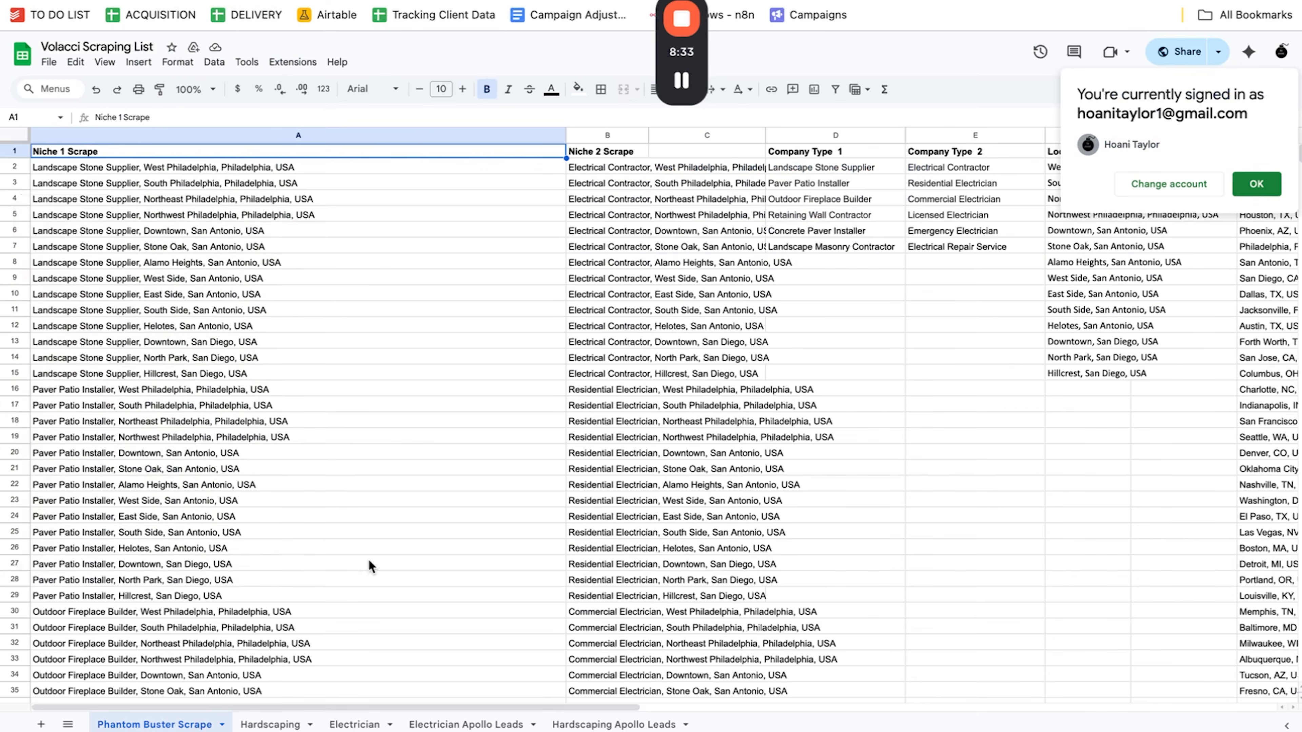
pyautogui.scroll(-20, 369, 563)
pyautogui.scroll(20, 369, 563)
pyautogui.moveTo(220, 164); pyautogui.dragTo(221, 210)
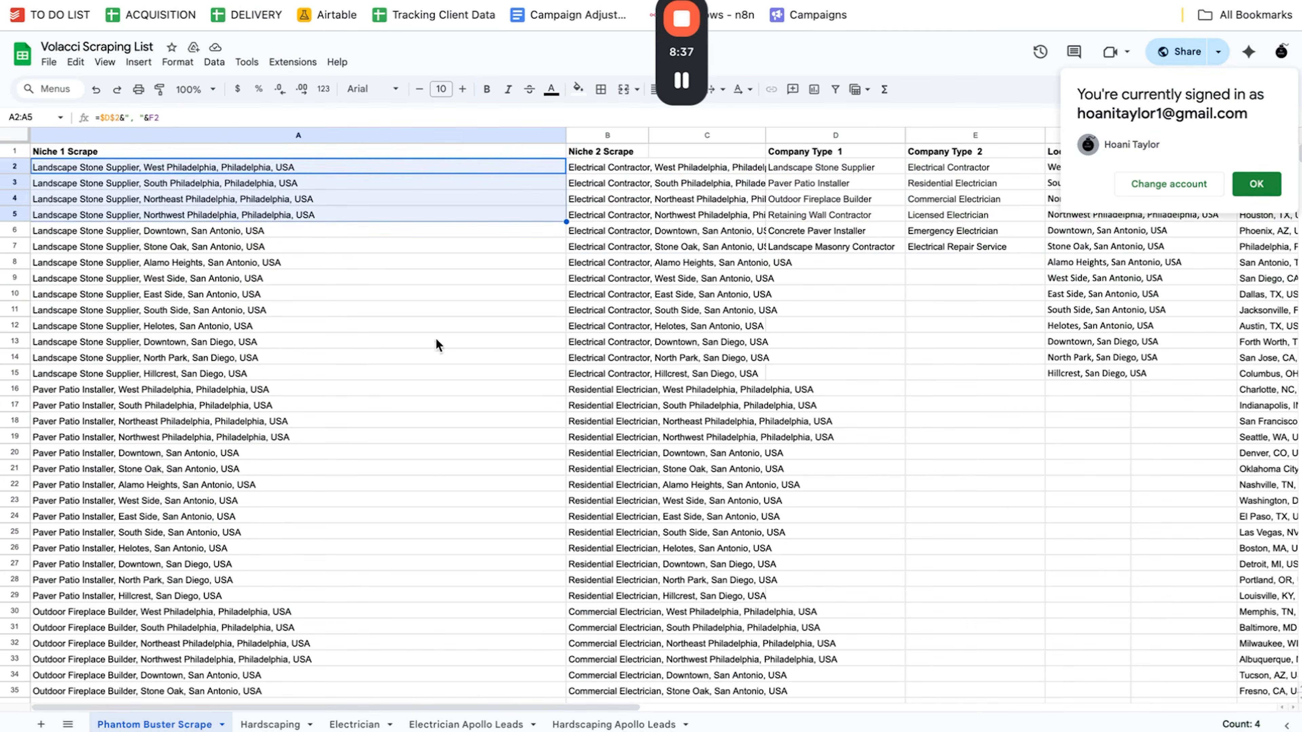
pyautogui.click(436, 339)
pyautogui.hscroll(5, 435, 338)
pyautogui.moveTo(495, 134); pyautogui.dragTo(677, 245)
pyautogui.hscroll(4, 706, 369)
pyautogui.click(674, 259)
pyautogui.hscroll(-7, 674, 258)
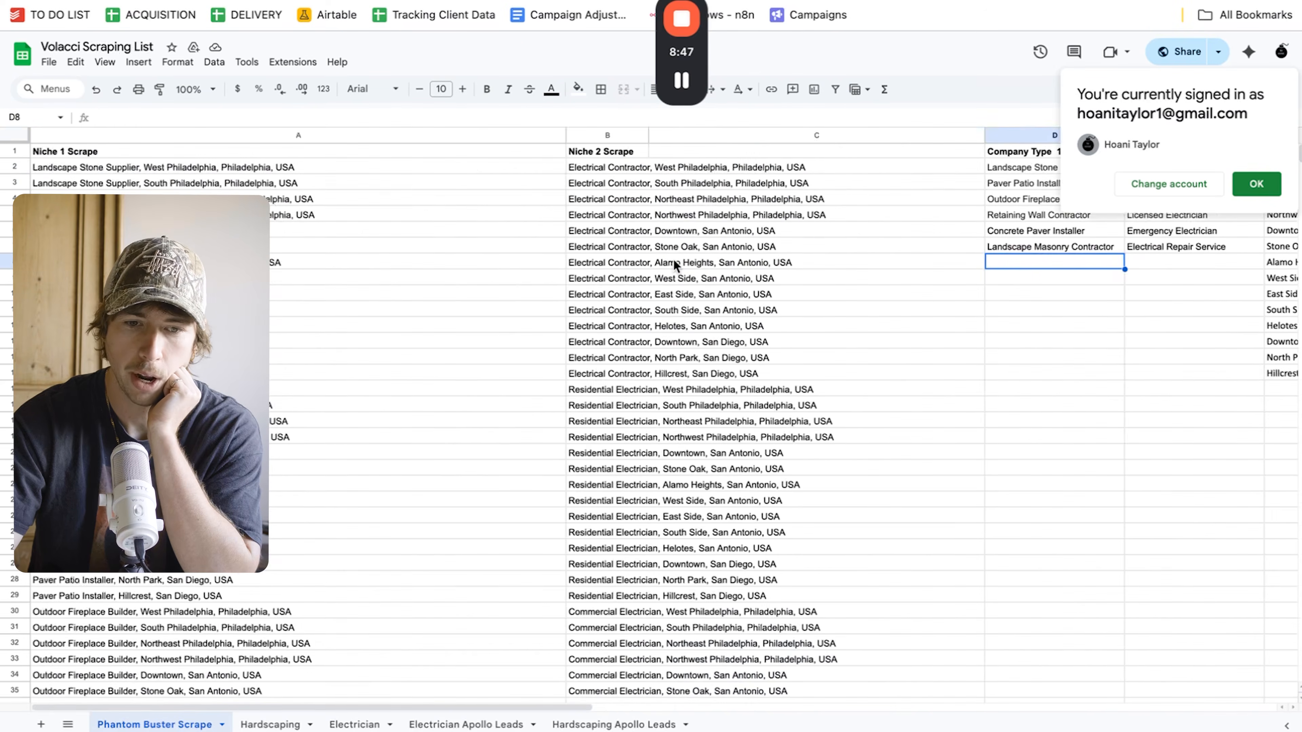
# Review the entries under Company Type 1 and the Location list on the Phantom Buster Scrape sheet.
pyautogui.hscroll(2, 674, 258)
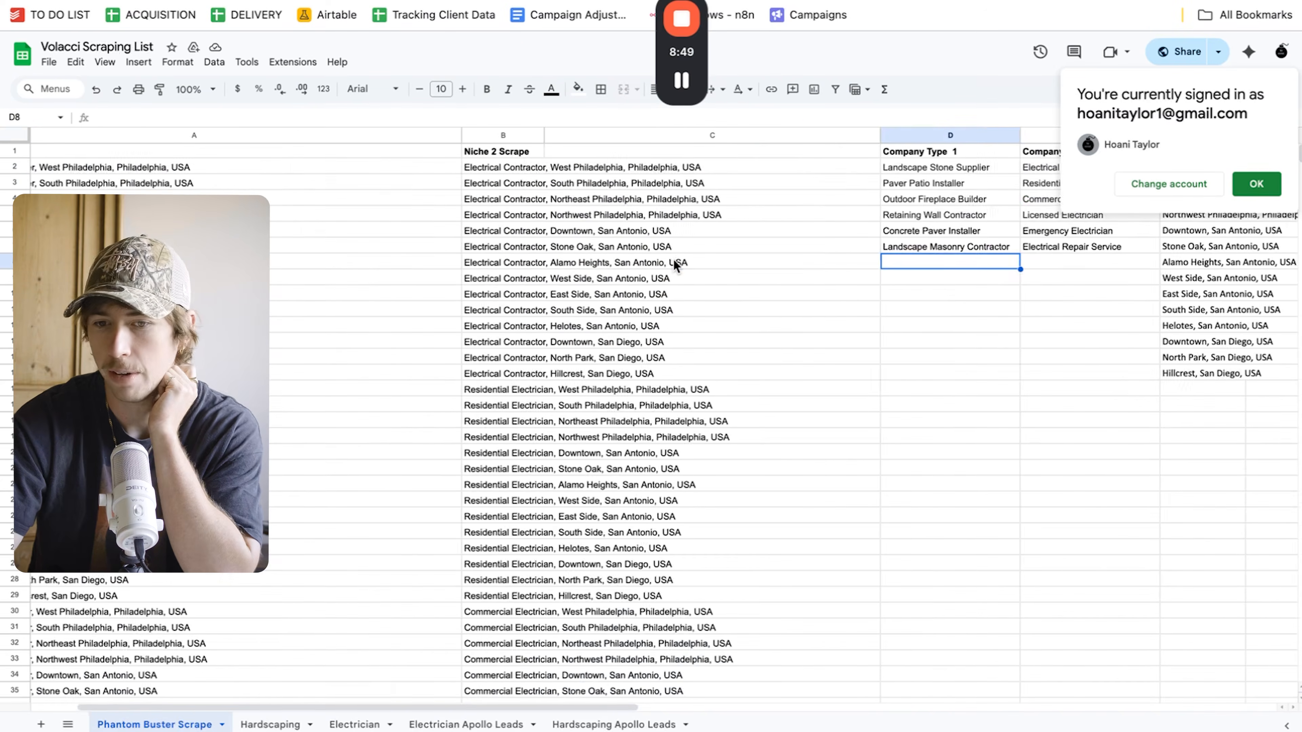
pyautogui.hscroll(5, 674, 259)
pyautogui.click(714, 169)
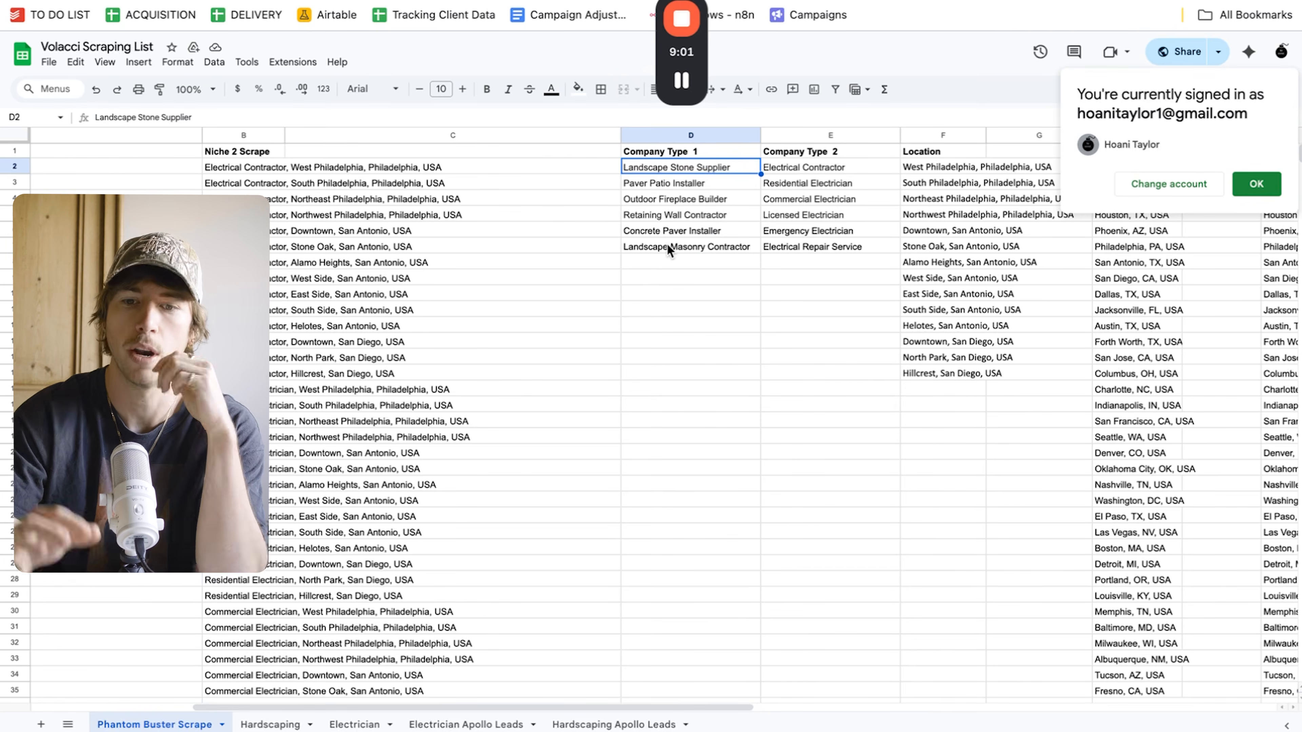
pyautogui.click(653, 210)
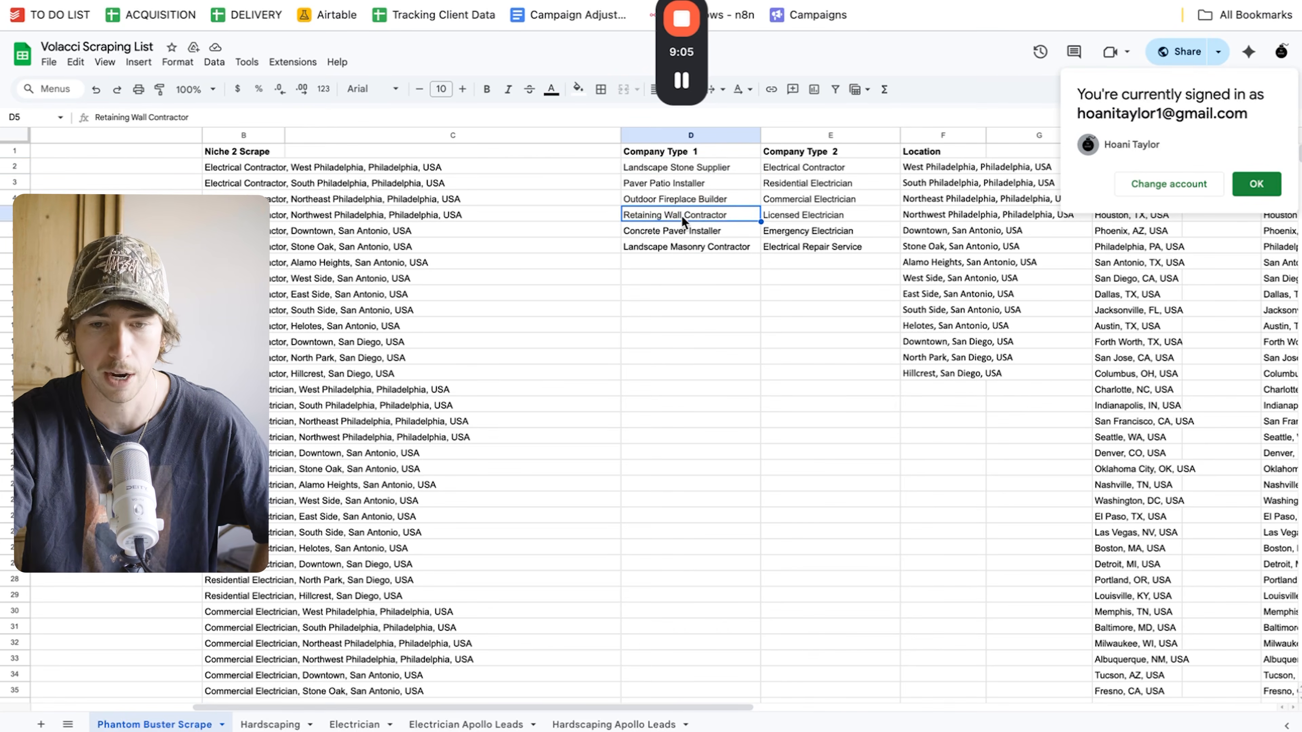
pyautogui.click(674, 232)
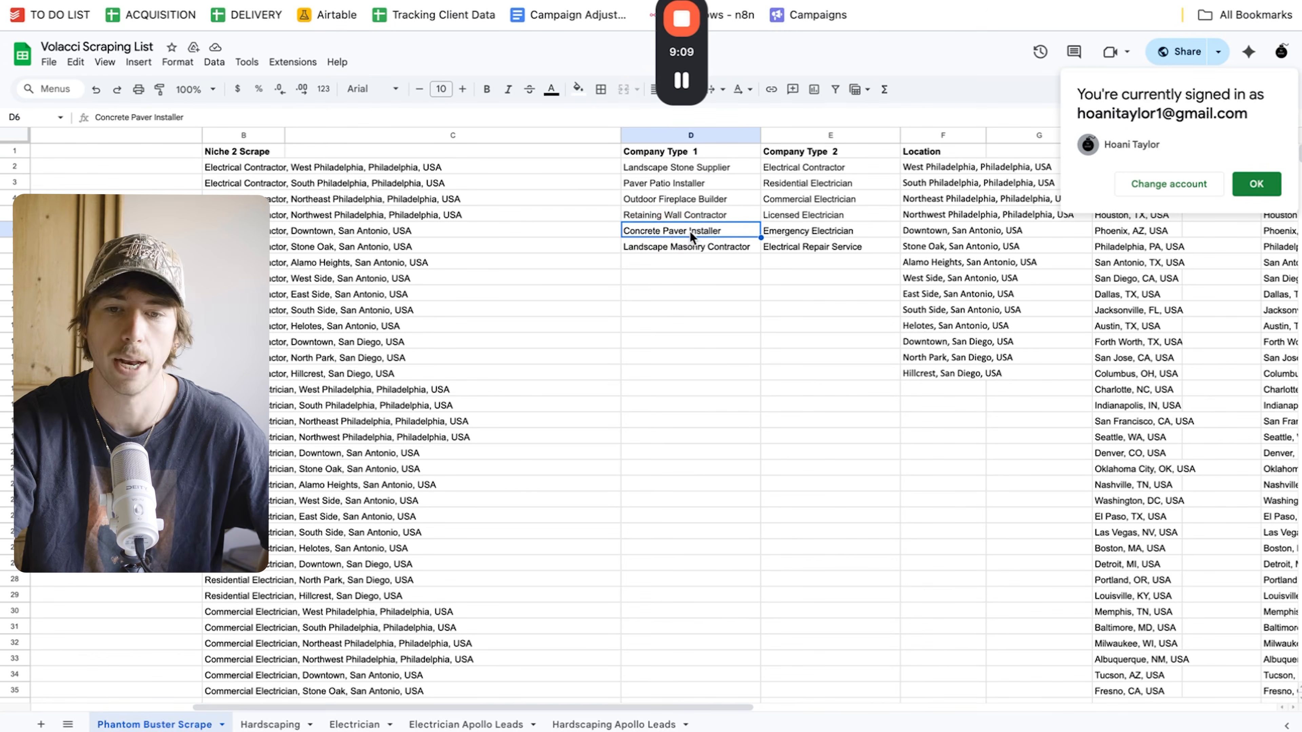
pyautogui.click(672, 169)
pyautogui.moveTo(671, 180); pyautogui.dragTo(662, 243)
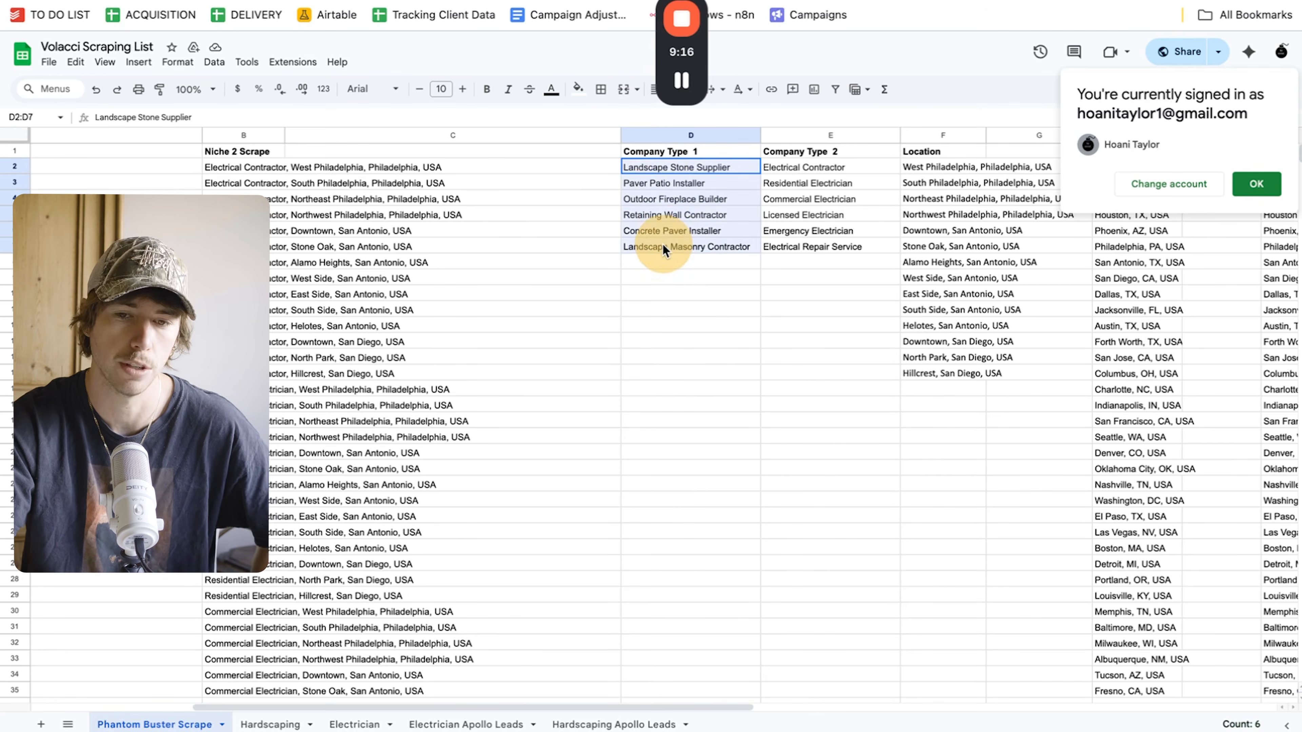
pyautogui.click(674, 292)
pyautogui.hscroll(5, 675, 291)
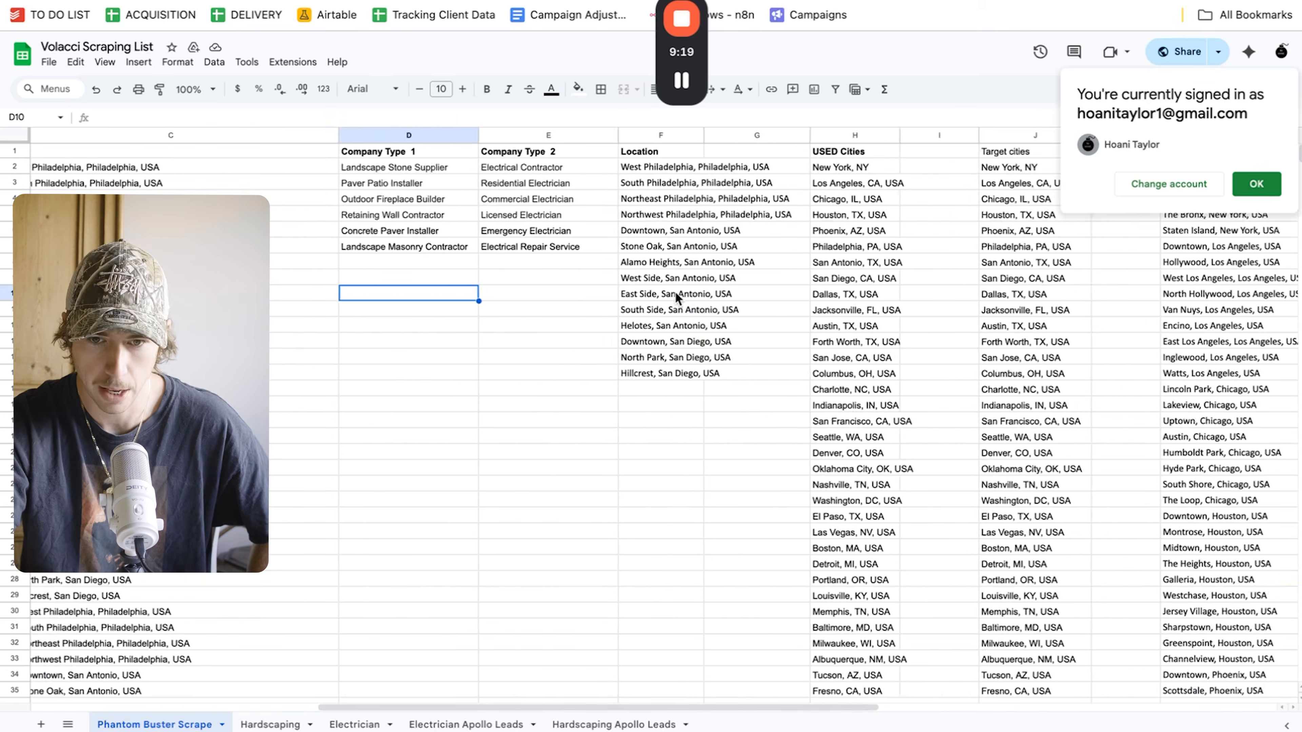
pyautogui.moveTo(603, 172); pyautogui.dragTo(594, 376)
pyautogui.hscroll(-5, 563, 379)
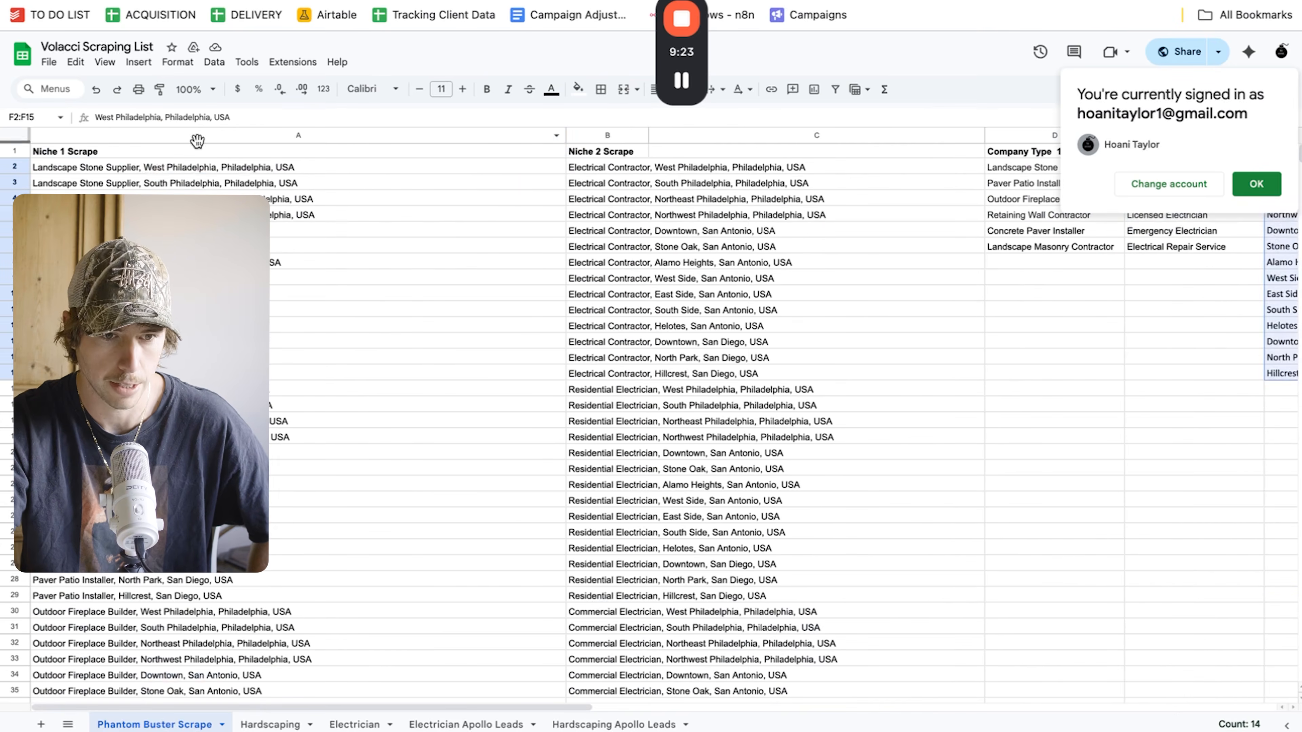
# Inspect the formulas in the Niche 1 Scrape column from A2 downward against their source company types and locations.
pyautogui.click(157, 167)
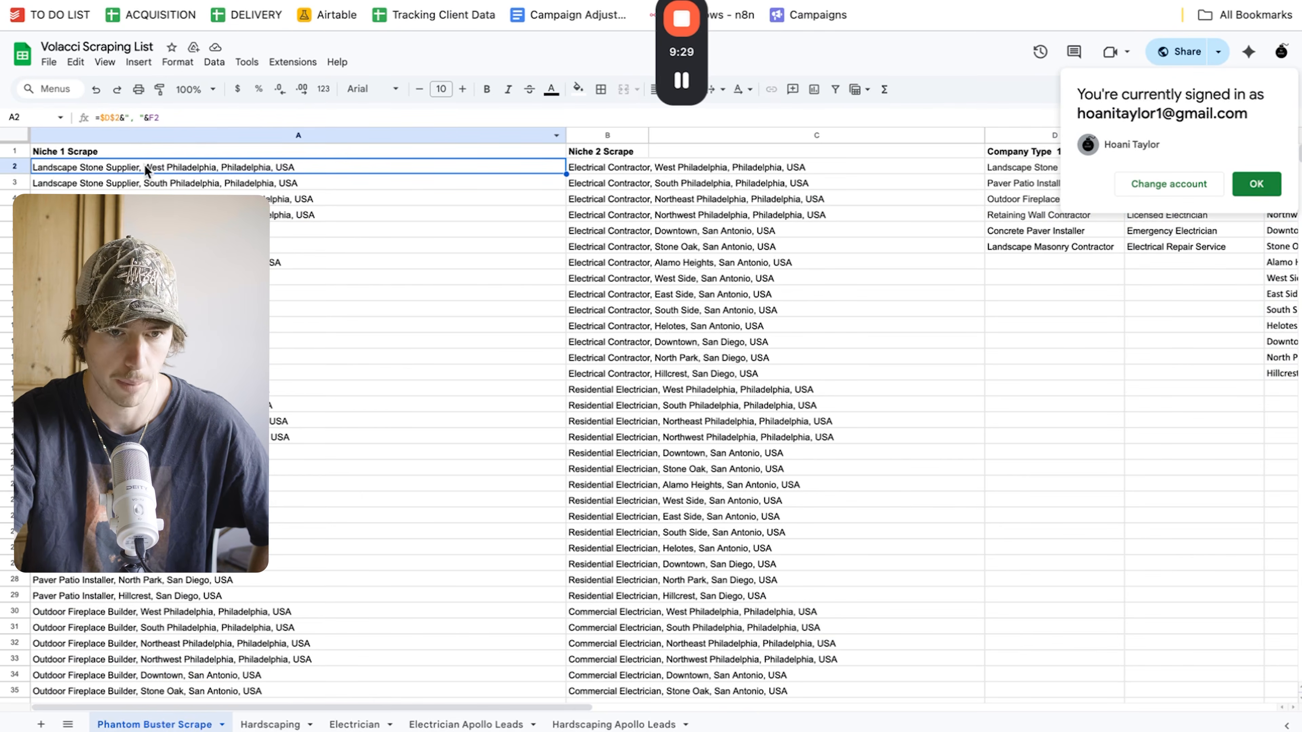
pyautogui.hscroll(10, 660, 337)
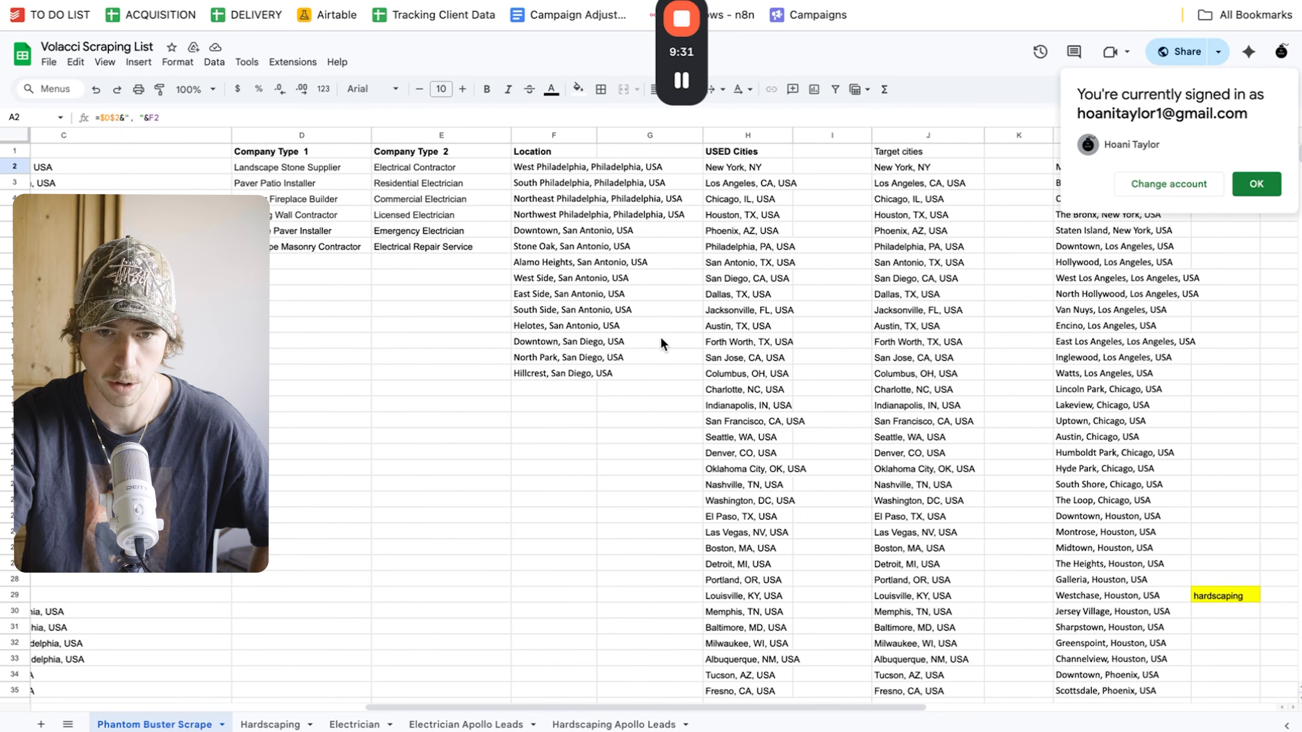
pyautogui.hscroll(-10, 557, 166)
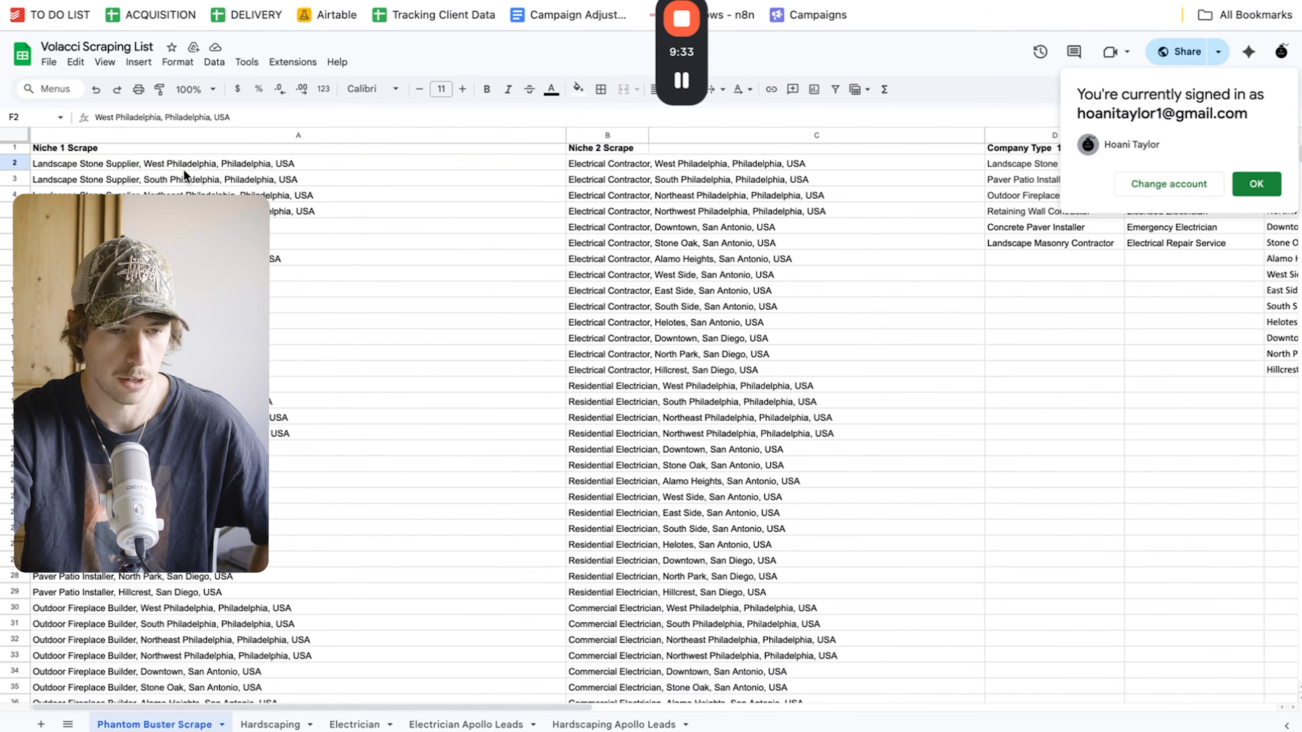
pyautogui.click(143, 160)
pyautogui.press('Down')
pyautogui.press('Down')
pyautogui.press('Down')
pyautogui.press('Down')
pyautogui.press('Down')
pyautogui.press('Down')
pyautogui.press('Down')
pyautogui.press('Down')
pyautogui.press('Down')
pyautogui.press('Down')
pyautogui.press('Down')
pyautogui.press('Down')
pyautogui.press('Down')
pyautogui.press('Down')
pyautogui.press('Down')
pyautogui.press('Down')
pyautogui.press('Down')
pyautogui.press('Down')
pyautogui.press('Down')
pyautogui.press('Down')
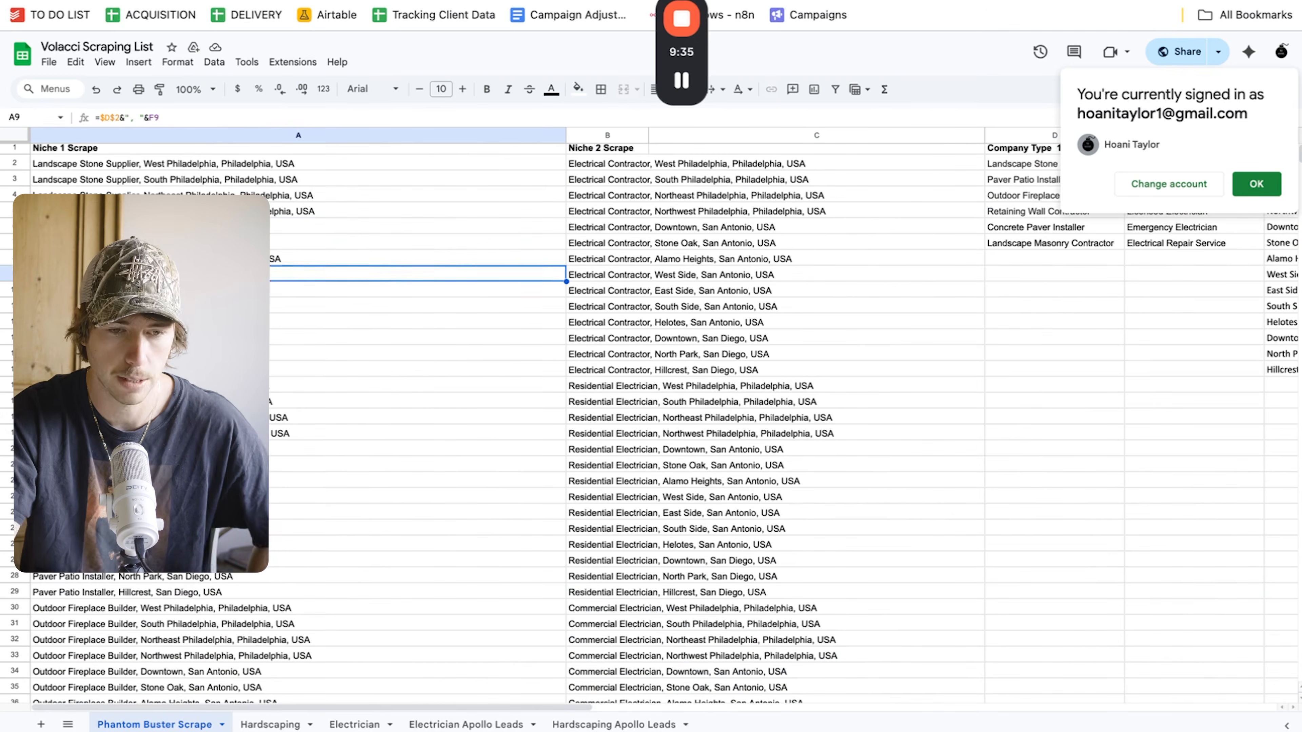
# Trace how each Company Type 1 entry pairs with every location, and check the combined scrape list through its last rows.
pyautogui.hscroll(4, 967, 235)
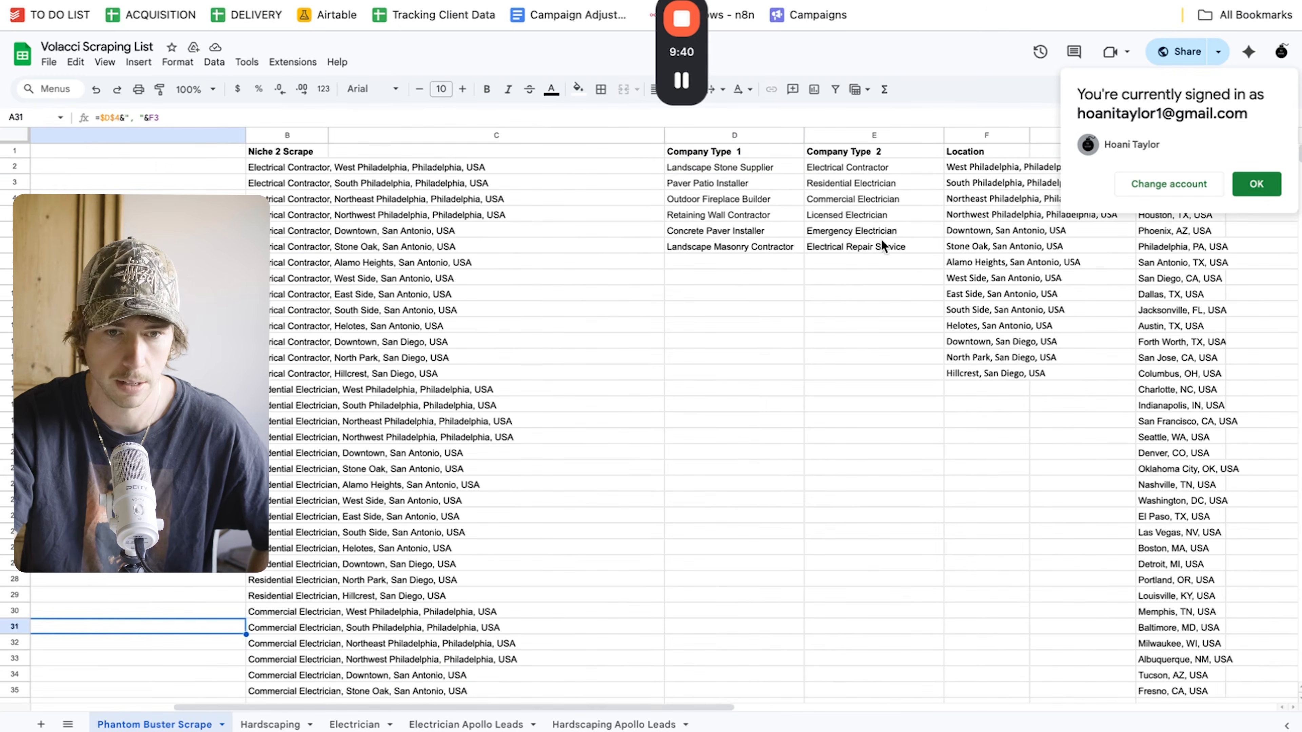
pyautogui.click(686, 167)
pyautogui.hscroll(5, 707, 164)
pyautogui.click(735, 166)
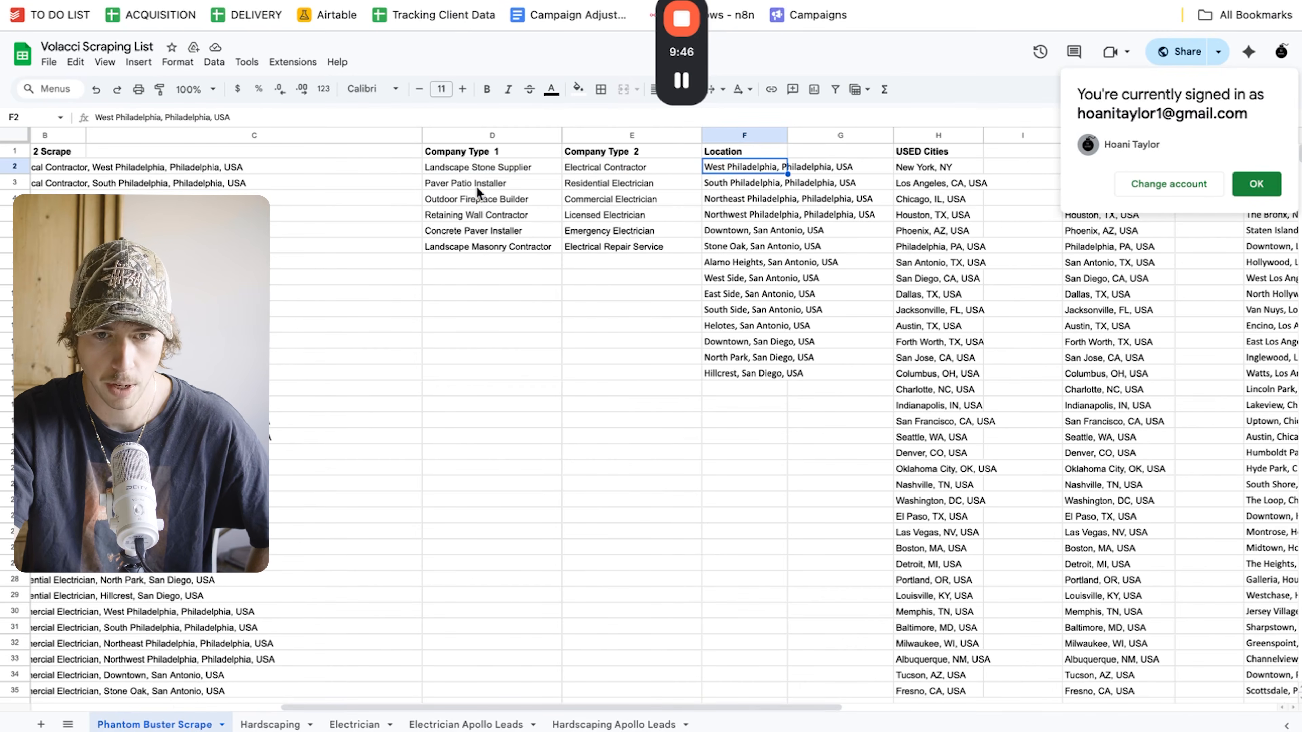
pyautogui.click(461, 184)
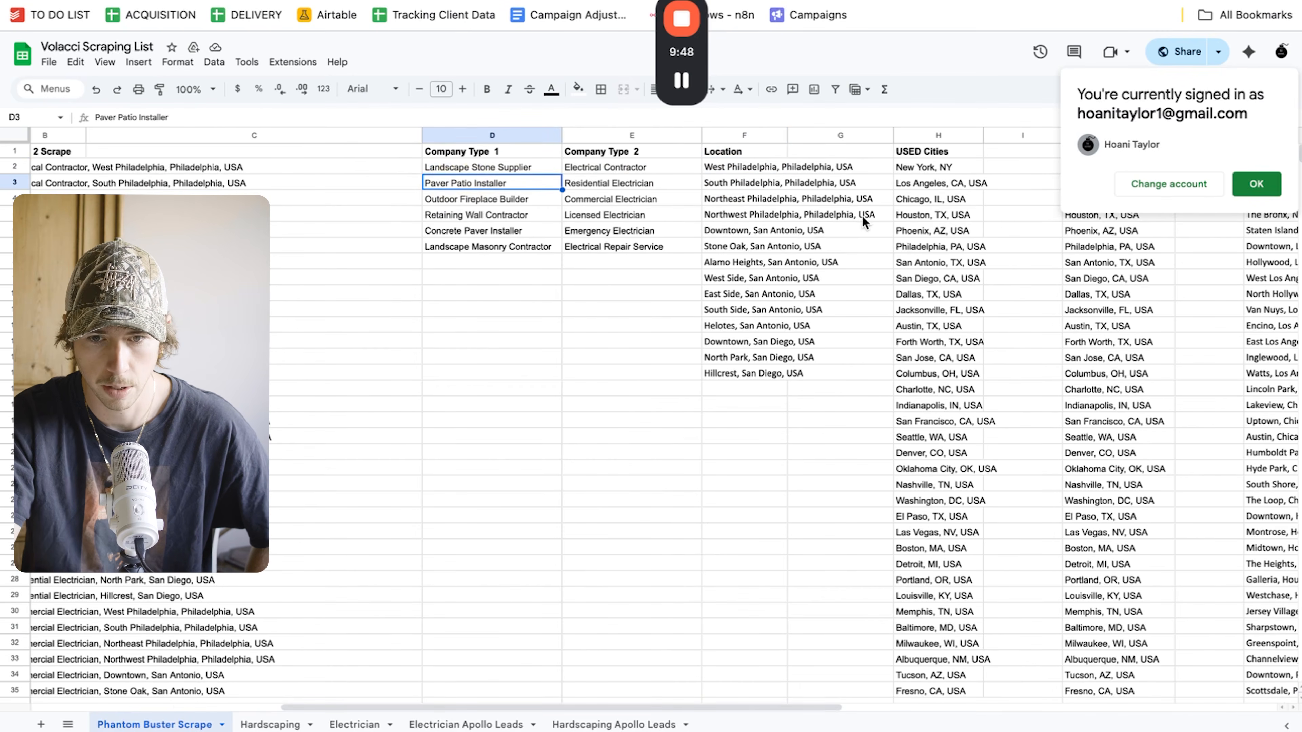
pyautogui.click(503, 198)
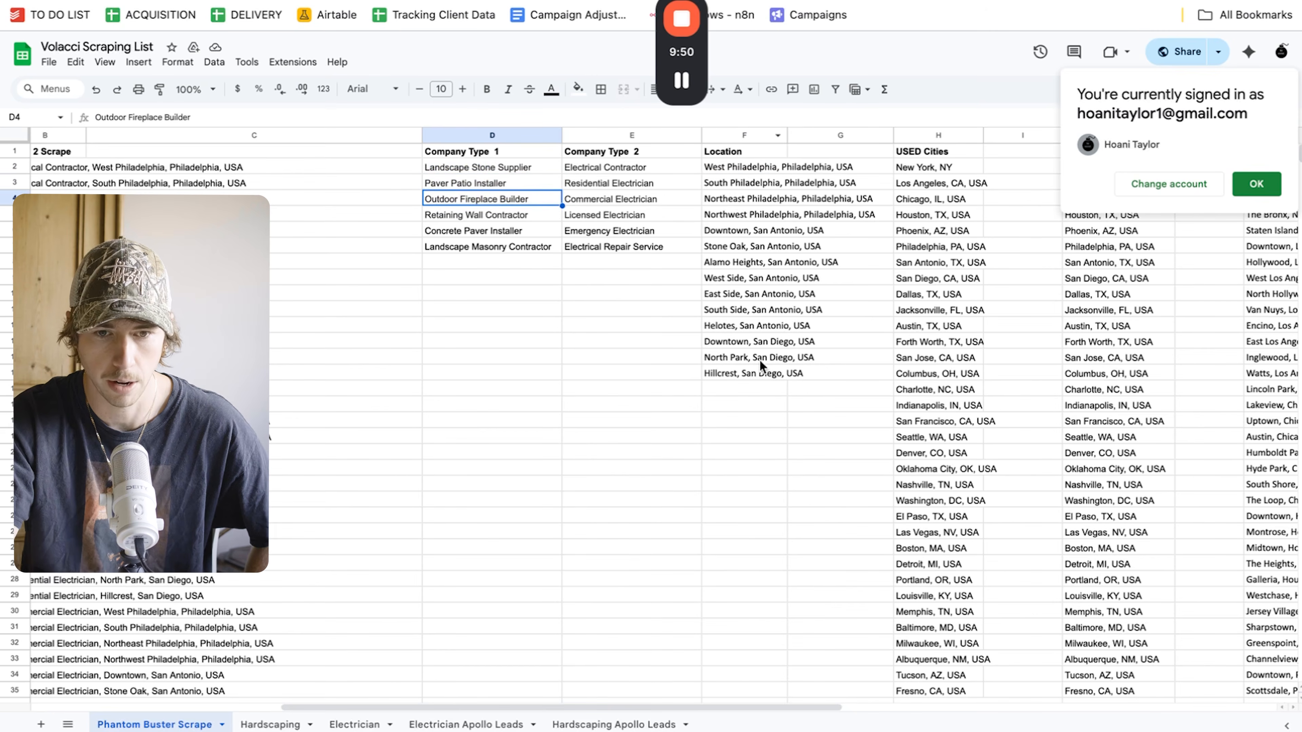
pyautogui.hscroll(-10, 712, 388)
pyautogui.scroll(-20, 280, 433)
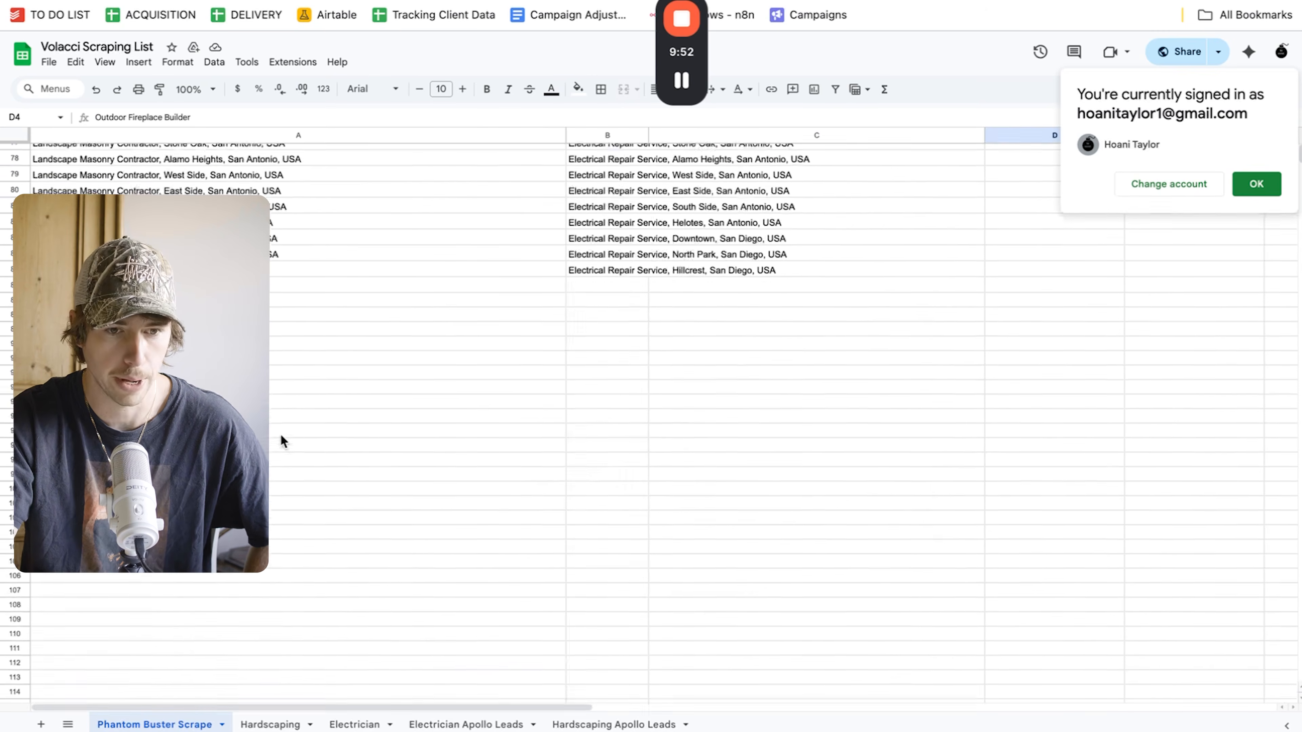
pyautogui.scroll(20, 279, 433)
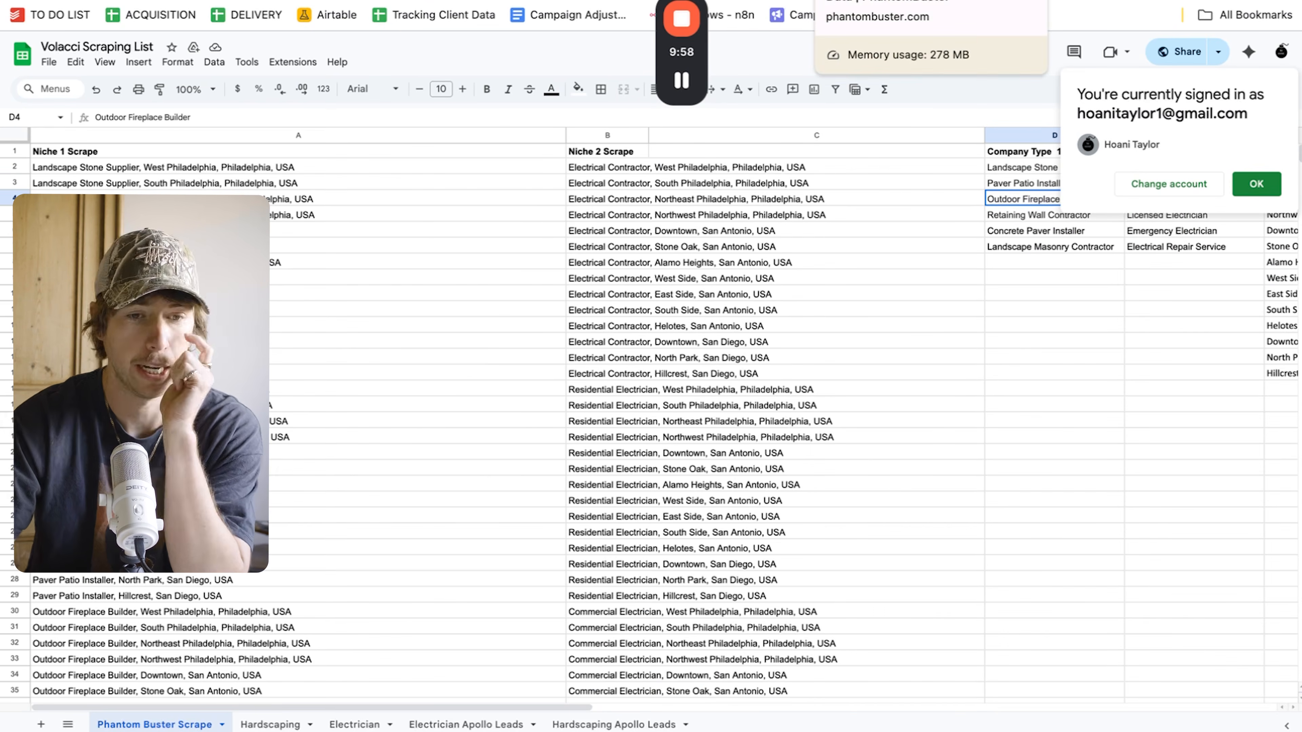
pyautogui.click(145, 166)
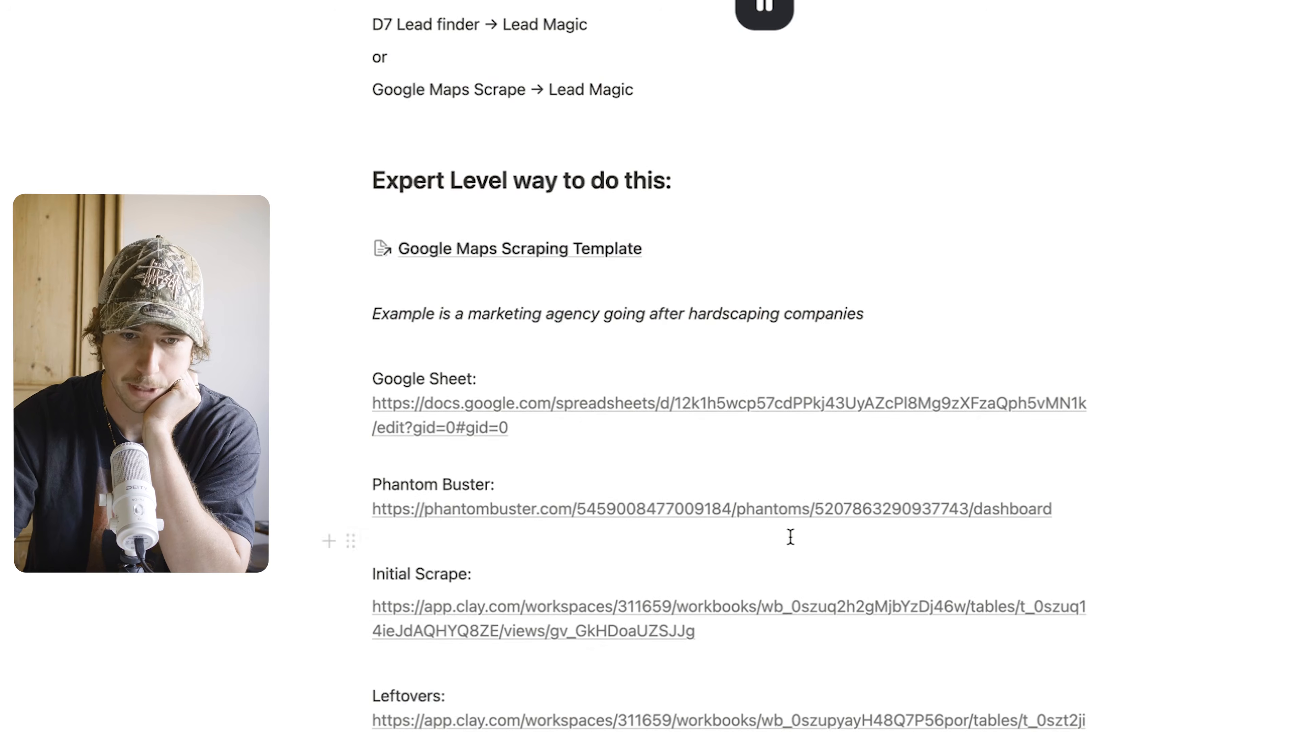
# Open the Google Maps Scraping Template page in the notes and review its spreadsheet link, Clay template links and Phantombuster referral note.
pyautogui.scroll(-1, 790, 534)
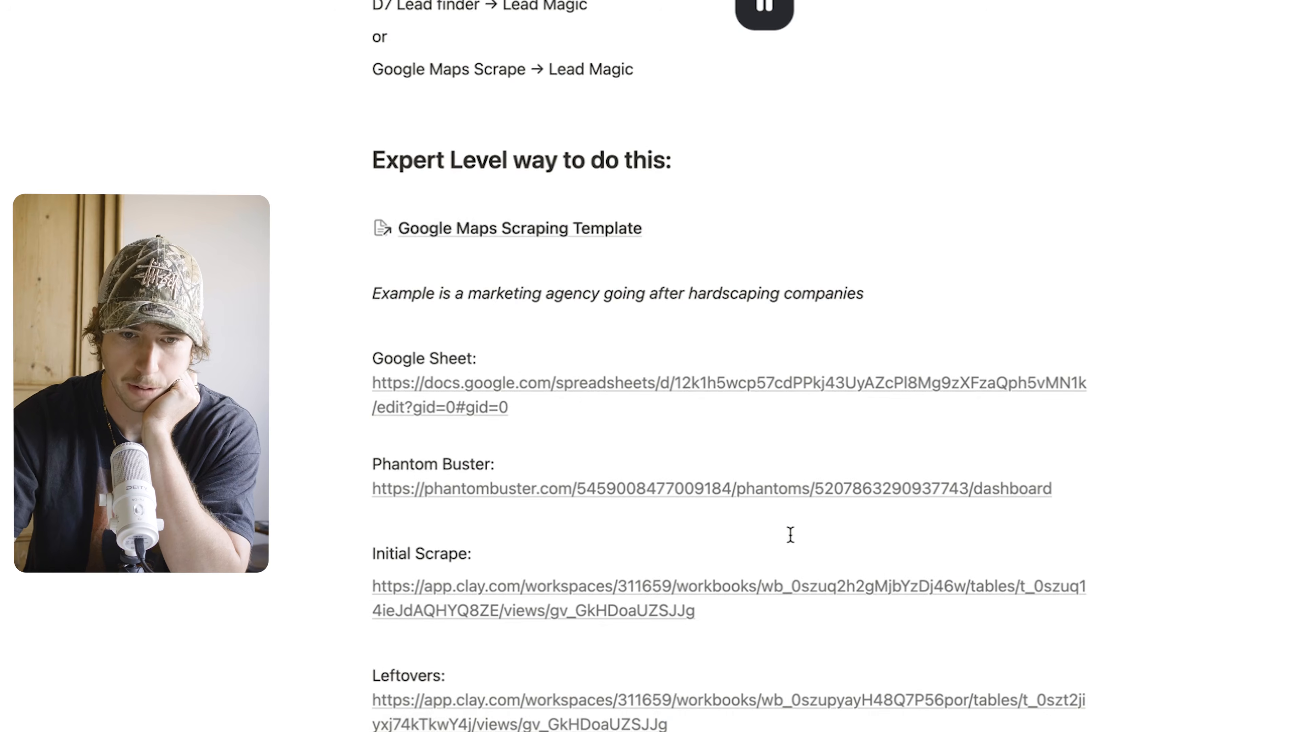
pyautogui.click(561, 228)
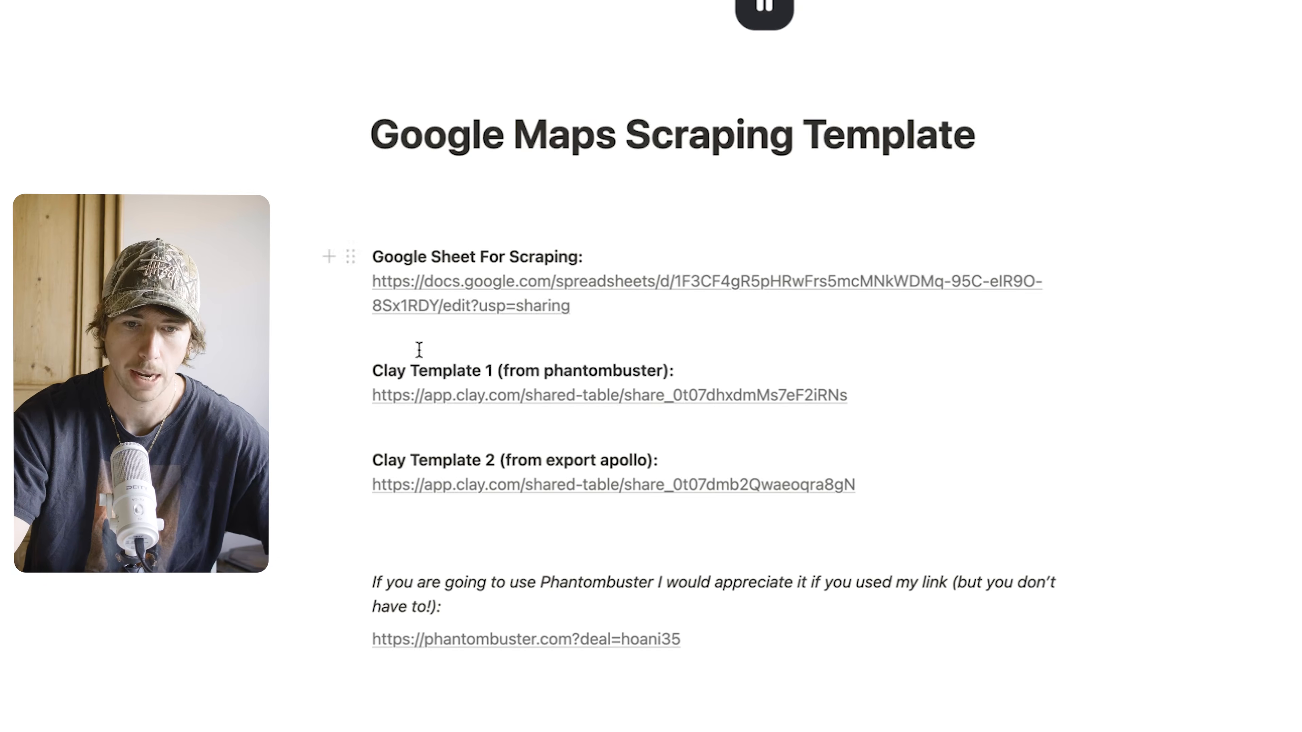
pyautogui.scroll(-3, 483, 715)
pyautogui.moveTo(787, 557); pyautogui.dragTo(374, 533)
pyautogui.click(463, 450)
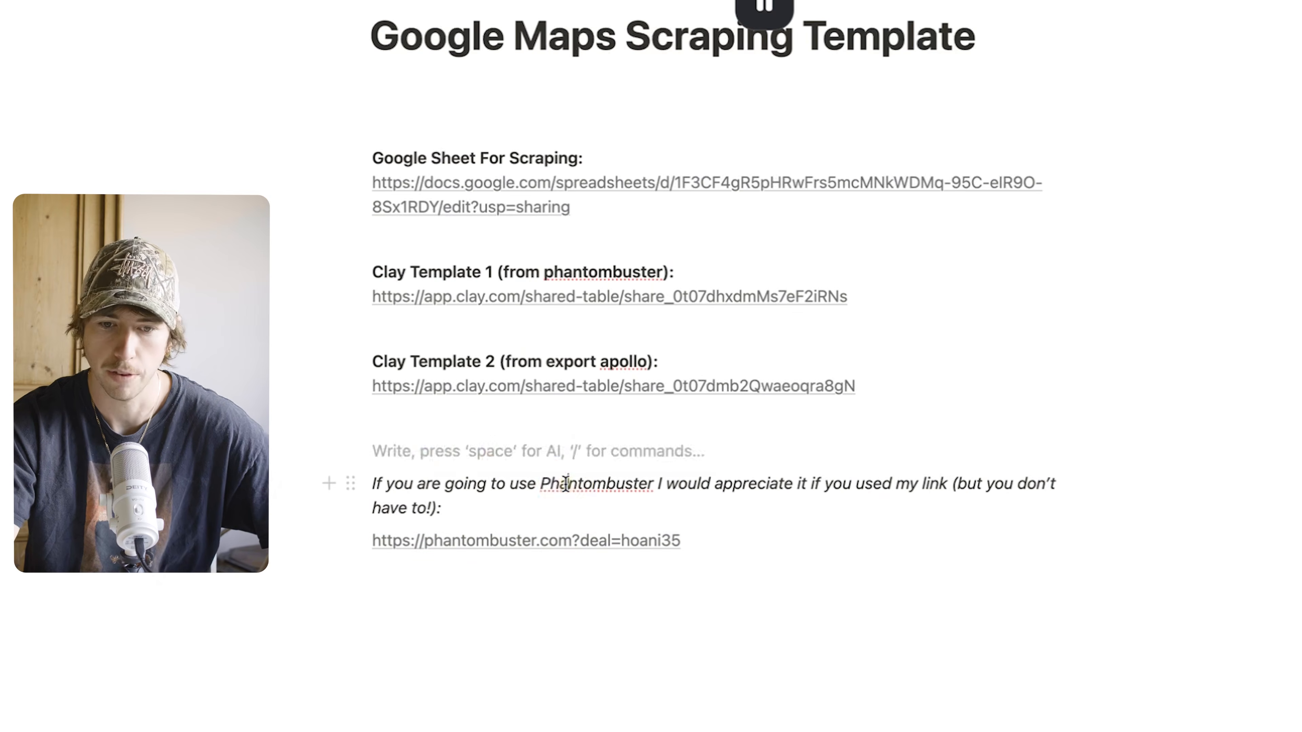
pyautogui.click(565, 483)
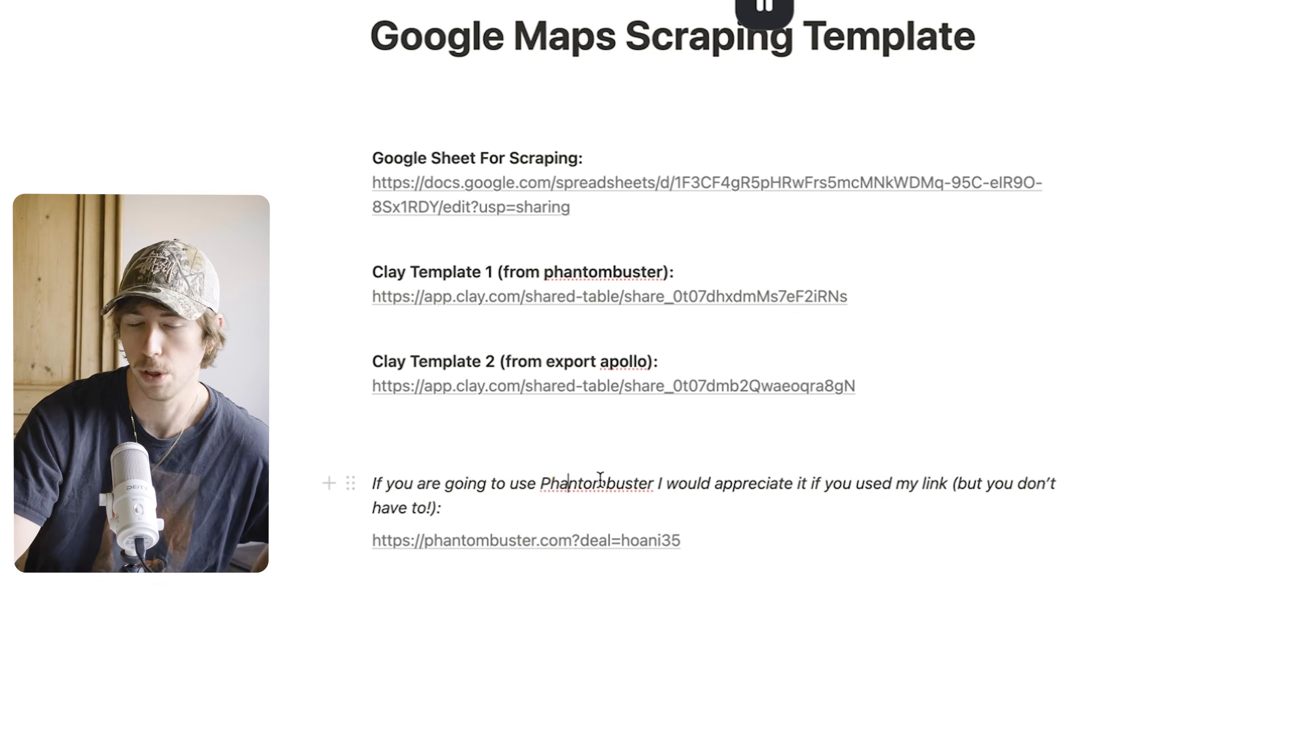
pyautogui.click(601, 479)
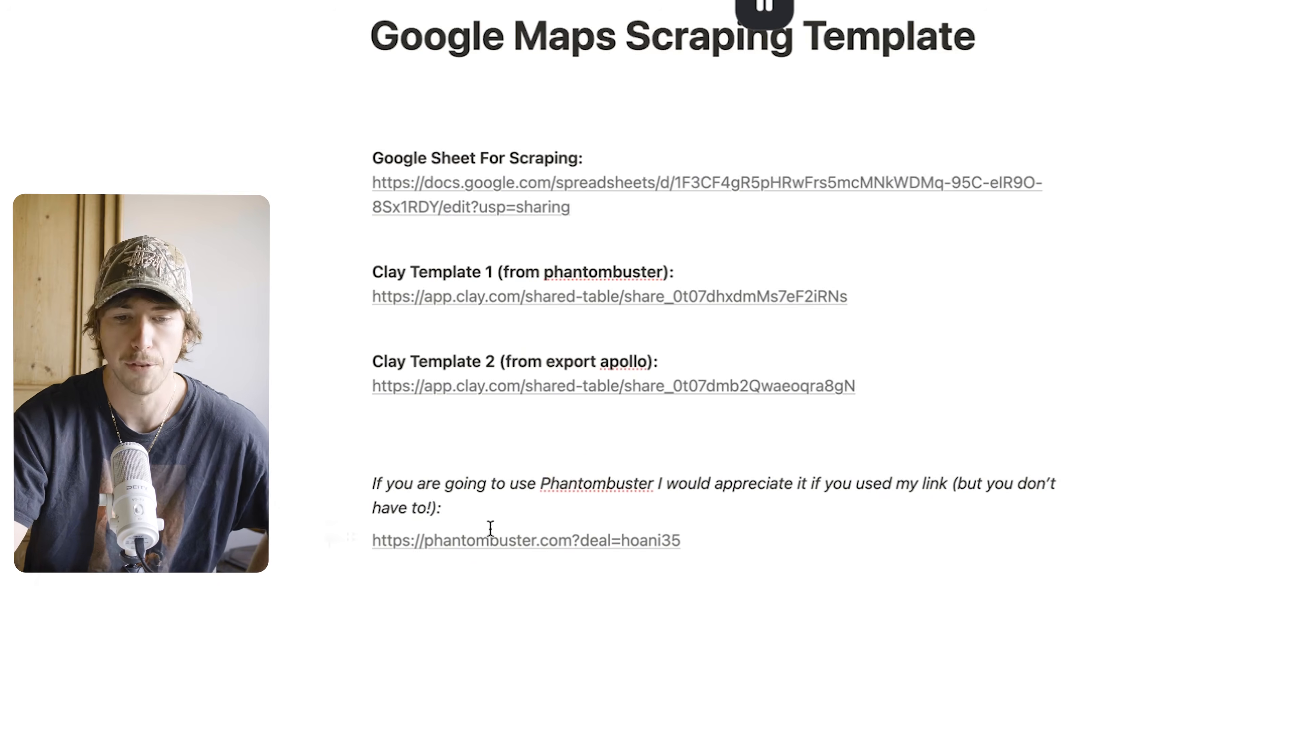
pyautogui.moveTo(482, 519); pyautogui.dragTo(360, 485)
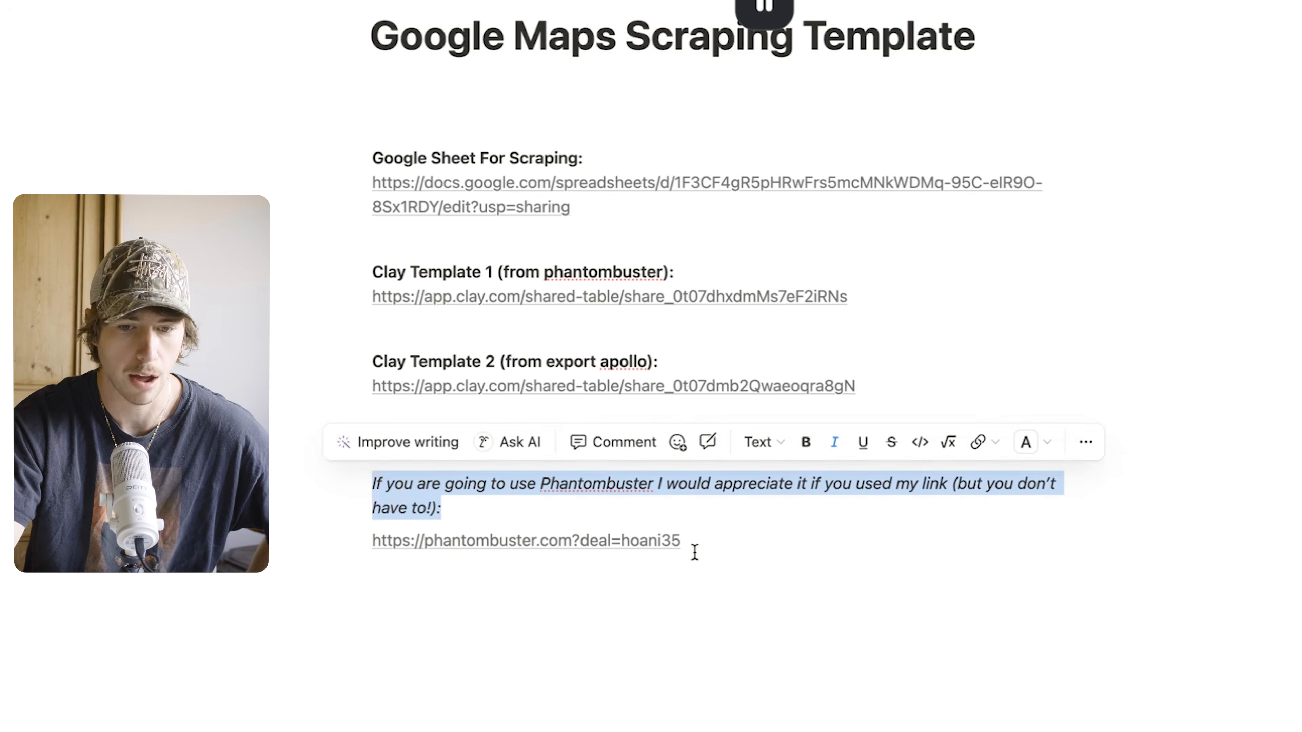
pyautogui.click(393, 558)
pyautogui.moveTo(393, 558); pyautogui.dragTo(359, 539)
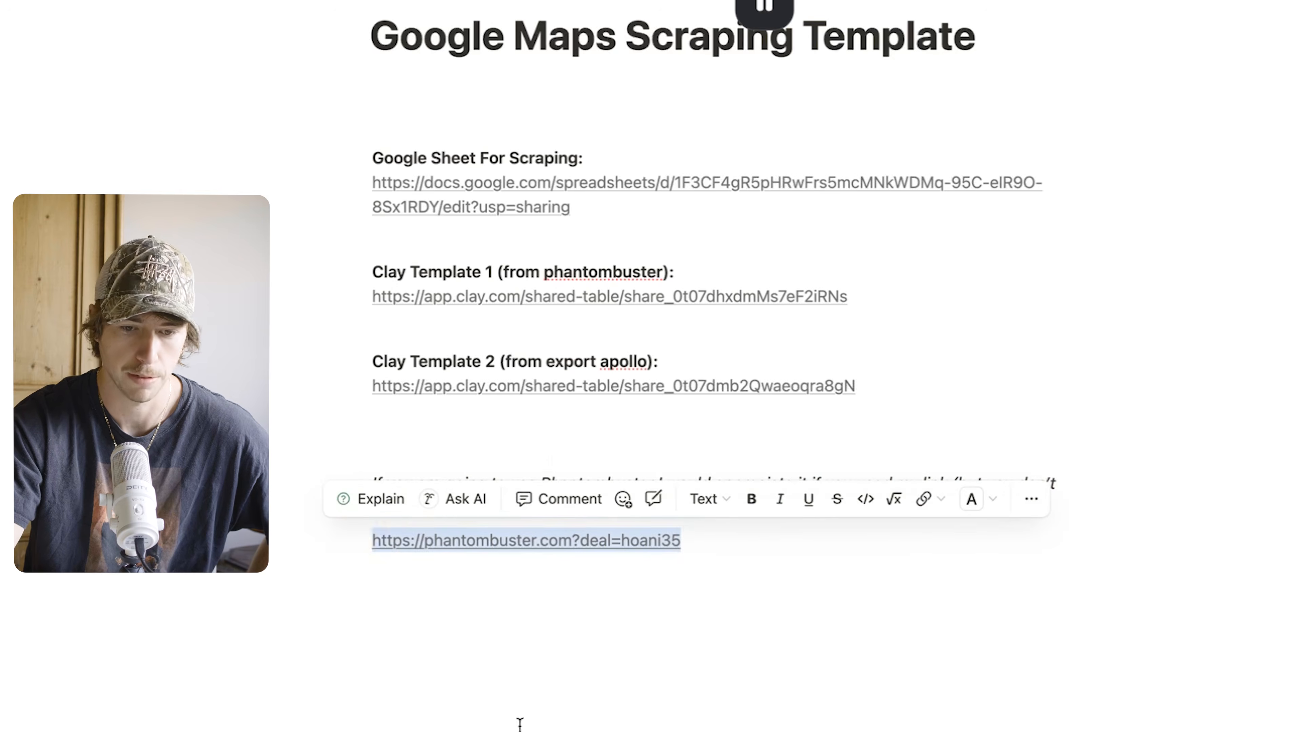
pyautogui.click(528, 648)
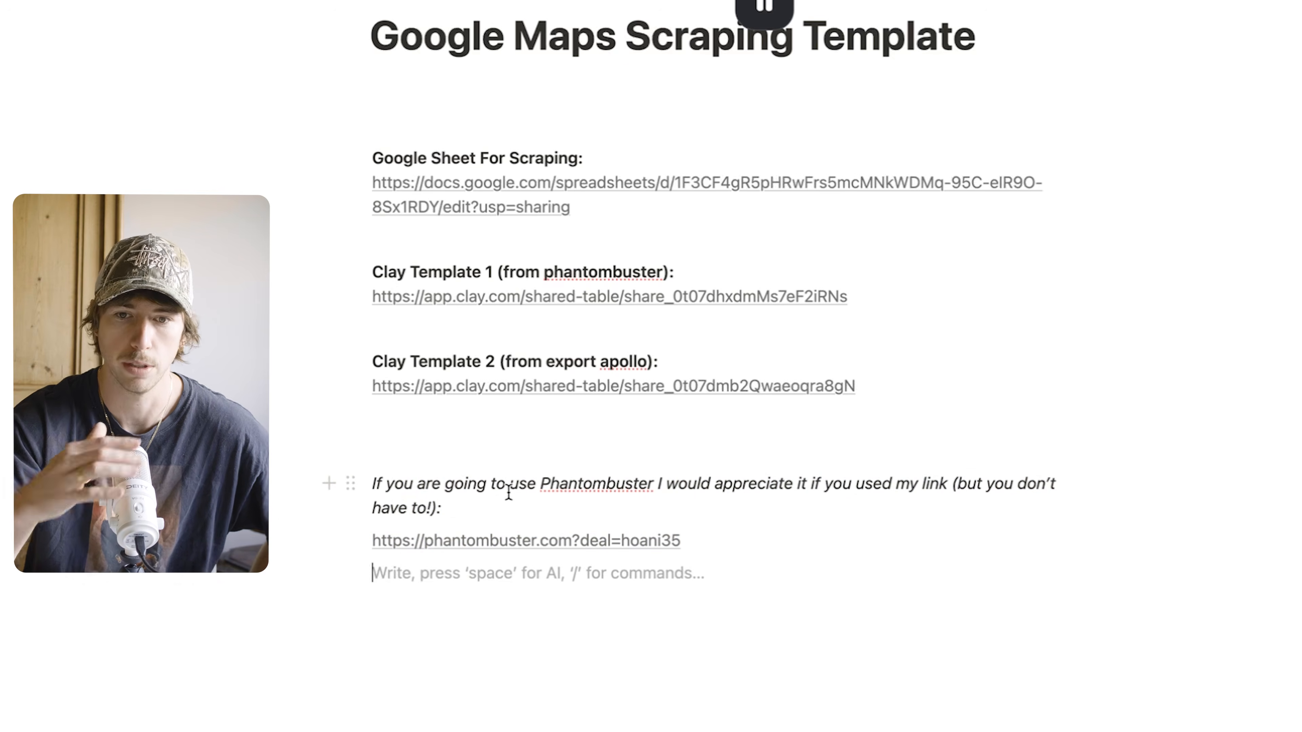
pyautogui.moveTo(780, 1); pyautogui.dragTo(157, 203)
pyautogui.scroll(2, 652, 309)
pyautogui.scroll(-2, 652, 310)
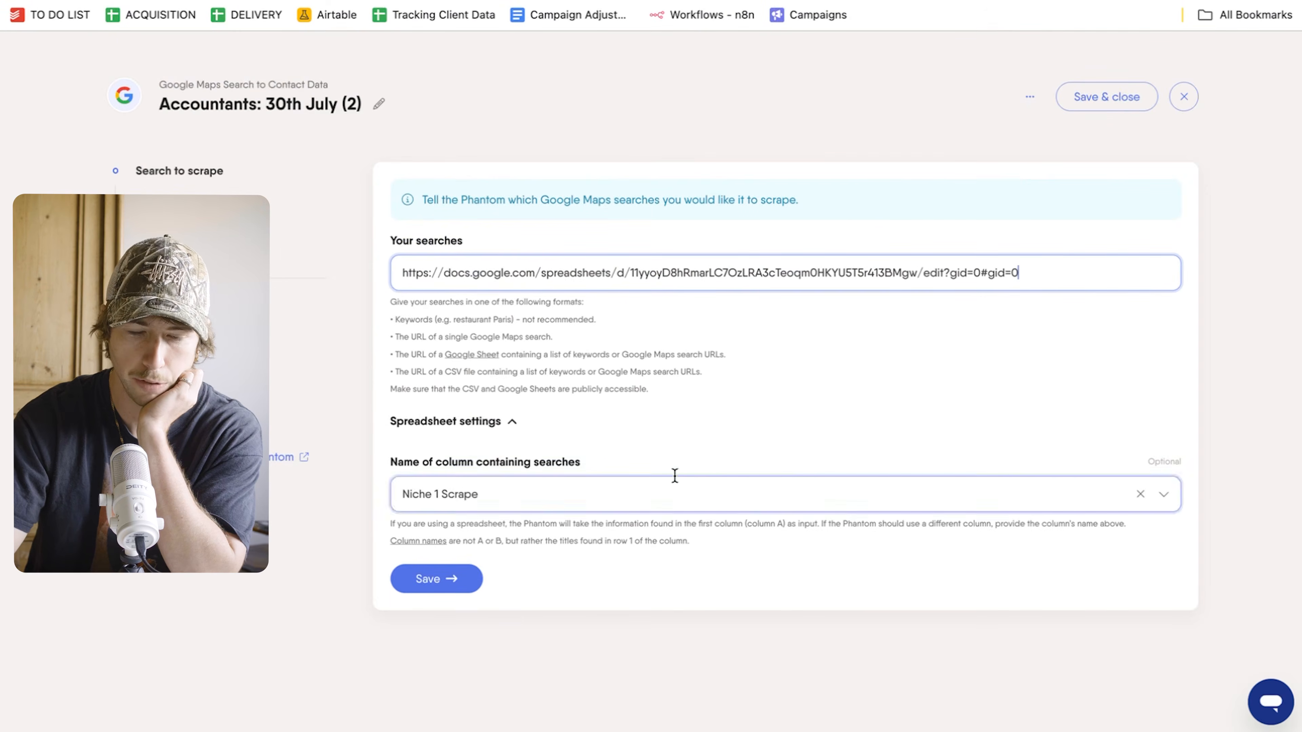
# Review the contact data collected by the Volacci Hardscaping phantom and browse the rows of its exported result (77) file in Excel.
pyautogui.moveTo(674, 2)
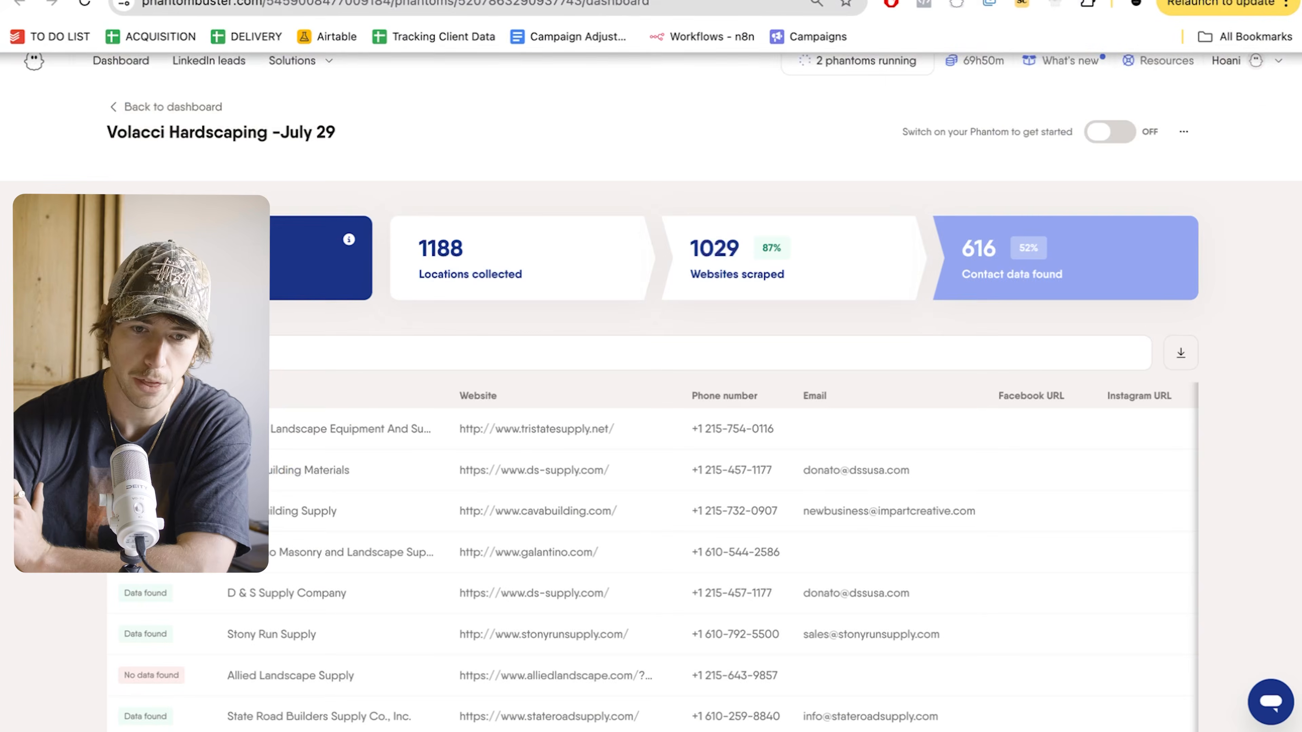
pyautogui.scroll(-8, 369, 387)
pyautogui.scroll(9, 369, 387)
pyautogui.scroll(-1, 371, 387)
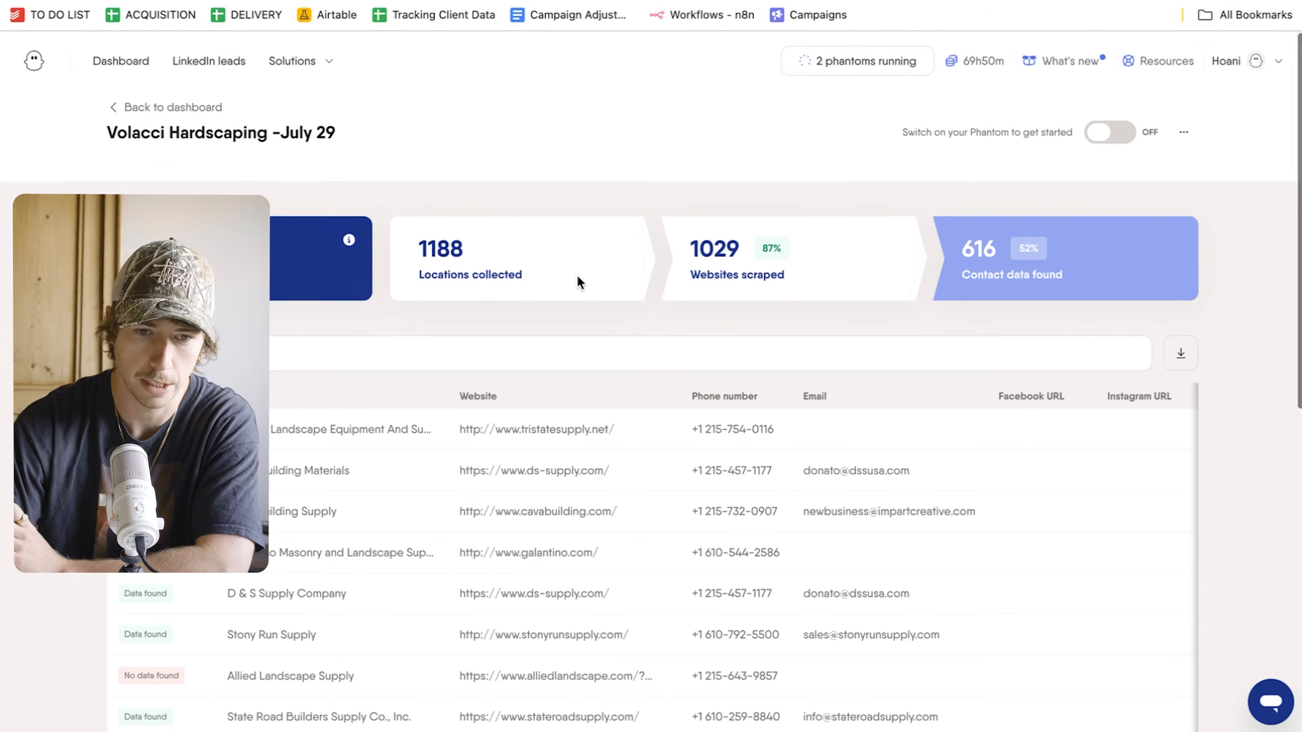
pyautogui.hotkey('alt', 'shift', 'p')
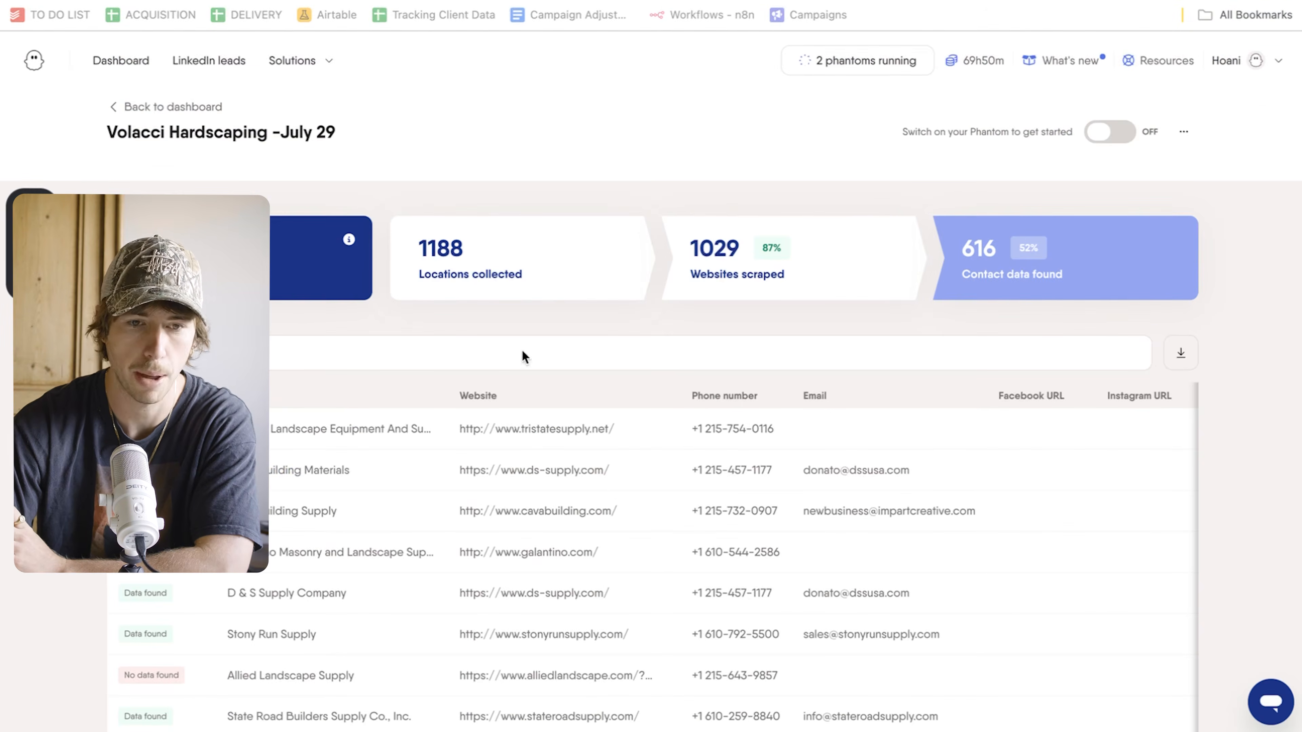
pyautogui.scroll(-8, 561, 169)
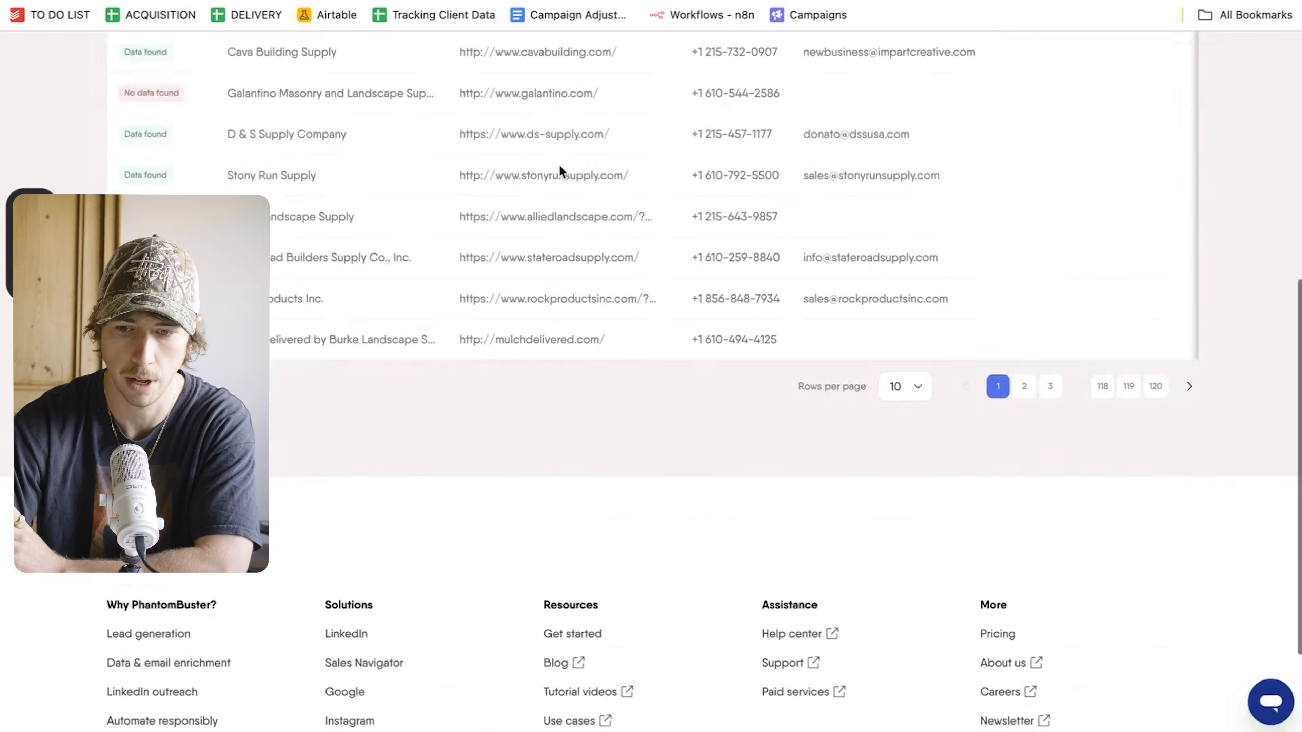
pyautogui.scroll(9, 958, 416)
pyautogui.scroll(-1, 958, 416)
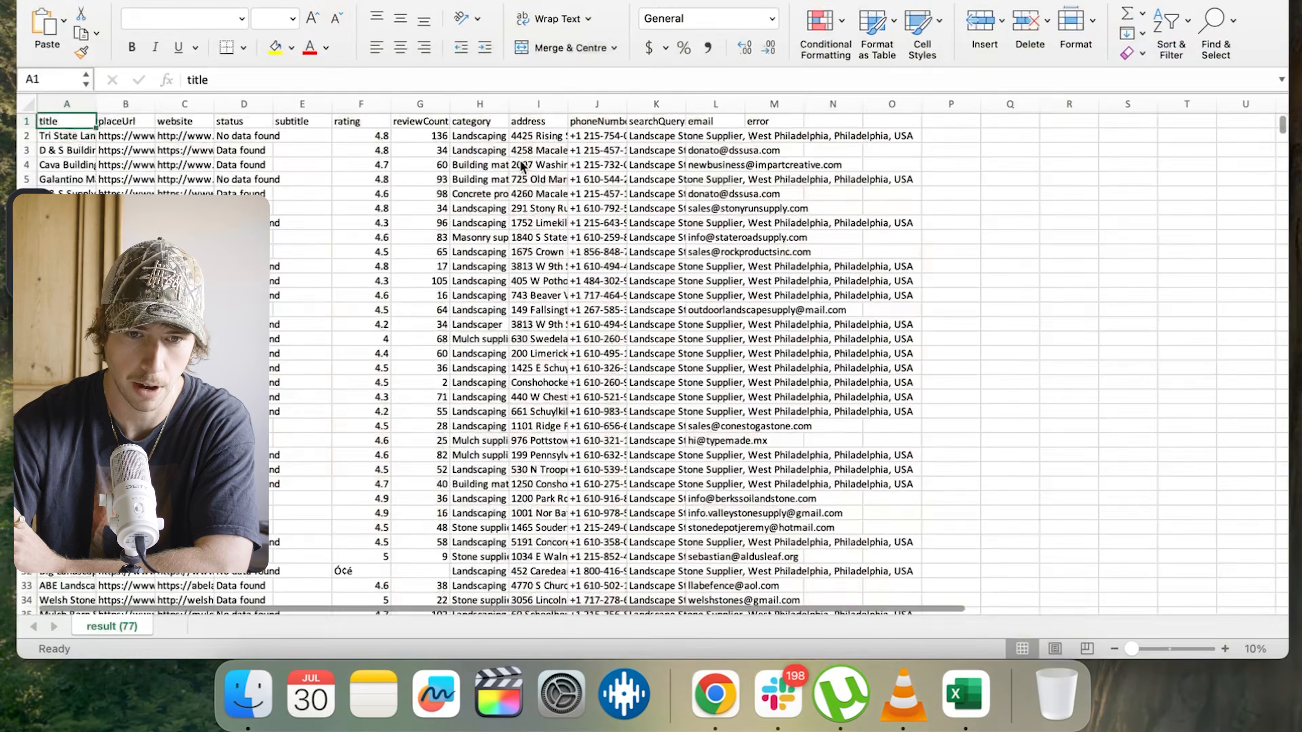
pyautogui.scroll(-20, 416, 279)
pyautogui.scroll(-20, 416, 274)
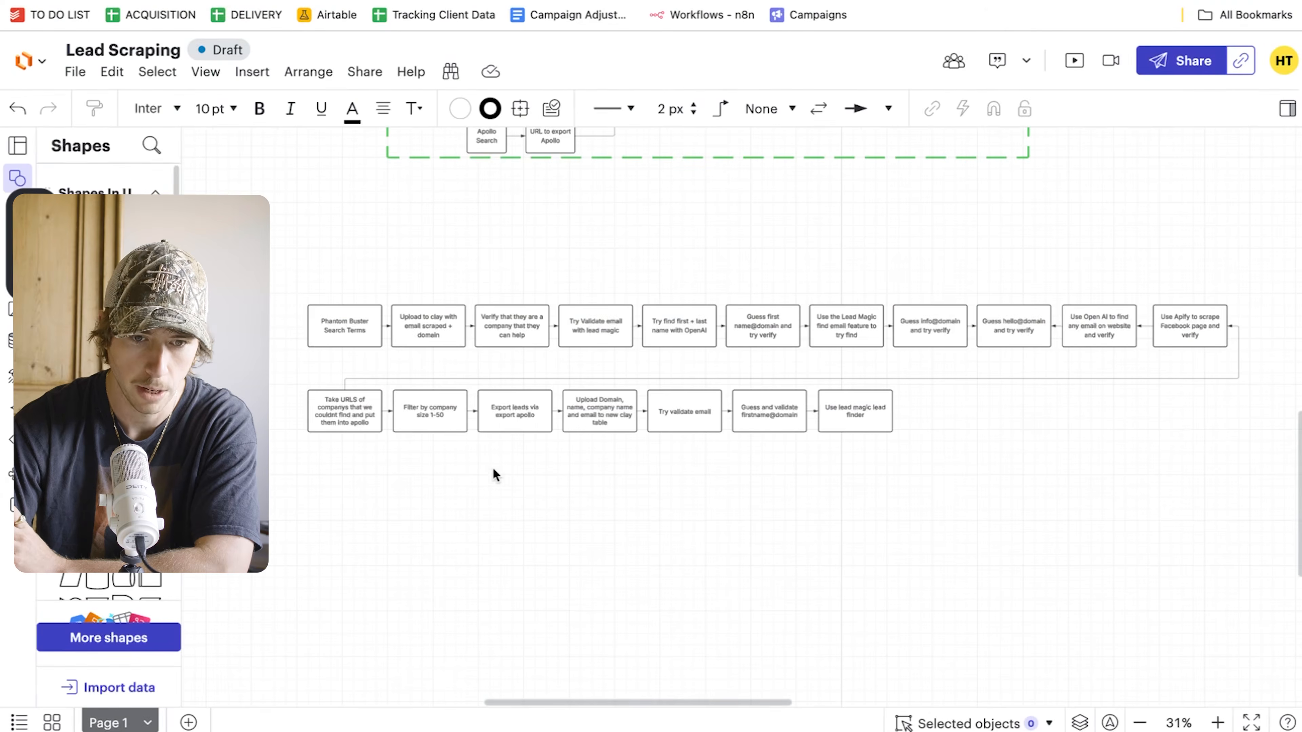
# Switch to the Lead Scraping diagram and examine the workflow from Phantom Buster Search Terms to the Clay upload.
pyautogui.scroll(5, 495, 474)
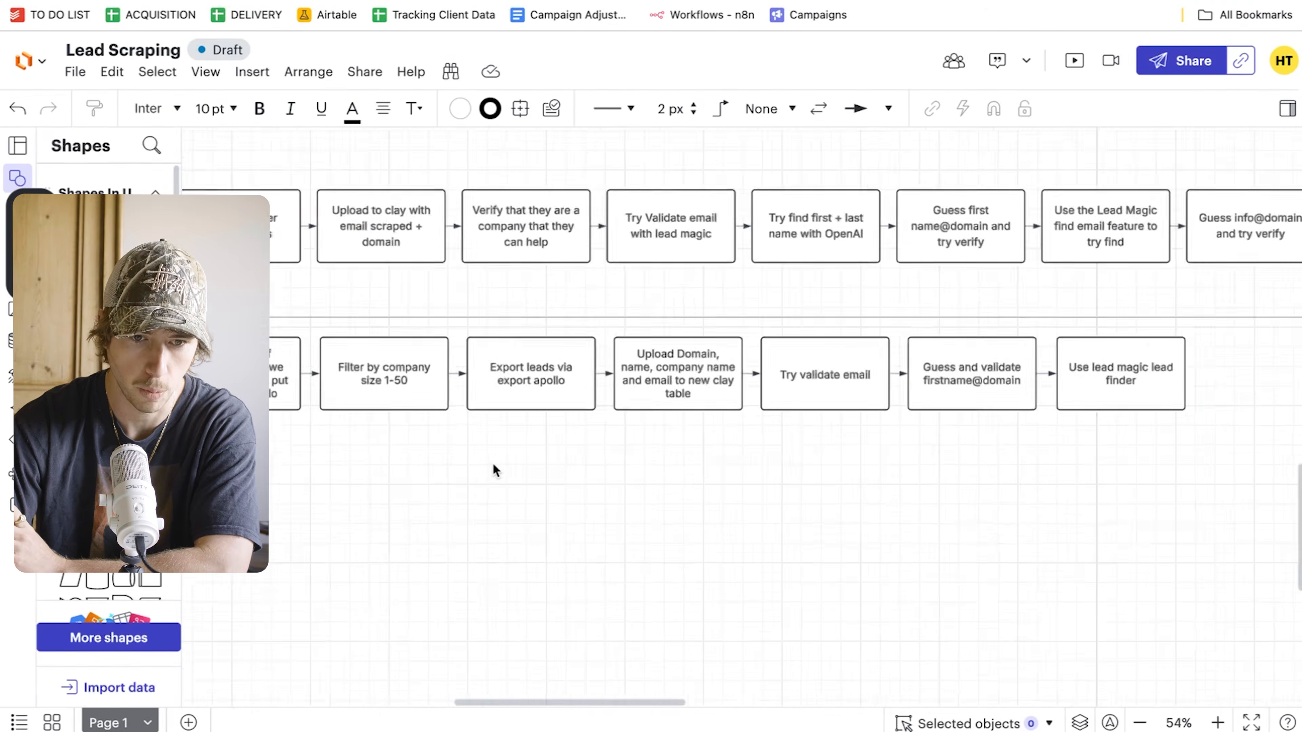
pyautogui.click(343, 290)
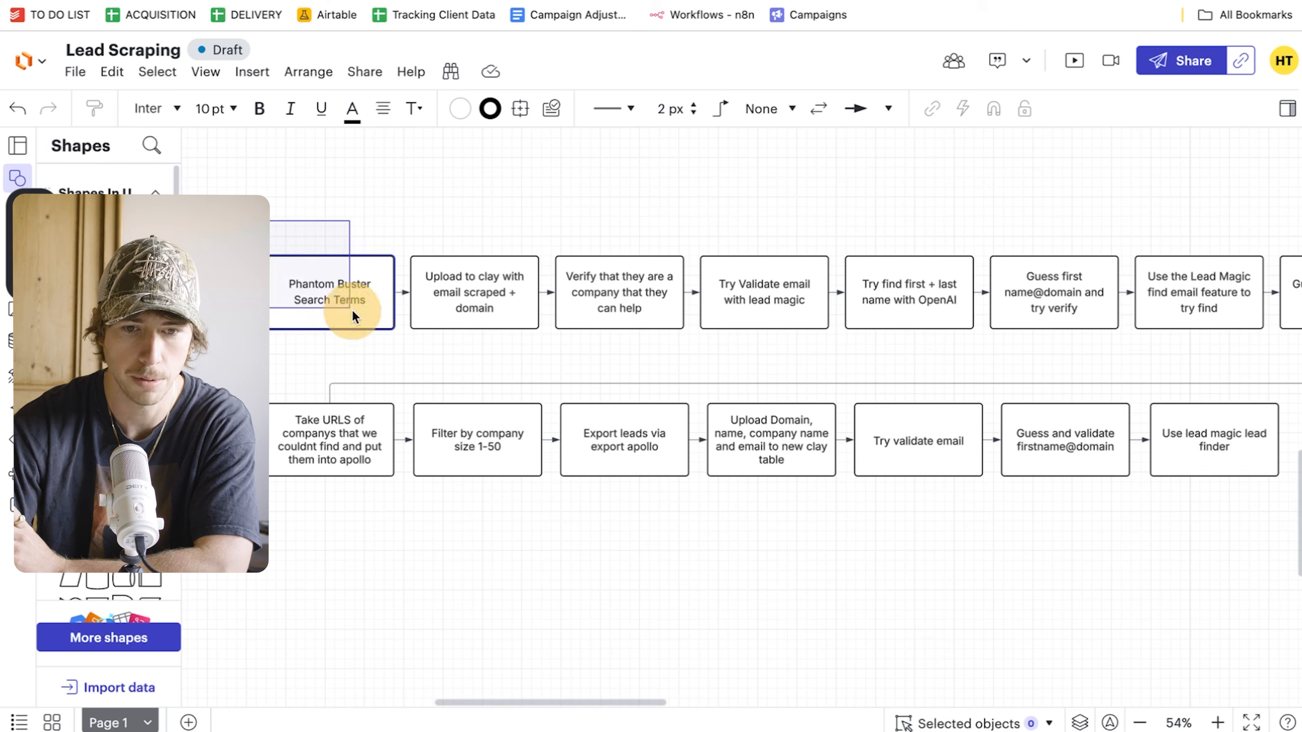
pyautogui.click(386, 232)
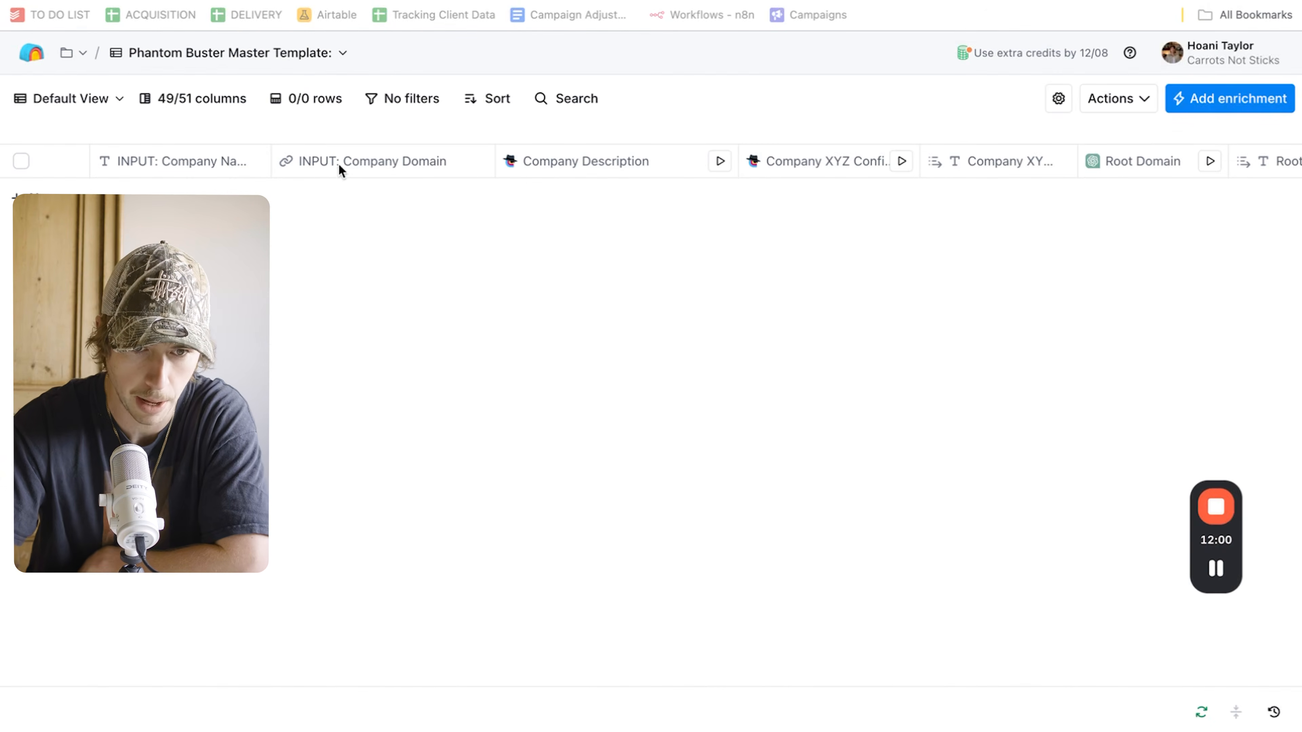
# Switch to Clay and rename the template table as "Phantom Buster Master Template: Yt video example".
pyautogui.click(338, 53)
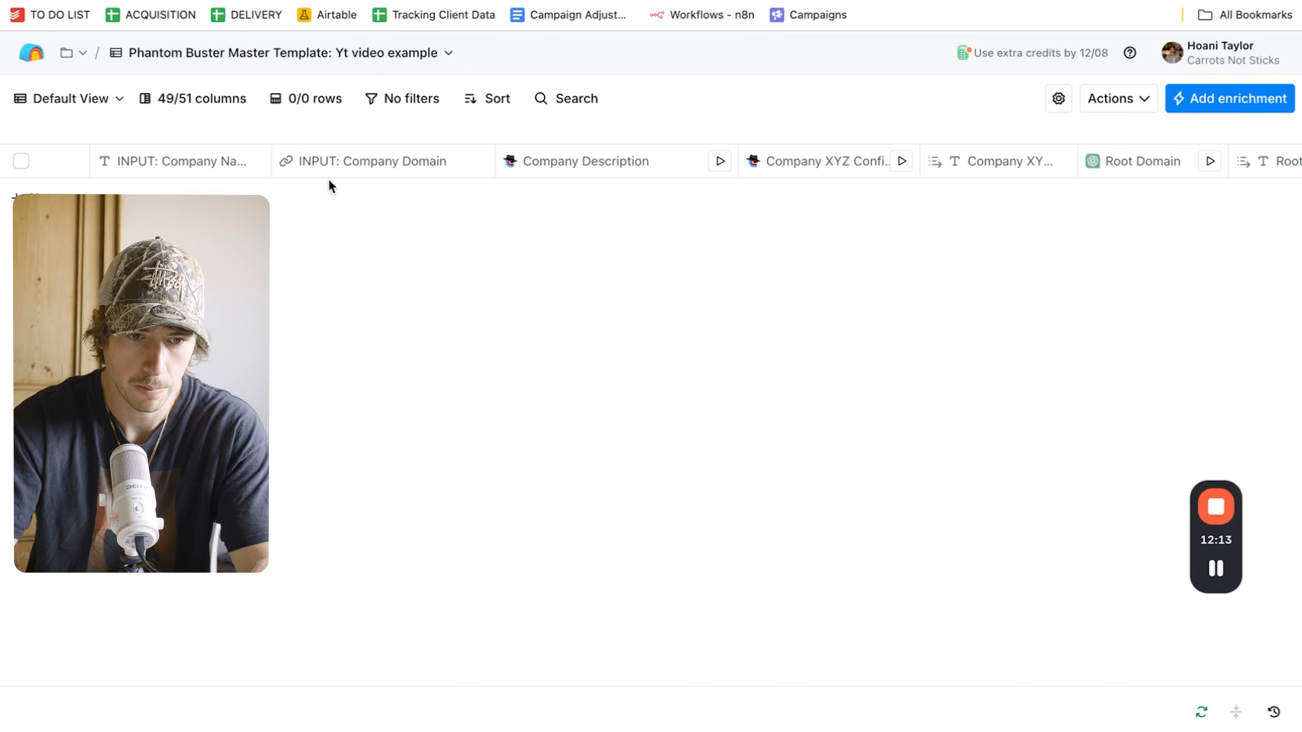
# Inspect the model, account and prompt configuration of the Company Description column.
pyautogui.click(633, 172)
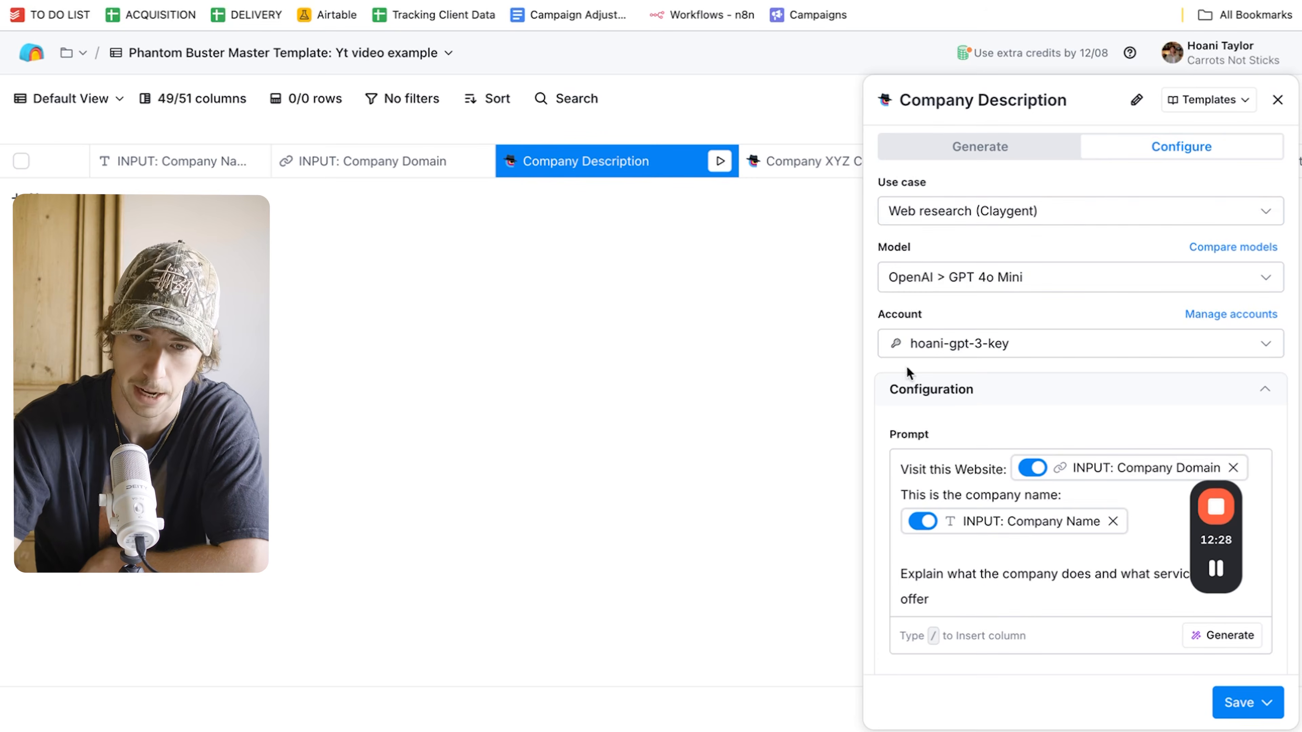
pyautogui.click(1277, 99)
pyautogui.hscroll(10, 665, 304)
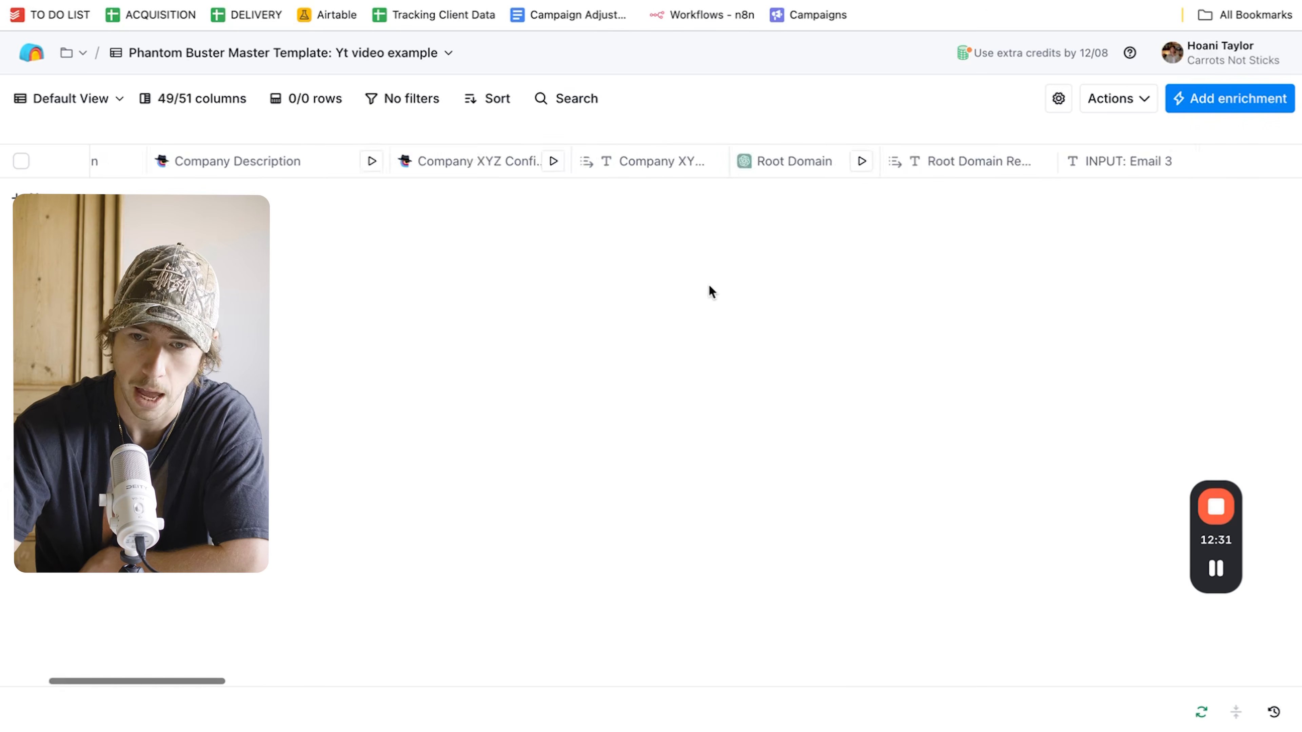
# Inspect the LeadMagic account and column mapping of the Validate phantombuster email column.
pyautogui.hscroll(10, 665, 305)
pyautogui.click(789, 164)
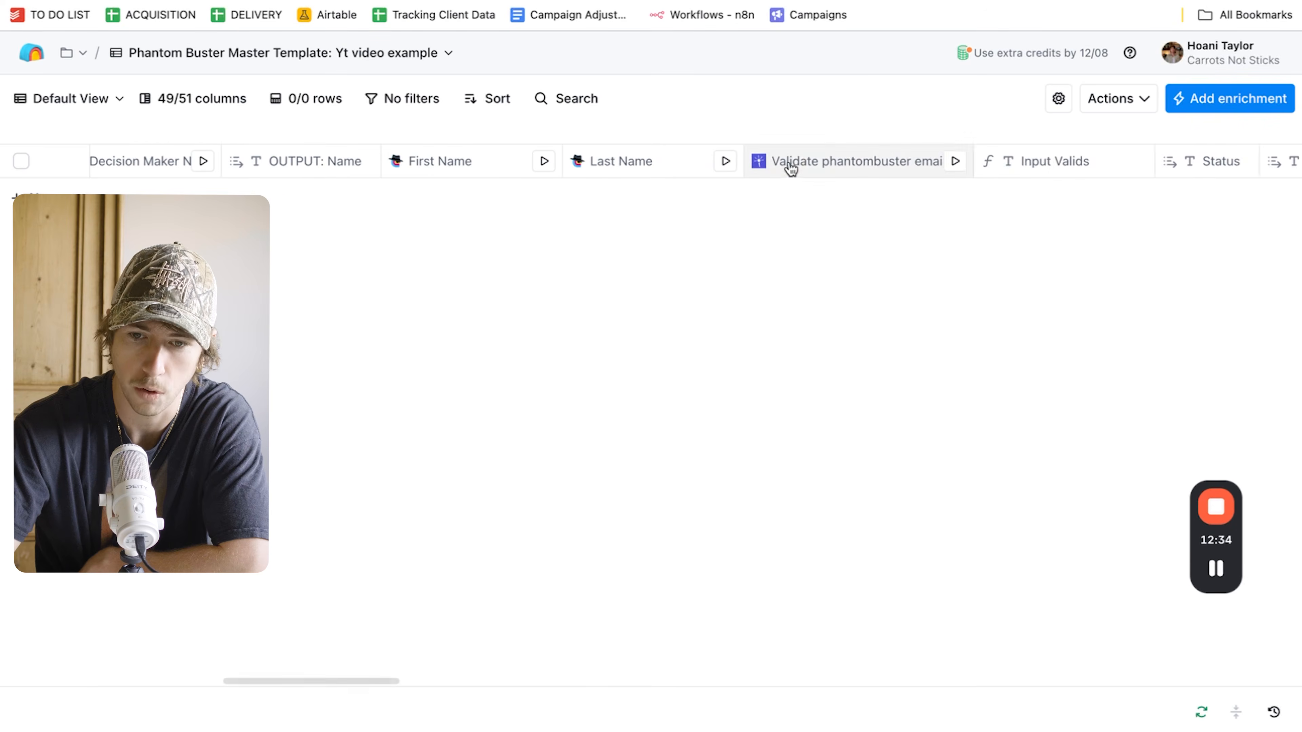
pyautogui.click(799, 236)
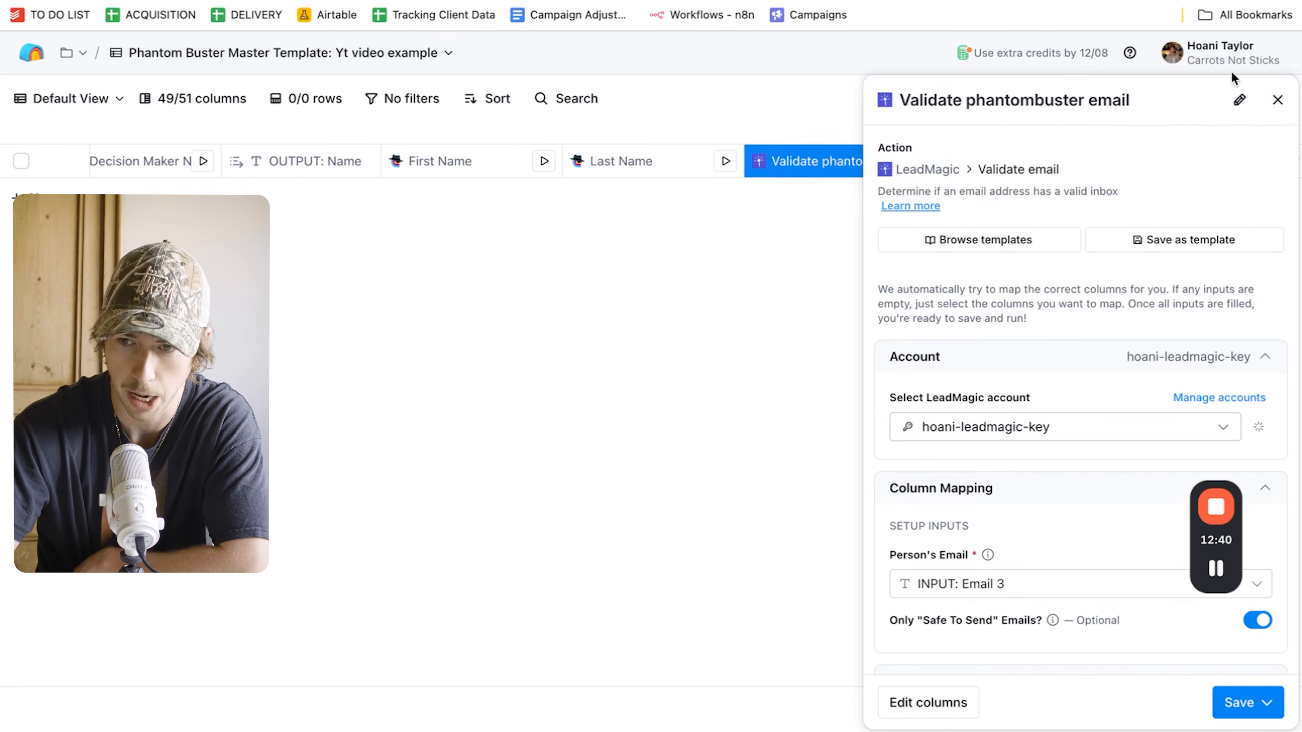
pyautogui.click(1278, 101)
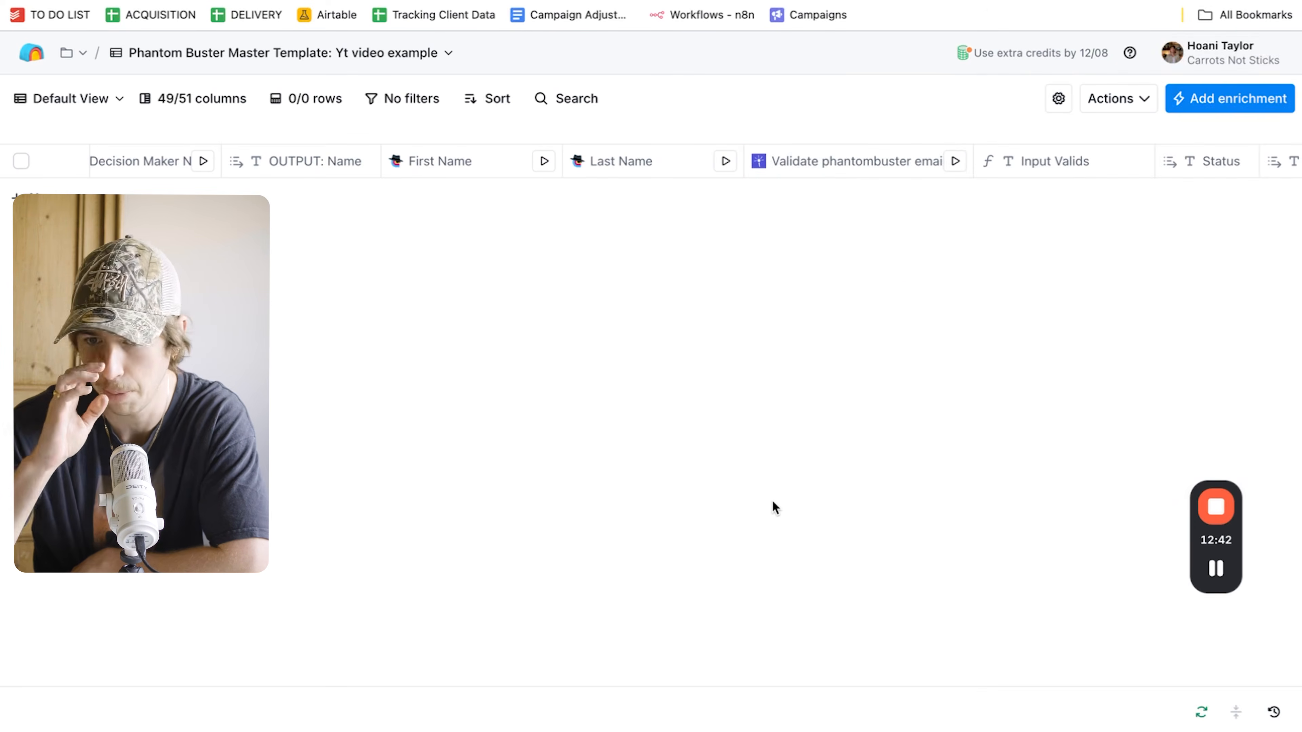
# Look through the email-finding columns and inspect the Run Apify Actor column's actor, input data and run condition.
pyautogui.hscroll(15, 888, 310)
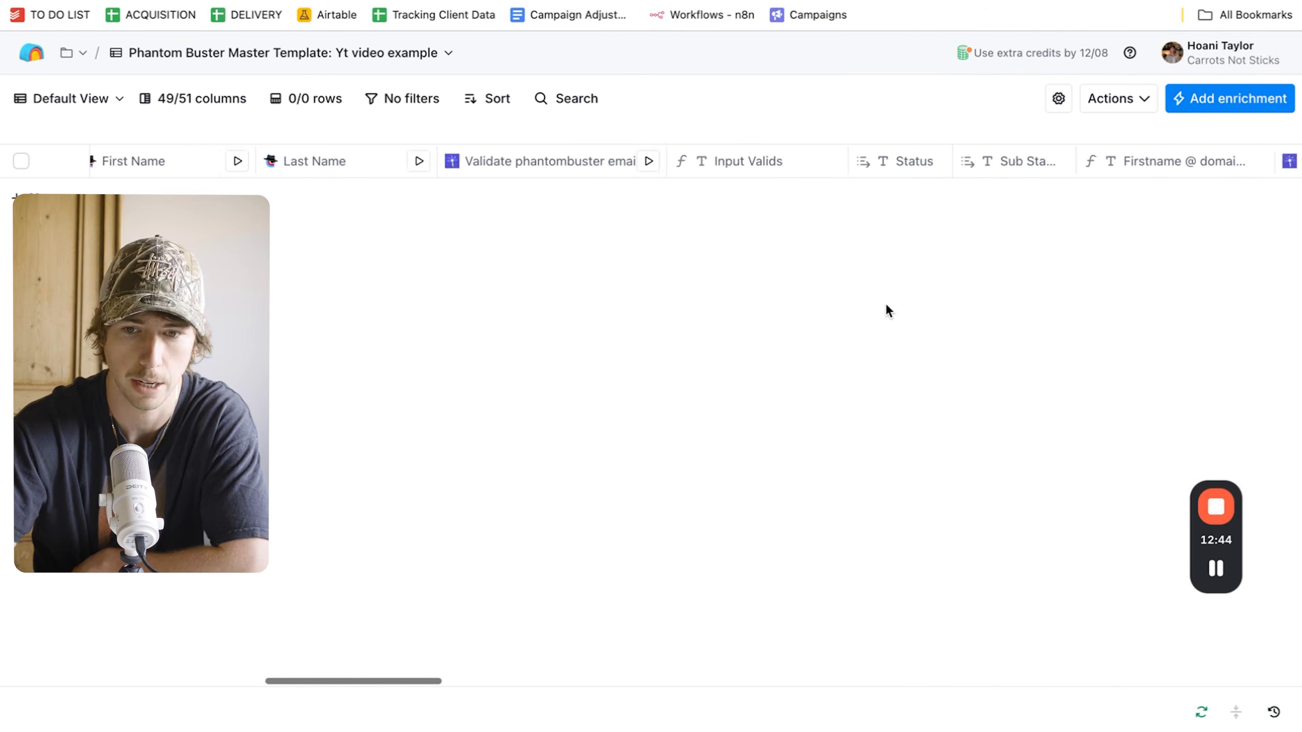
pyautogui.hscroll(20, 979, 354)
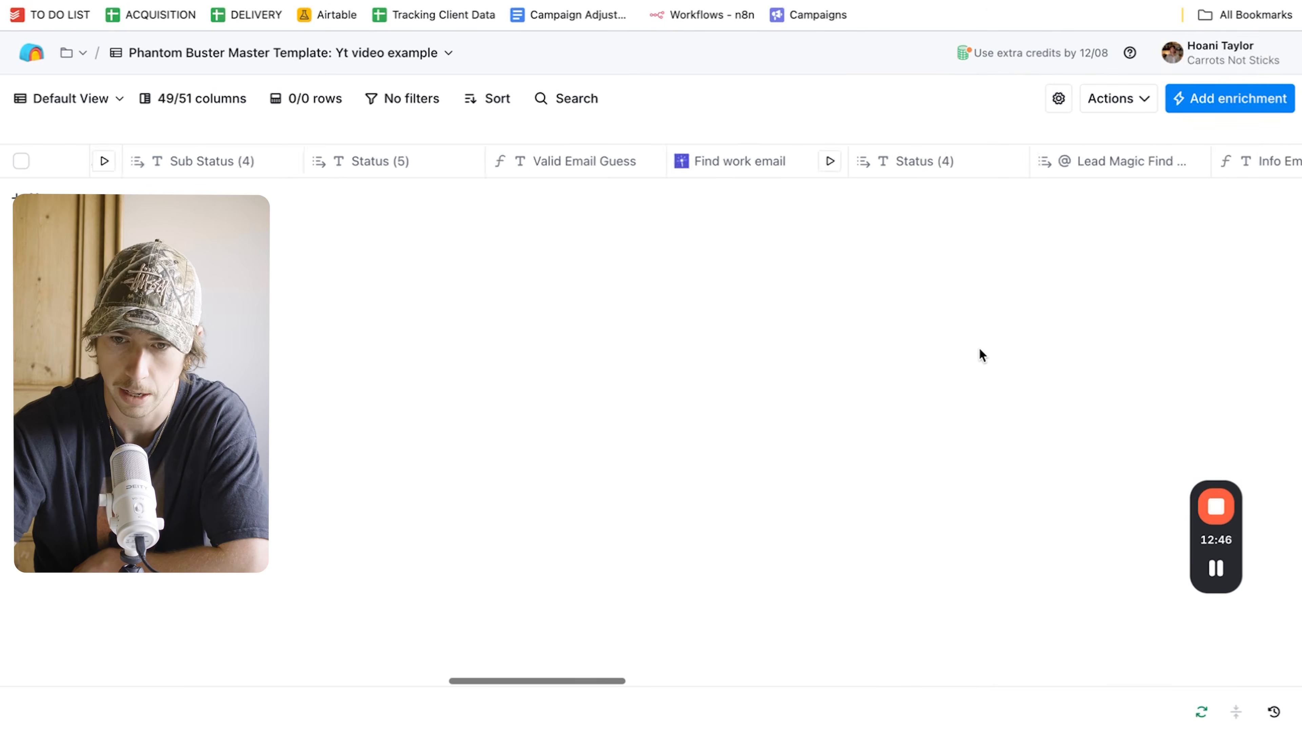
pyautogui.hscroll(15, 979, 355)
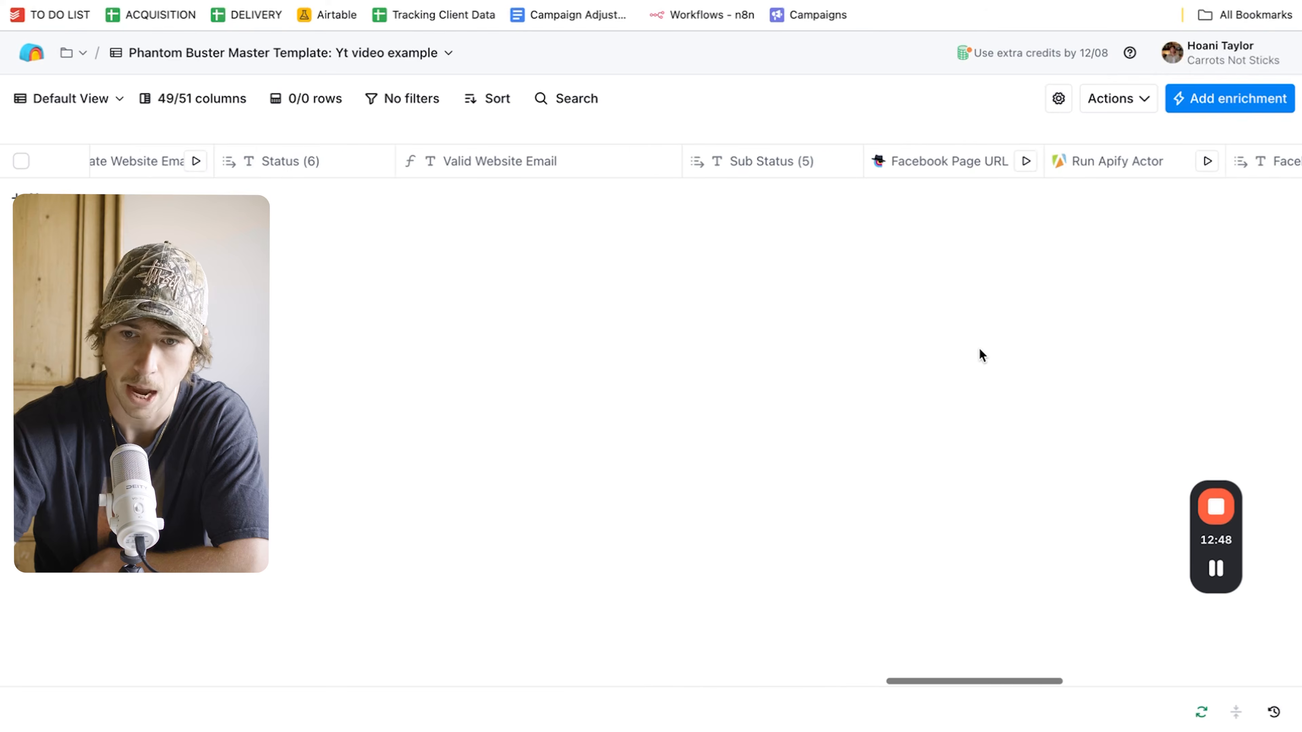
pyautogui.click(871, 161)
pyautogui.click(901, 235)
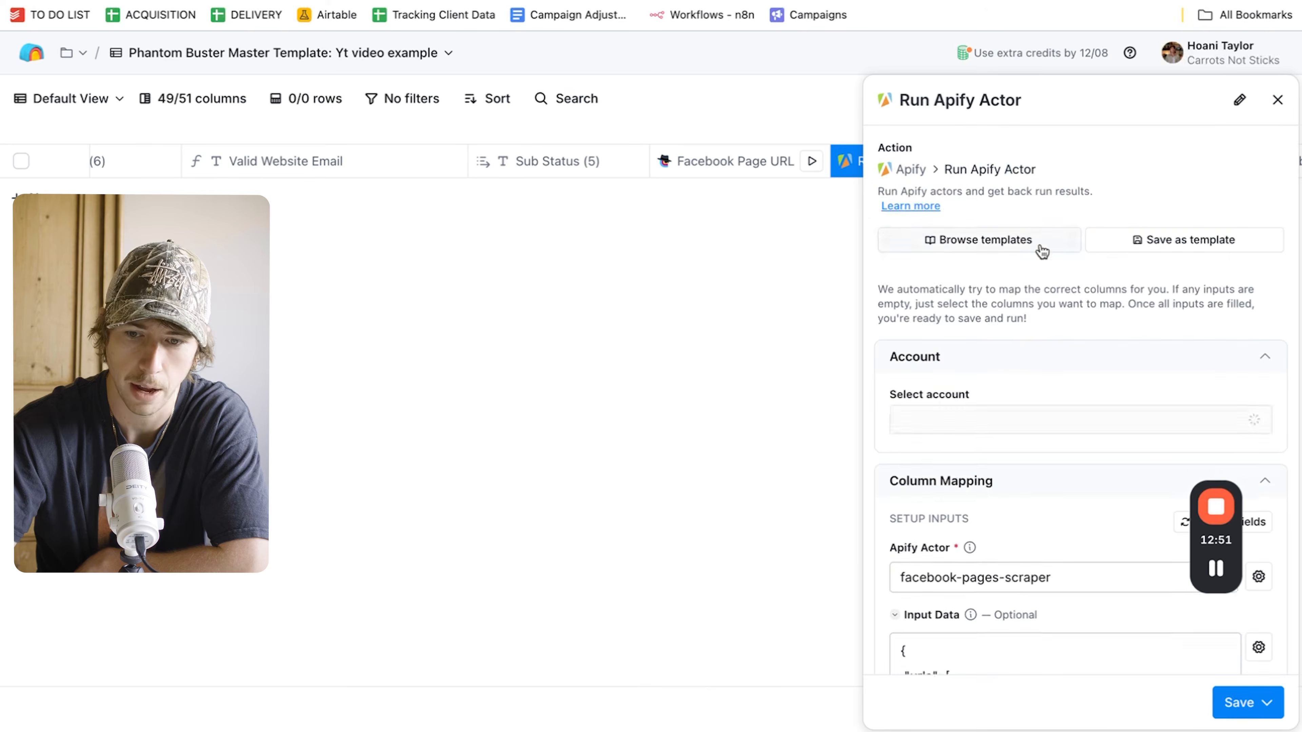
pyautogui.scroll(-3, 1045, 461)
pyautogui.scroll(-5, 1097, 573)
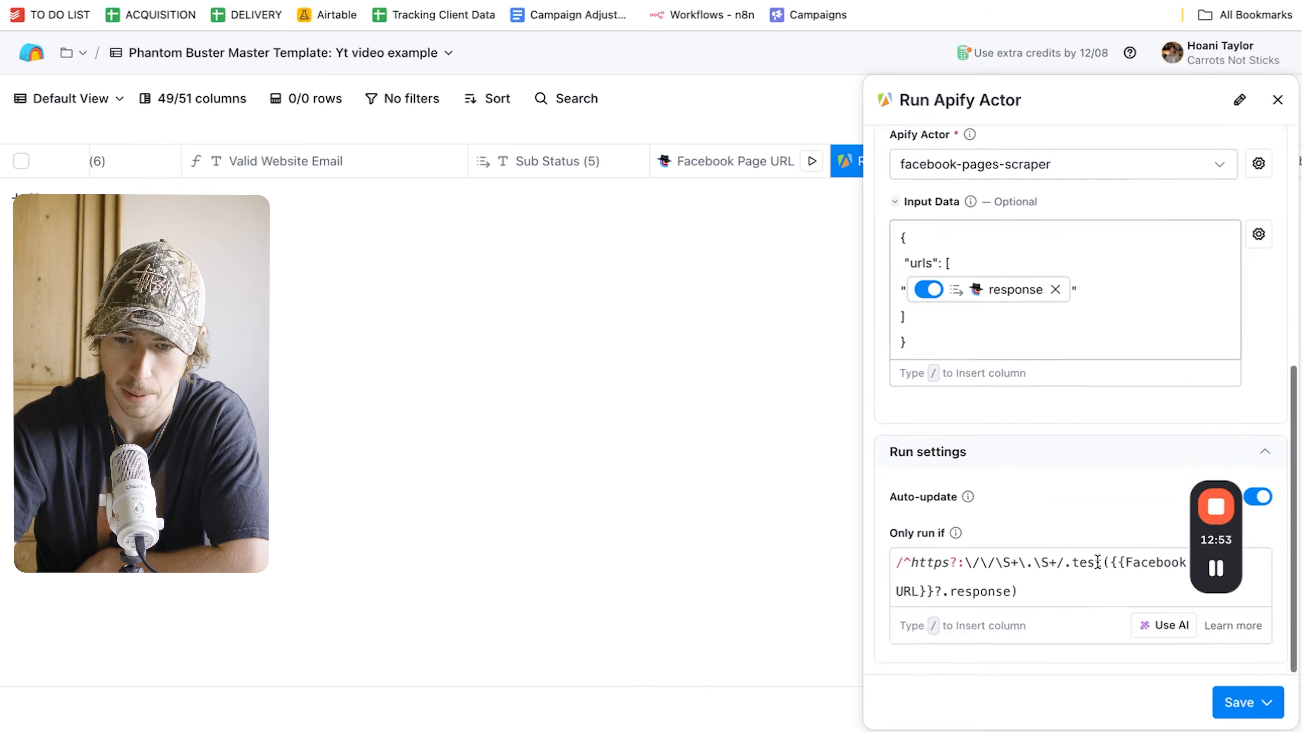
pyautogui.scroll(10, 930, 250)
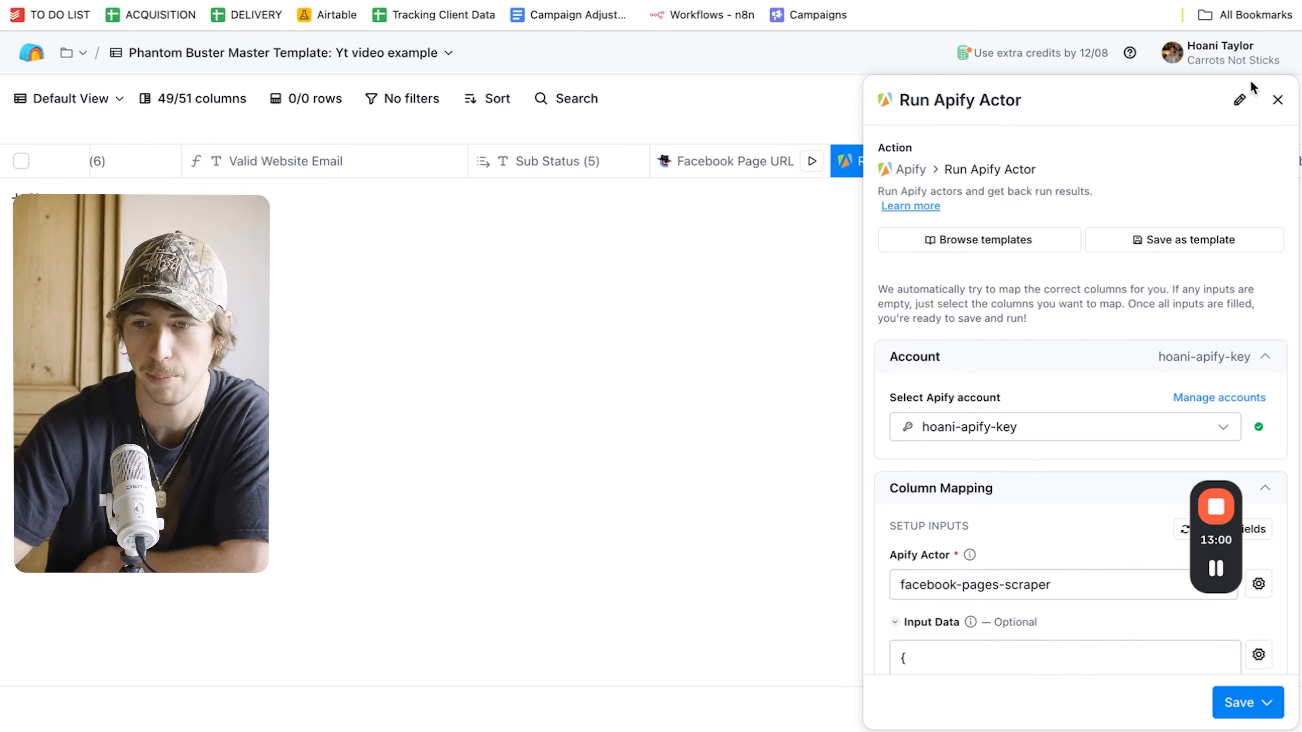
pyautogui.click(1276, 103)
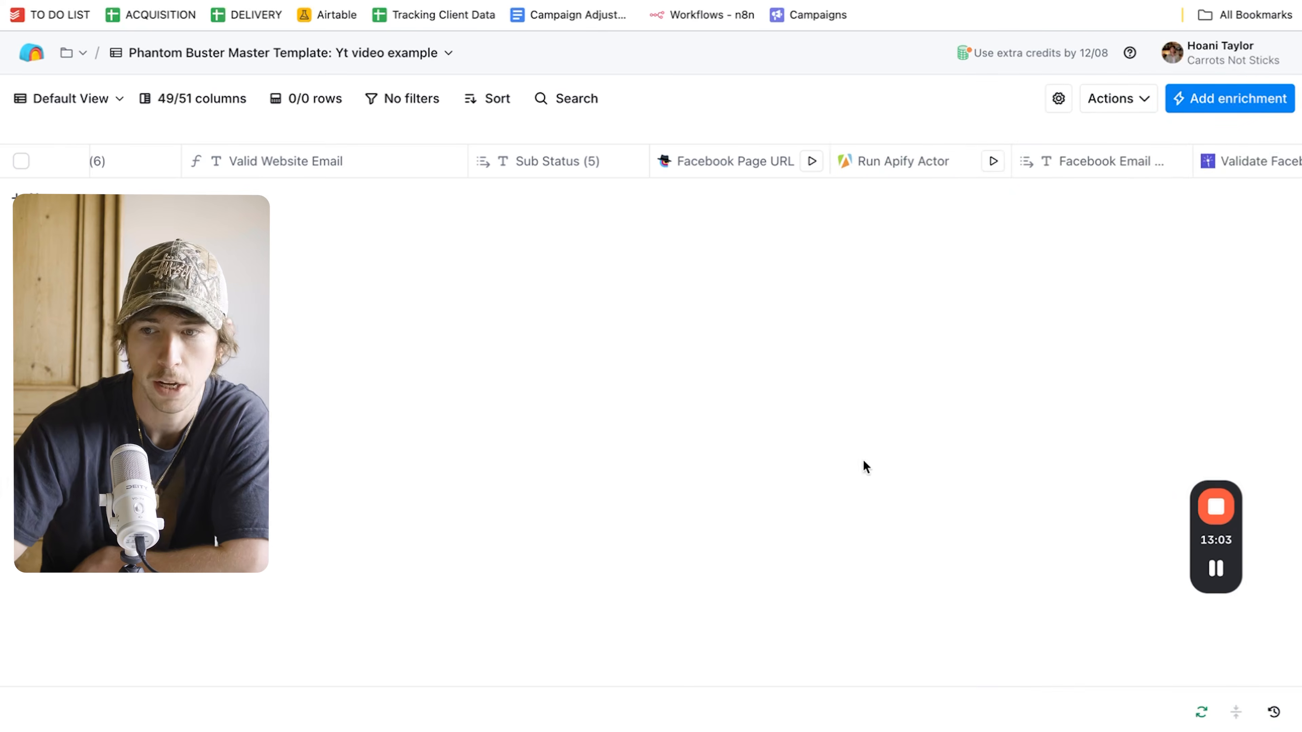
# Import result (77).csv into the current table, comma-delimited with the first row as column names, and continue to column selection.
pyautogui.hscroll(10, 1066, 310)
pyautogui.hscroll(-20, 1066, 309)
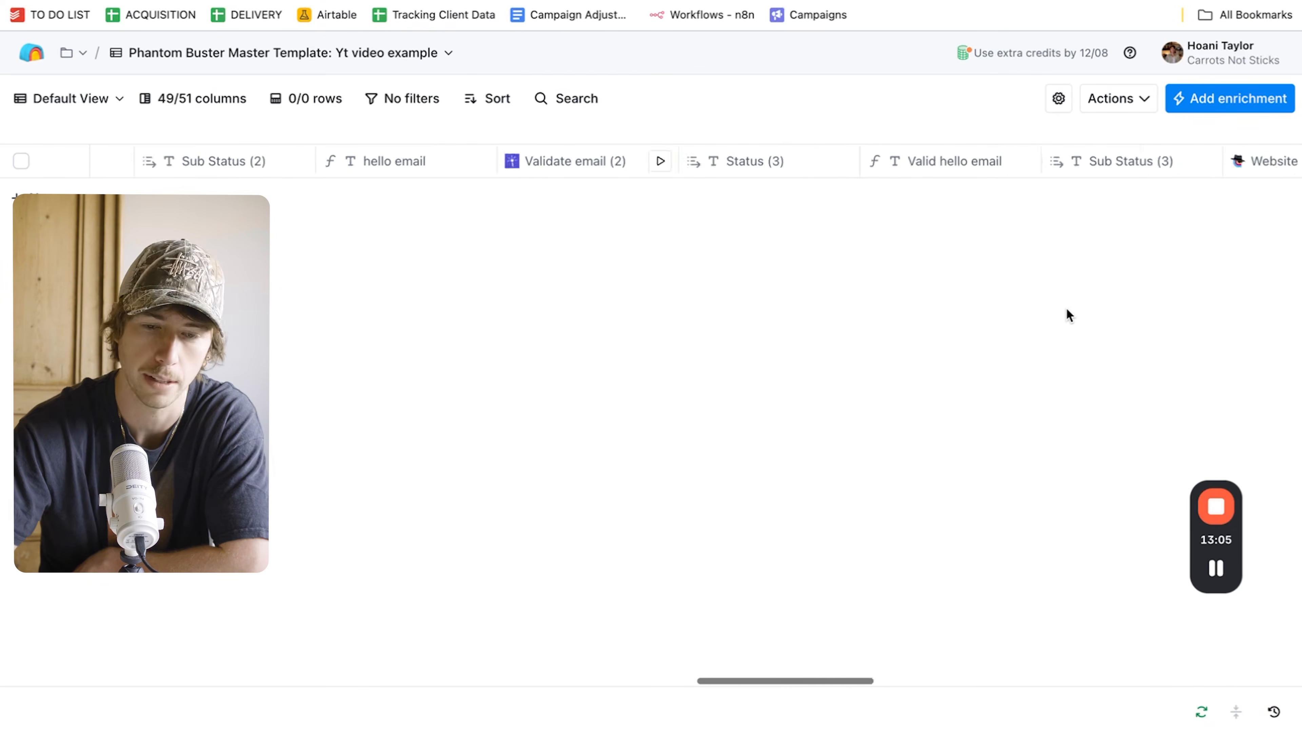
pyautogui.hscroll(-5, 1067, 309)
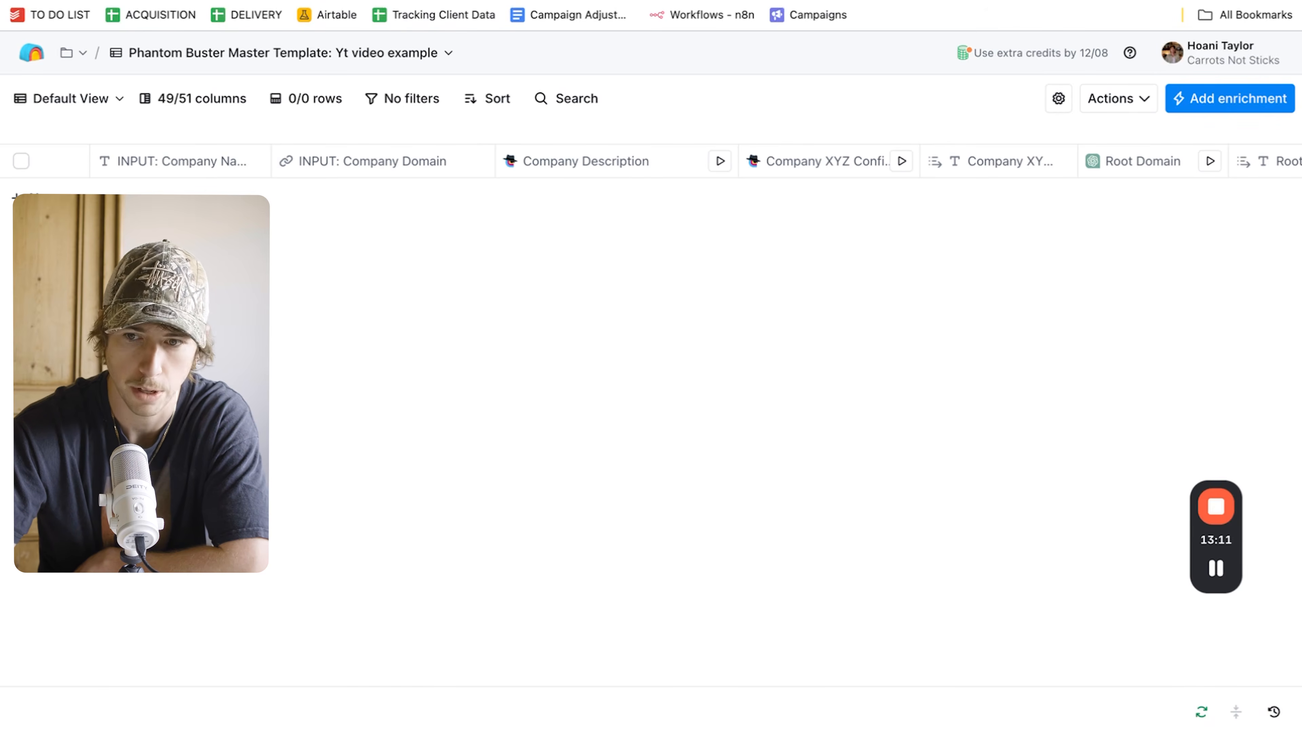
pyautogui.click(1138, 97)
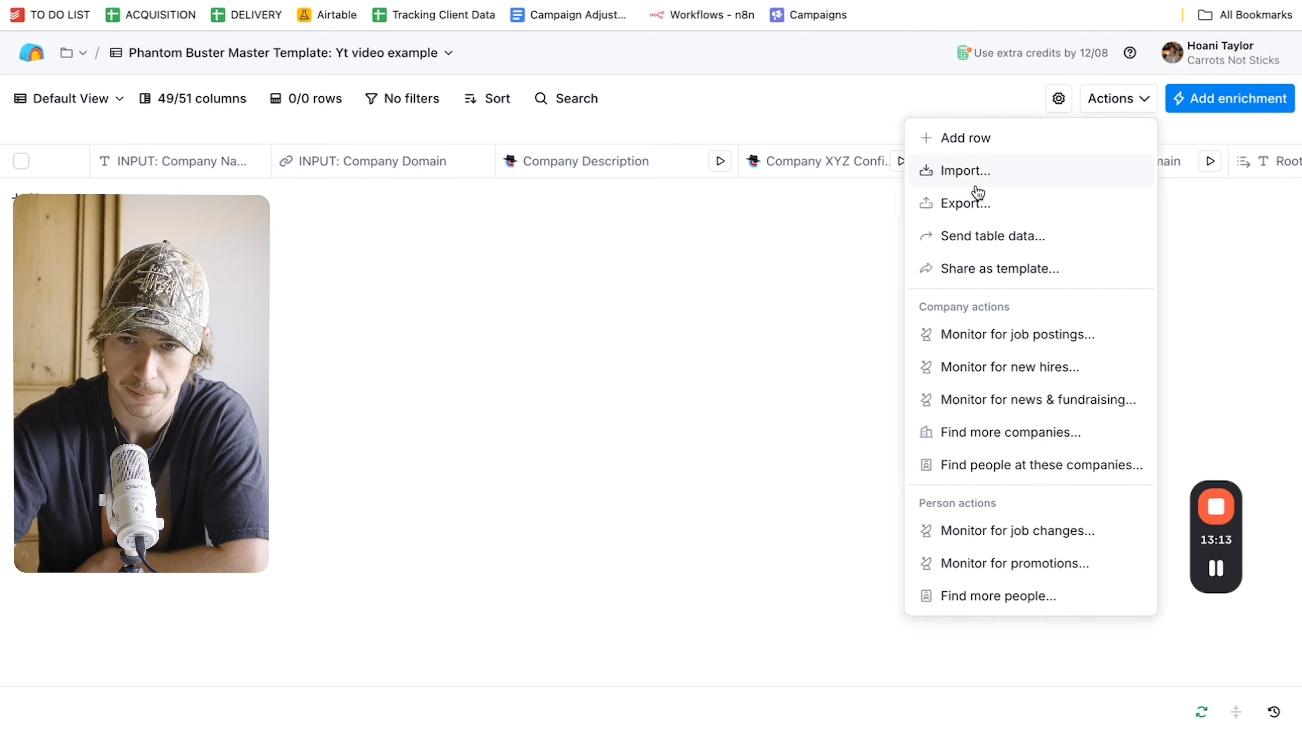
pyautogui.click(976, 172)
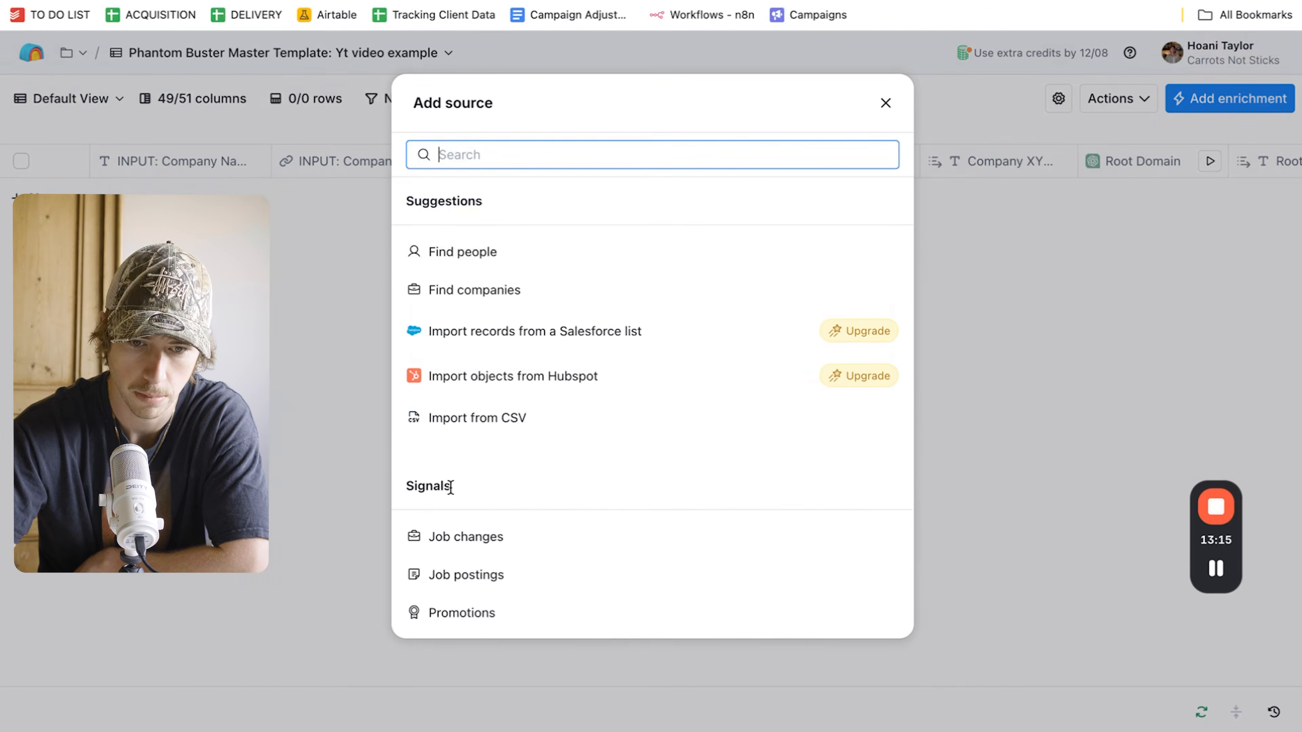
pyautogui.click(471, 418)
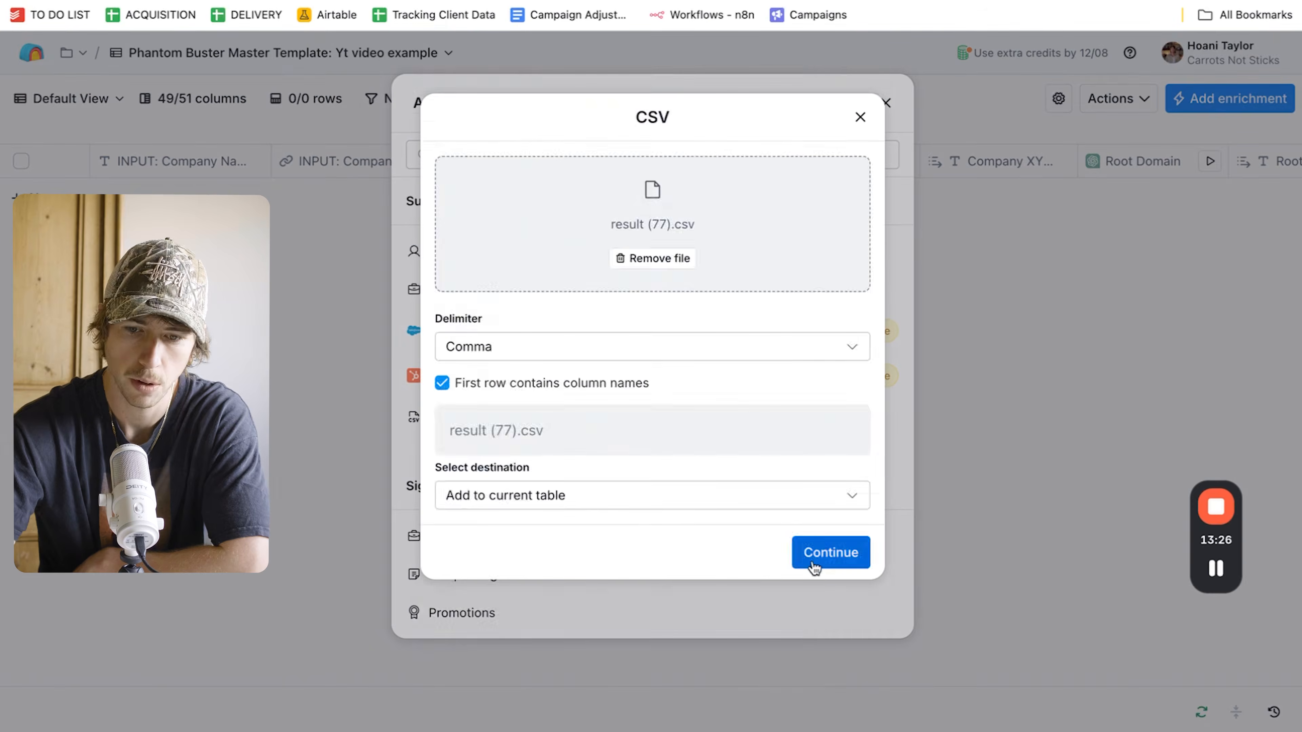
pyautogui.click(814, 554)
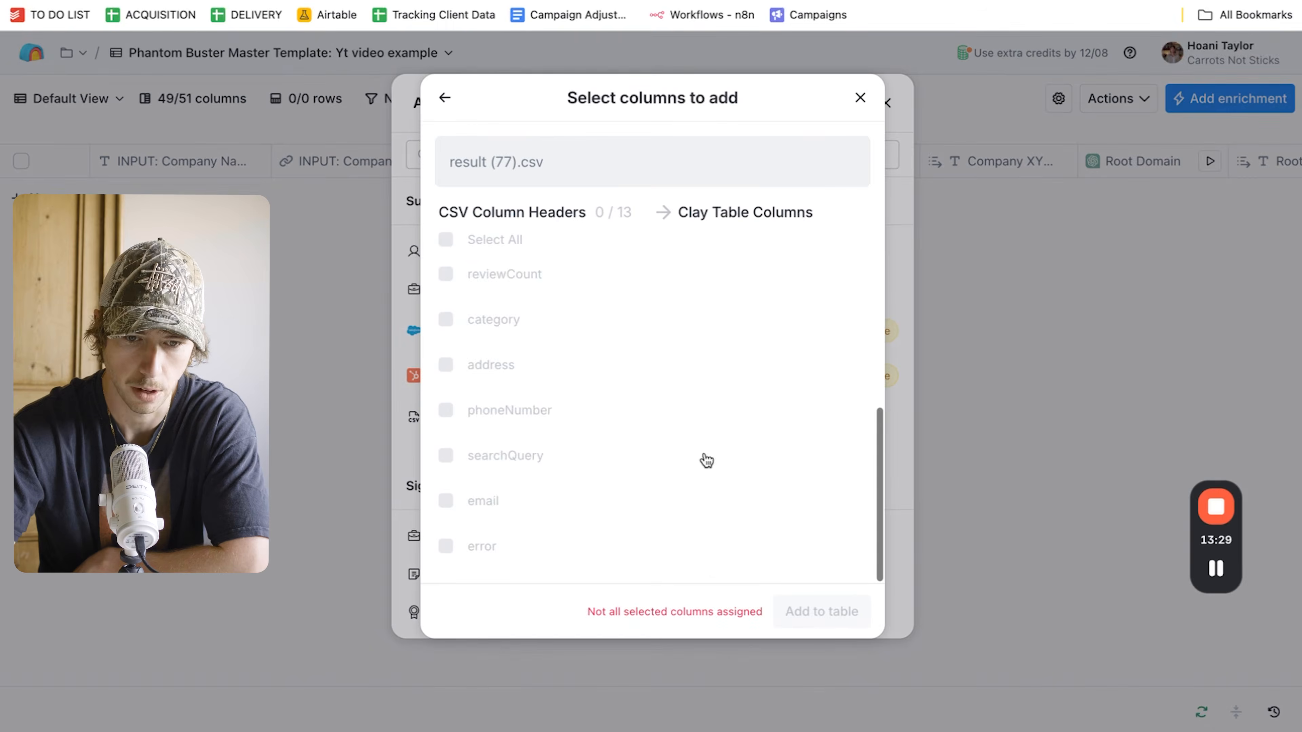
# Switch to the result (77) sheet in Excel and check its column headers from title to email.
pyautogui.hotkey('ctrl', 'Left')
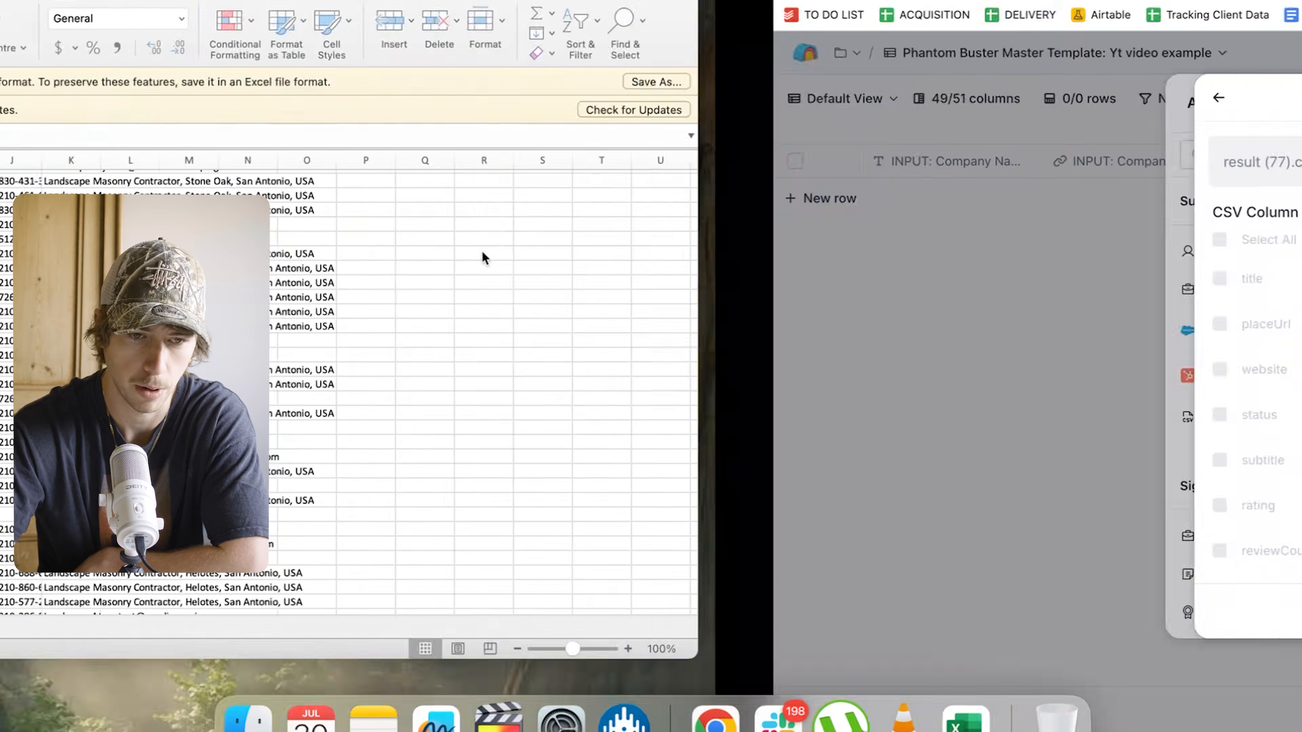
pyautogui.scroll(20, 482, 250)
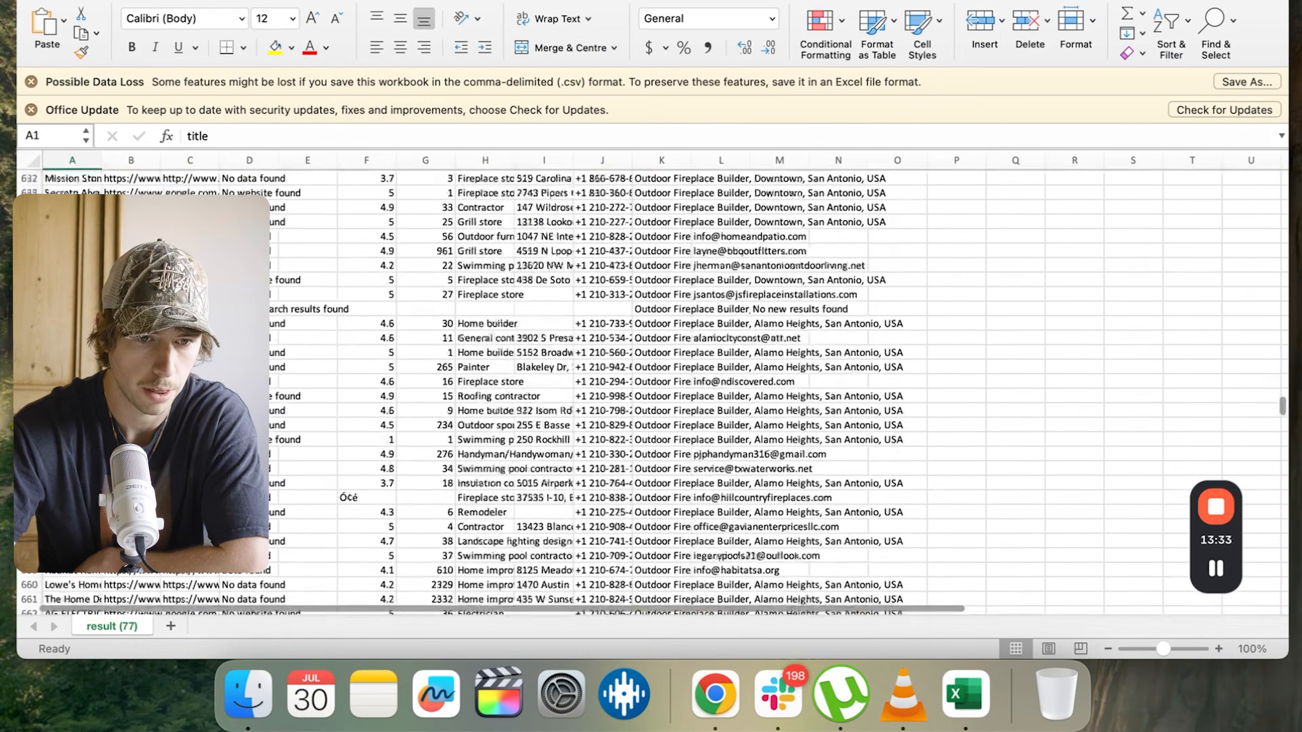
pyautogui.scroll(20, 481, 359)
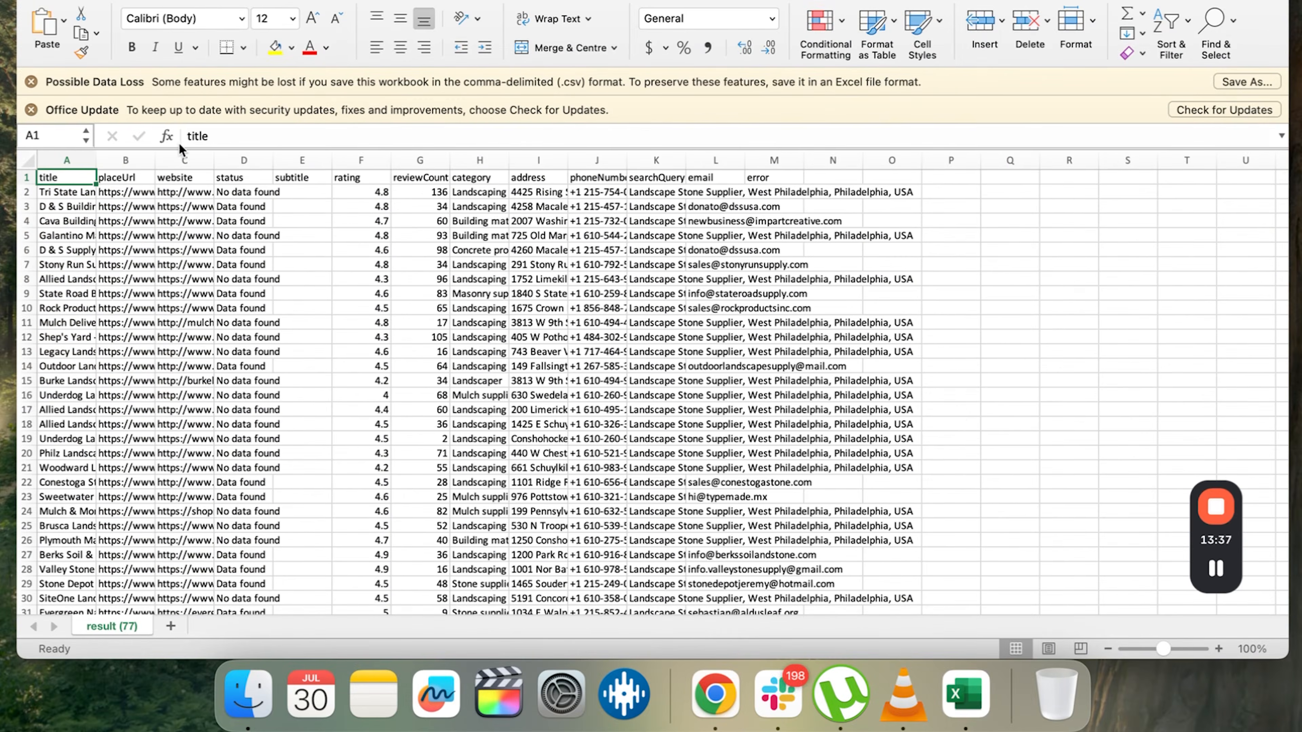
pyautogui.click(699, 158)
# Return to the Clay import and map the CSV's title column to INPUT: Company Name.
pyautogui.hotkey('ctrl', 'Right')
pyautogui.click(437, 279)
pyautogui.click(444, 276)
pyautogui.click(819, 276)
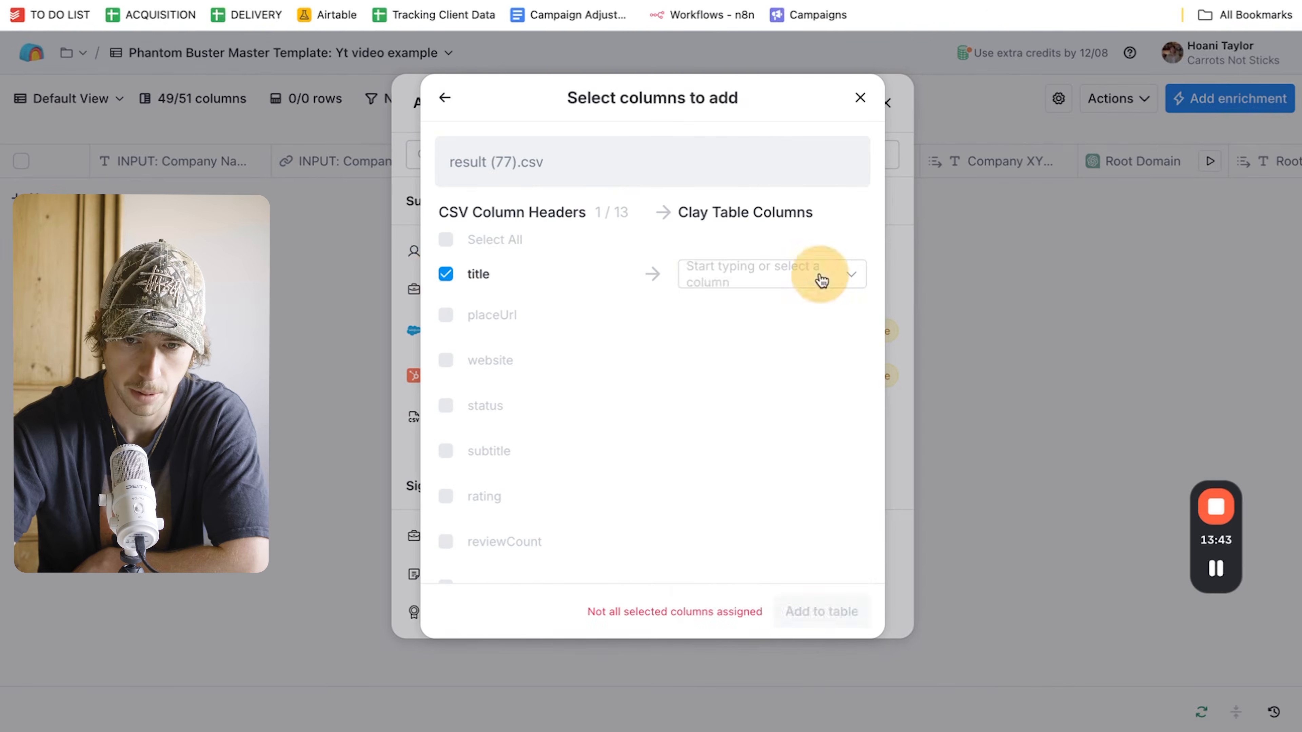
pyautogui.click(863, 276)
pyautogui.click(753, 304)
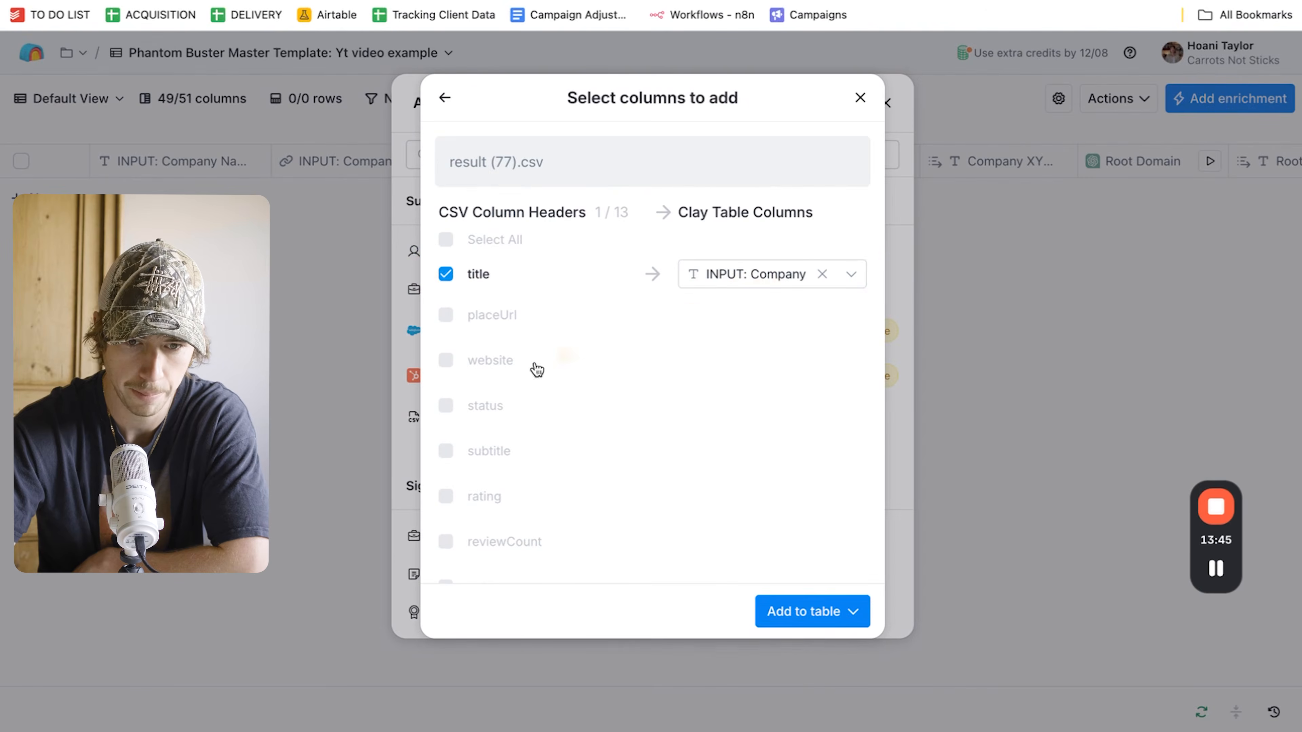
# Include the CSV's website column in the import and map it to INPUT: Company Domain.
pyautogui.click(445, 360)
pyautogui.click(821, 356)
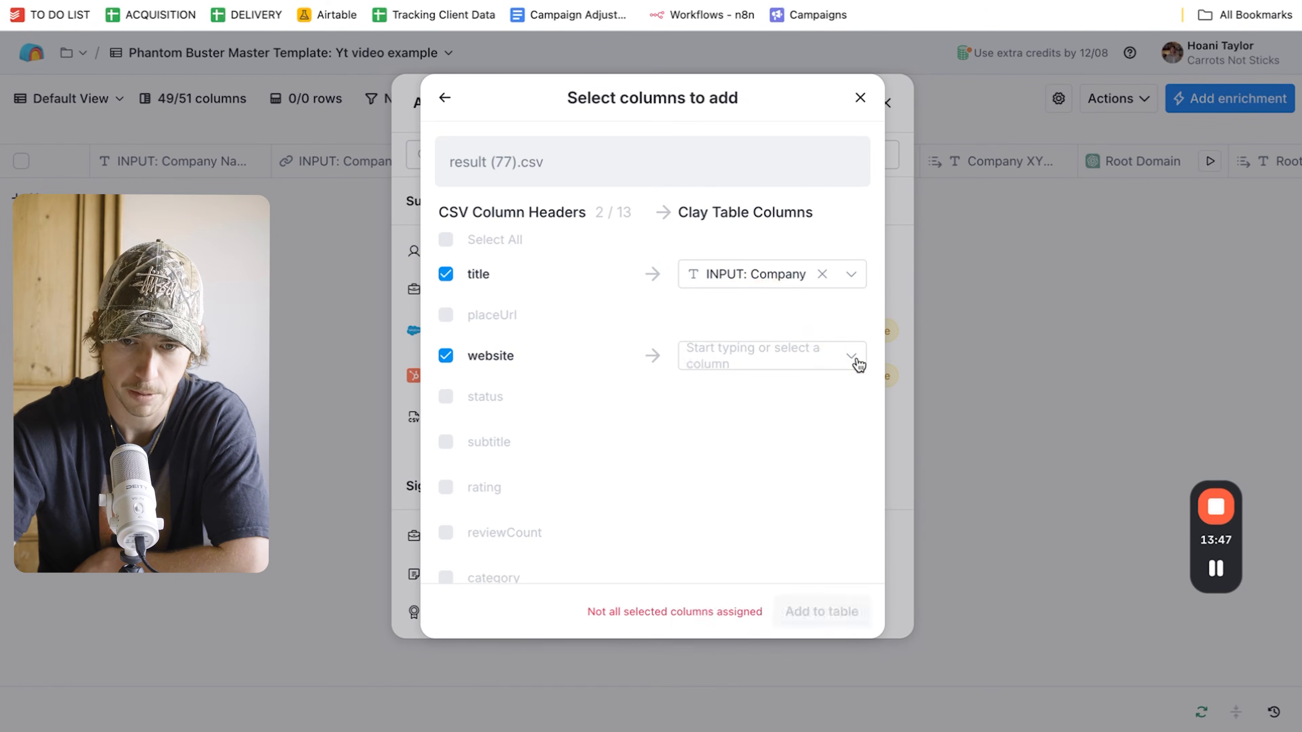
pyautogui.click(851, 359)
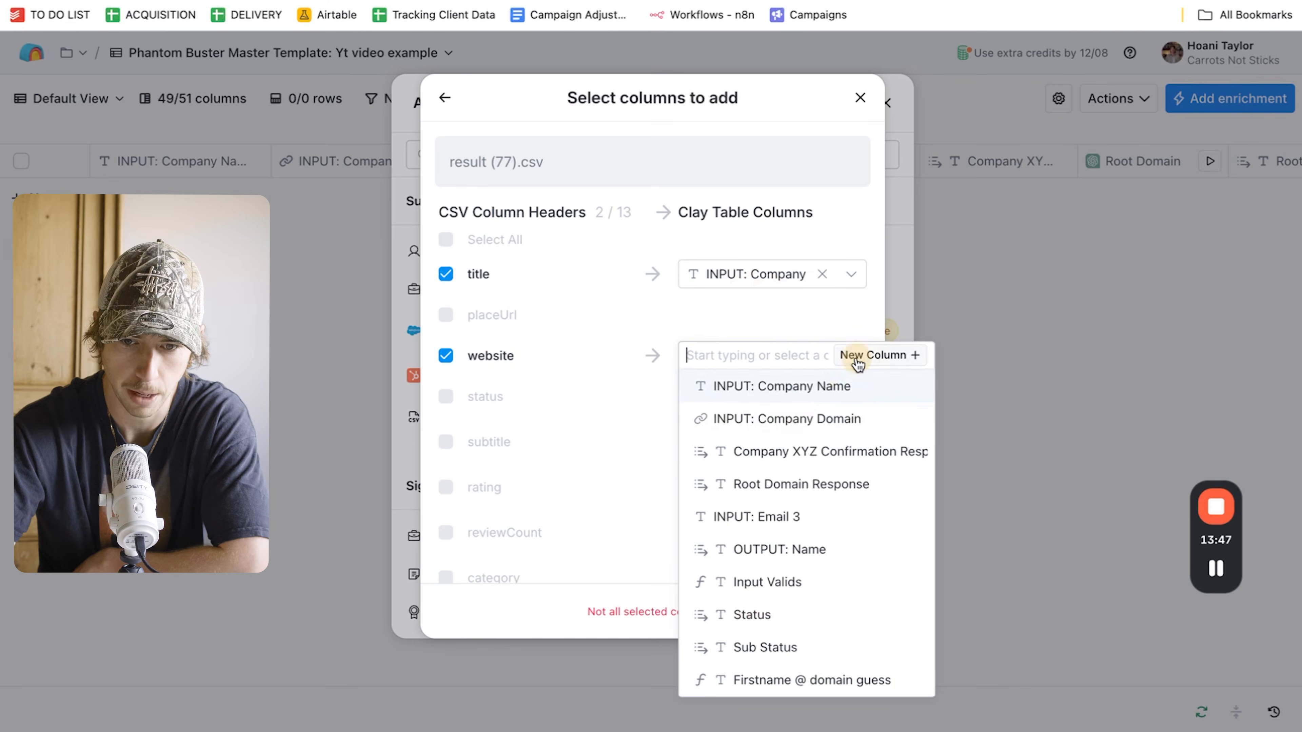
pyautogui.click(827, 419)
# Map the CSV's email column to INPUT: Email 3 and add the data to the table without running the rows.
pyautogui.scroll(-5, 482, 466)
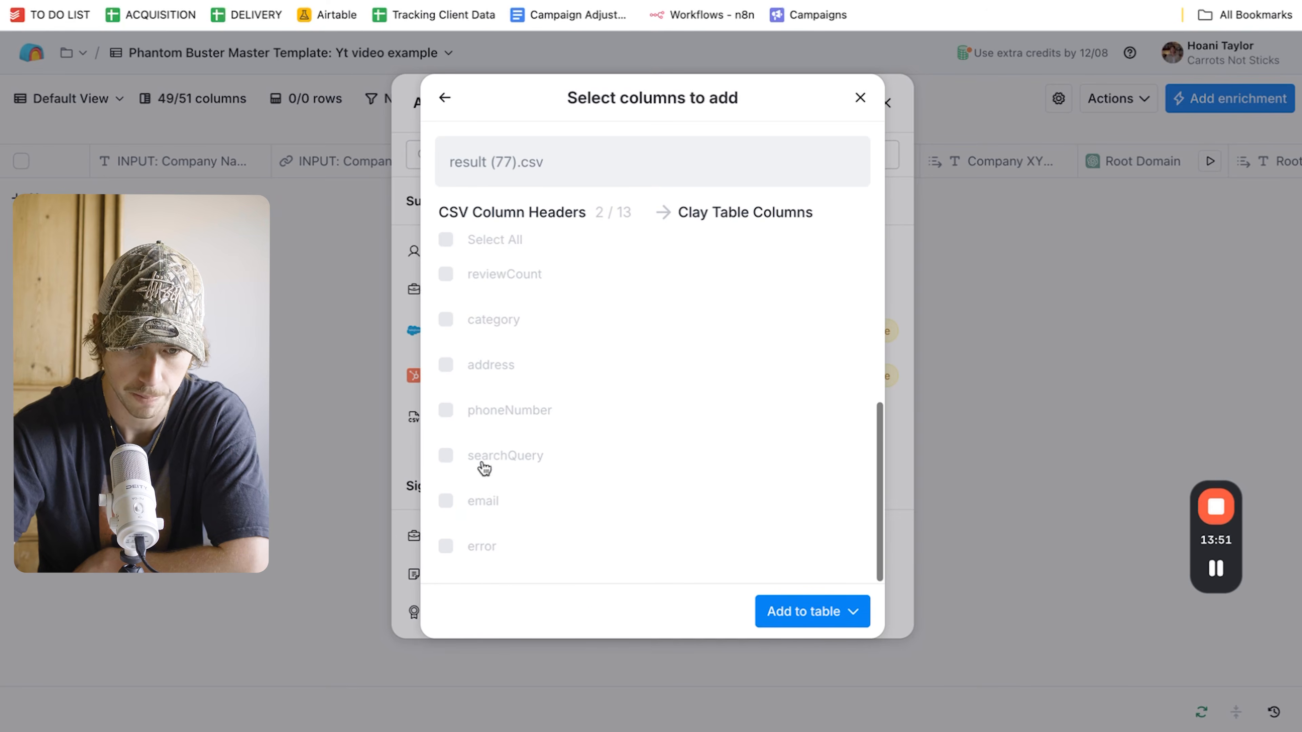
pyautogui.click(445, 506)
pyautogui.click(821, 505)
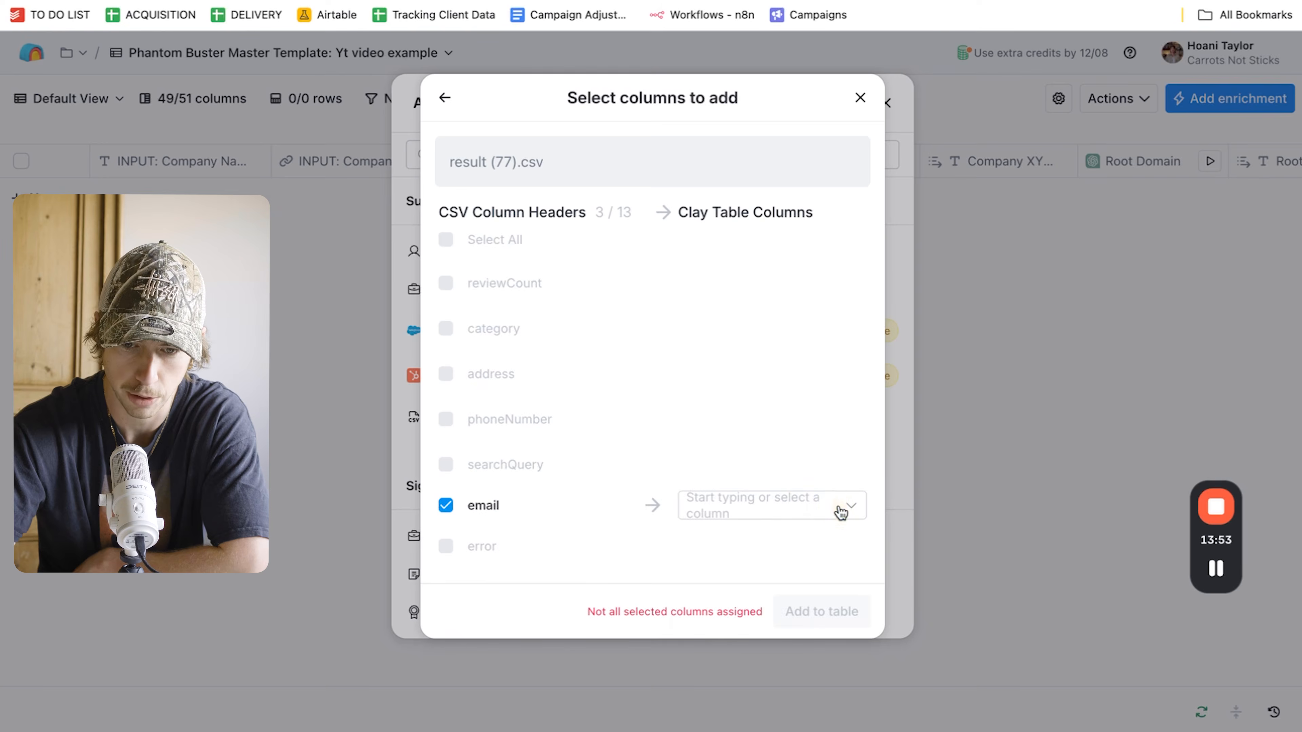
pyautogui.click(848, 508)
pyautogui.scroll(-3, 814, 615)
pyautogui.scroll(-2, 813, 643)
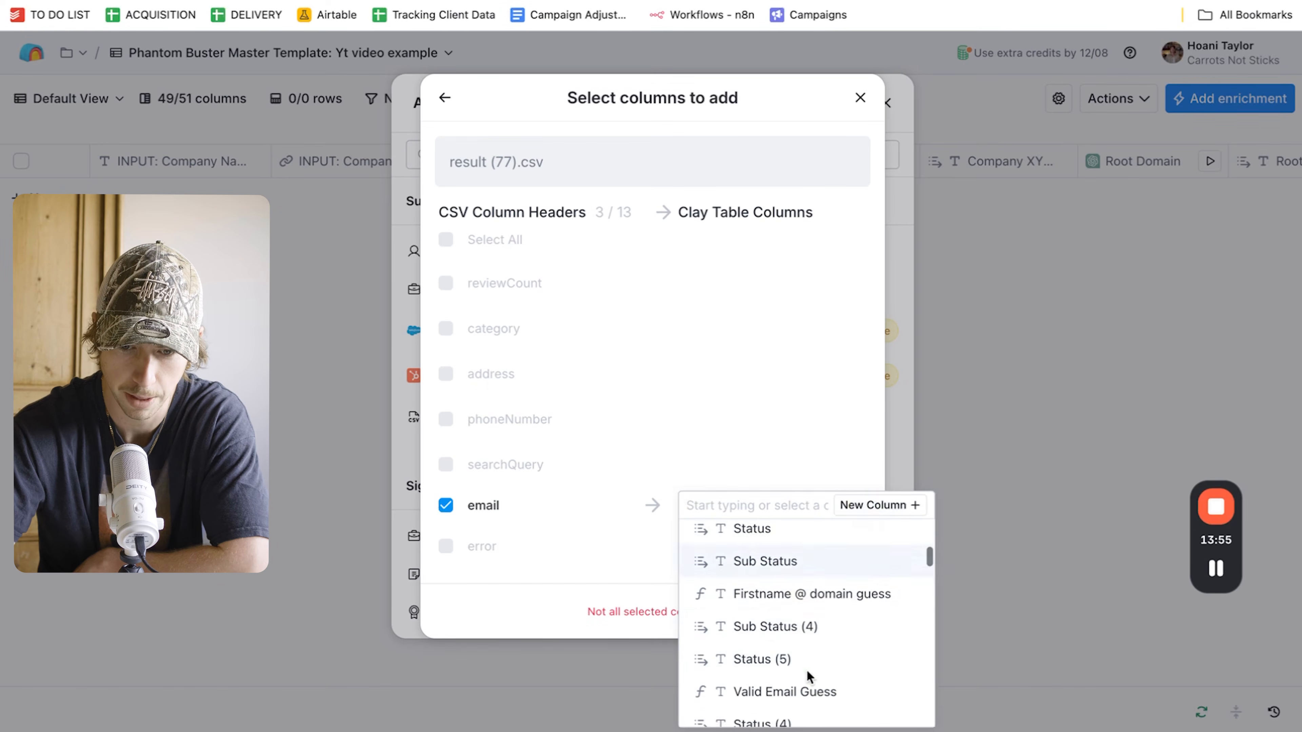
pyautogui.scroll(5, 784, 631)
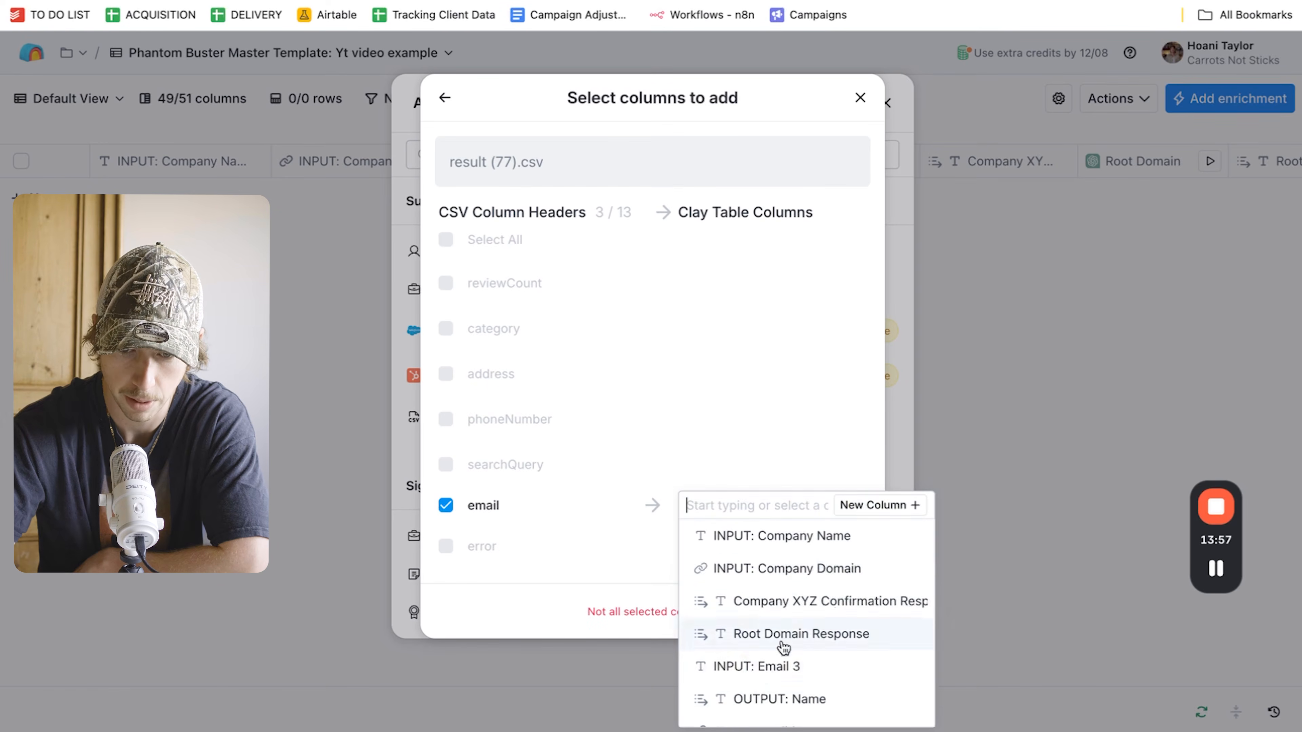
pyautogui.click(759, 666)
pyautogui.click(799, 611)
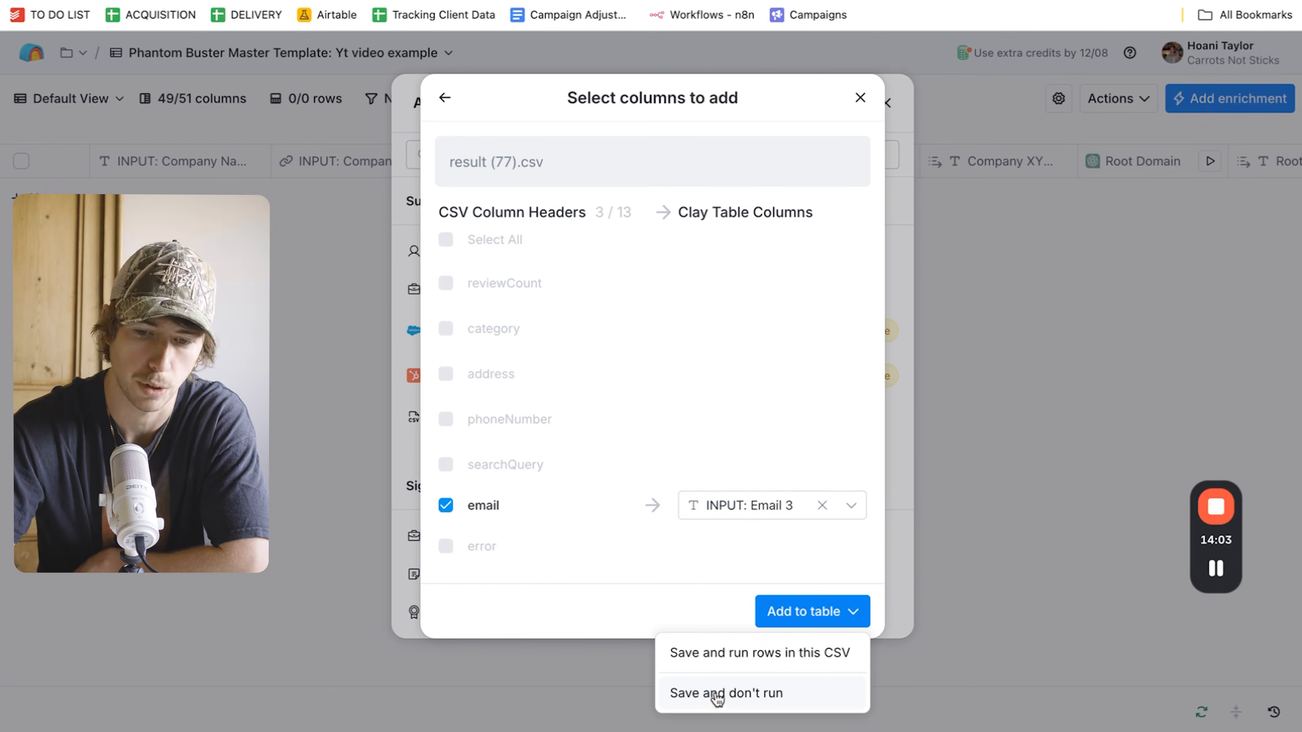
pyautogui.click(716, 697)
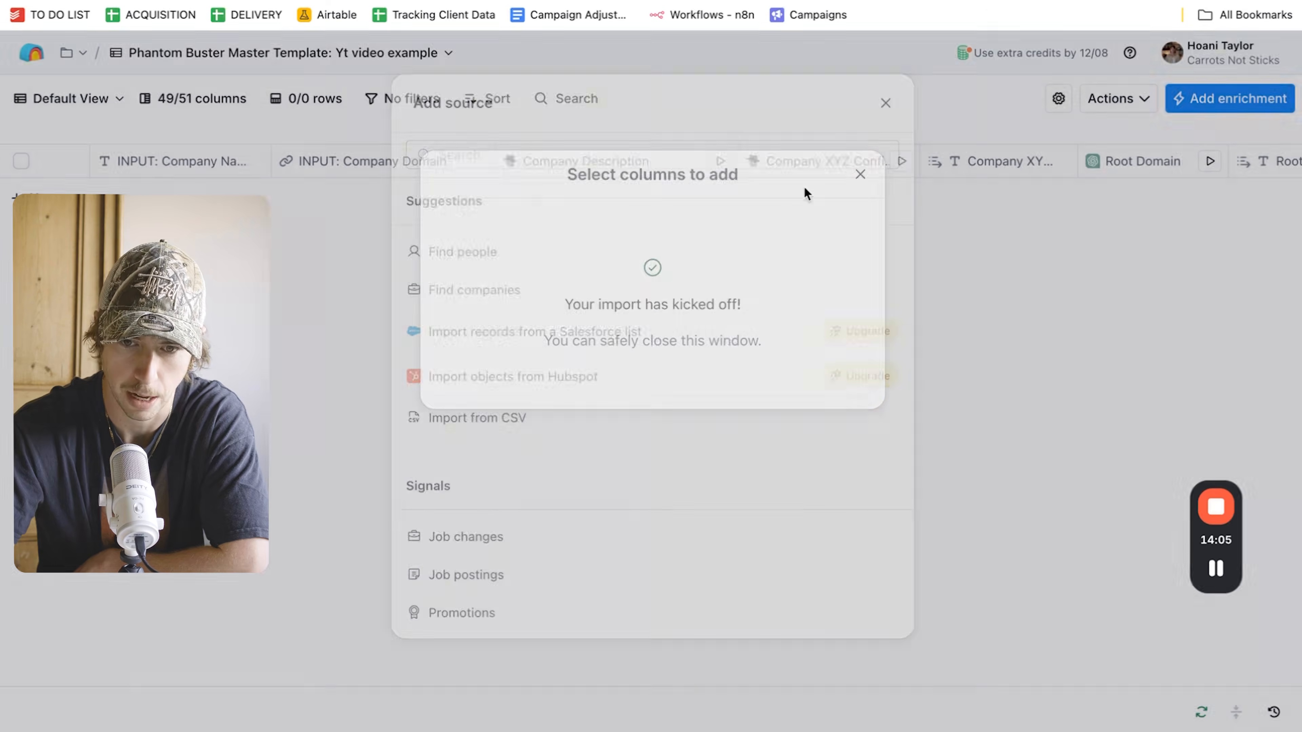
# Look through the imported company names and domains in the table, down past row 200.
pyautogui.scroll(-15, 554, 559)
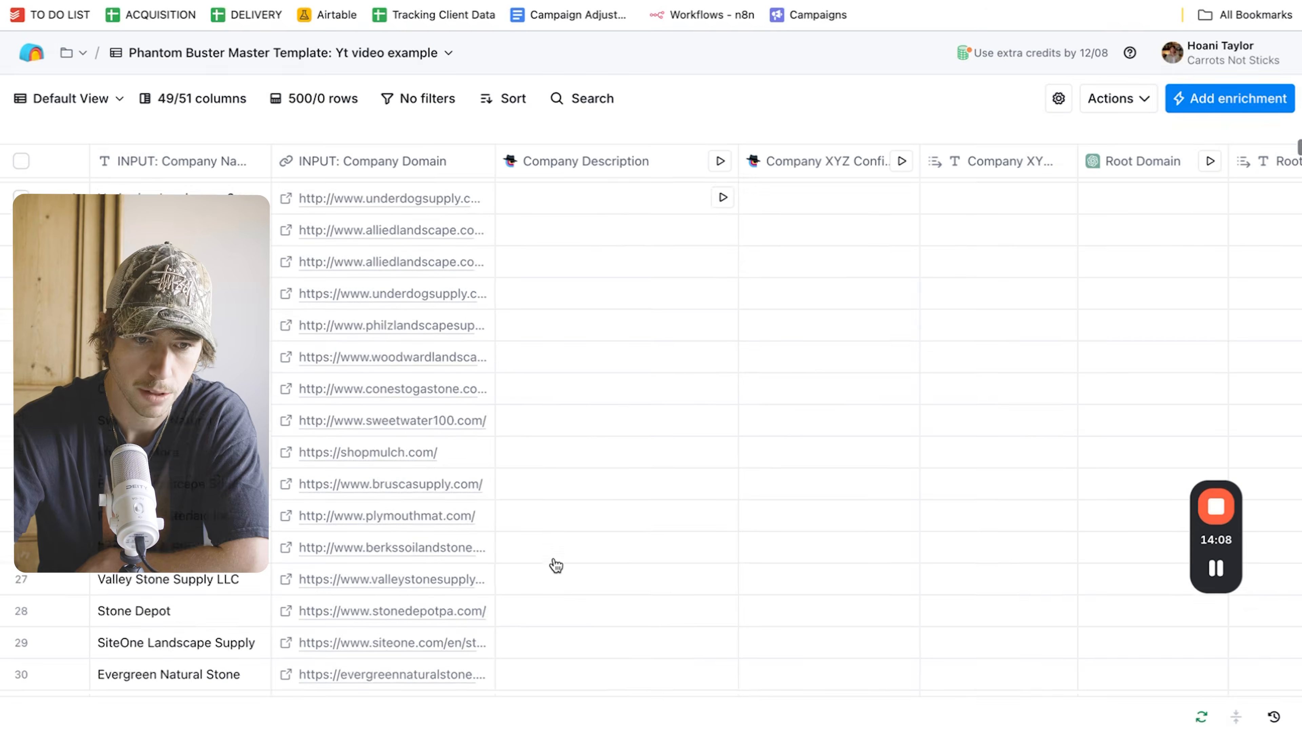
pyautogui.scroll(-20, 556, 566)
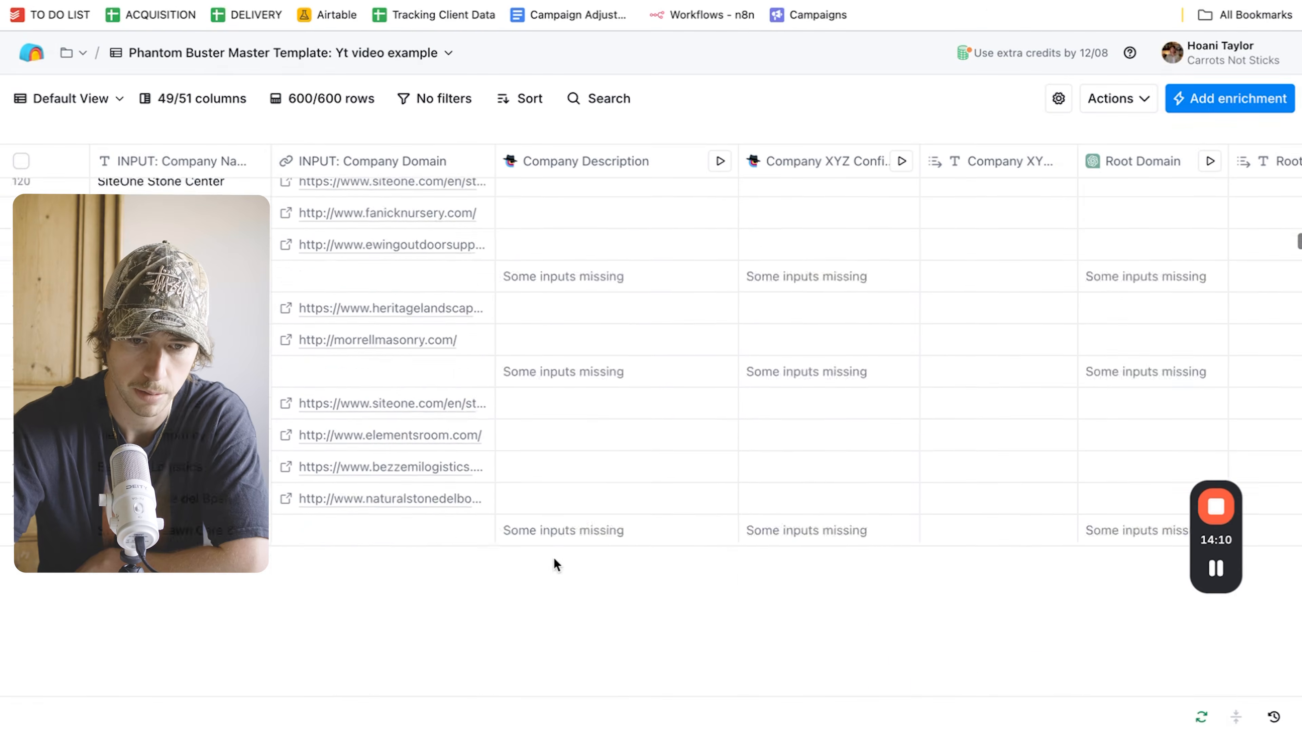
pyautogui.scroll(-20, 556, 566)
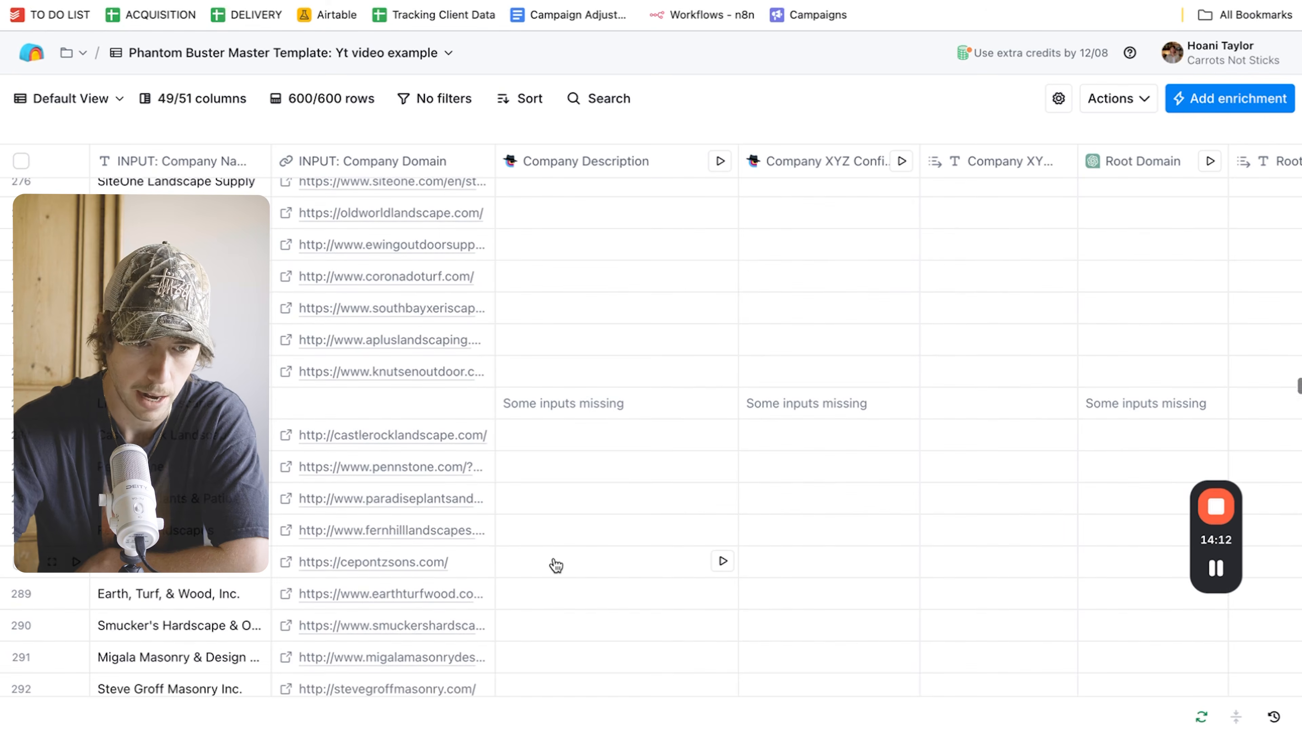
pyautogui.scroll(20, 556, 565)
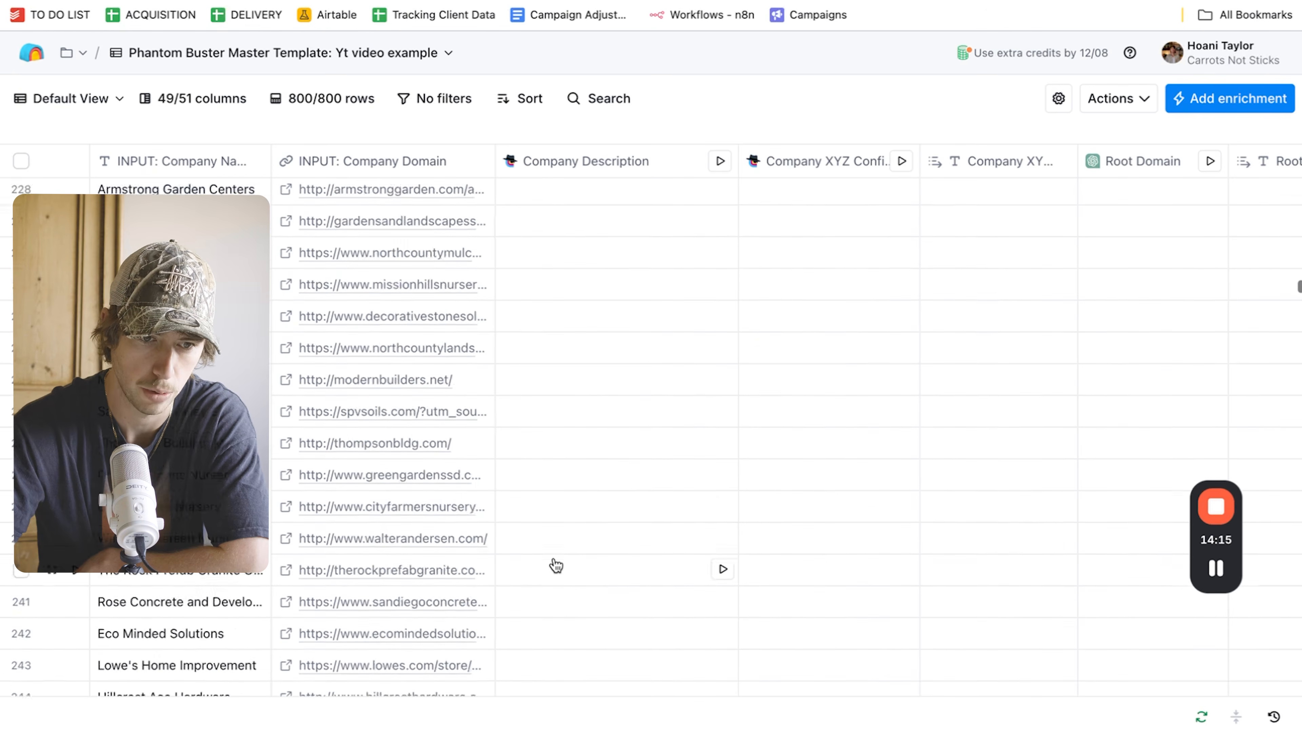
pyautogui.scroll(-13, 556, 565)
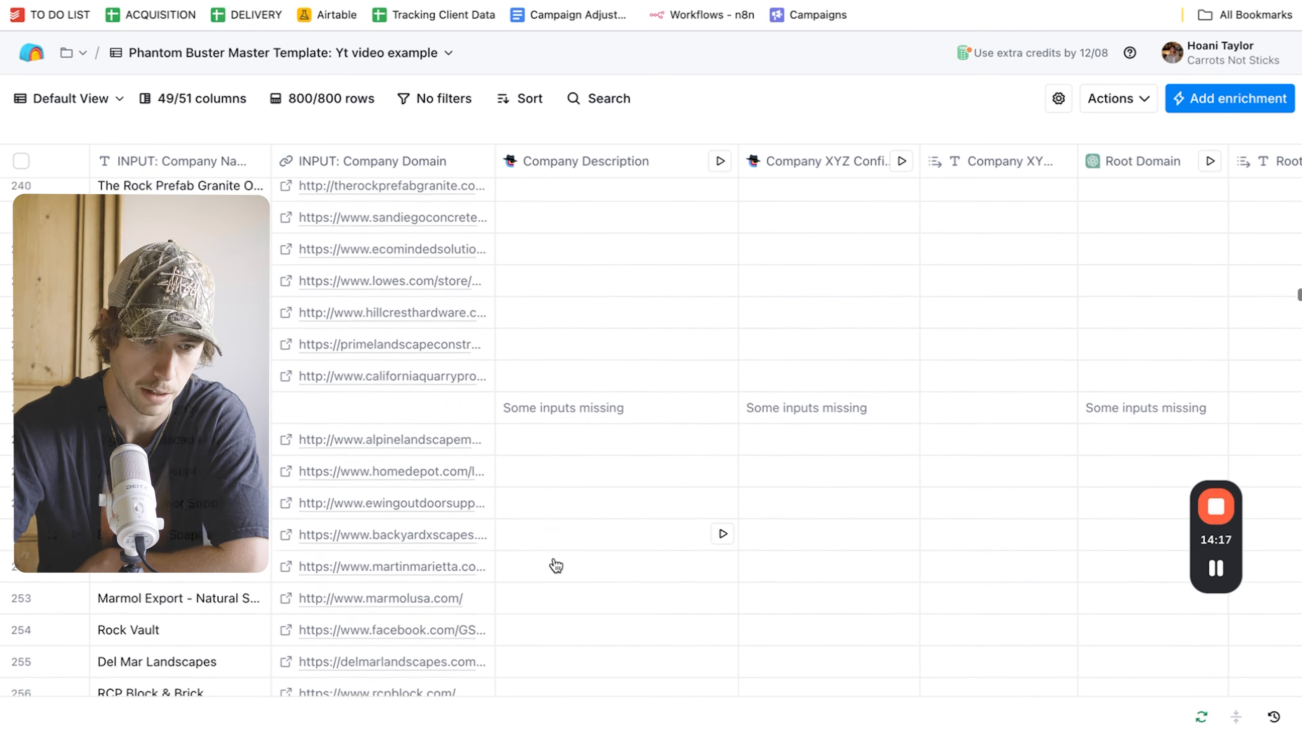
pyautogui.scroll(-3, 556, 565)
pyautogui.scroll(12, 556, 565)
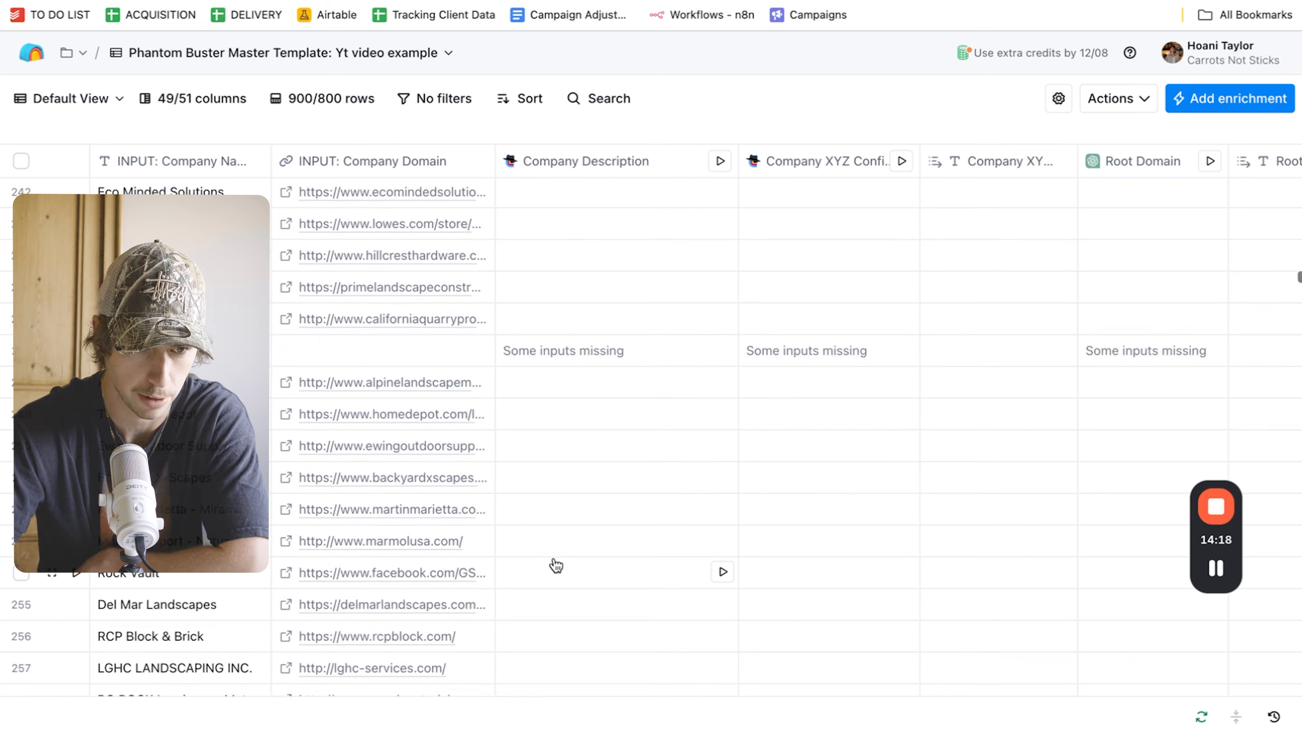
pyautogui.scroll(10, 556, 566)
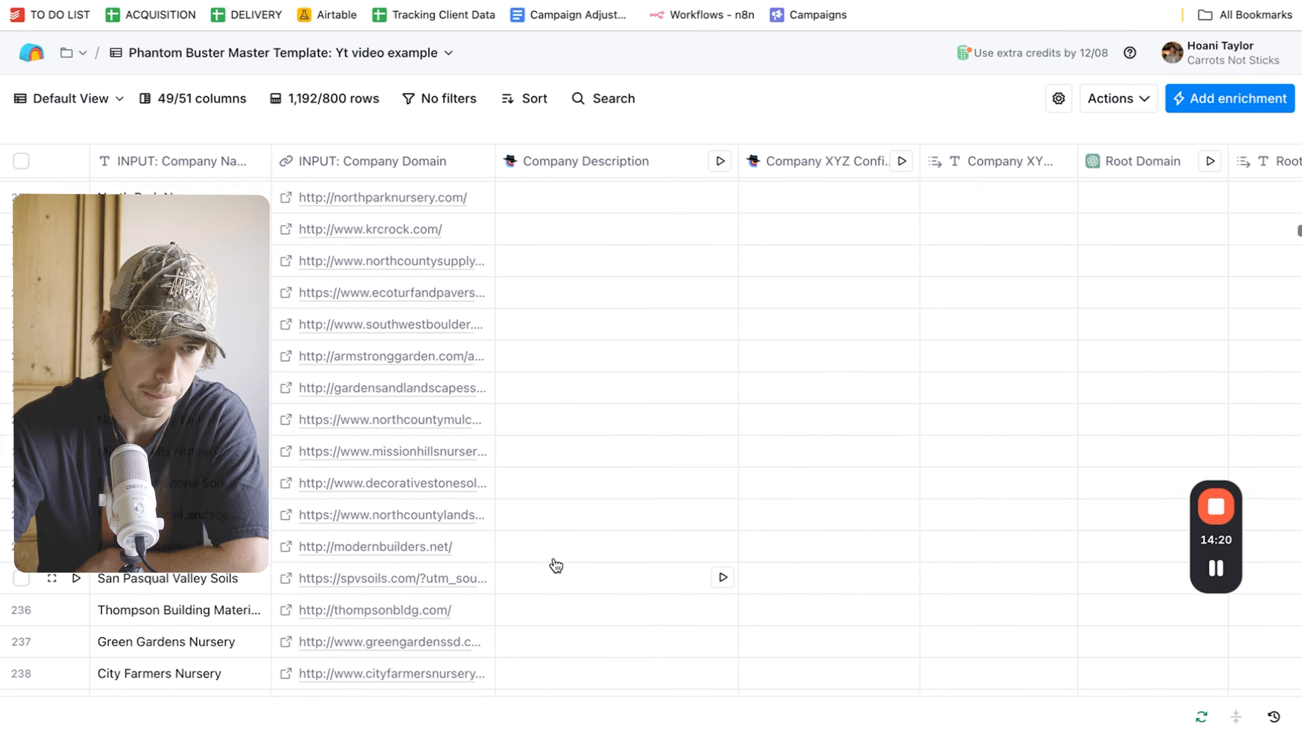
pyautogui.scroll(3, 556, 566)
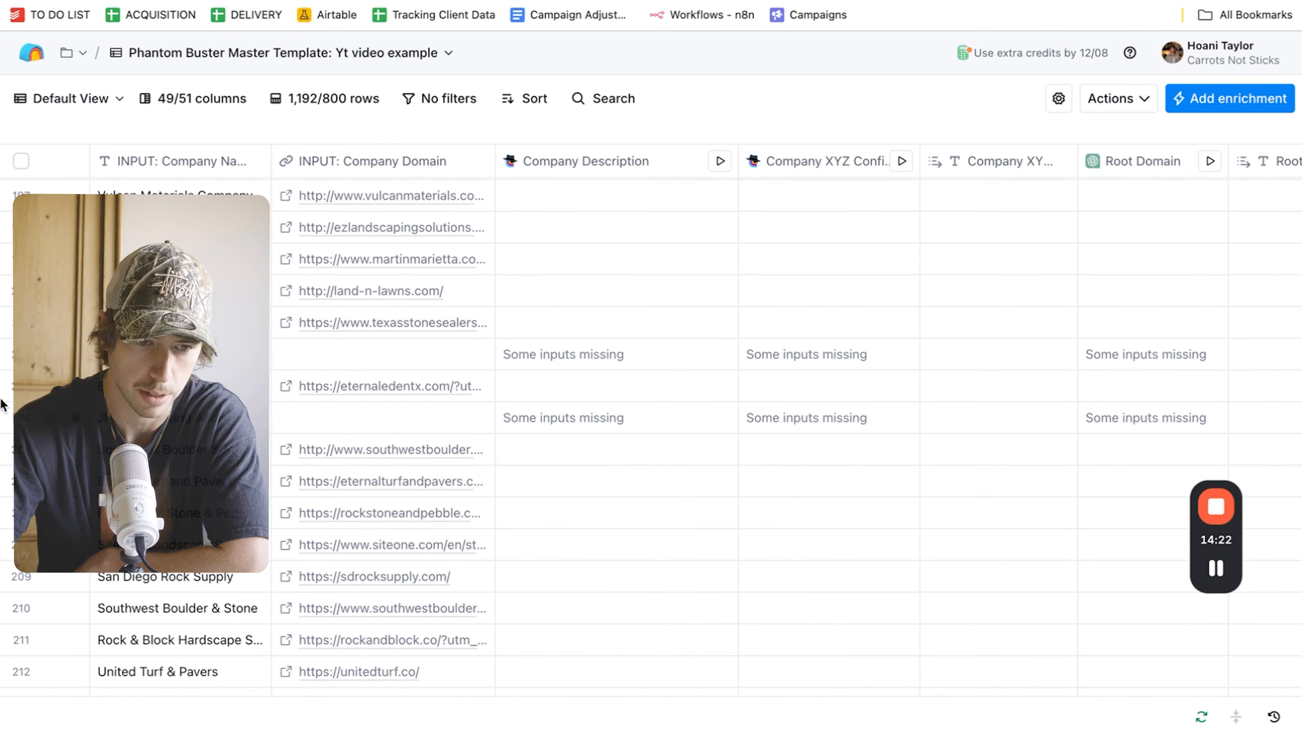
# Delete rows 201 through 1192 from the table, keeping only the first 200 companies.
pyautogui.click(21, 322)
pyautogui.scroll(-20, 380, 428)
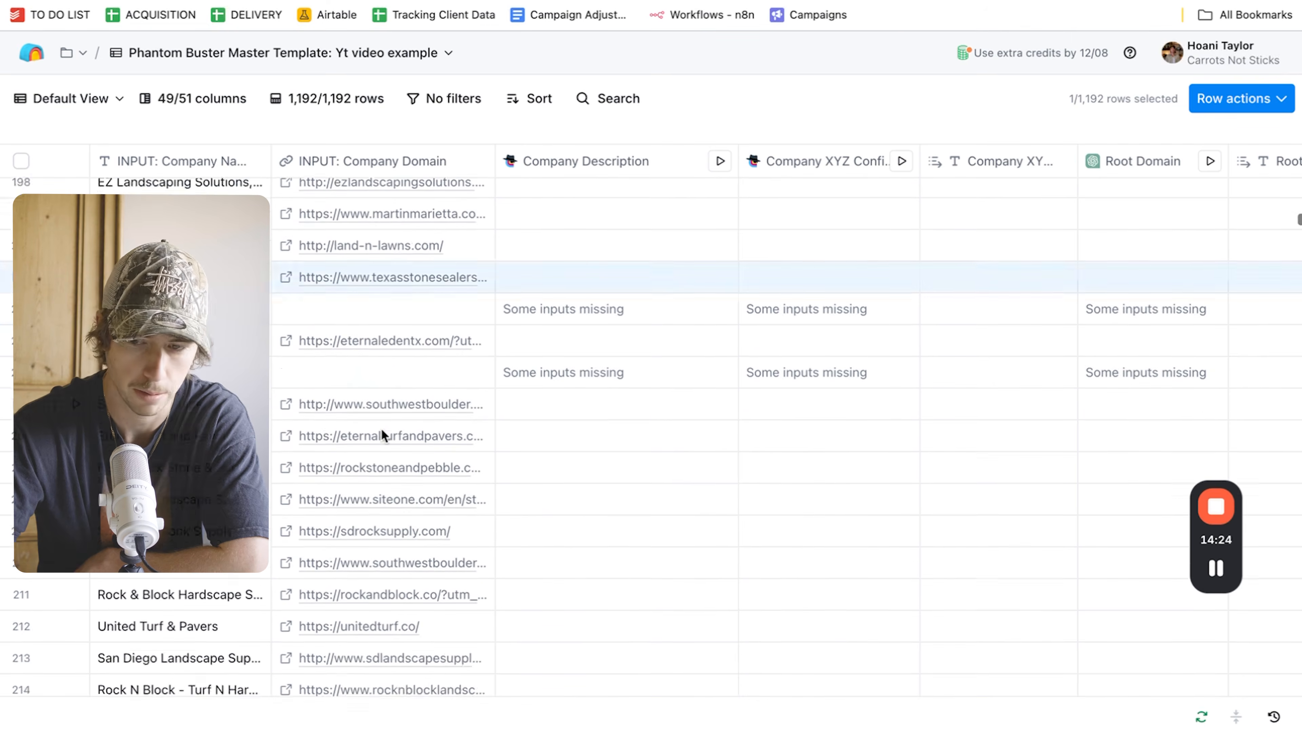
pyautogui.scroll(-20, 380, 428)
pyautogui.scroll(-20, 382, 429)
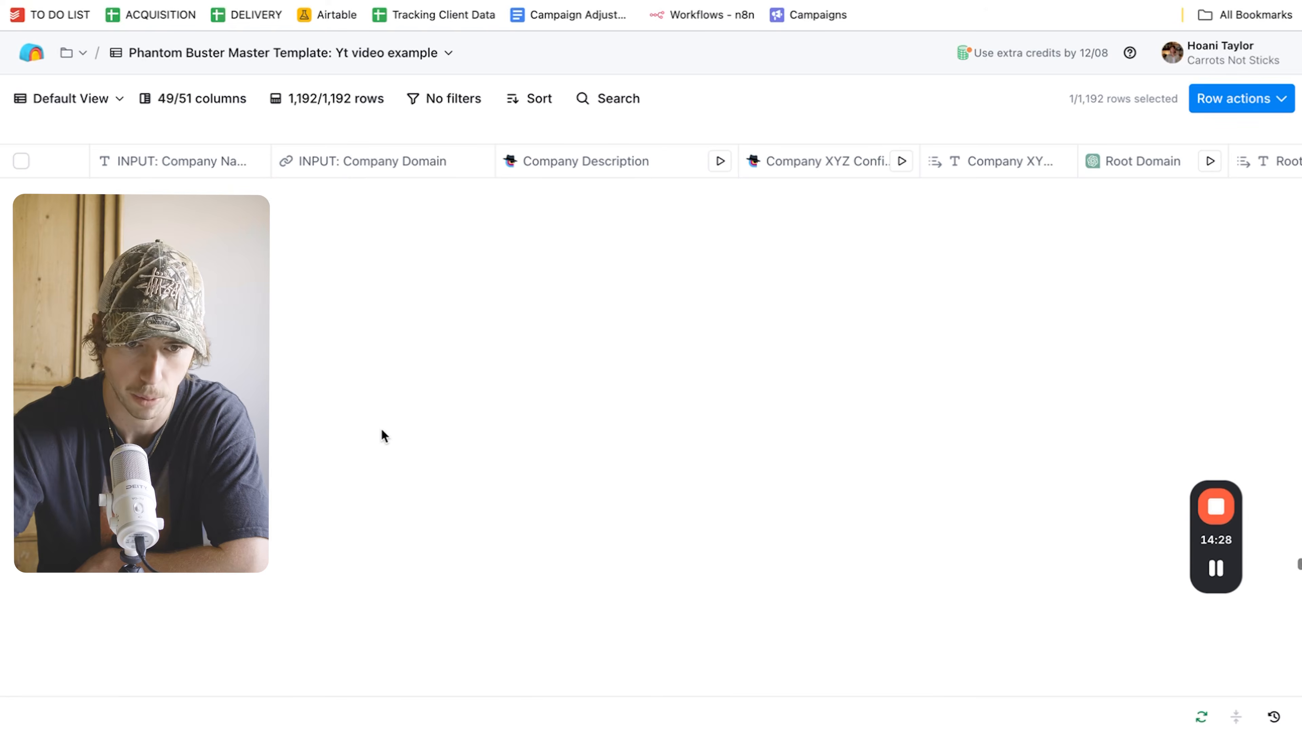
pyautogui.scroll(-20, 380, 428)
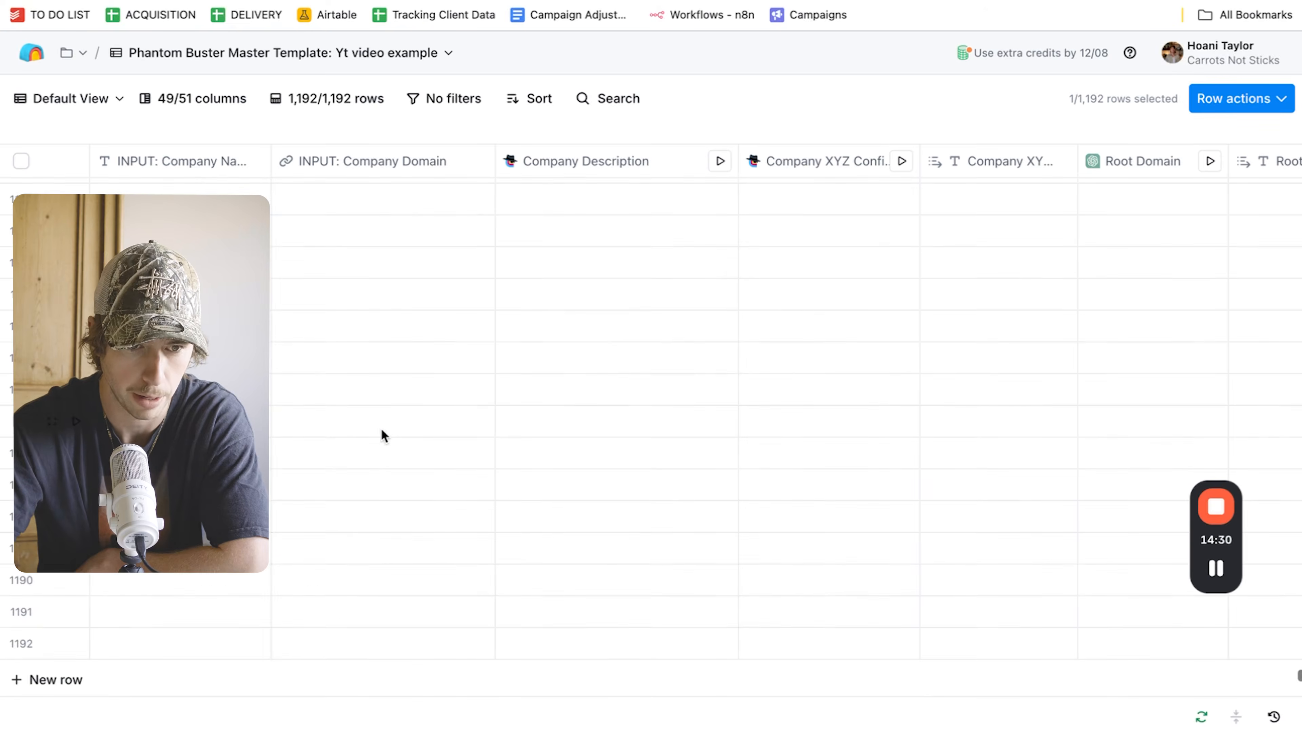
pyautogui.keyDown('shift'); pyautogui.click(20, 643); pyautogui.keyUp('shift')
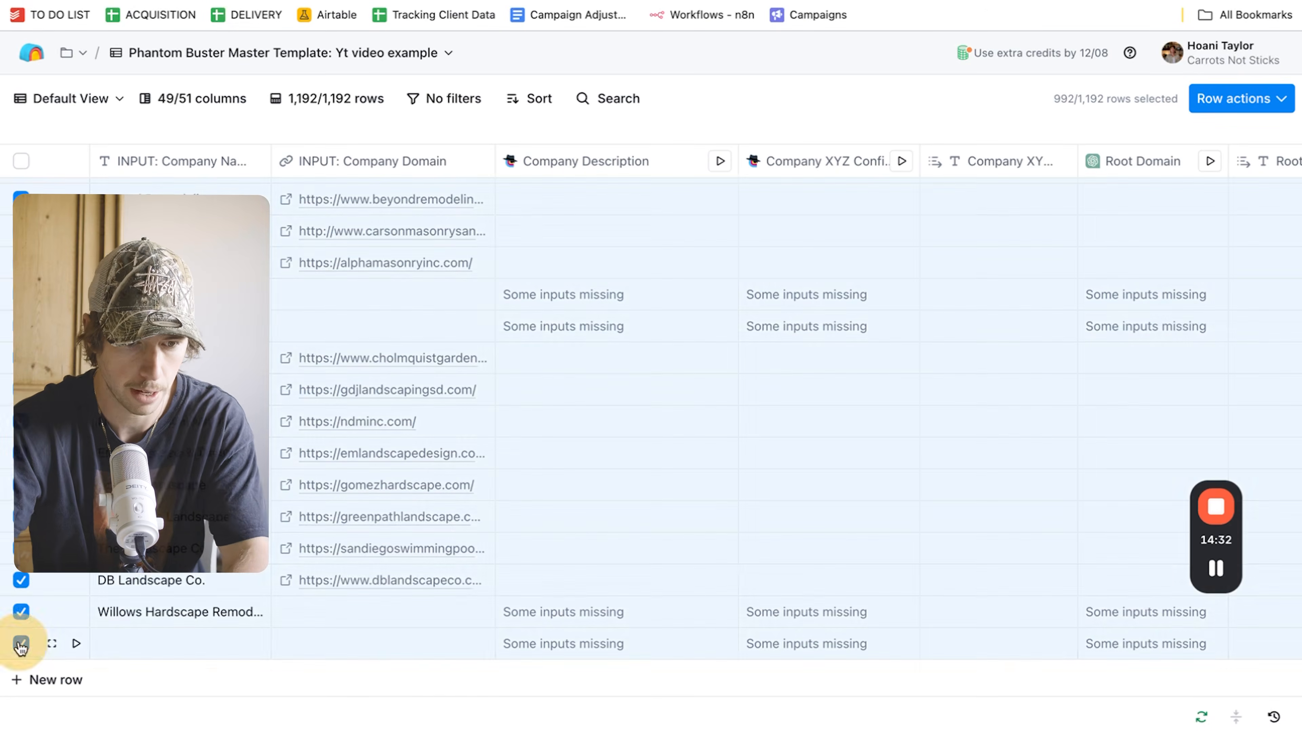
pyautogui.press('Delete')
pyautogui.click(823, 299)
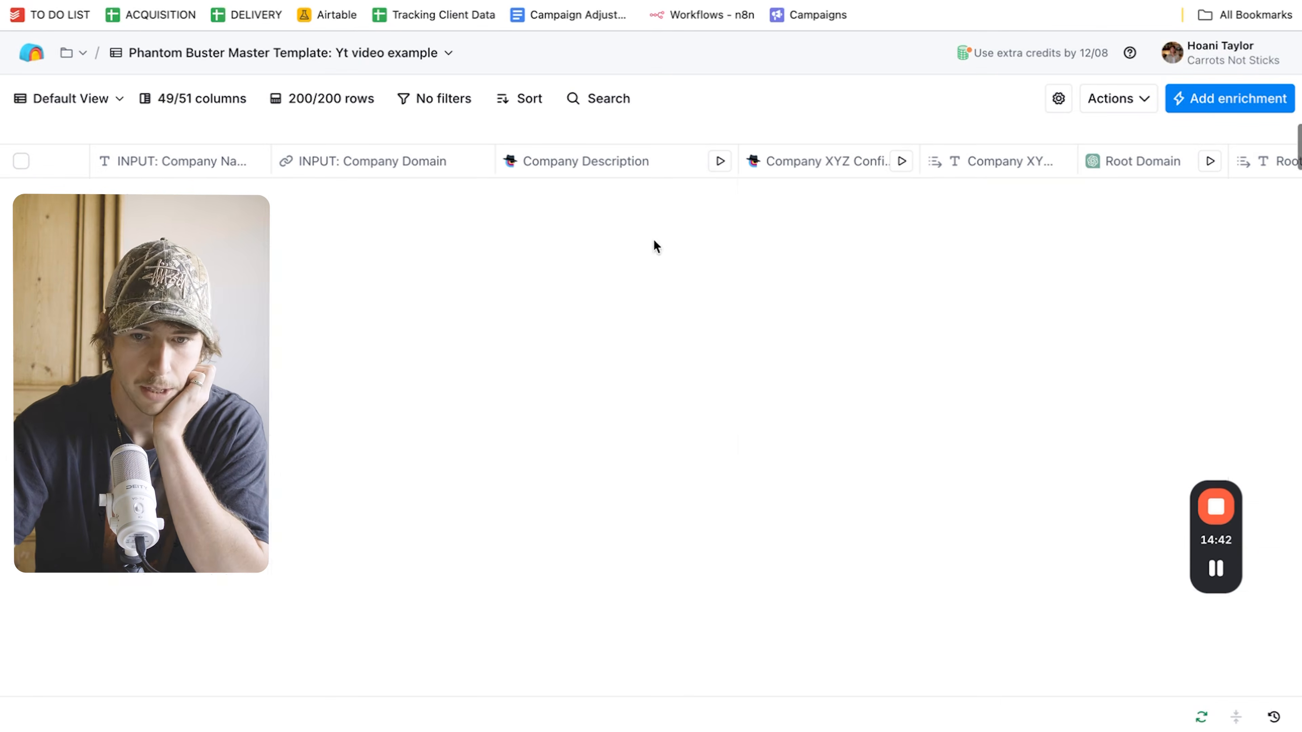
# Run the Company Description column on all rows that haven't run or have errors, and review its prompt configuration.
pyautogui.click(718, 162)
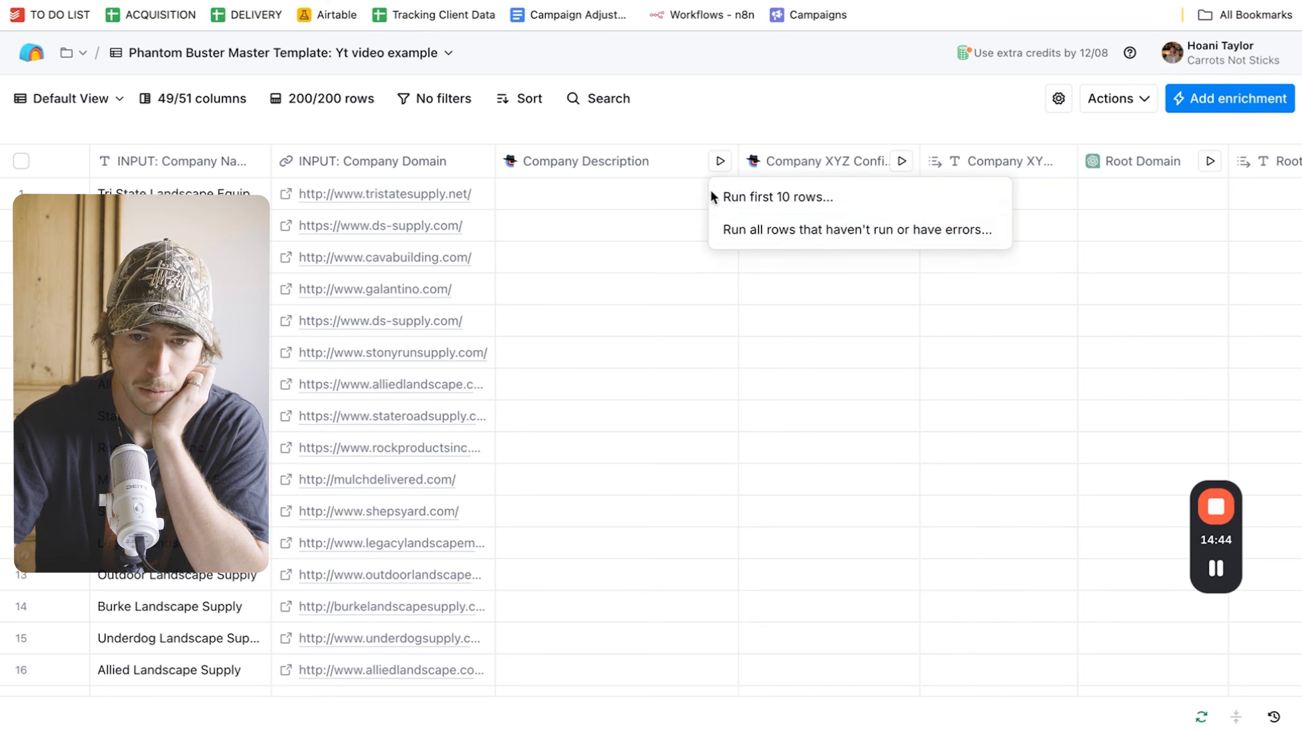
pyautogui.click(738, 228)
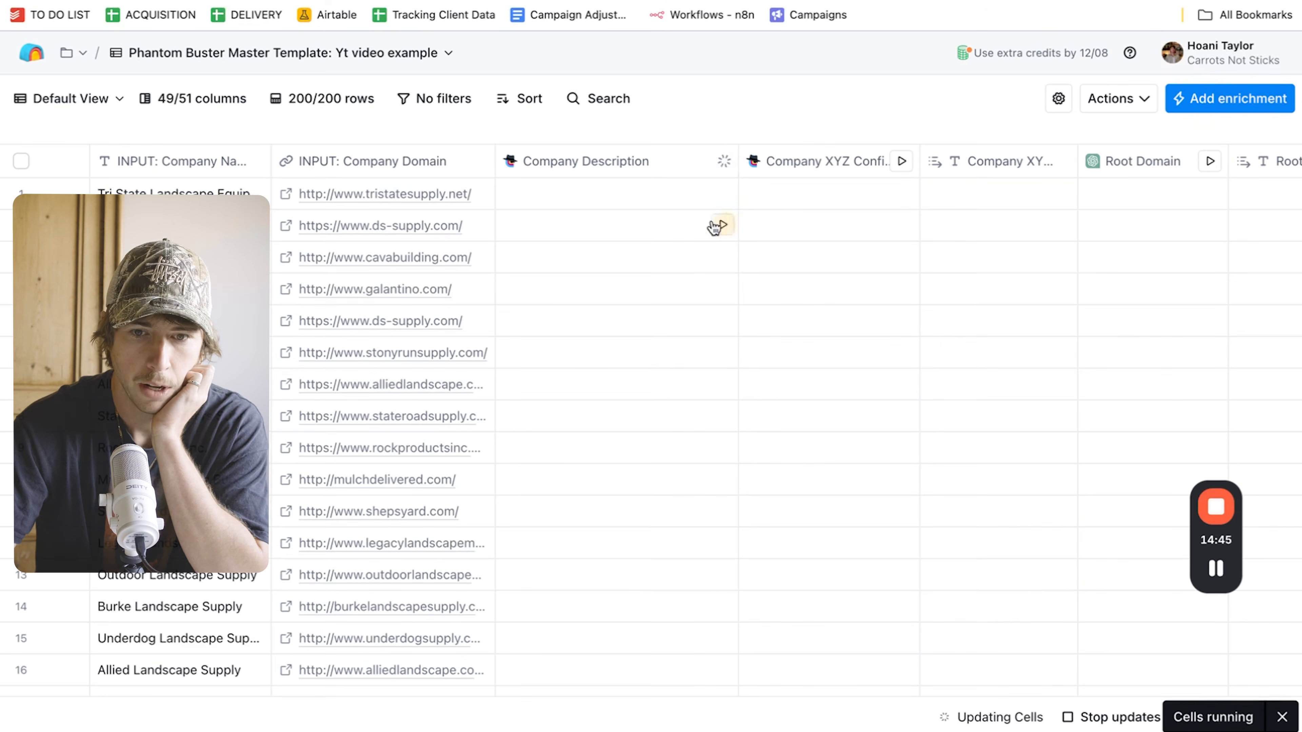
pyautogui.click(620, 156)
pyautogui.click(581, 232)
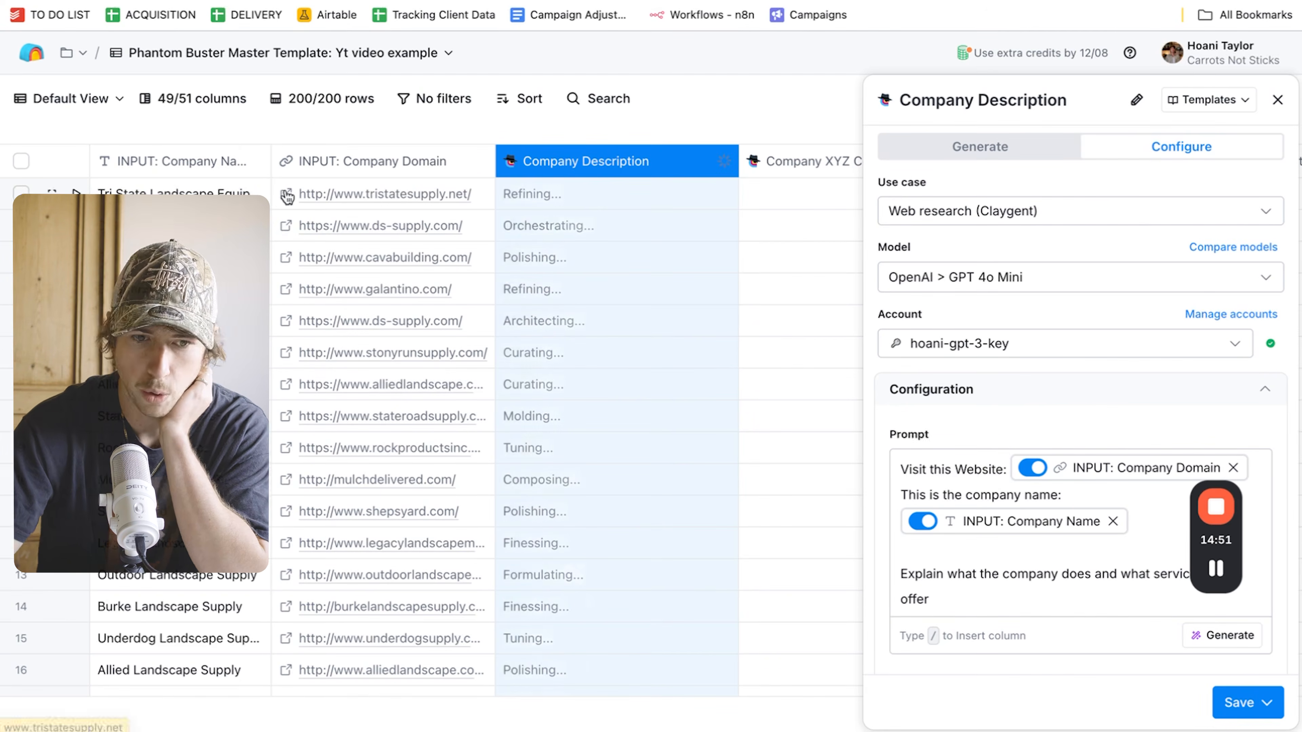
pyautogui.click(1270, 101)
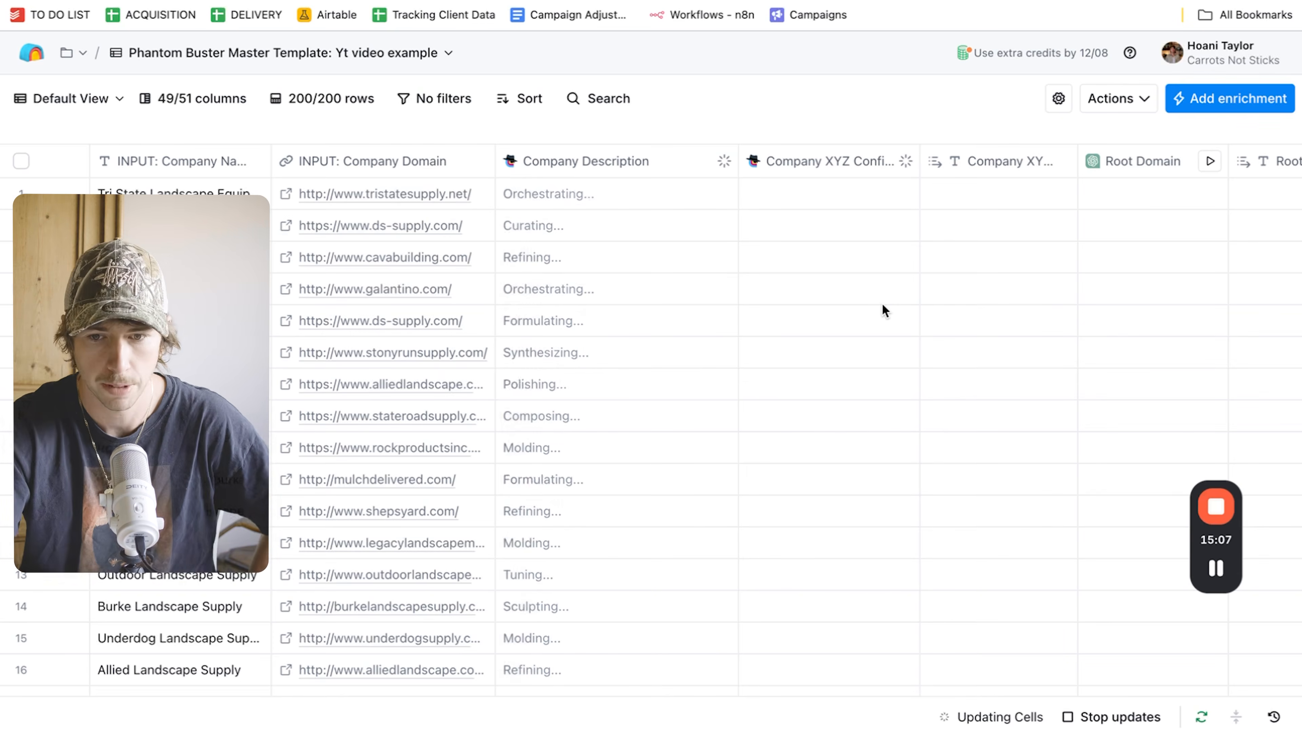
# Inspect the cell details of the Company Description and Company XYZ Confirmation results for the Ewing Outdoor Supply row.
pyautogui.scroll(-20, 882, 306)
pyautogui.scroll(-14, 884, 311)
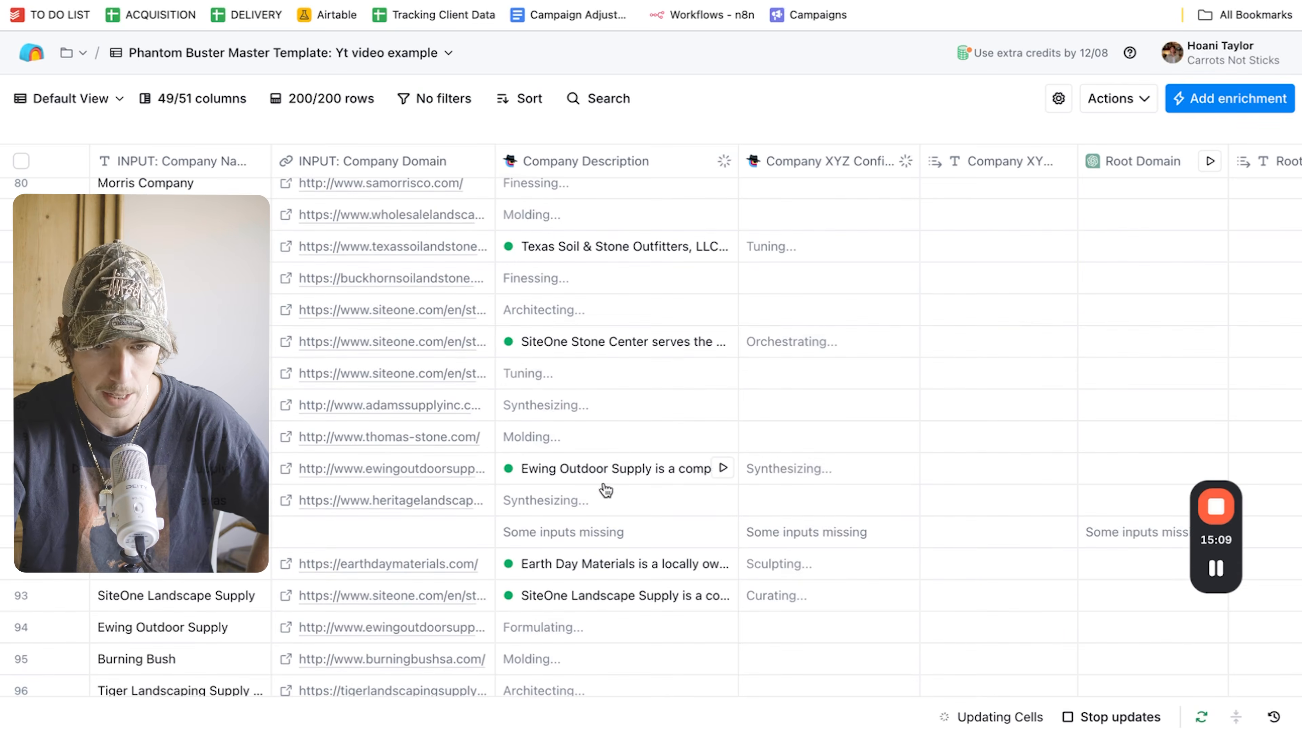
pyautogui.click(570, 471)
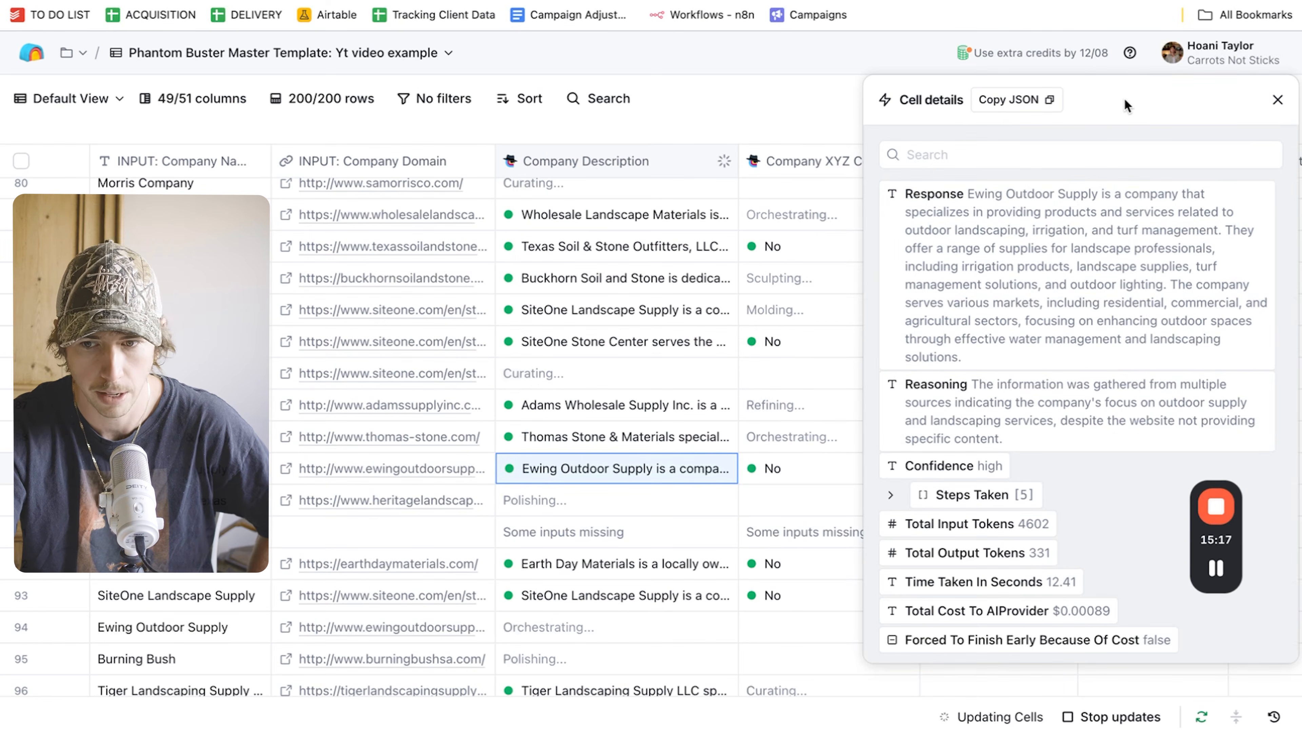
pyautogui.click(1280, 101)
pyautogui.click(772, 468)
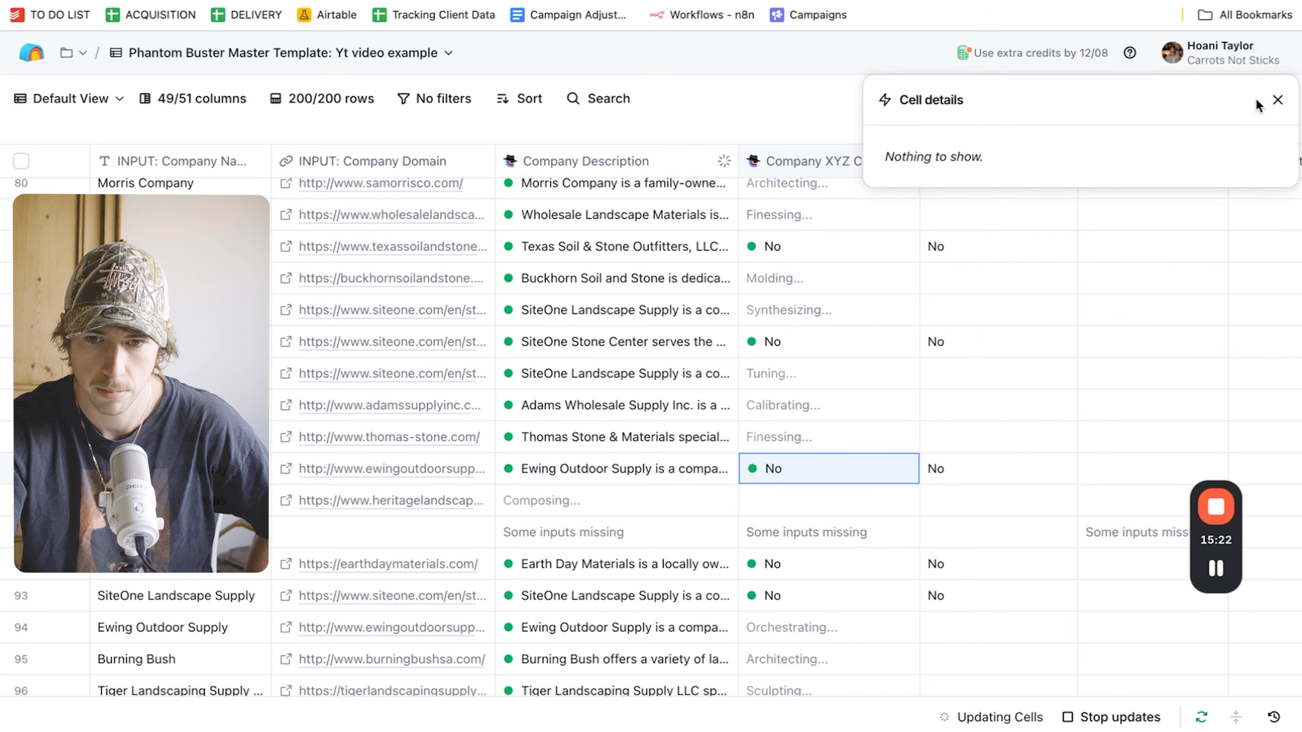
pyautogui.click(1276, 100)
# Stop all enrichment runs in progress in the table.
pyautogui.scroll(15, 648, 576)
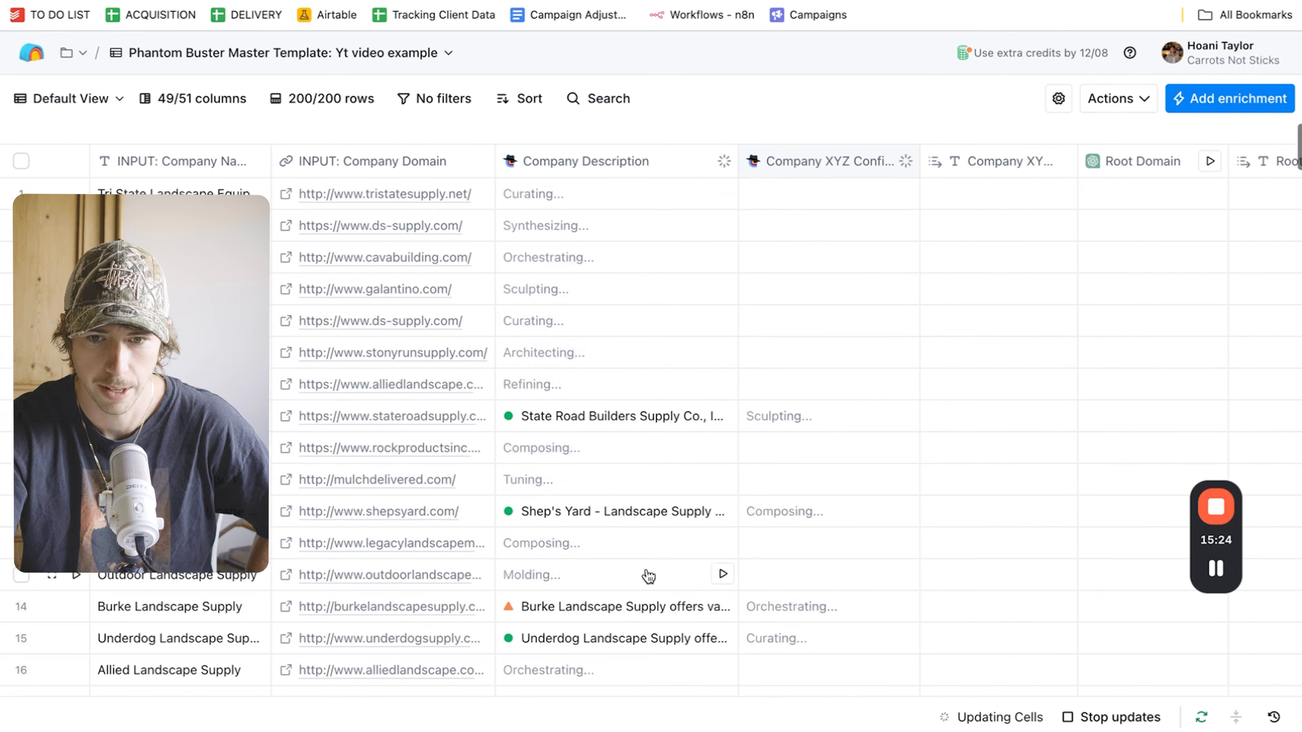
pyautogui.click(784, 164)
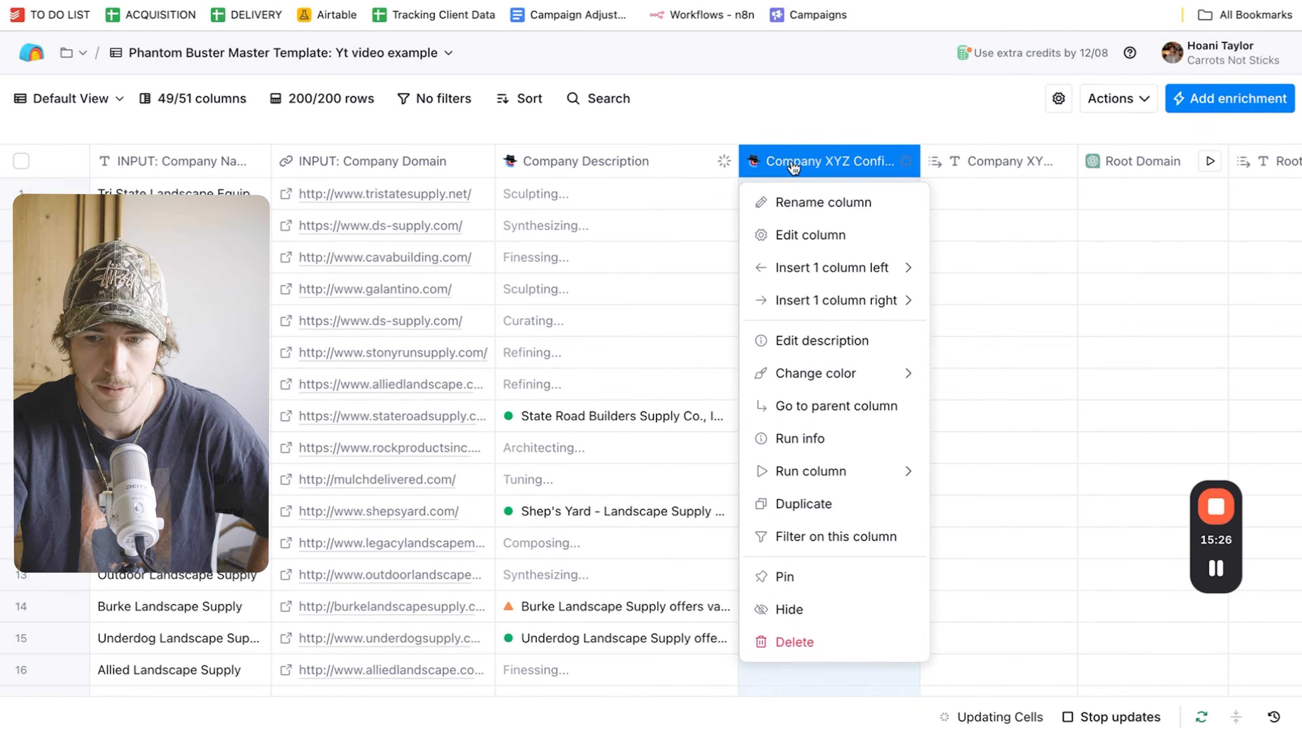
pyautogui.click(818, 122)
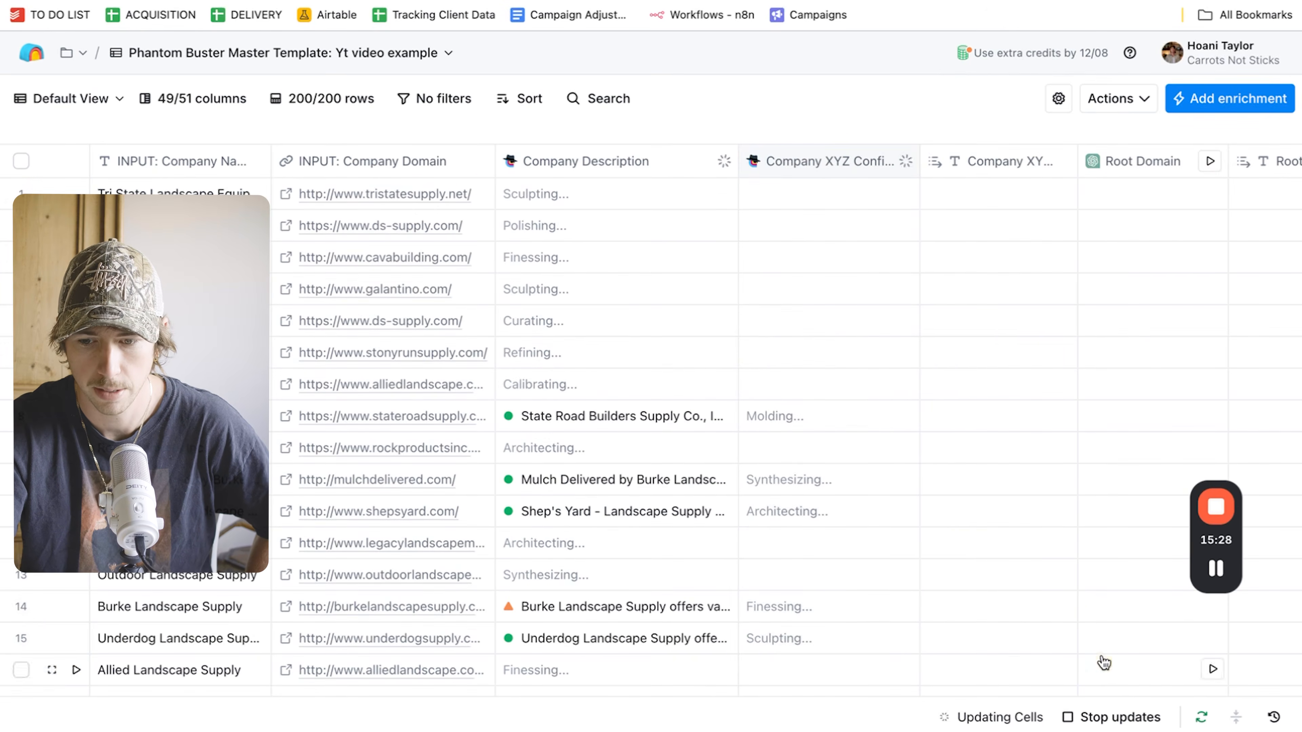
pyautogui.click(1112, 717)
pyautogui.click(820, 323)
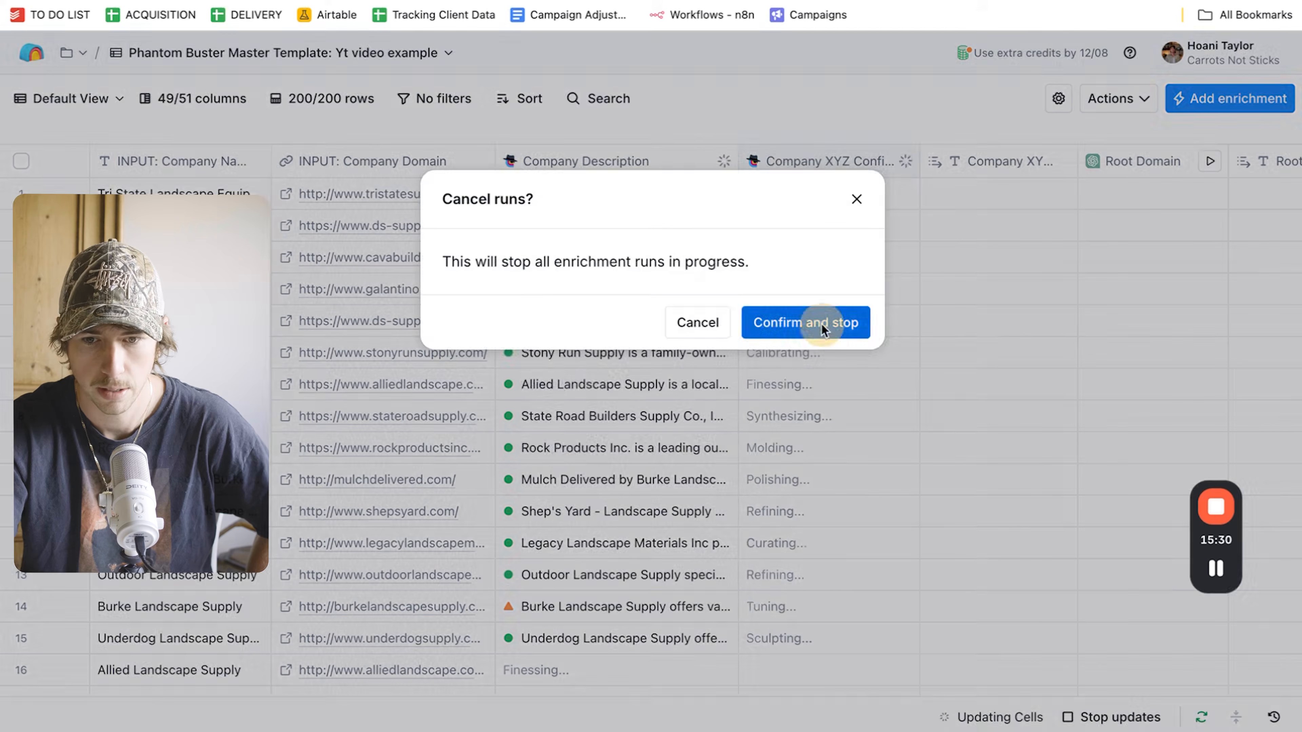
# Change the Company XYZ Confirmation prompt's question to "Does this company provide services related to Hardscaping, landscaping or outdoor design?", then save and run the column.
pyautogui.click(854, 157)
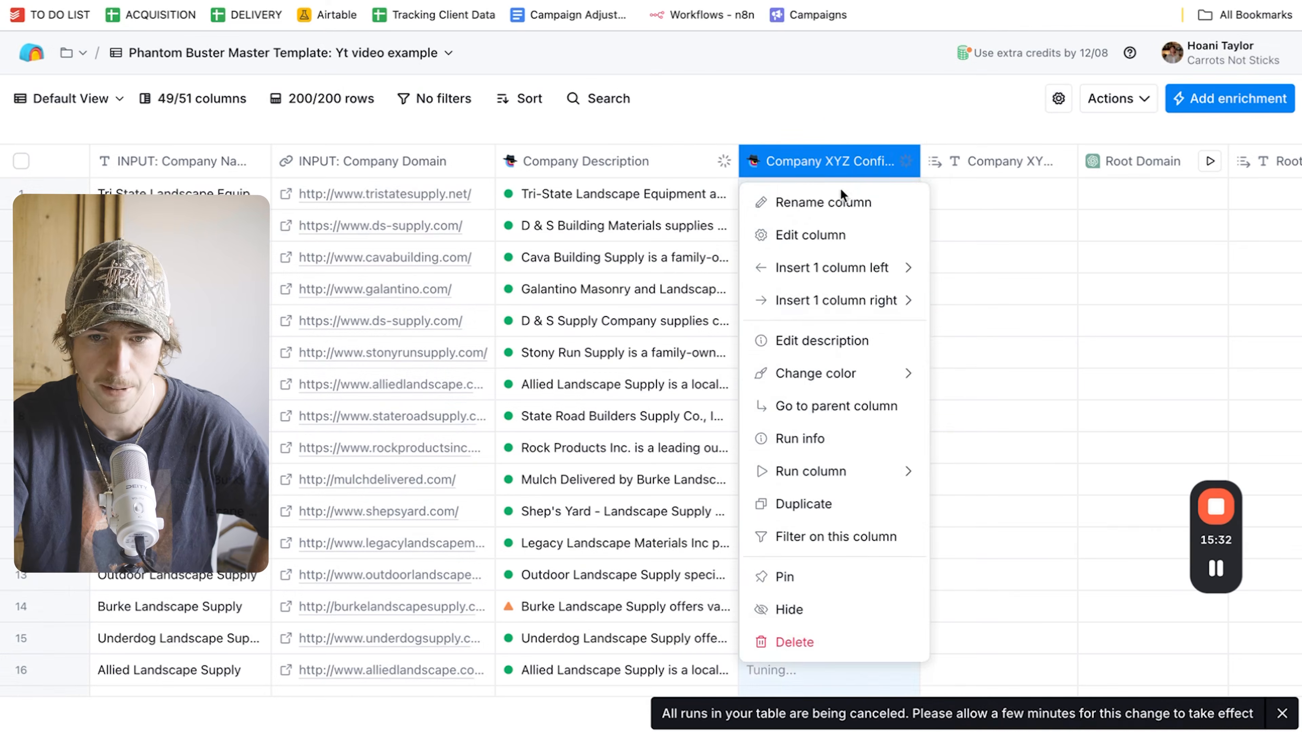
pyautogui.click(826, 236)
pyautogui.click(1014, 416)
pyautogui.moveTo(1014, 416); pyautogui.dragTo(1037, 341)
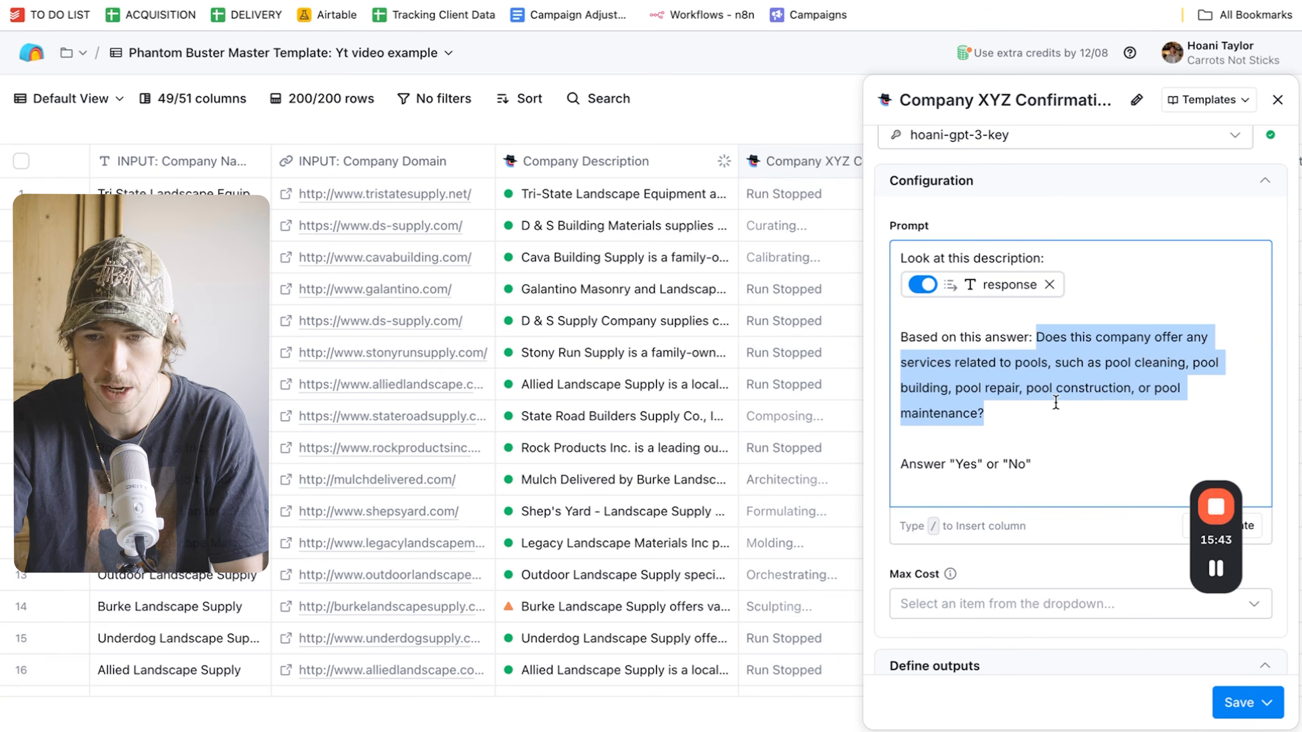
pyautogui.press('BackSpace')
pyautogui.write('De')
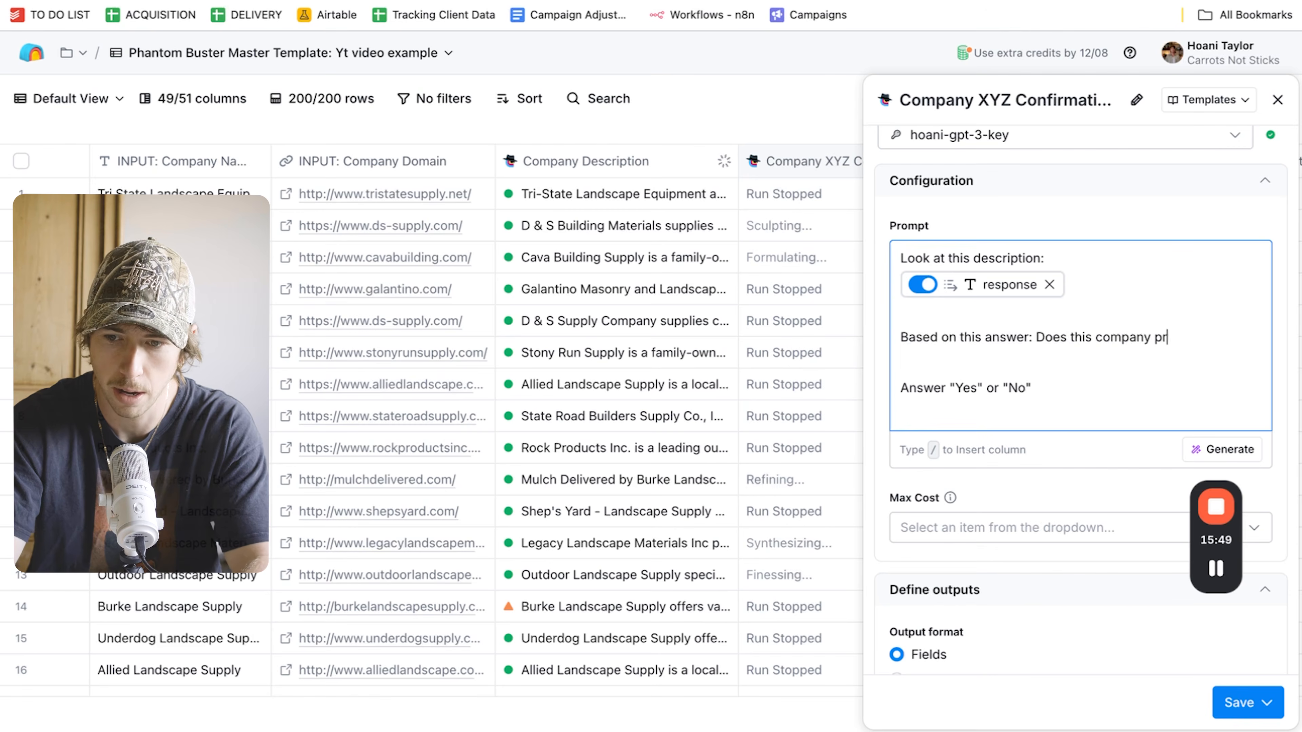
pyautogui.write('oes this company provide serviuc')
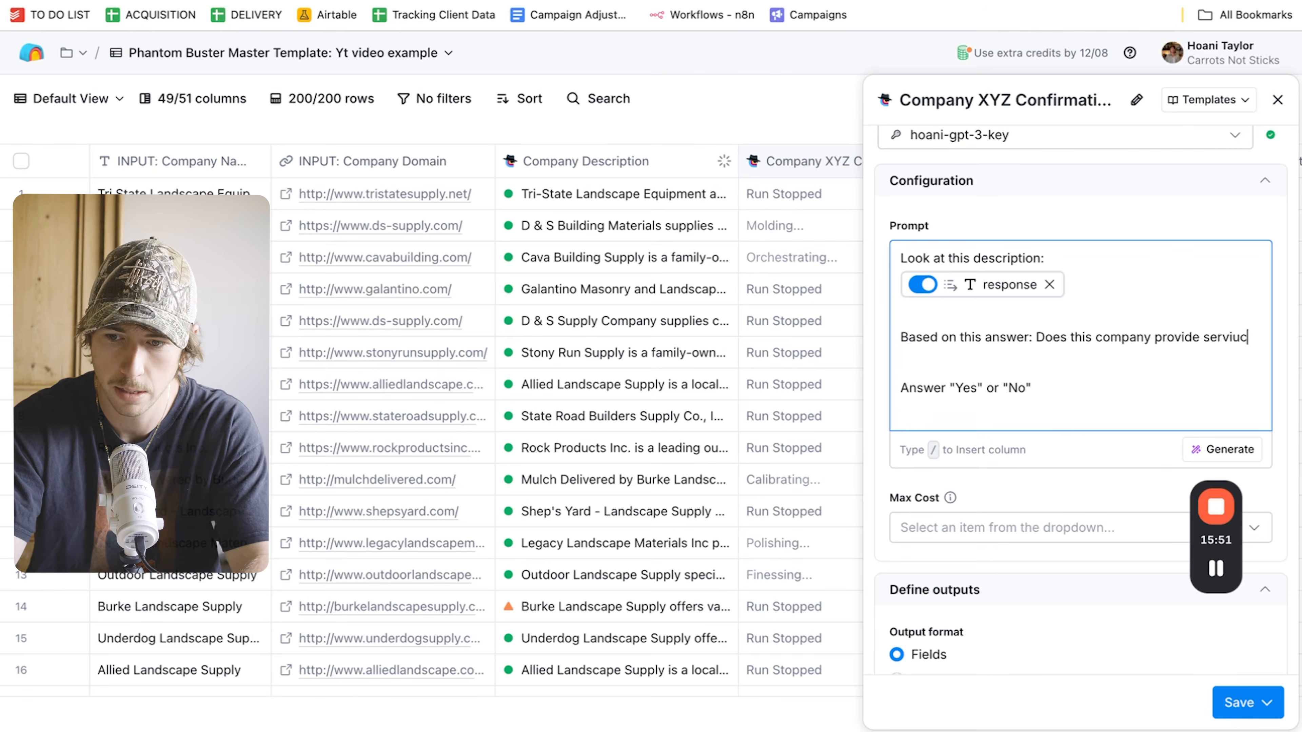
pyautogui.press('BackSpace')
pyautogui.press('BackSpace')
pyautogui.write('ces re')
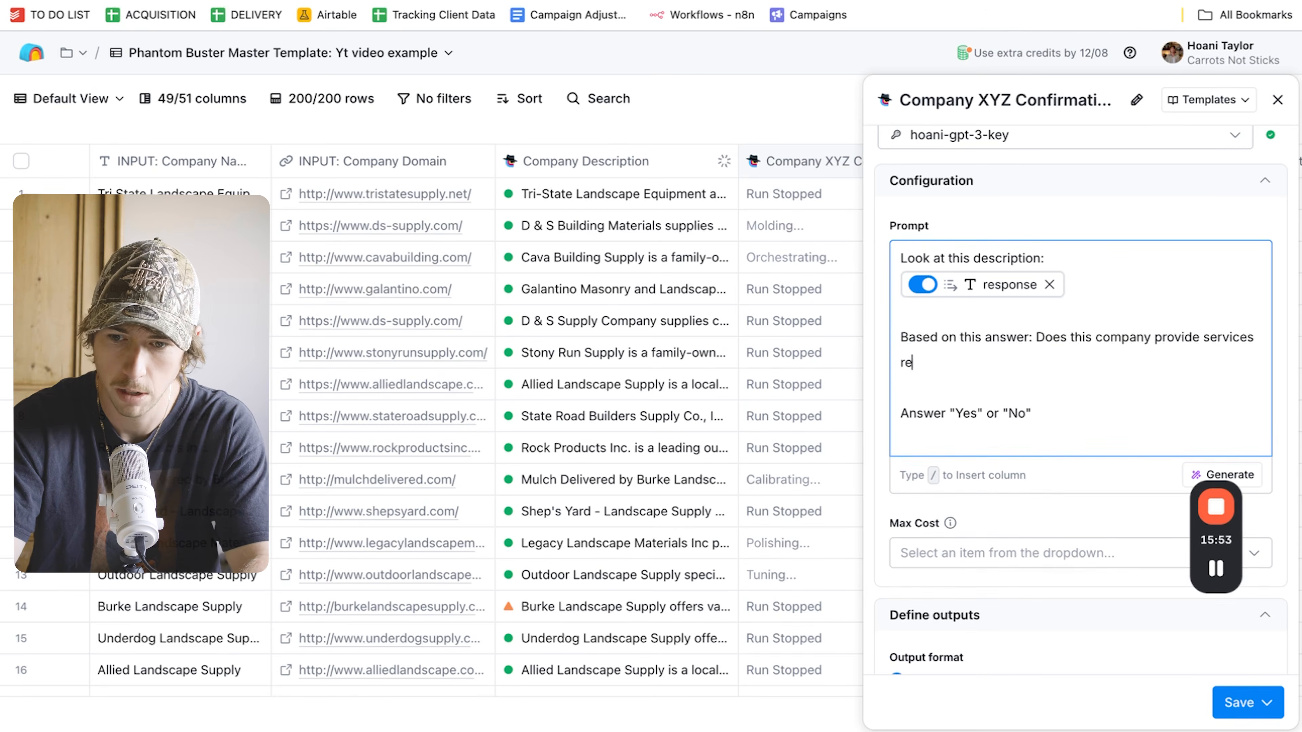
pyautogui.write('alted to')
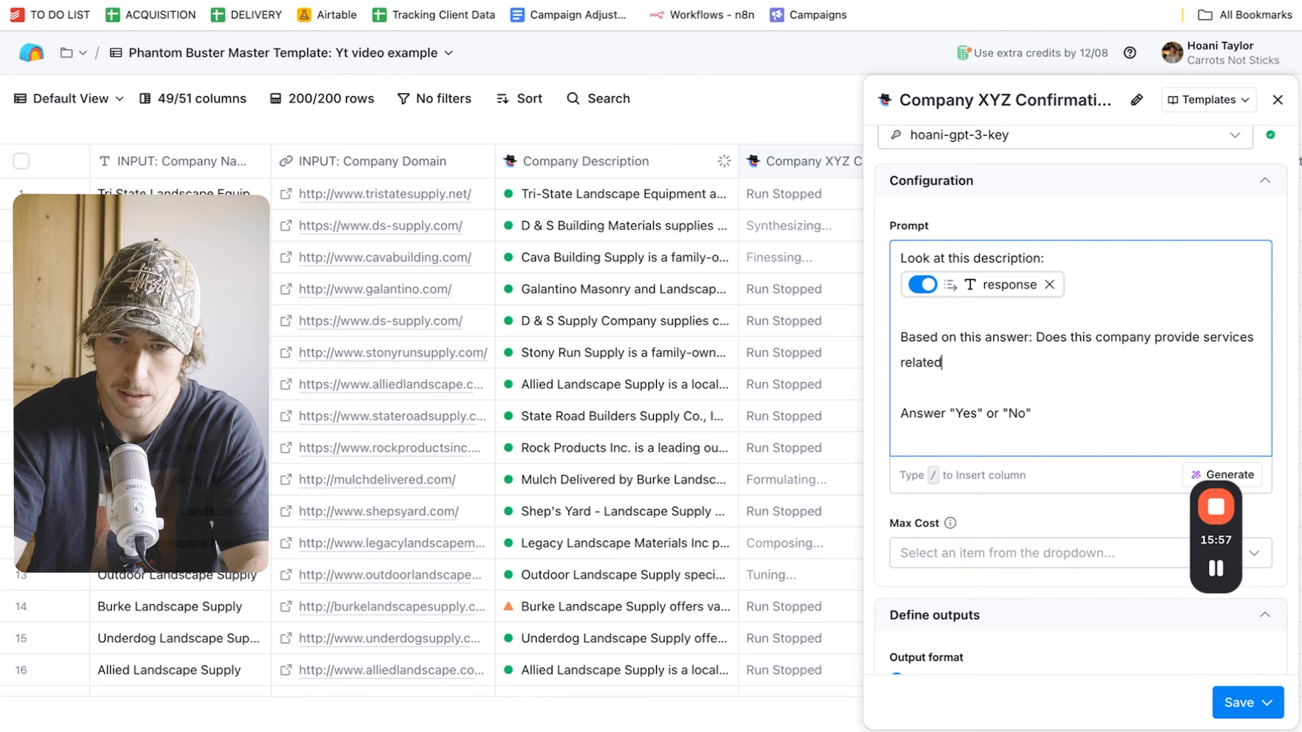
pyautogui.write(' Hardscaping, landsc')
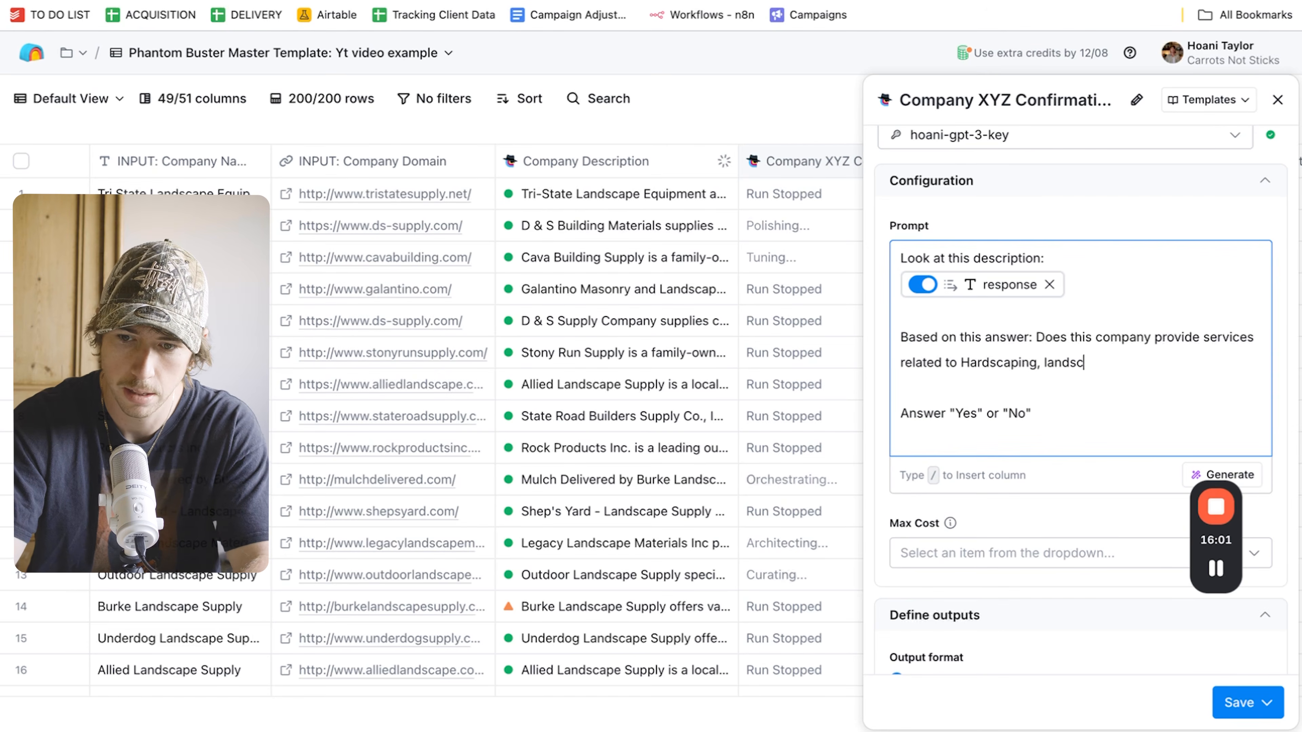
pyautogui.write('aping or')
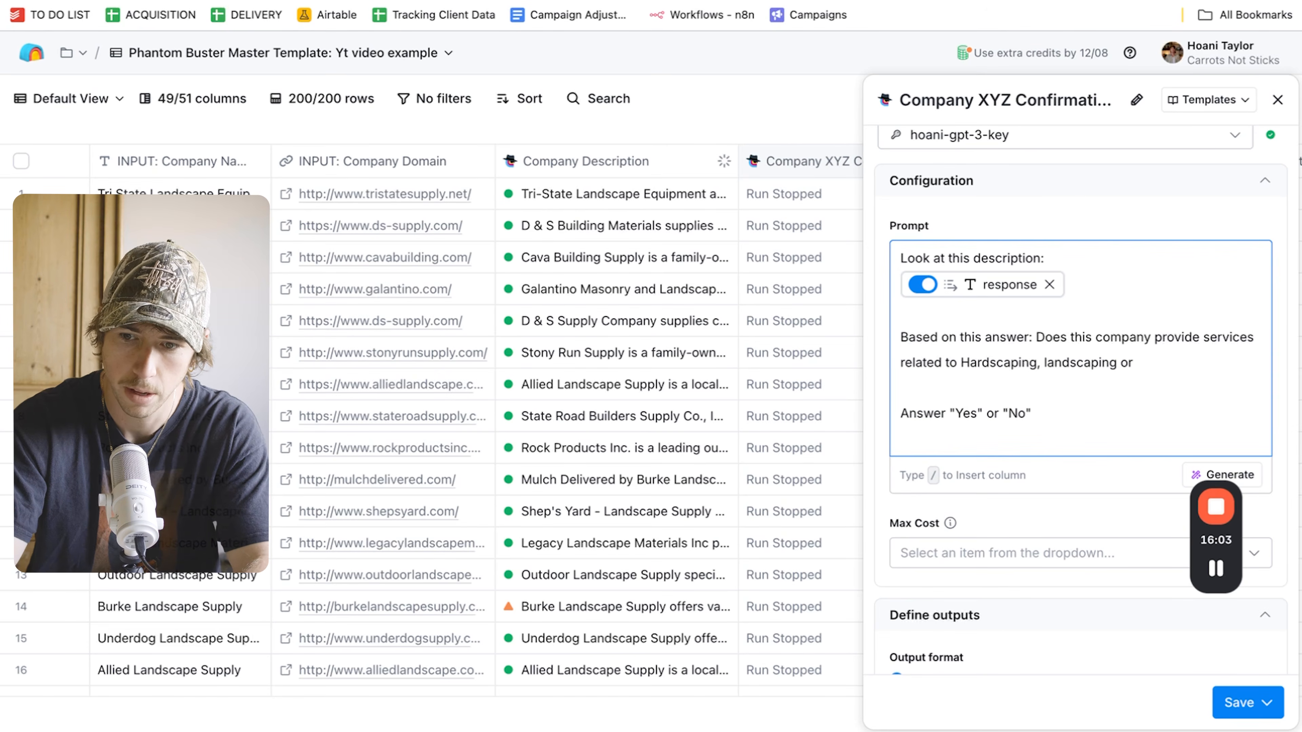
pyautogui.write('?')
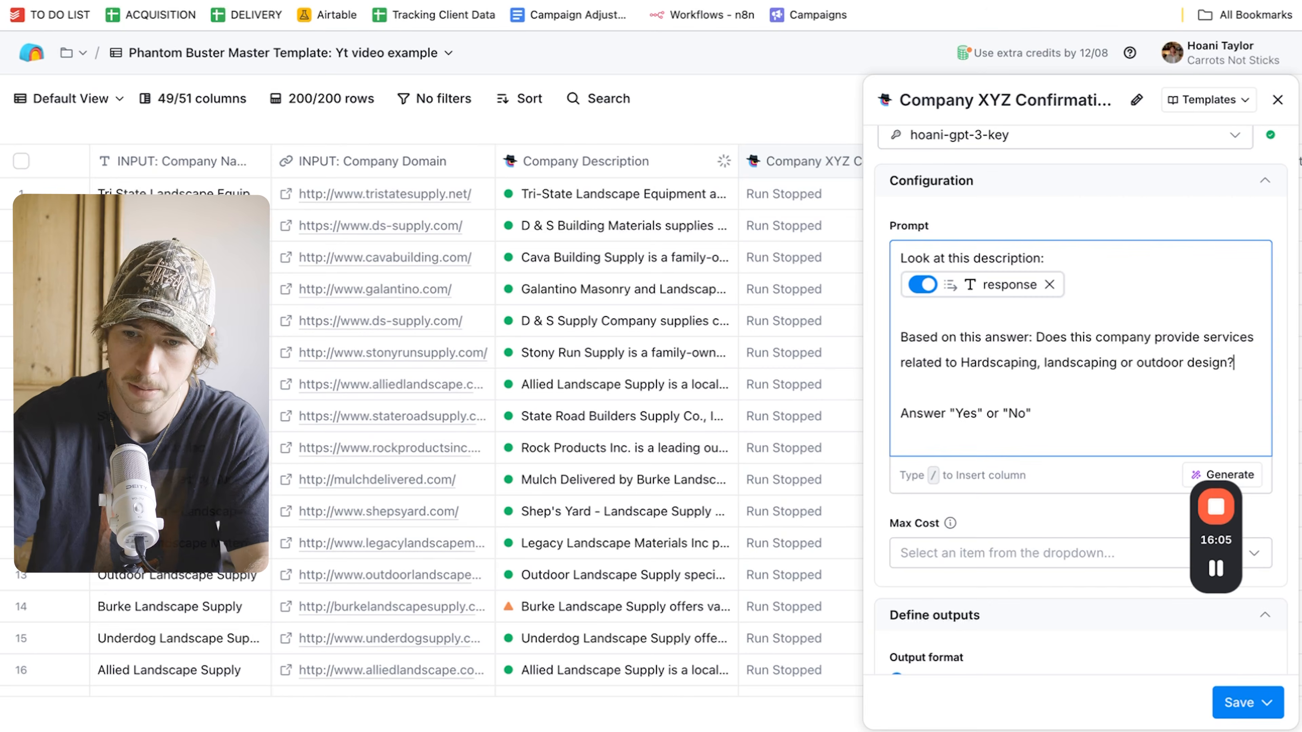
pyautogui.click(1257, 713)
pyautogui.click(1112, 619)
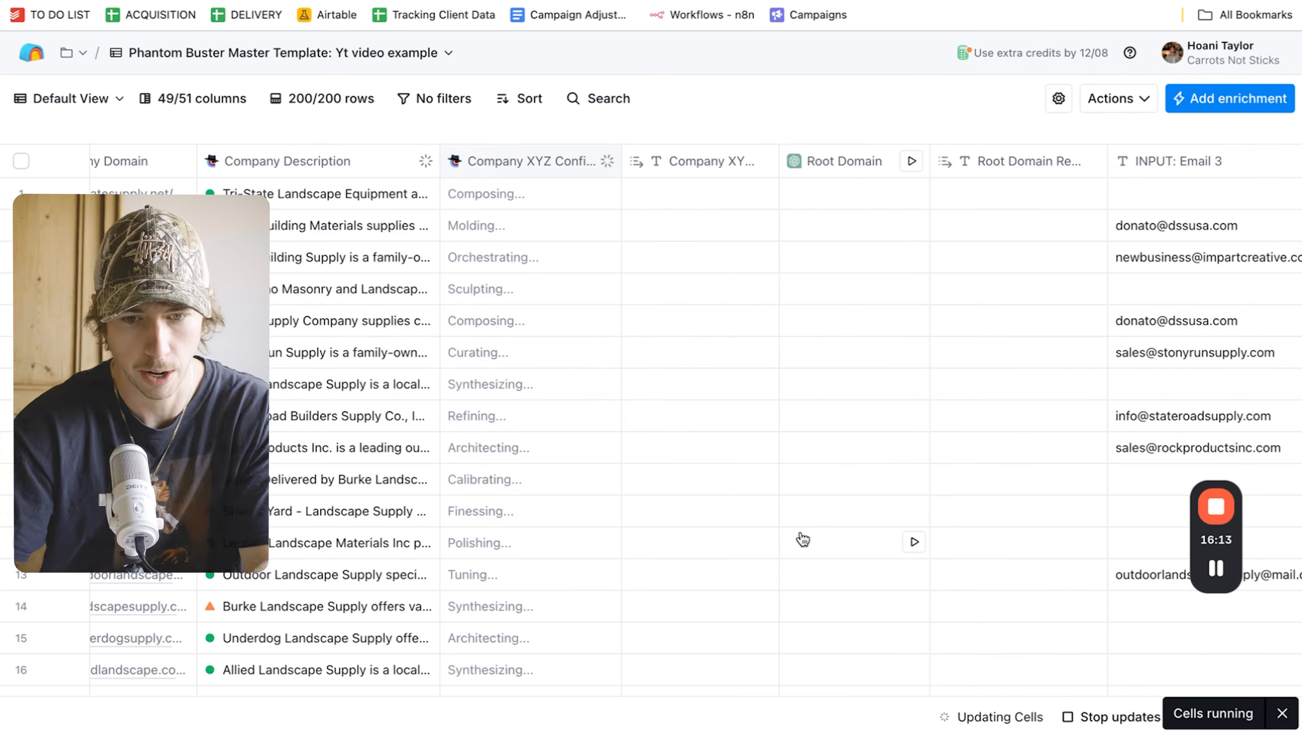
# Inspect the cell details of the Company Description result in the first row, Tri-State Landscape Equipment.
pyautogui.scroll(-20, 802, 539)
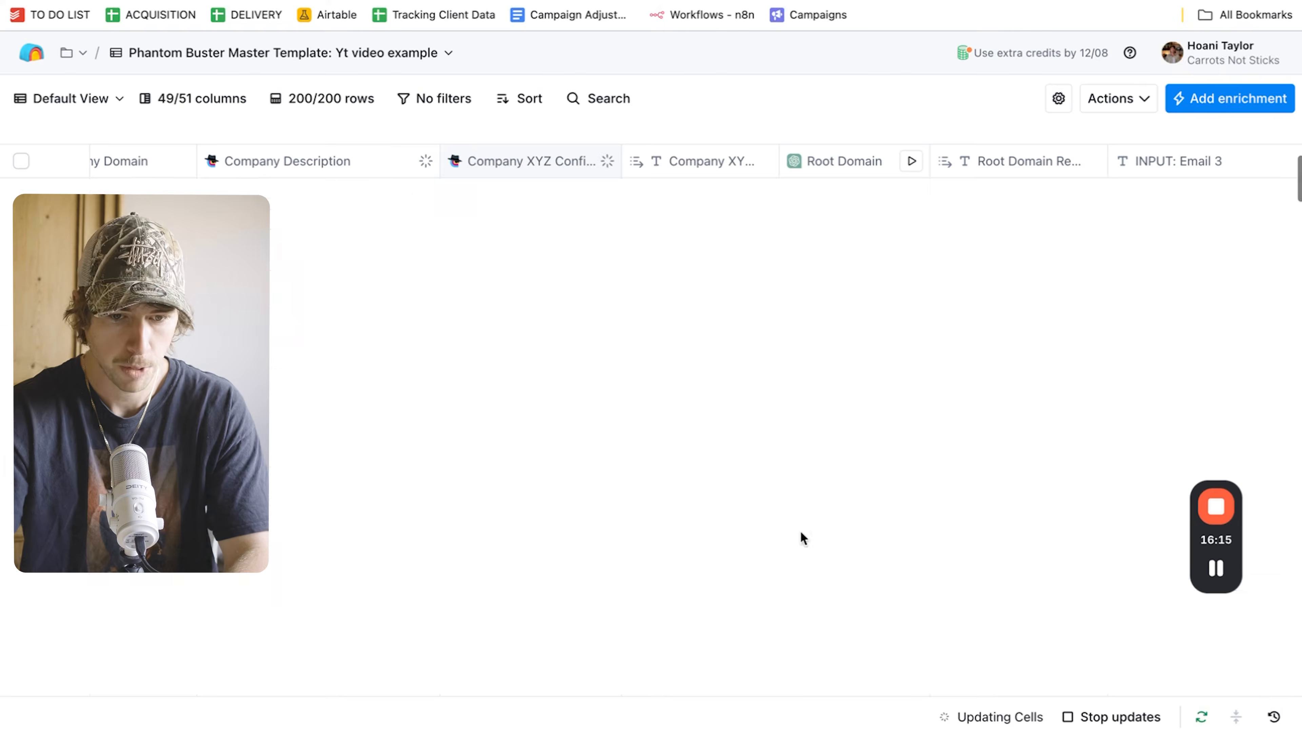
pyautogui.click(328, 190)
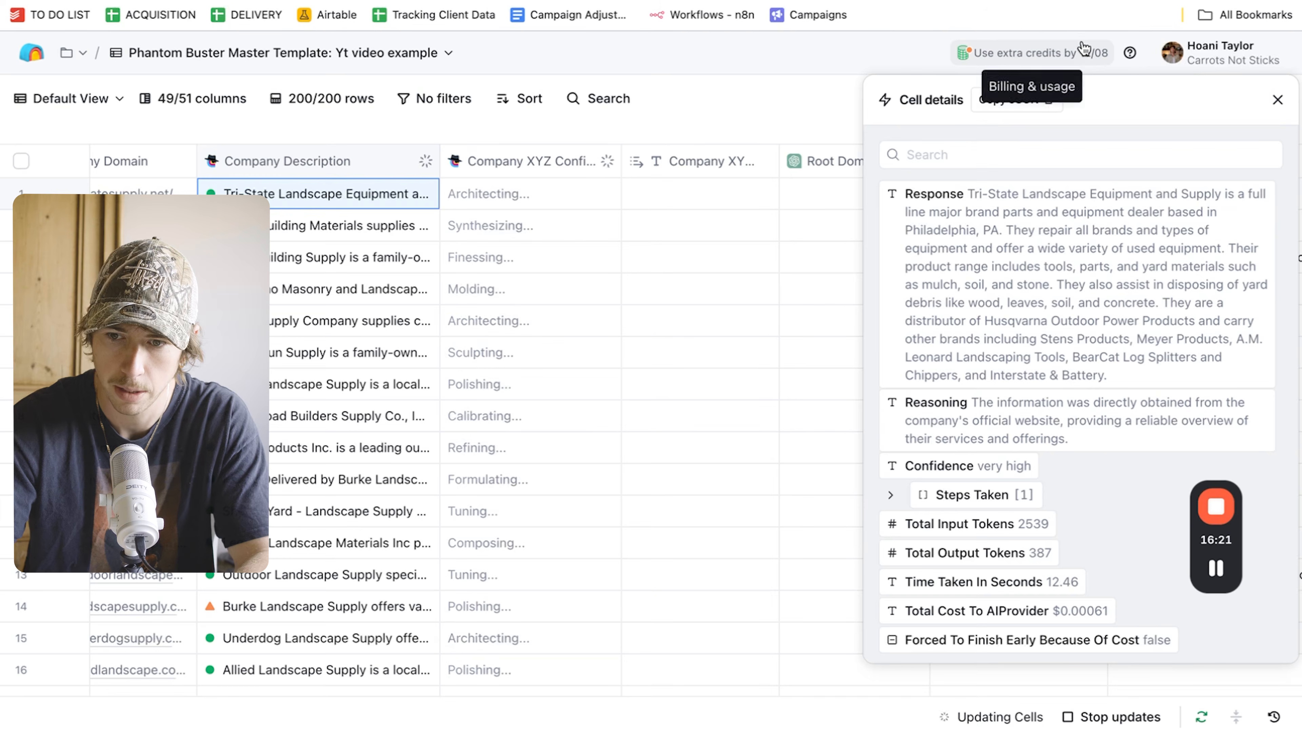
pyautogui.click(1280, 100)
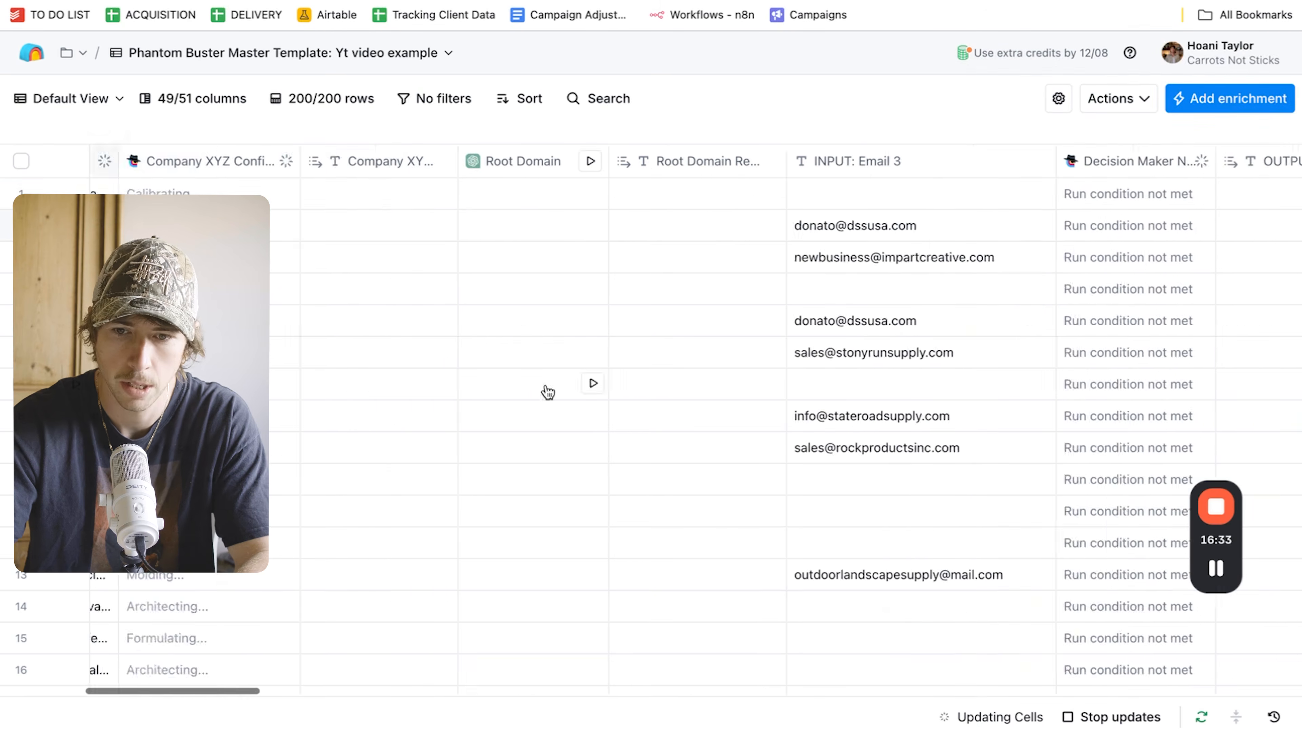
# Examine the Company XYZ Confirmation answers and the Decision Maker column's run status across the rows.
pyautogui.hscroll(3, 546, 393)
pyautogui.scroll(-5, 546, 393)
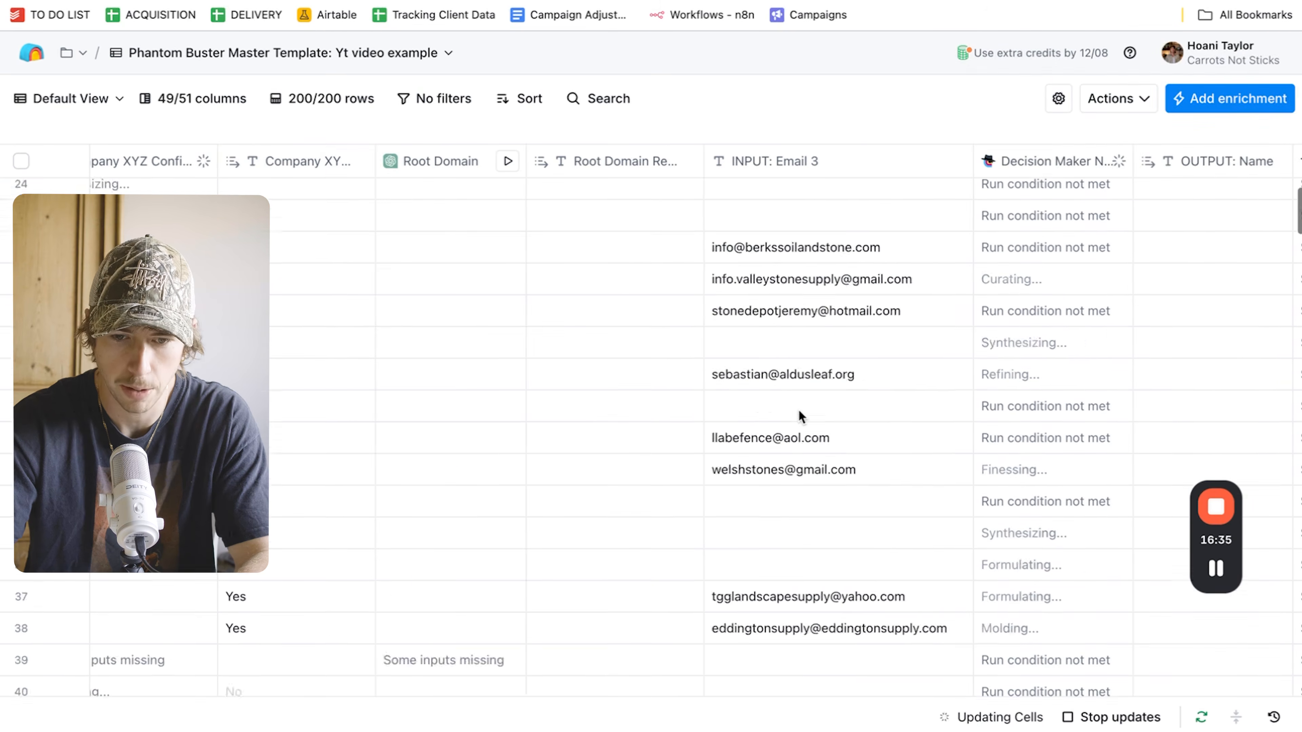
pyautogui.scroll(10, 801, 416)
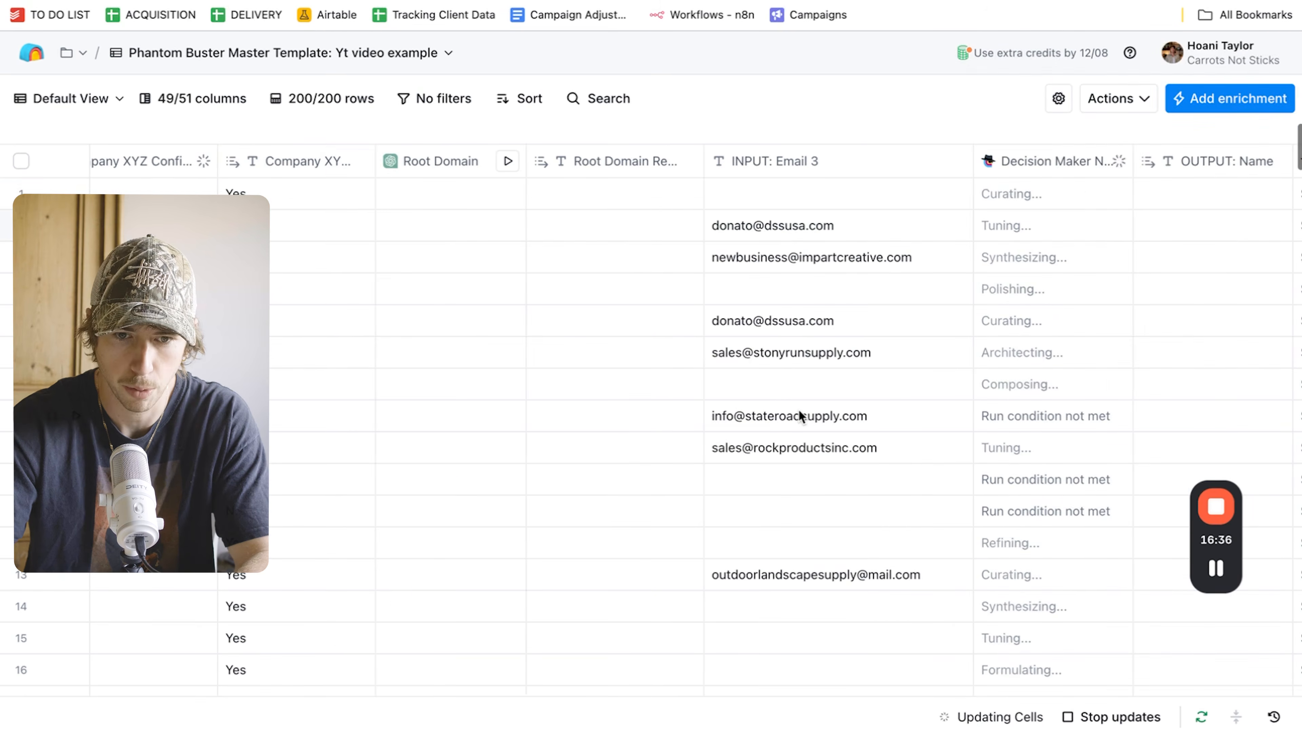
pyautogui.hscroll(-5, 801, 417)
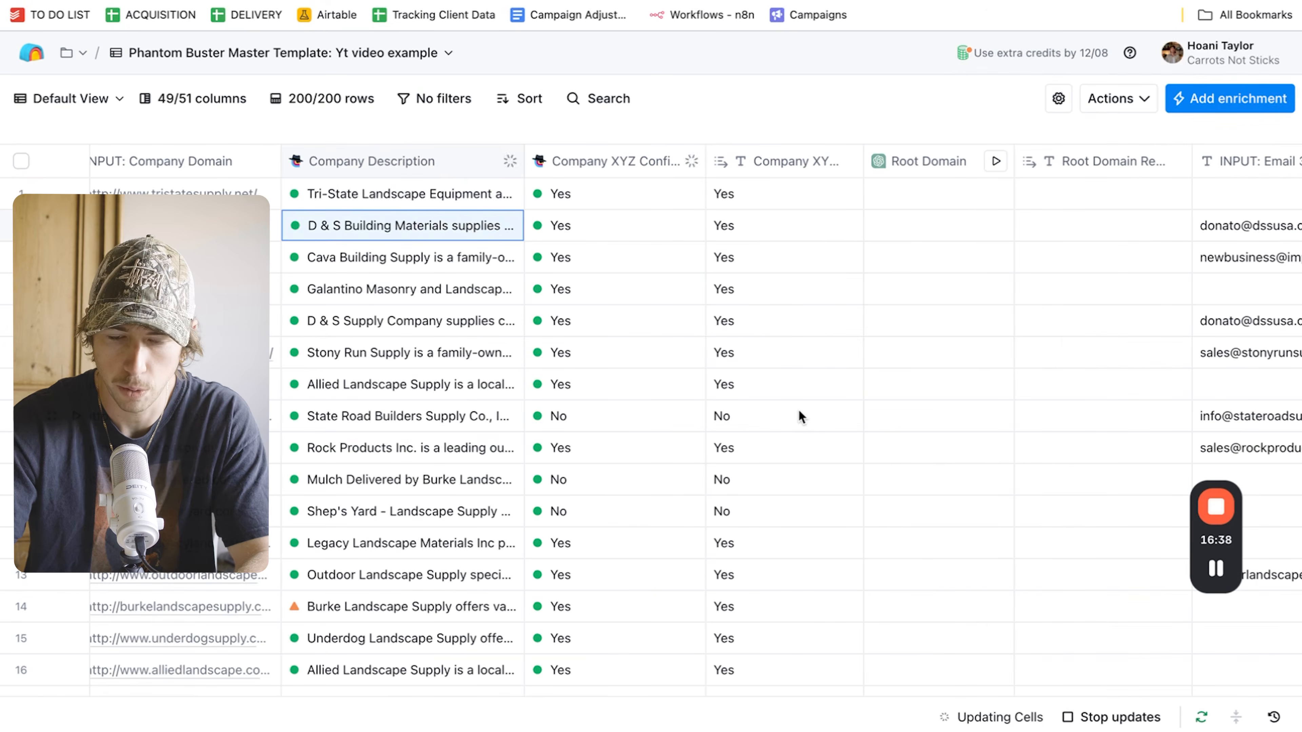
pyautogui.hscroll(1, 798, 413)
pyautogui.scroll(-3, 798, 413)
pyautogui.scroll(3, 798, 413)
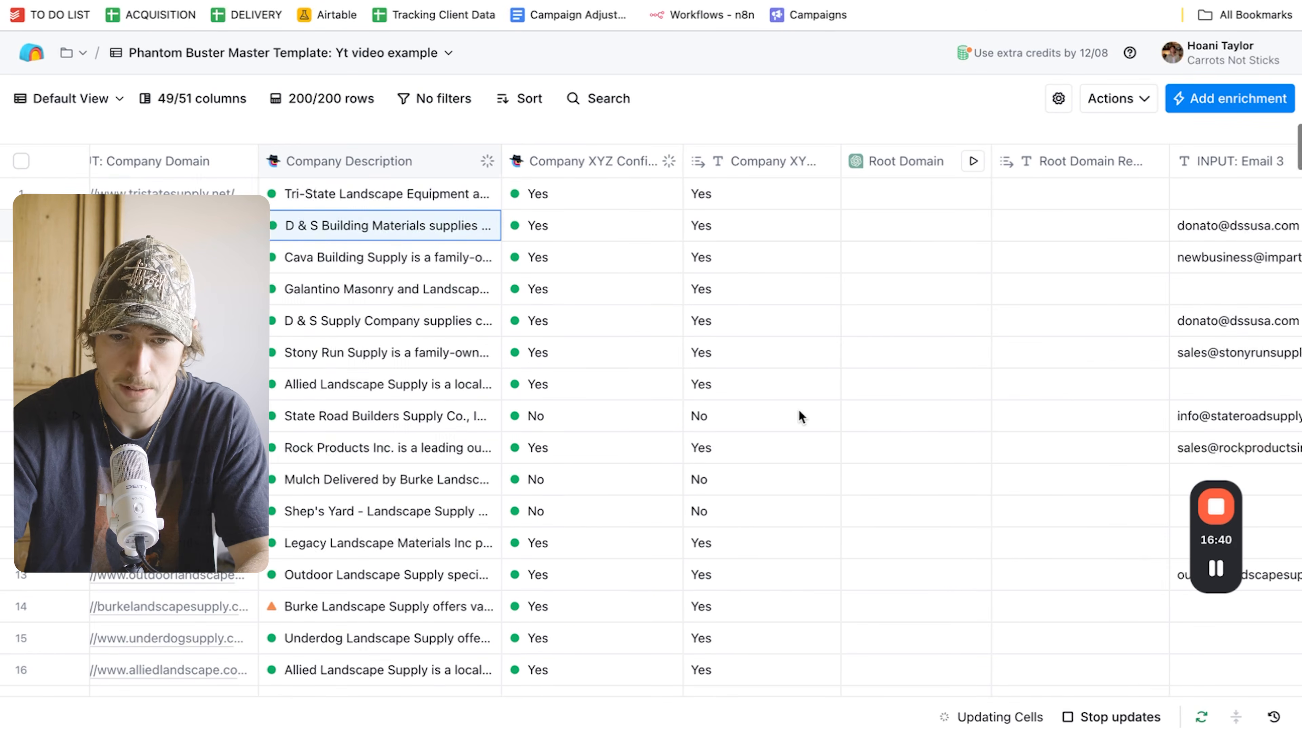
pyautogui.hscroll(10, 799, 413)
pyautogui.hscroll(-12, 799, 413)
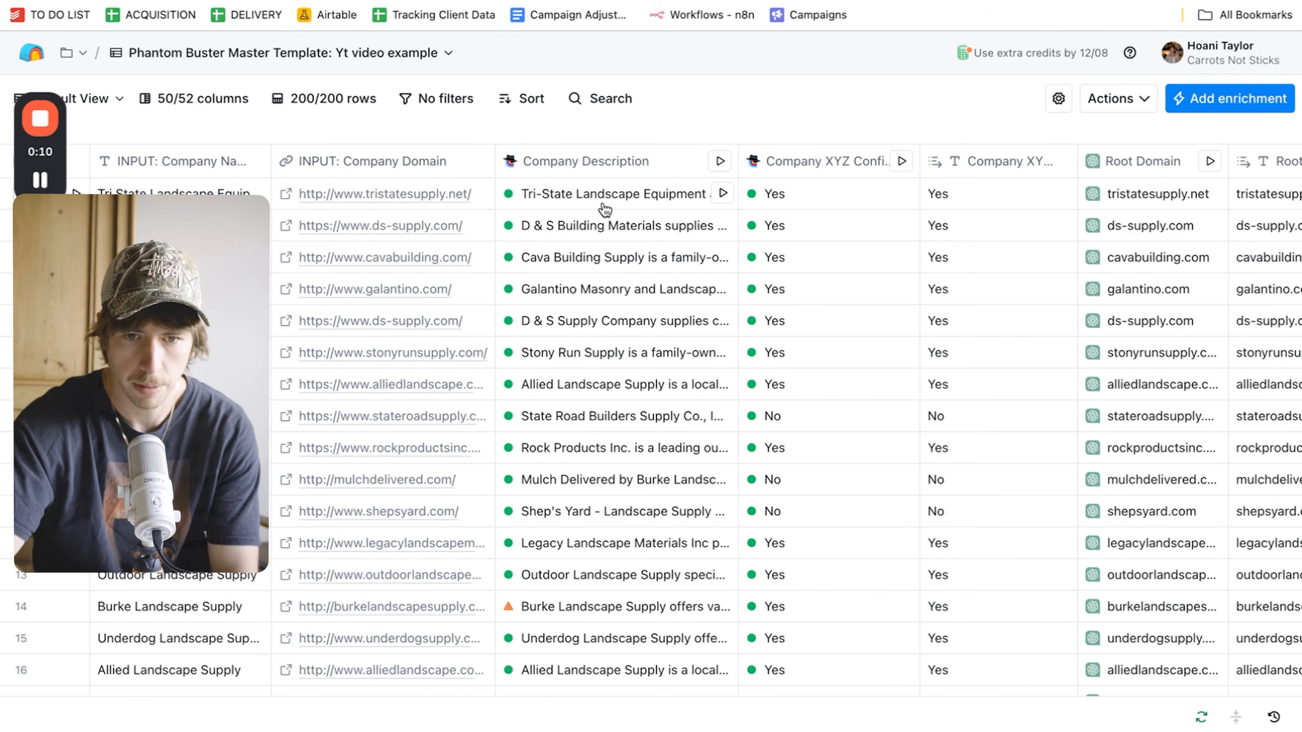
# Review the Root Domain and INPUT: Email 3 columns and inspect the first row's Decision Maker cell details.
pyautogui.hscroll(2, 630, 205)
pyautogui.click(753, 198)
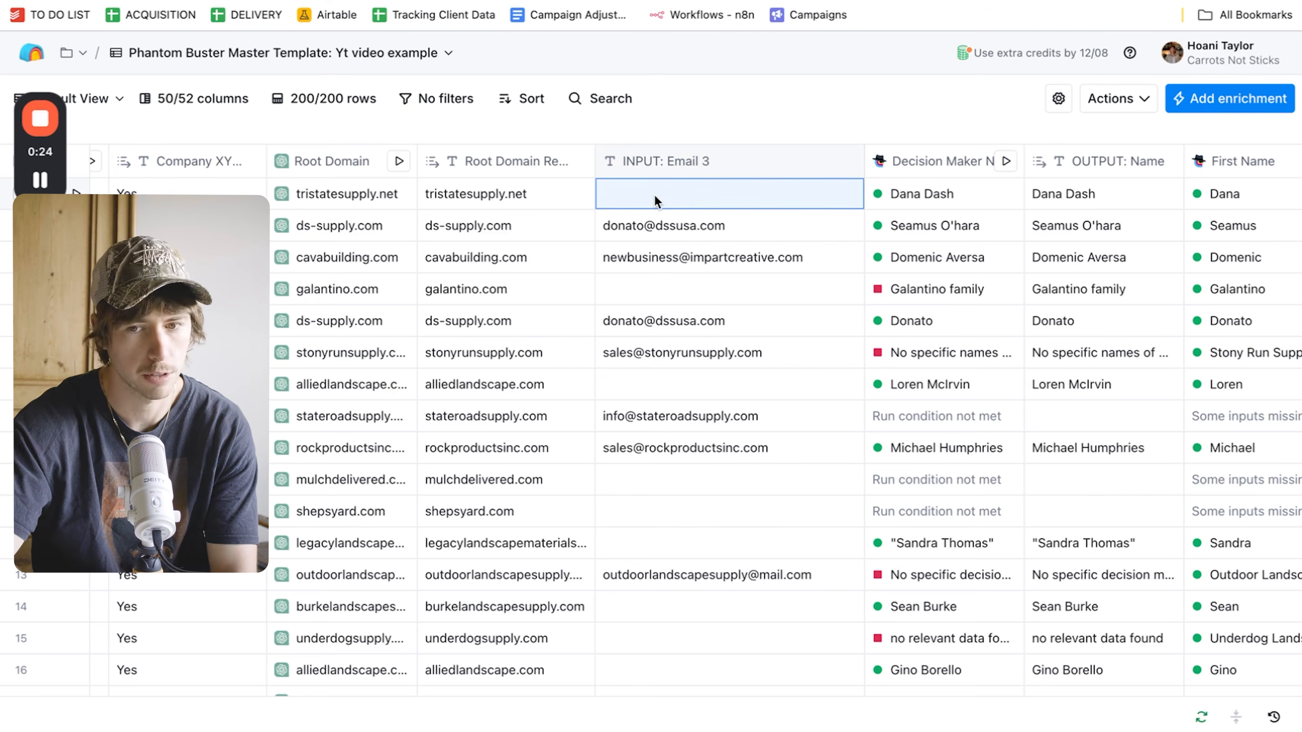
pyautogui.hscroll(3, 674, 202)
pyautogui.click(760, 197)
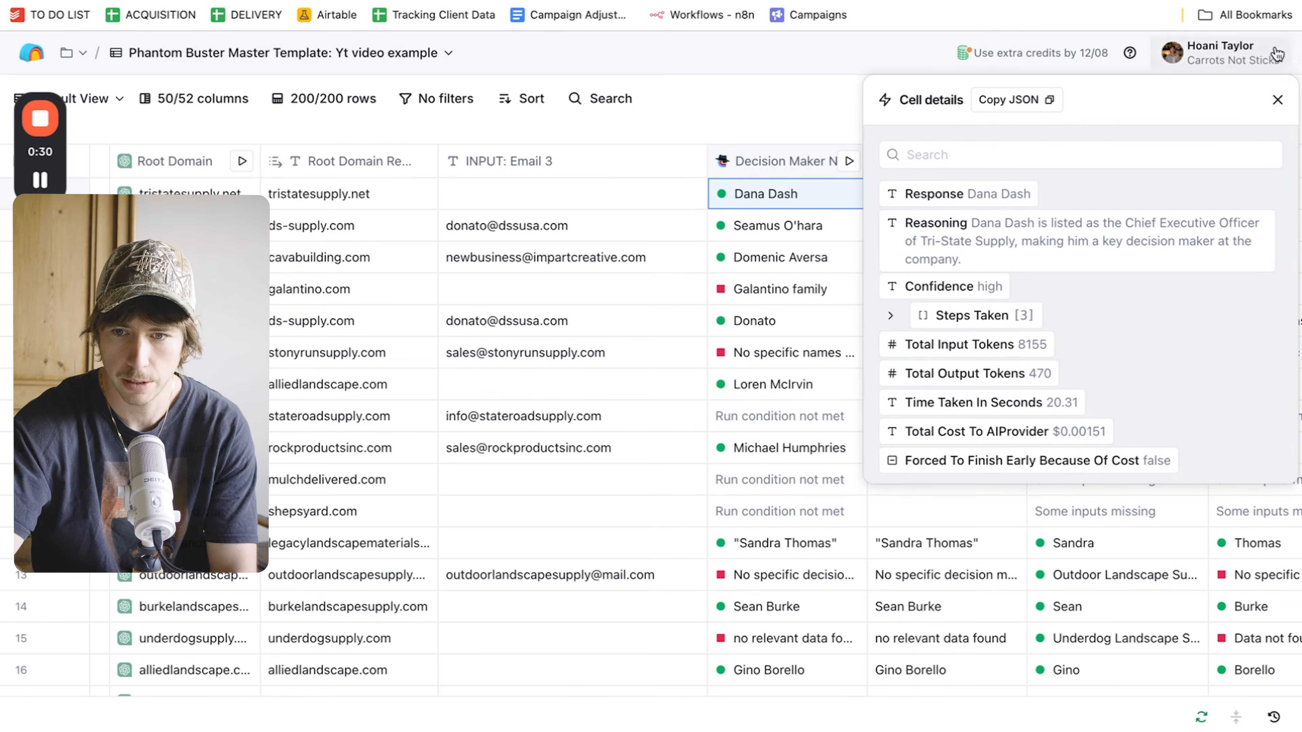
pyautogui.click(1275, 101)
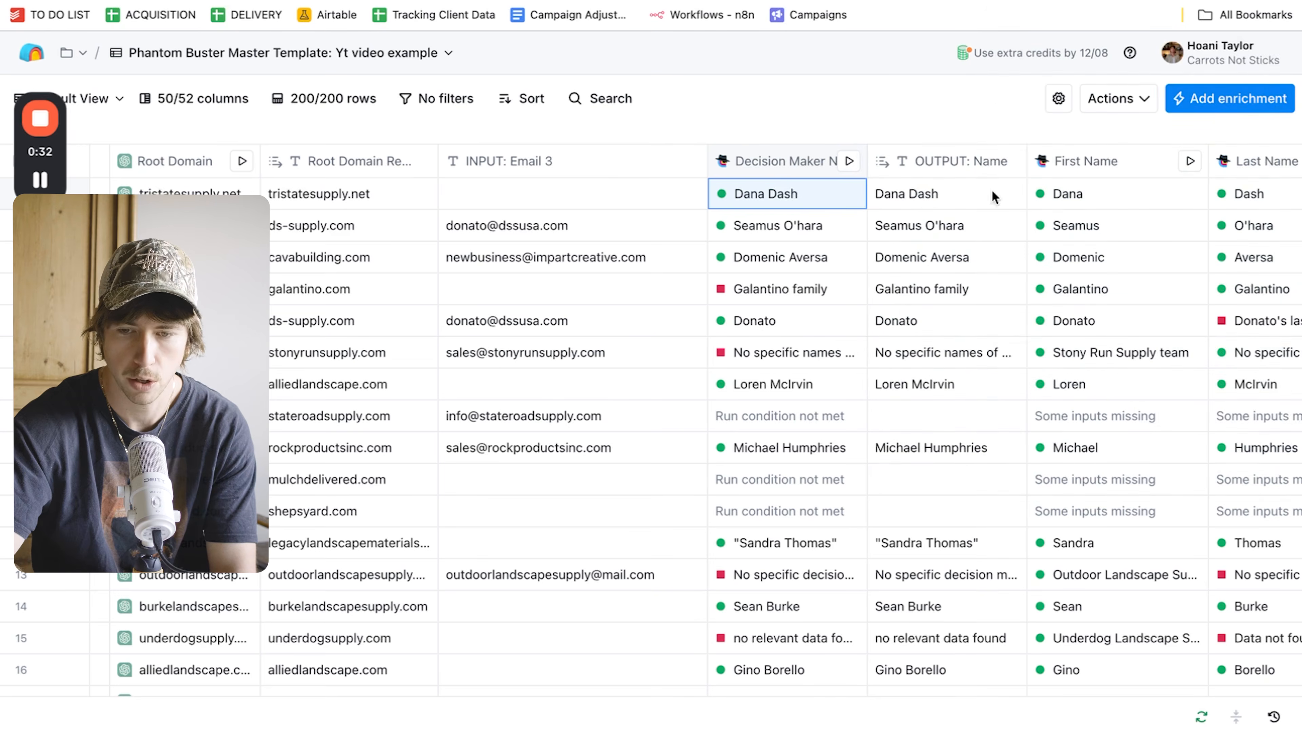
# Examine the name, PhantomBuster email, first-name guess, work email, info, hello and website email columns with their validation results.
pyautogui.hscroll(8, 922, 215)
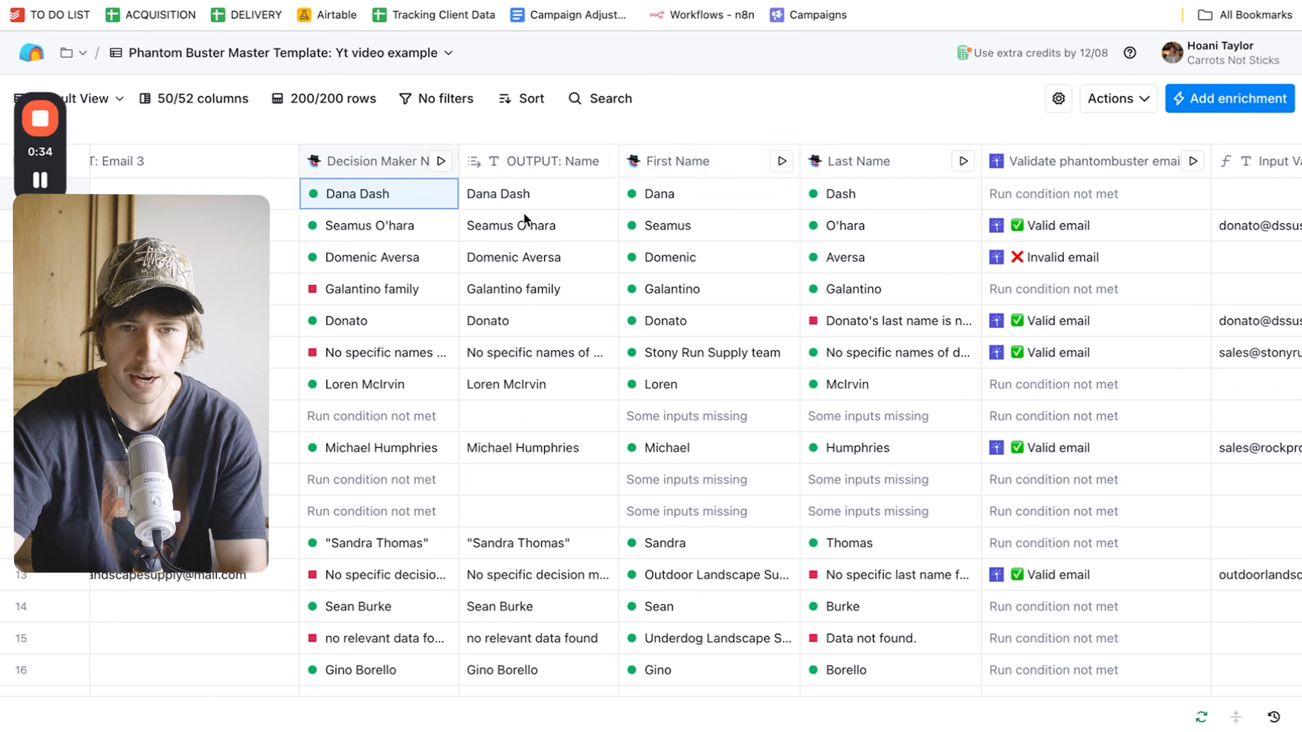
pyautogui.hscroll(6, 866, 283)
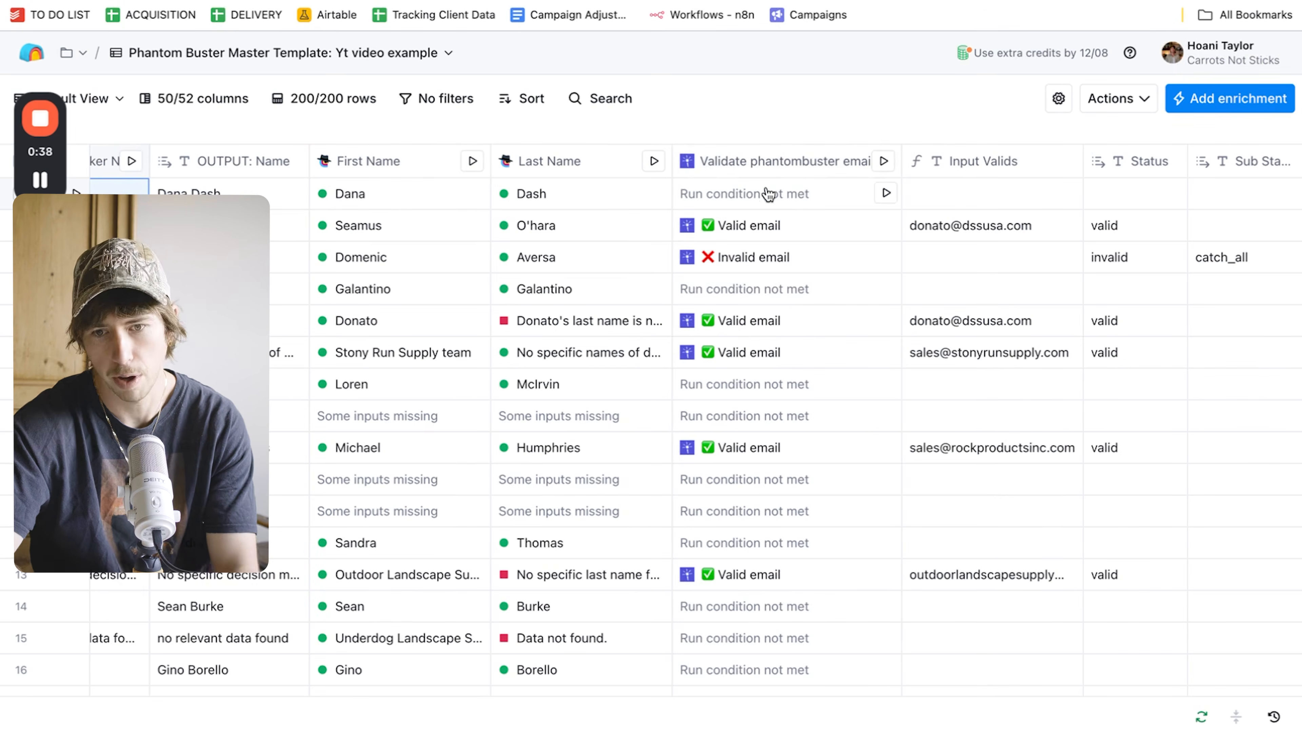
pyautogui.hscroll(11, 809, 192)
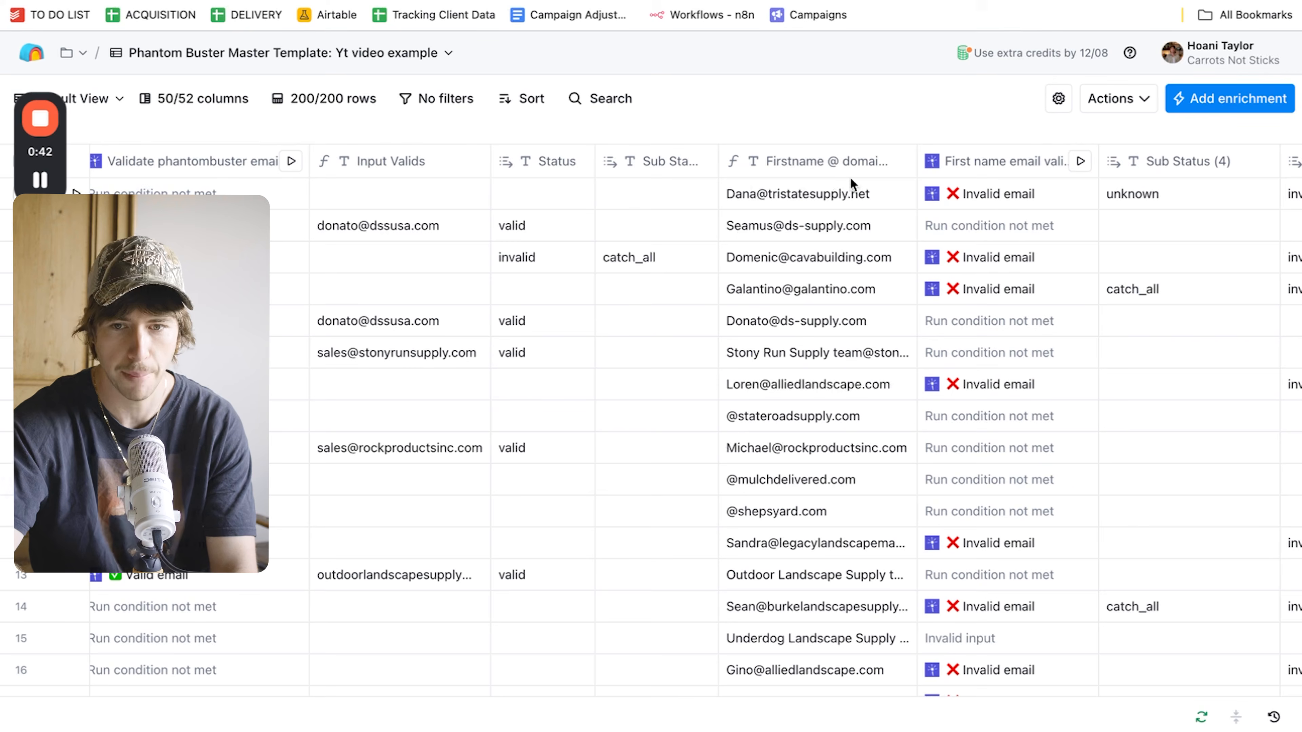
pyautogui.hscroll(12, 1030, 195)
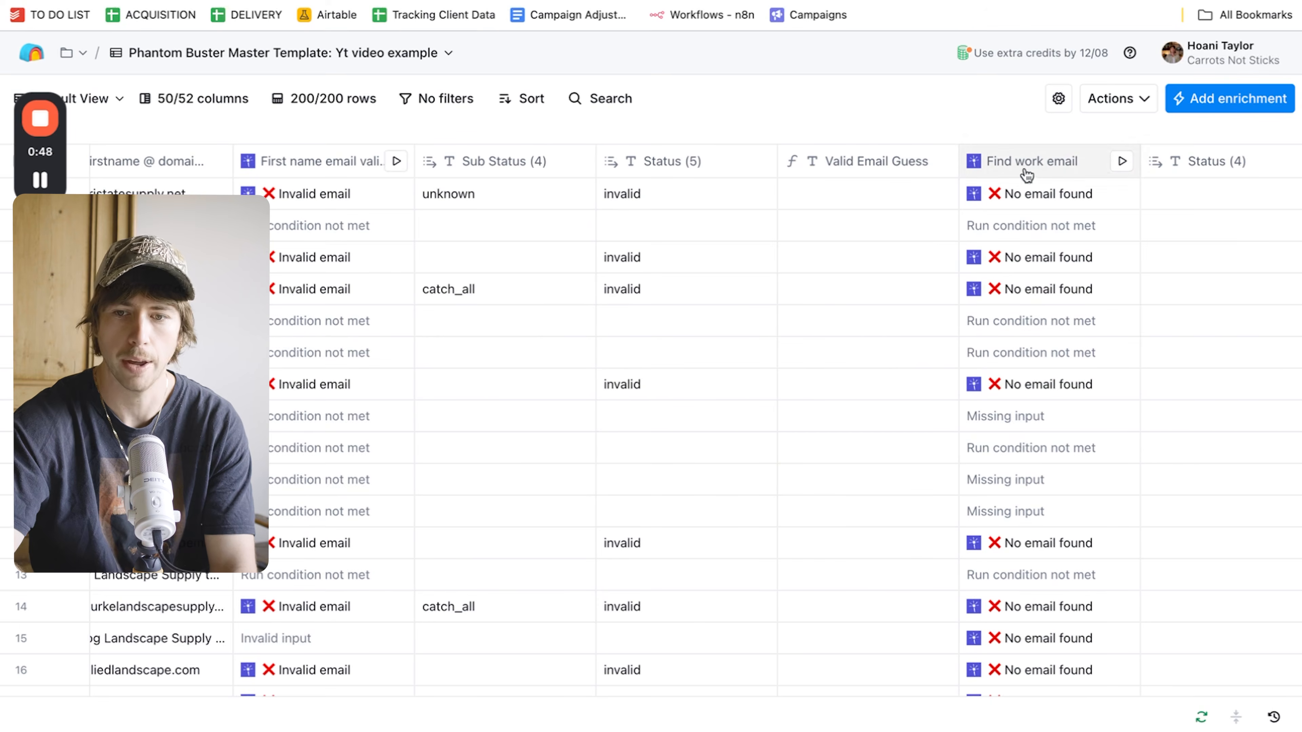
pyautogui.hscroll(1, 1036, 221)
pyautogui.hscroll(12, 1035, 220)
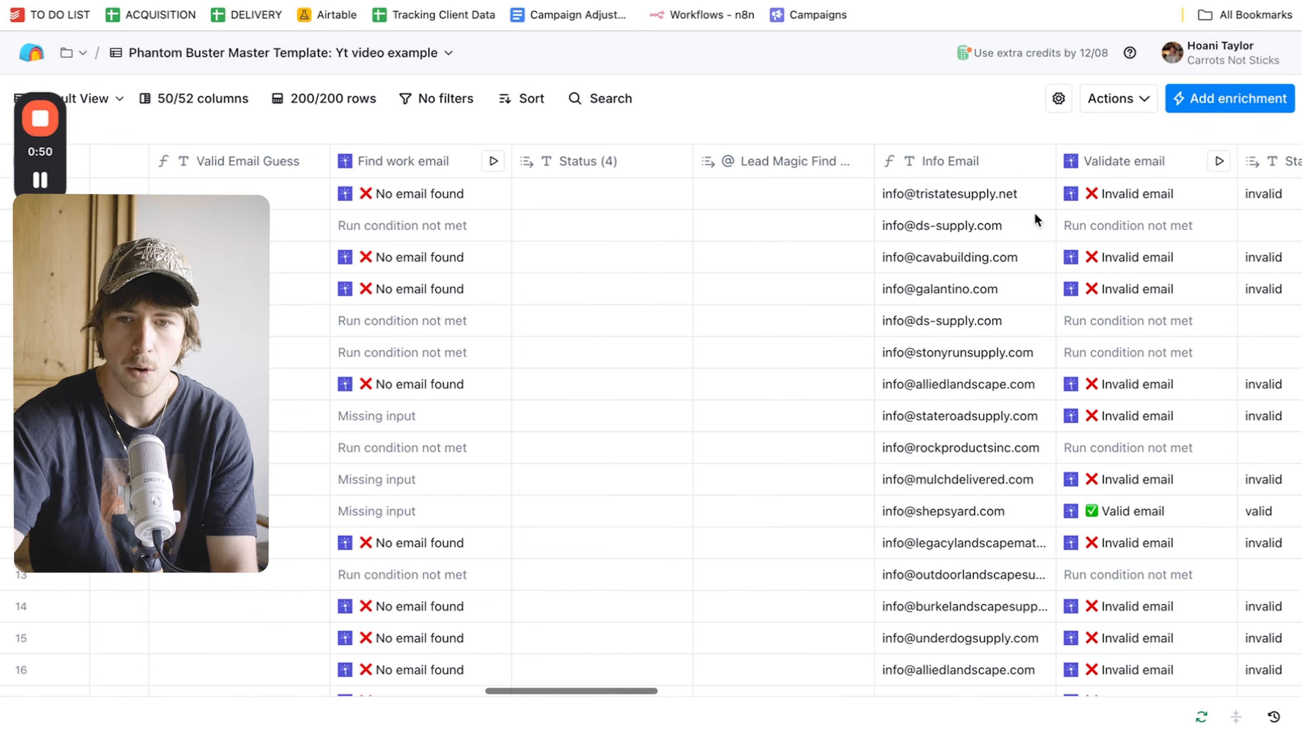
pyautogui.hscroll(20, 945, 197)
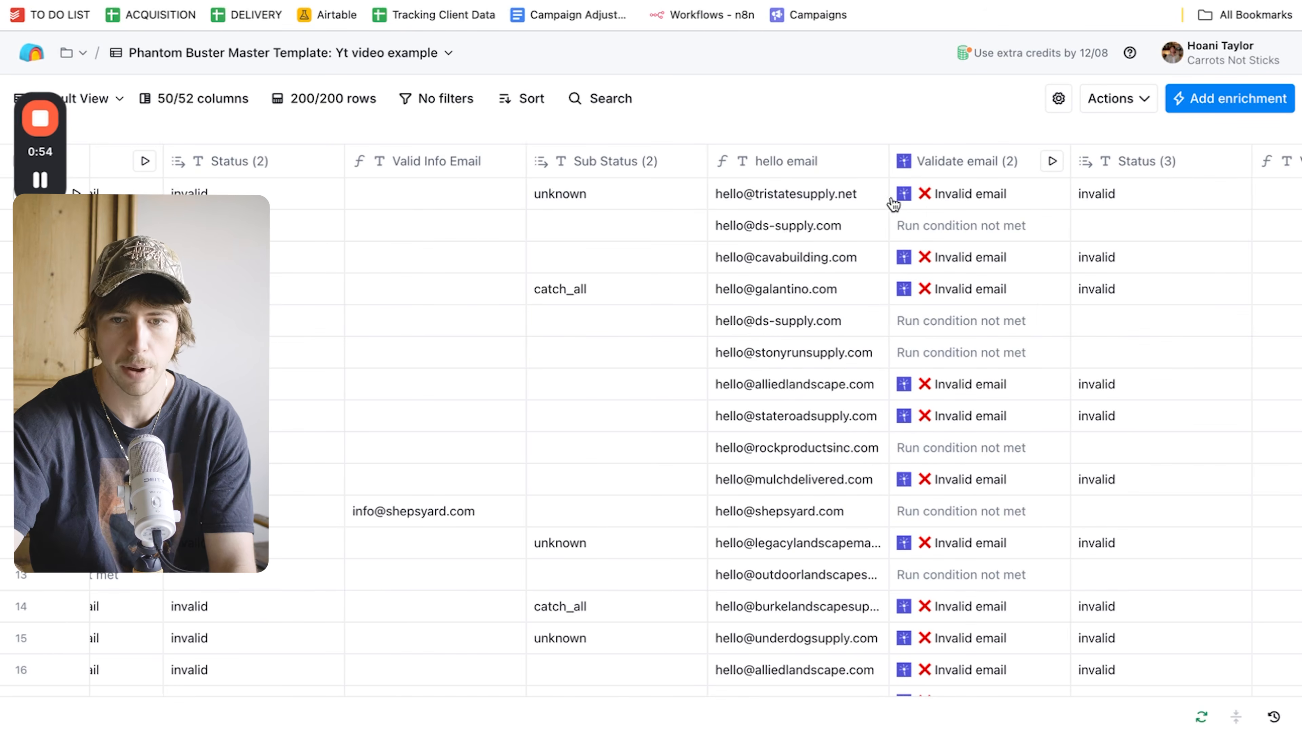
pyautogui.hscroll(16, 906, 196)
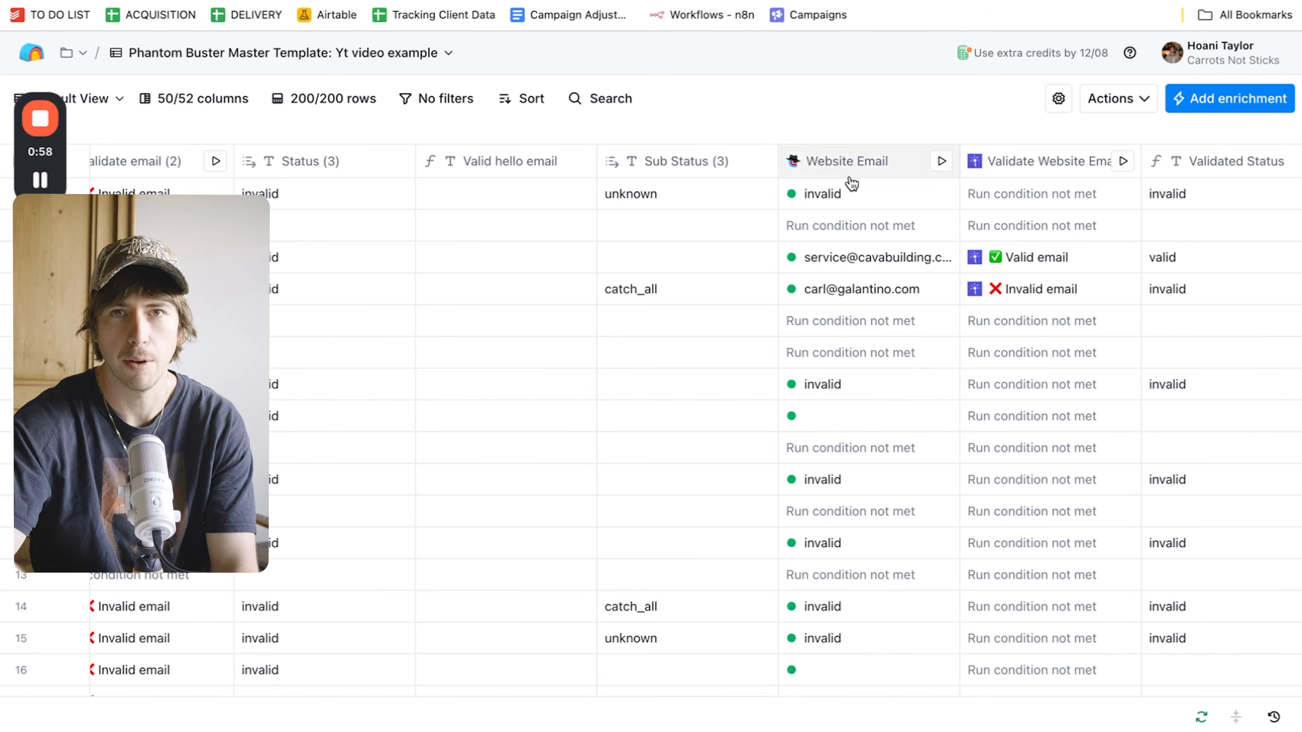
pyautogui.hscroll(5, 856, 190)
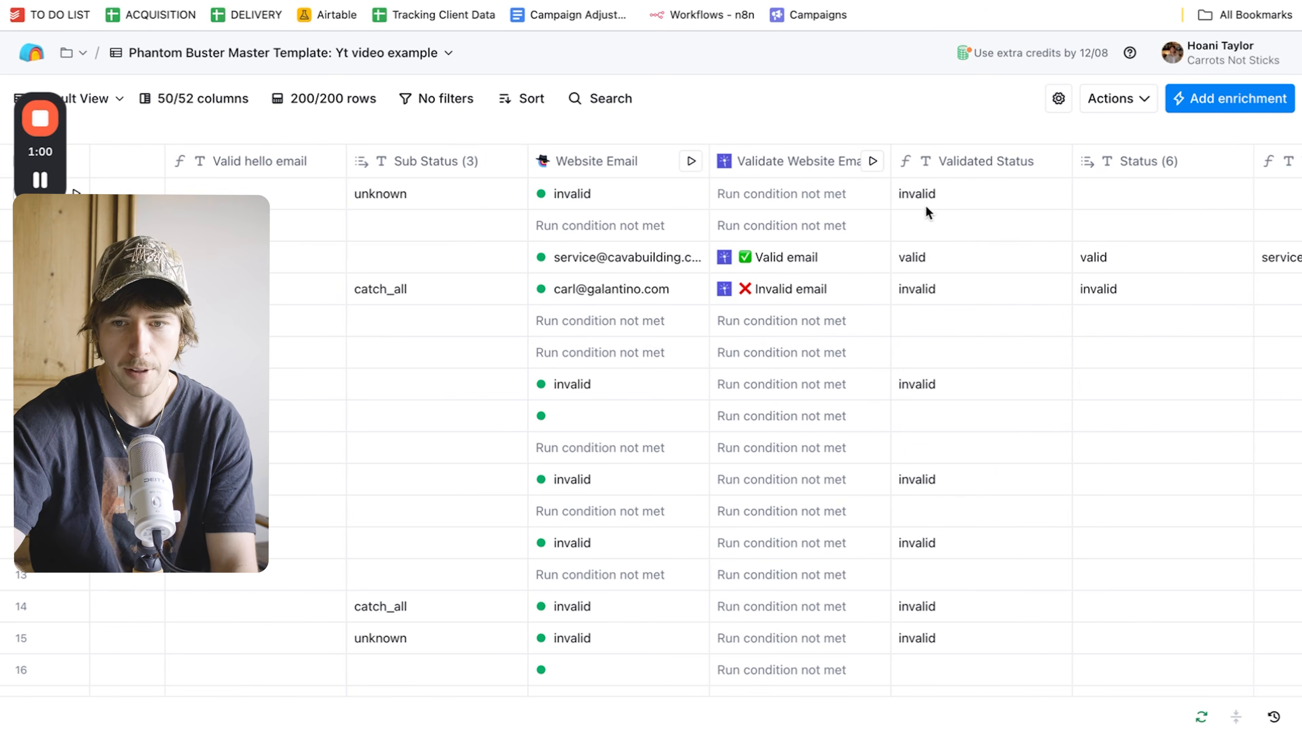
# Inspect the cell details of the Facebook Page URL result in the first row.
pyautogui.hscroll(14, 925, 205)
pyautogui.click(1046, 204)
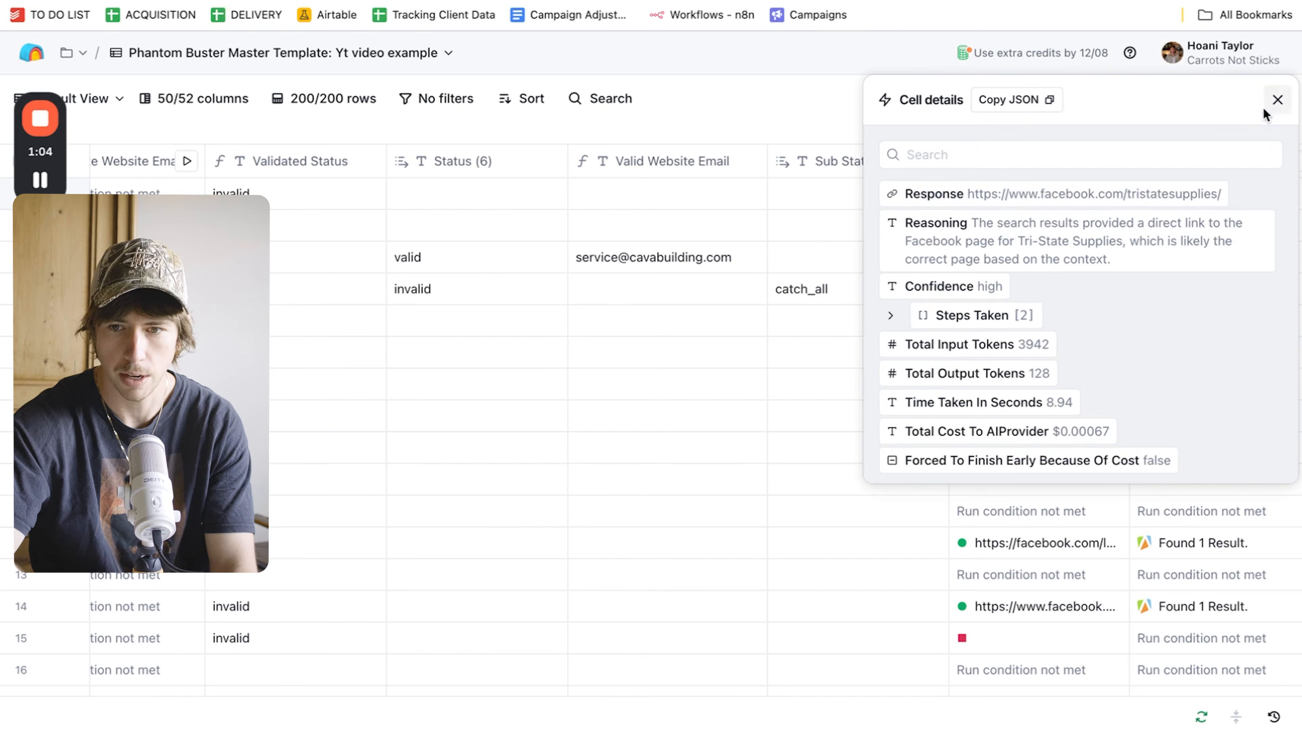
pyautogui.click(1277, 100)
# Review the Run Apify Actor, Facebook Email and Validate Facebook Email results for the first row.
pyautogui.hscroll(10, 1171, 209)
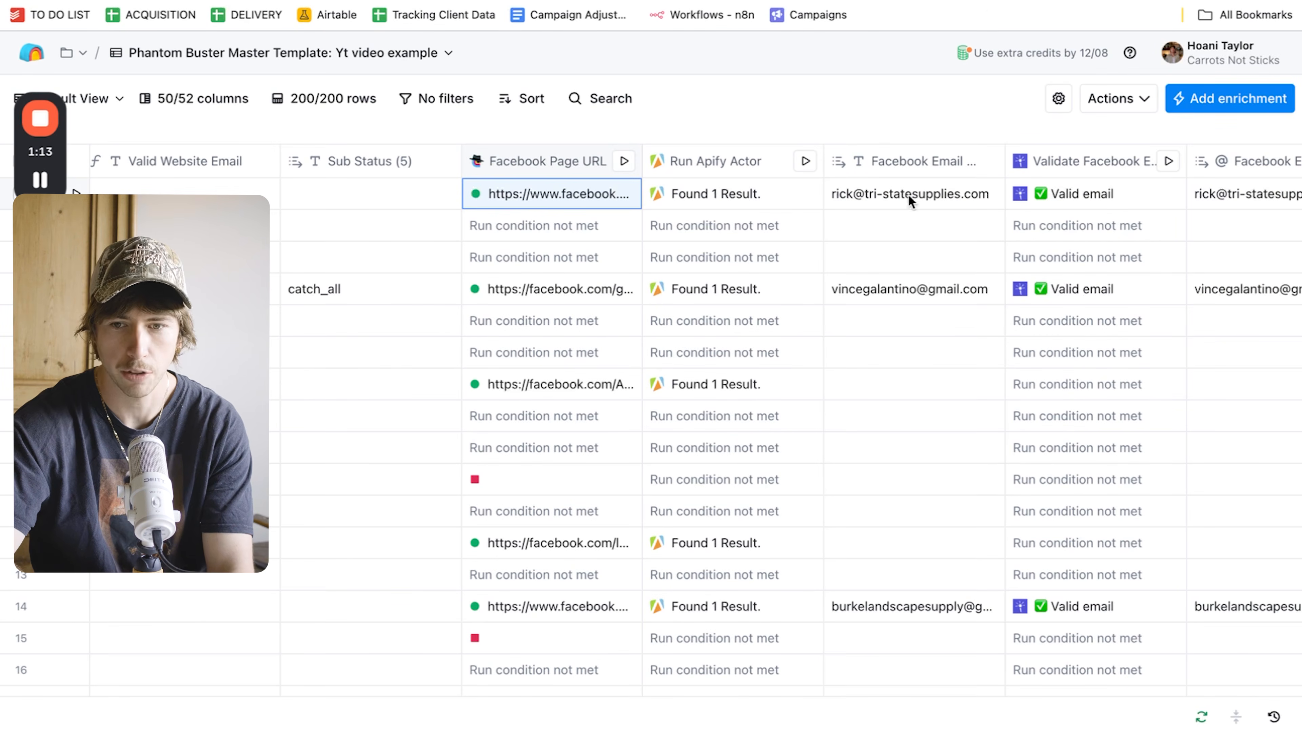
pyautogui.hscroll(6, 922, 202)
pyautogui.click(990, 194)
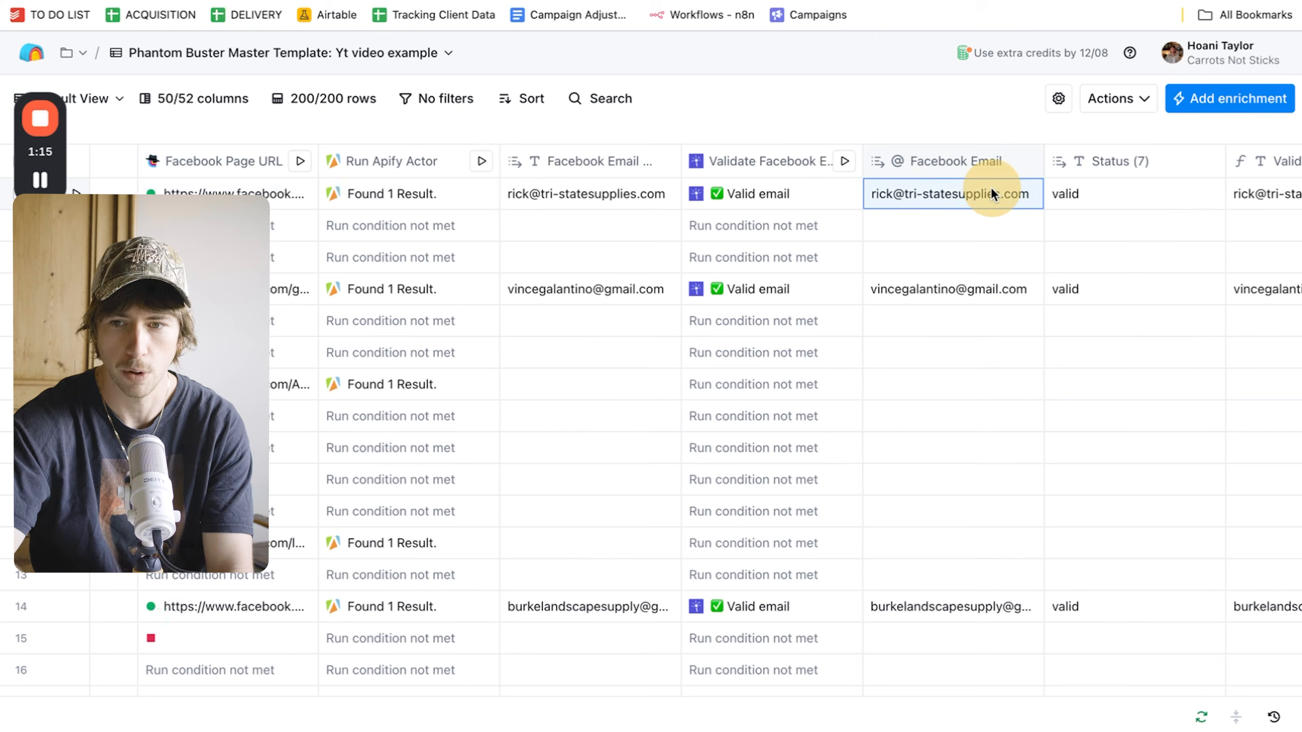
pyautogui.hscroll(6, 990, 194)
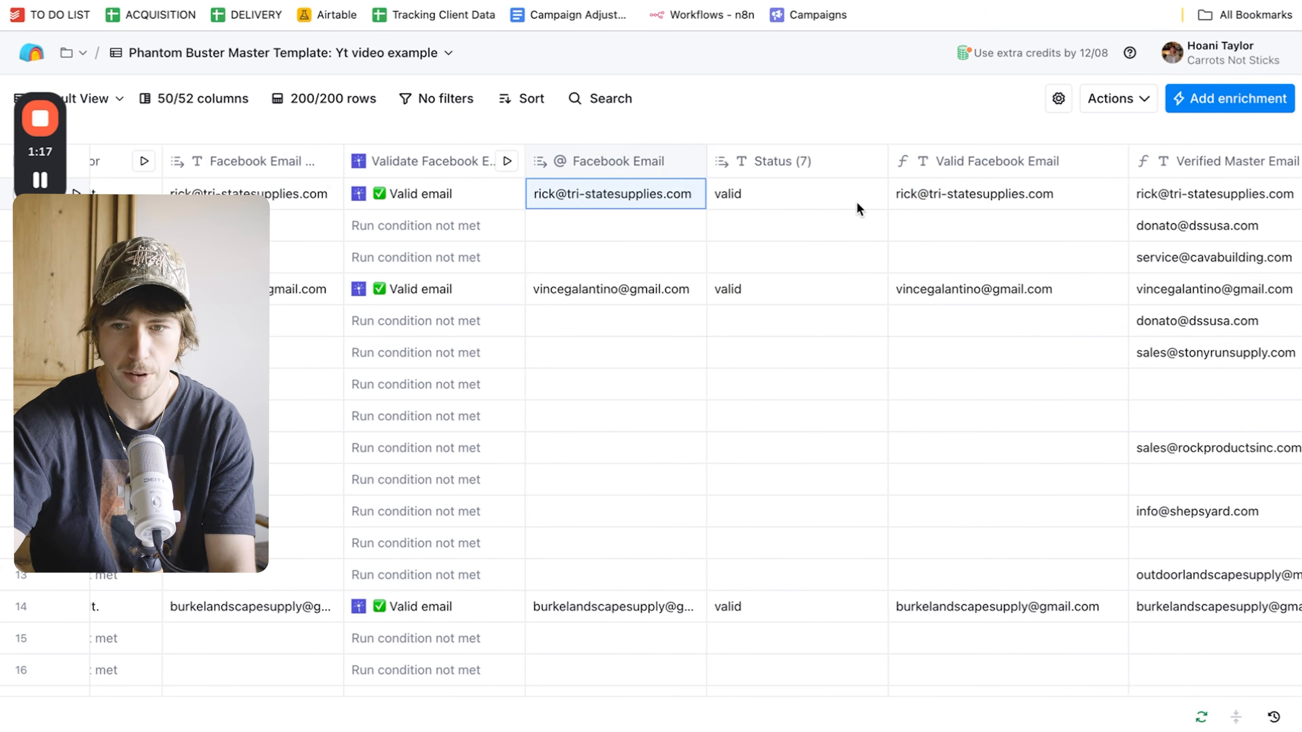
# Review the Verified Master Email column through the rows and return to the start of the table.
pyautogui.hscroll(12, 856, 202)
pyautogui.hscroll(-6, 856, 201)
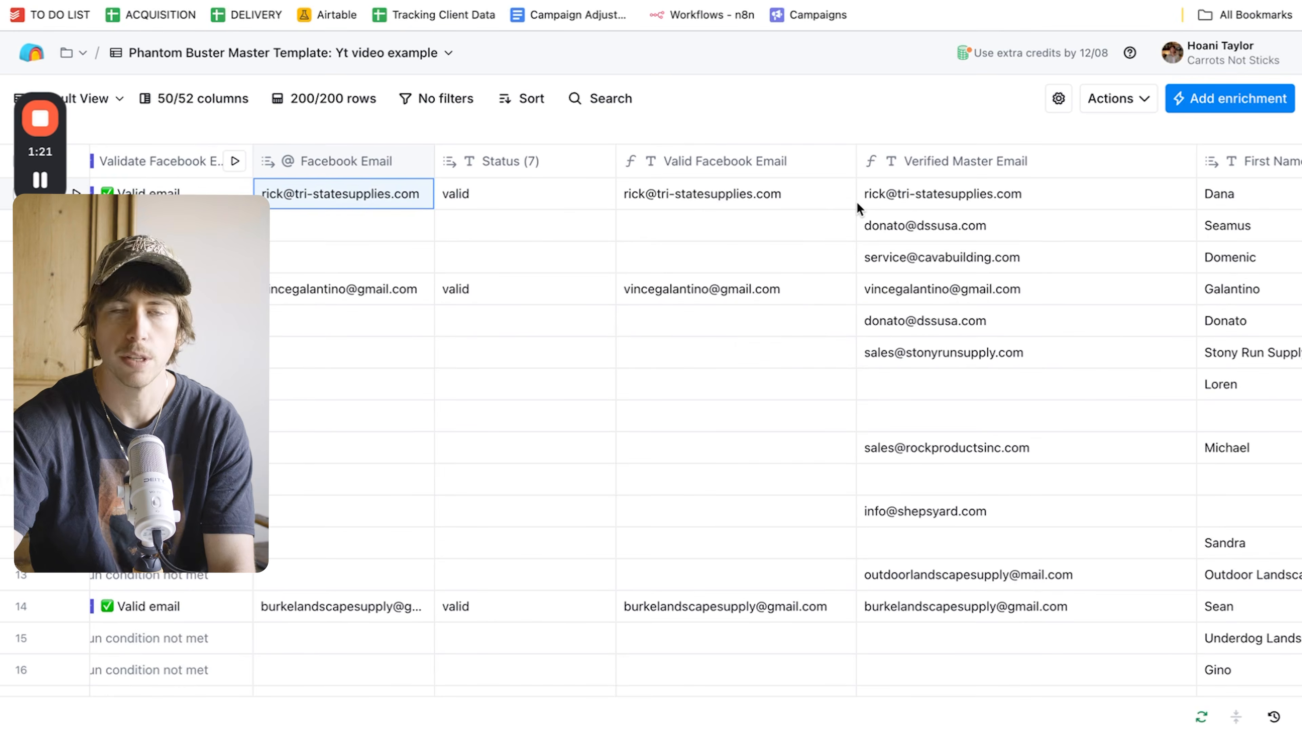
pyautogui.scroll(-20, 856, 202)
pyautogui.scroll(20, 857, 203)
pyautogui.scroll(2, 857, 202)
pyautogui.hscroll(-20, 856, 201)
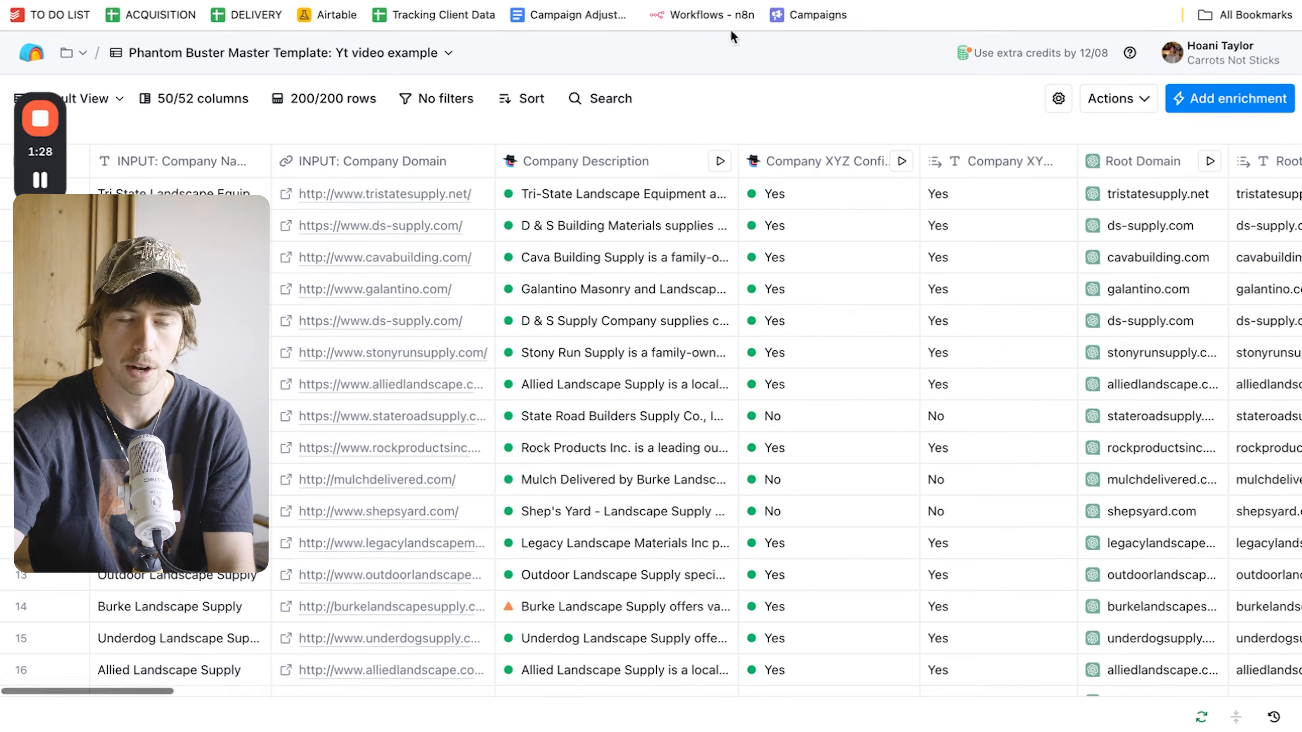
# Switch to the Lead Scraping flowchart and review its stages from the Phantom Buster search terms to the Apollo export and email validation.
pyautogui.hotkey('ctrl', 'Tab')
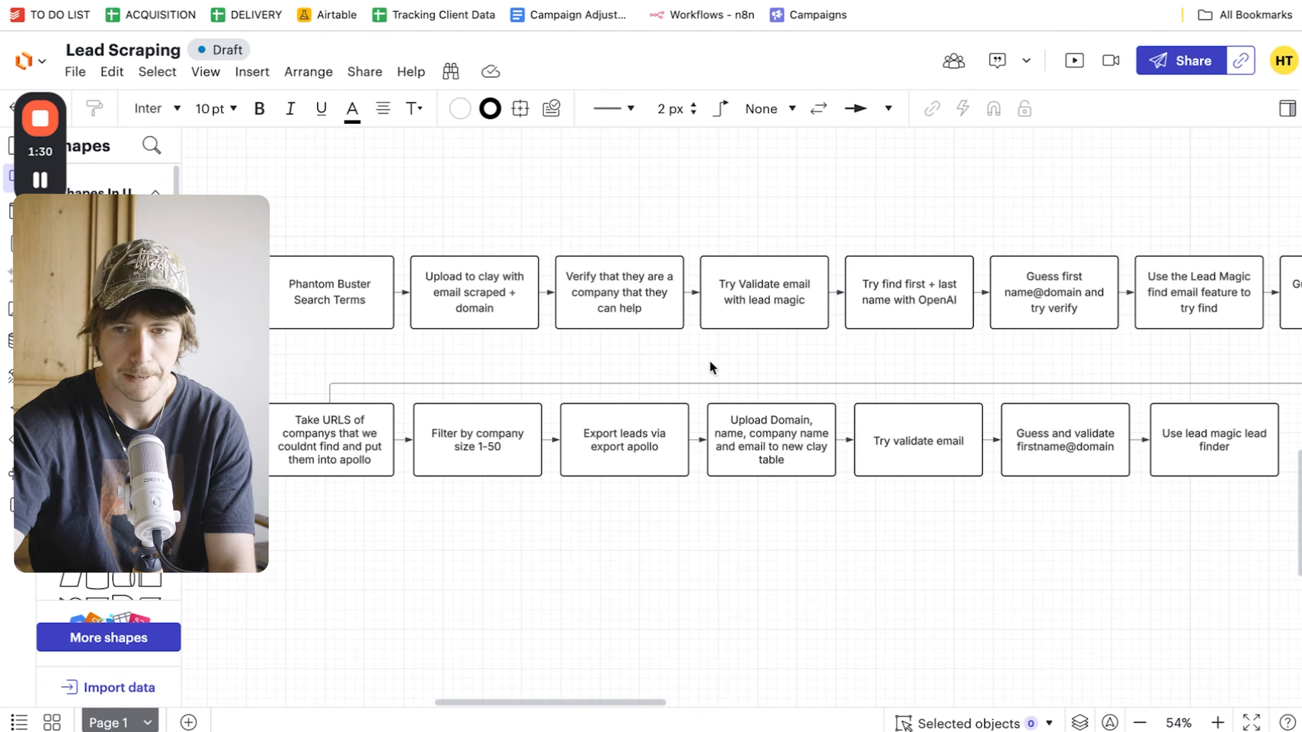
pyautogui.hscroll(20, 712, 363)
pyautogui.moveTo(828, 201); pyautogui.dragTo(287, 329)
pyautogui.moveTo(384, 337); pyautogui.dragTo(561, 488)
pyautogui.click(561, 488)
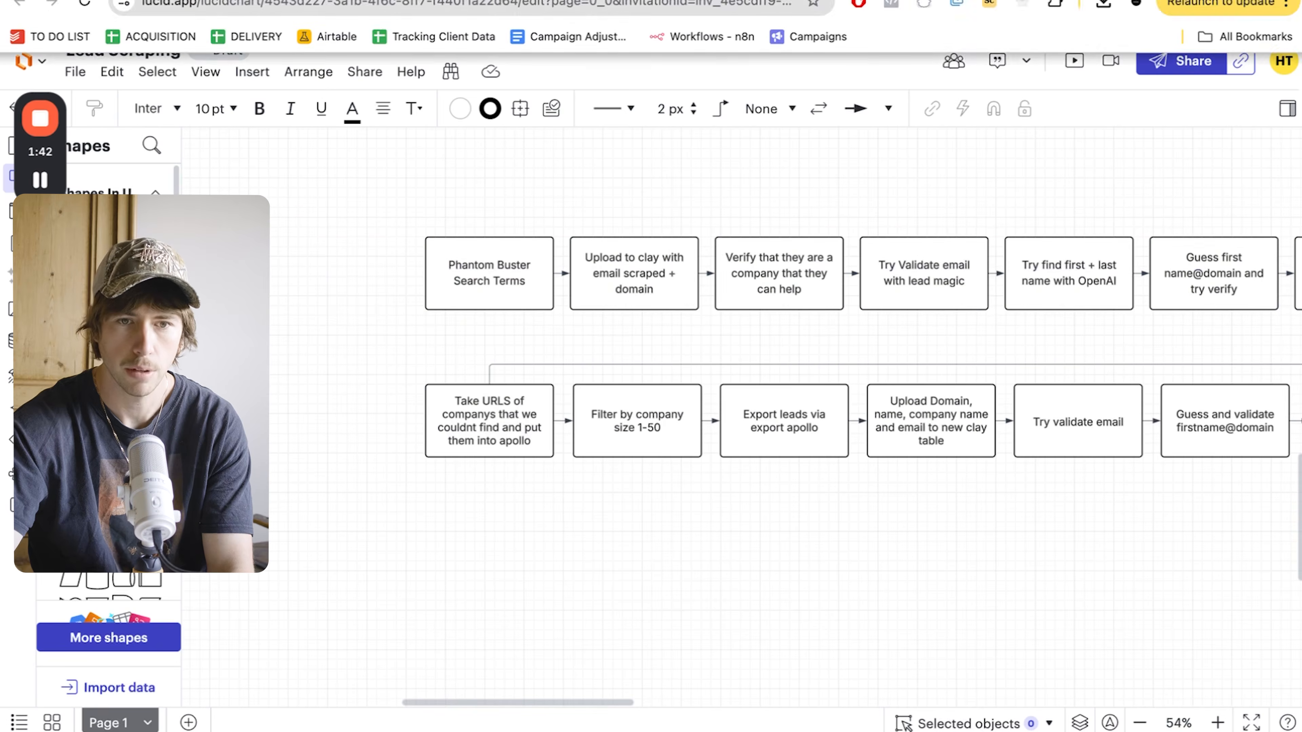
# Return to the Phantom Buster Master Template table in Clay, export it as a CSV and open the downloaded file in Excel.
pyautogui.click(738, 2)
pyautogui.hscroll(20, 950, 384)
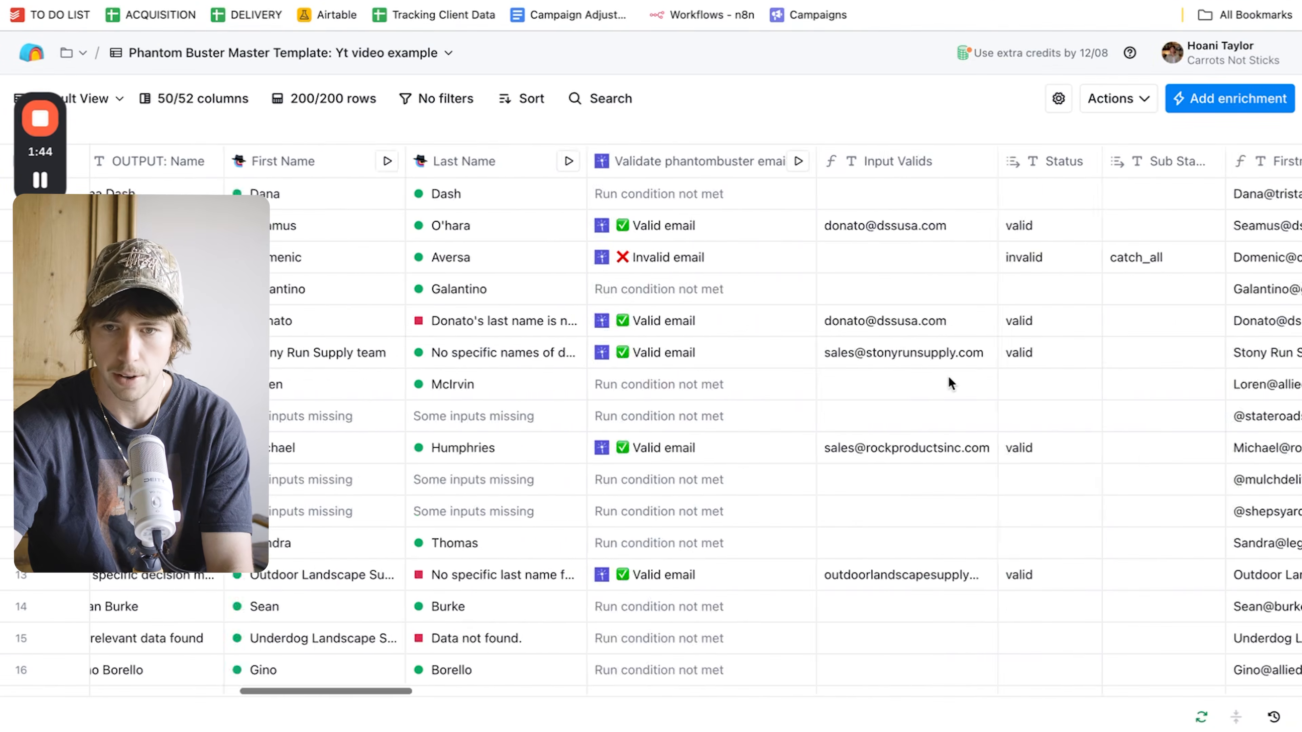
pyautogui.hscroll(20, 949, 379)
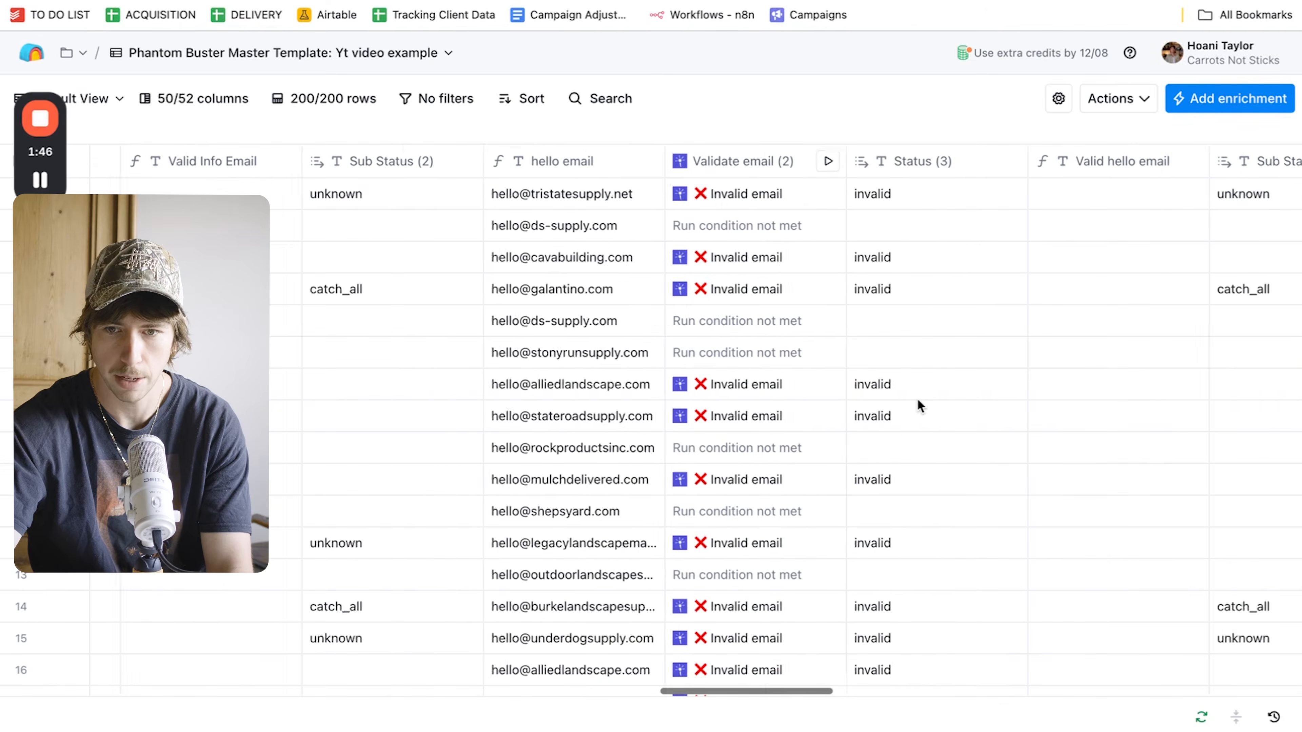
pyautogui.click(1110, 98)
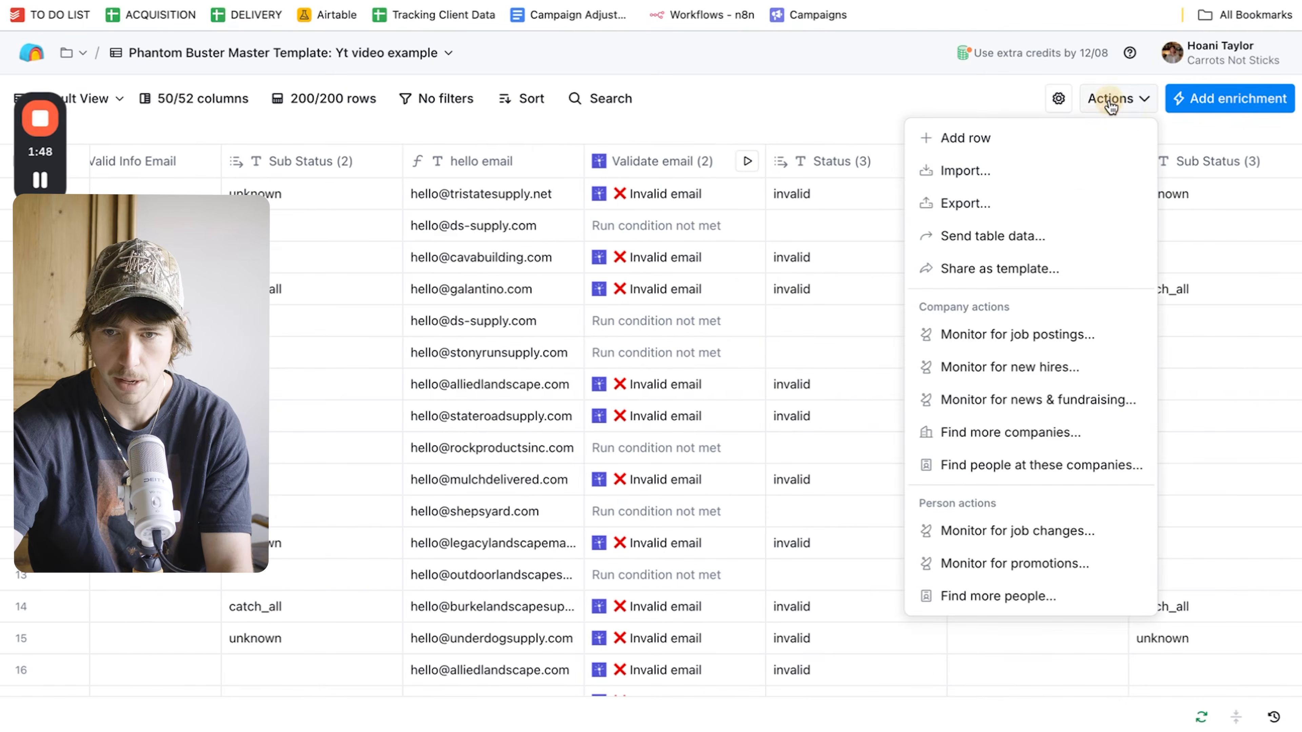
pyautogui.click(1031, 206)
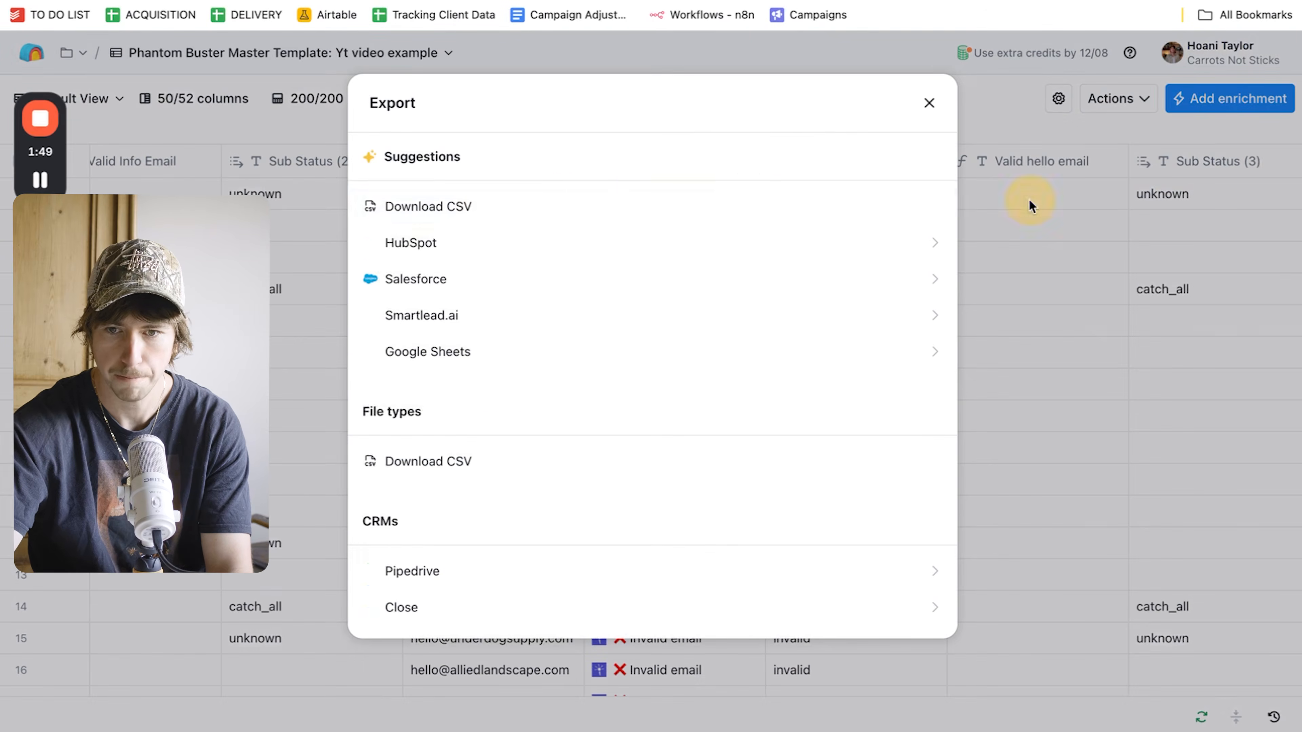
pyautogui.click(556, 208)
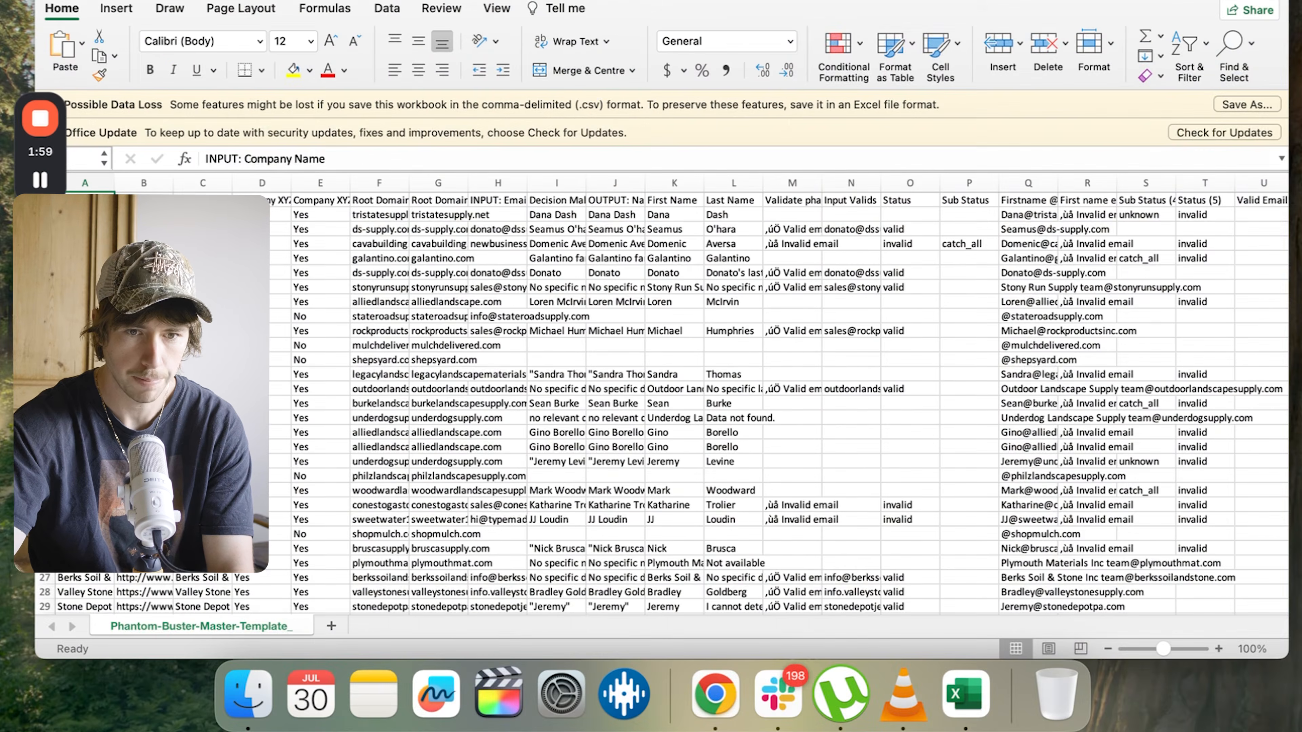
pyautogui.click(90, 1)
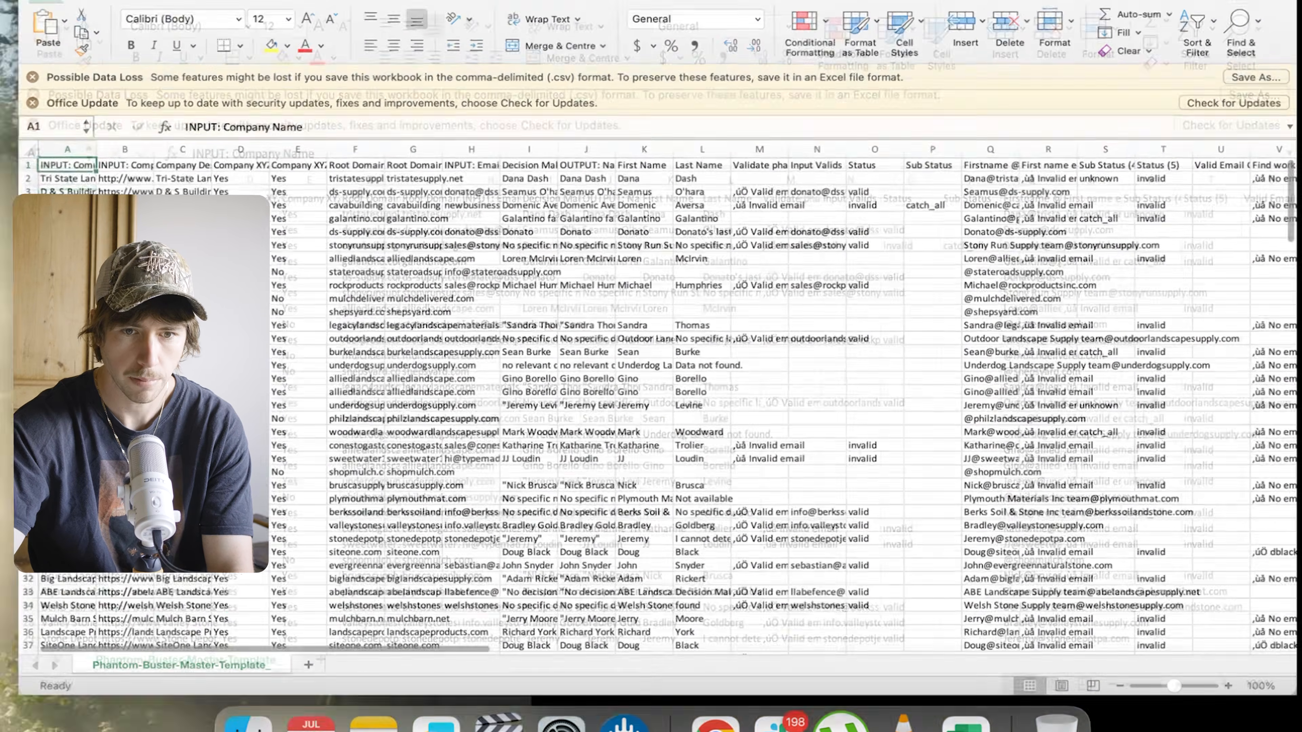
# Widen the Verified Master Email column in the exported sheet and look through its addresses.
pyautogui.hscroll(20, 915, 352)
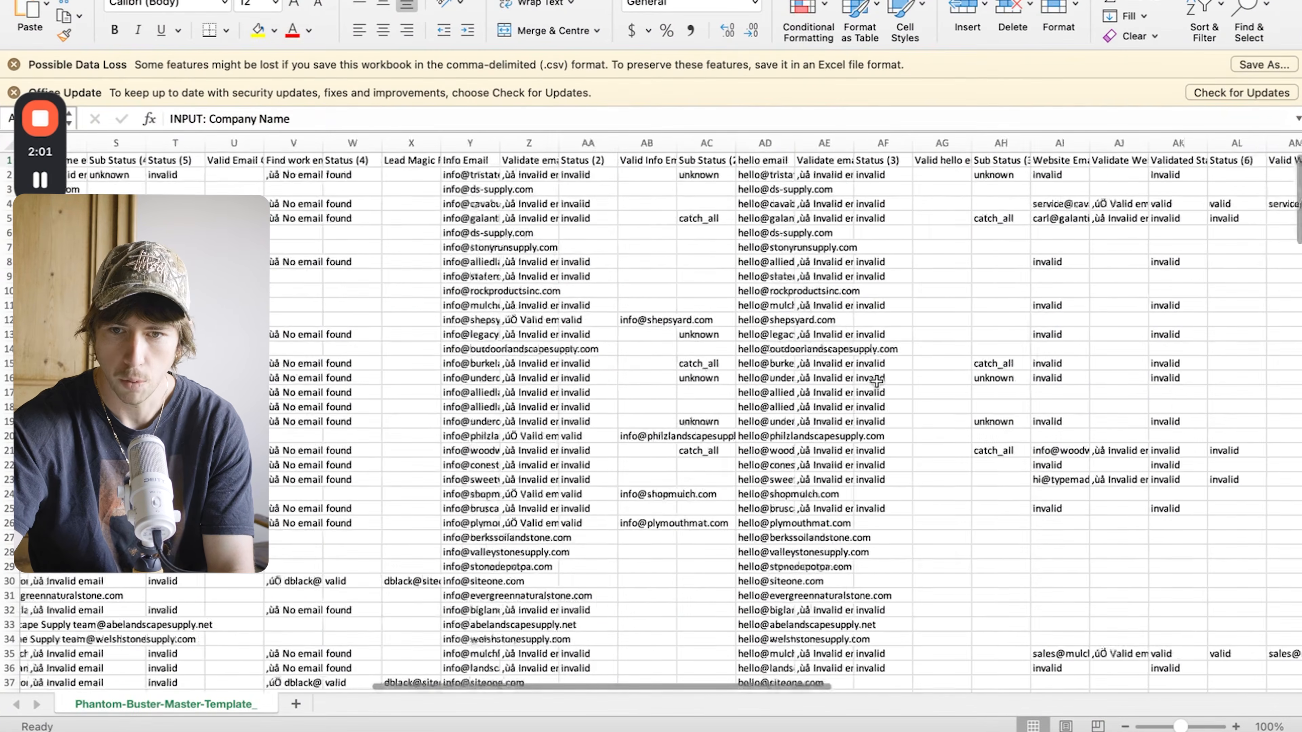
pyautogui.hscroll(-1, 876, 381)
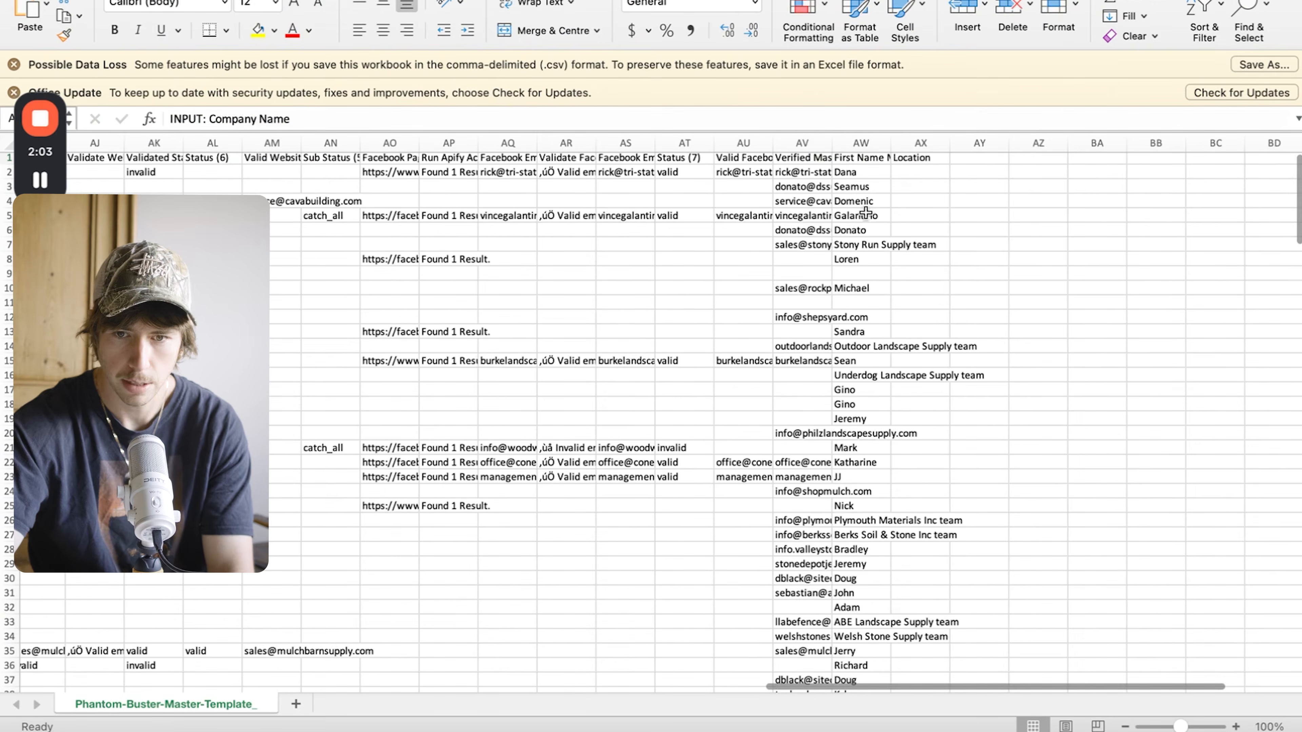
pyautogui.moveTo(831, 130); pyautogui.dragTo(1118, 150)
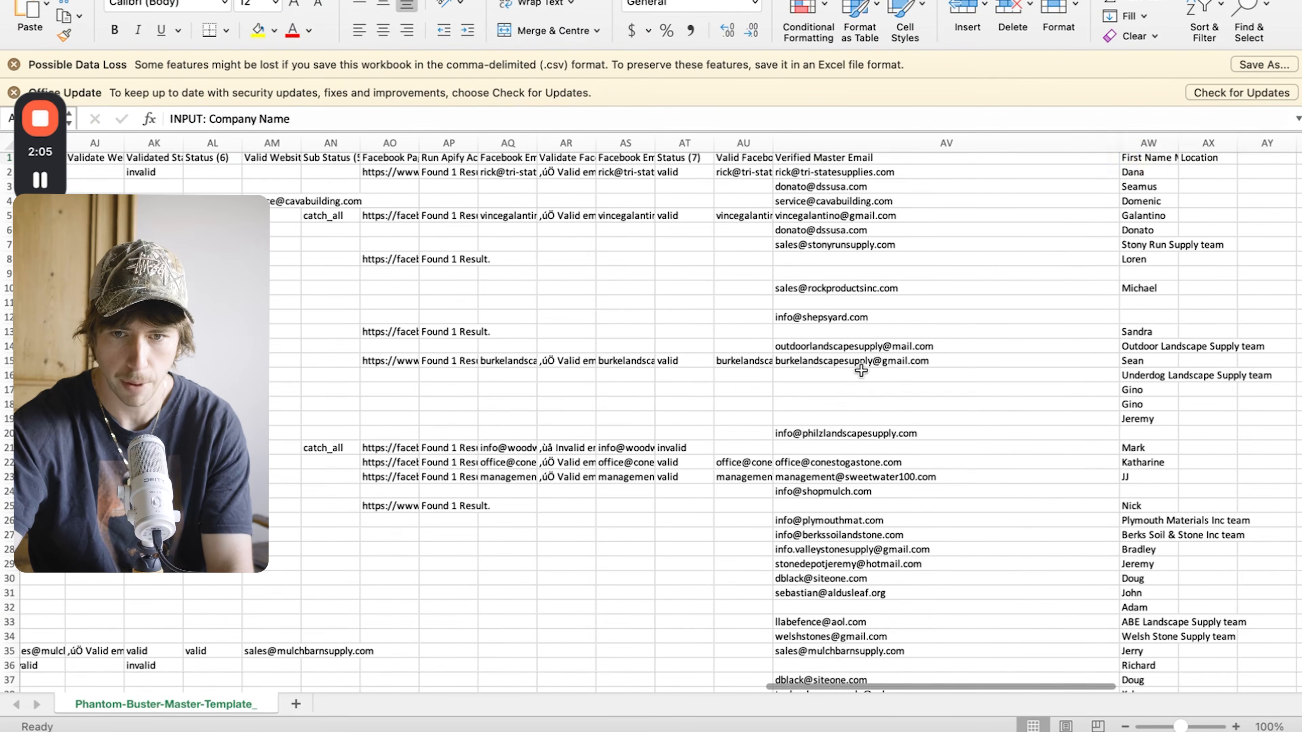
pyautogui.hscroll(-1, 861, 370)
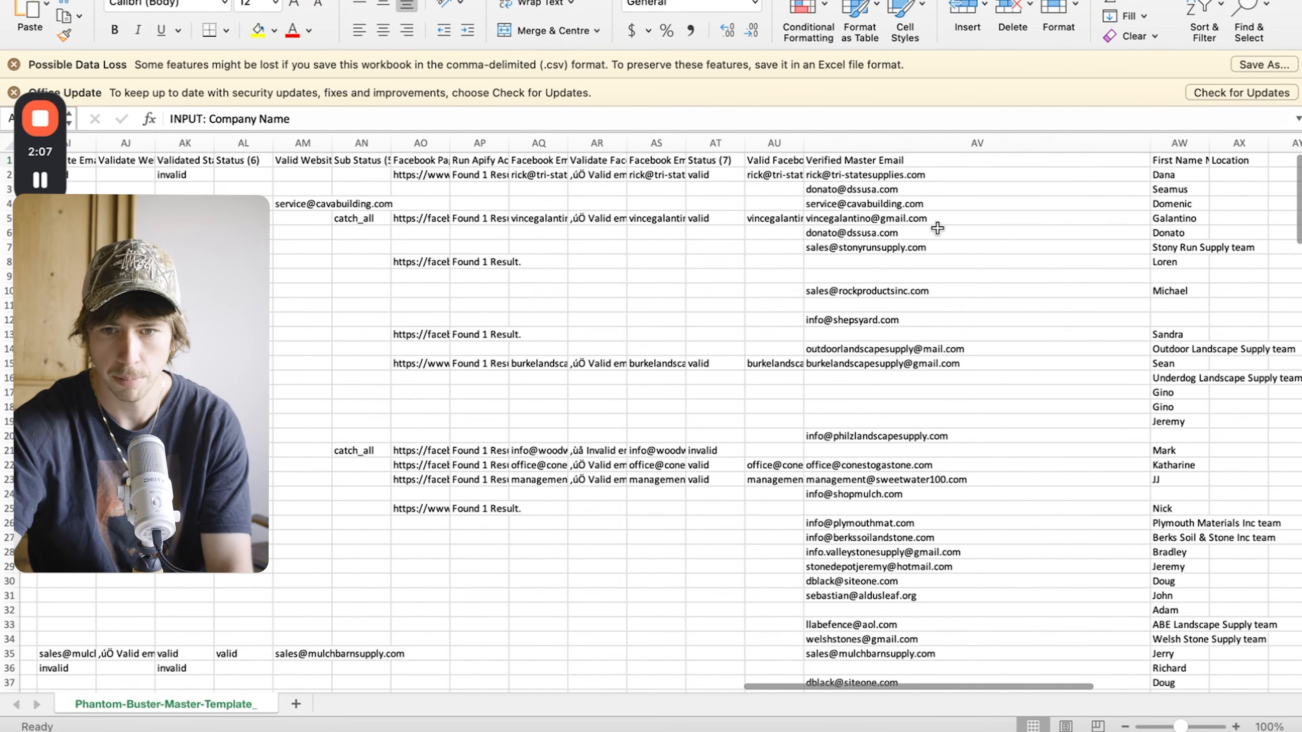
pyautogui.scroll(-15, 930, 468)
pyautogui.scroll(15, 930, 469)
pyautogui.hscroll(-20, 930, 469)
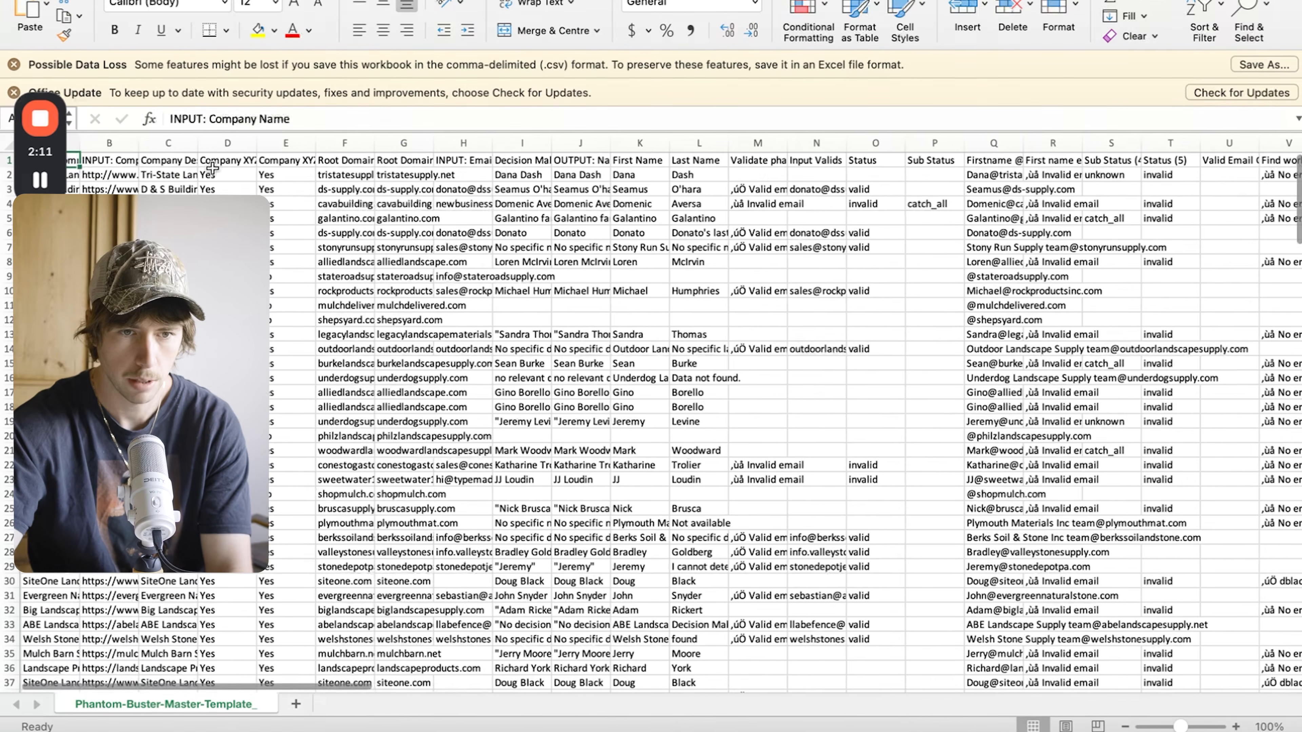
# Apply filters to the whole sheet and sort the Verified Master Email column in ascending order.
pyautogui.moveTo(56, 149); pyautogui.dragTo(194, 40)
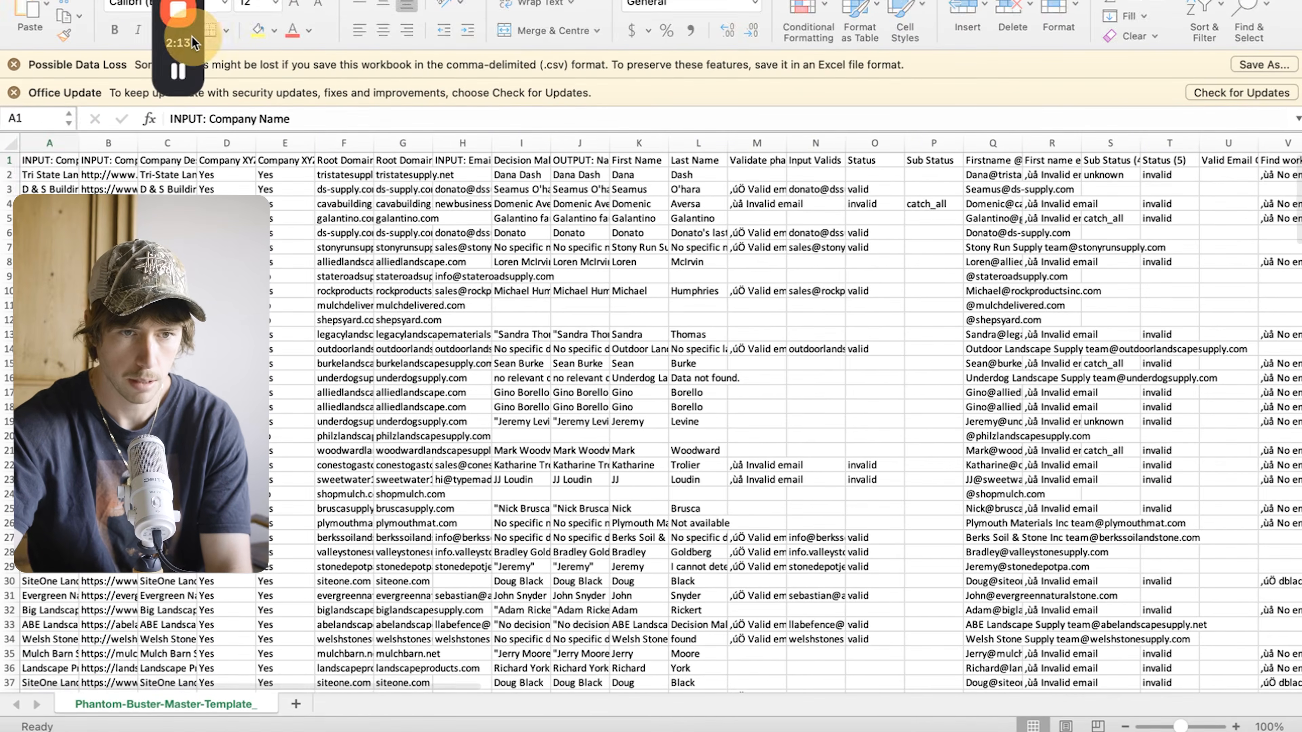
pyautogui.click(11, 143)
pyautogui.hscroll(20, 739, 391)
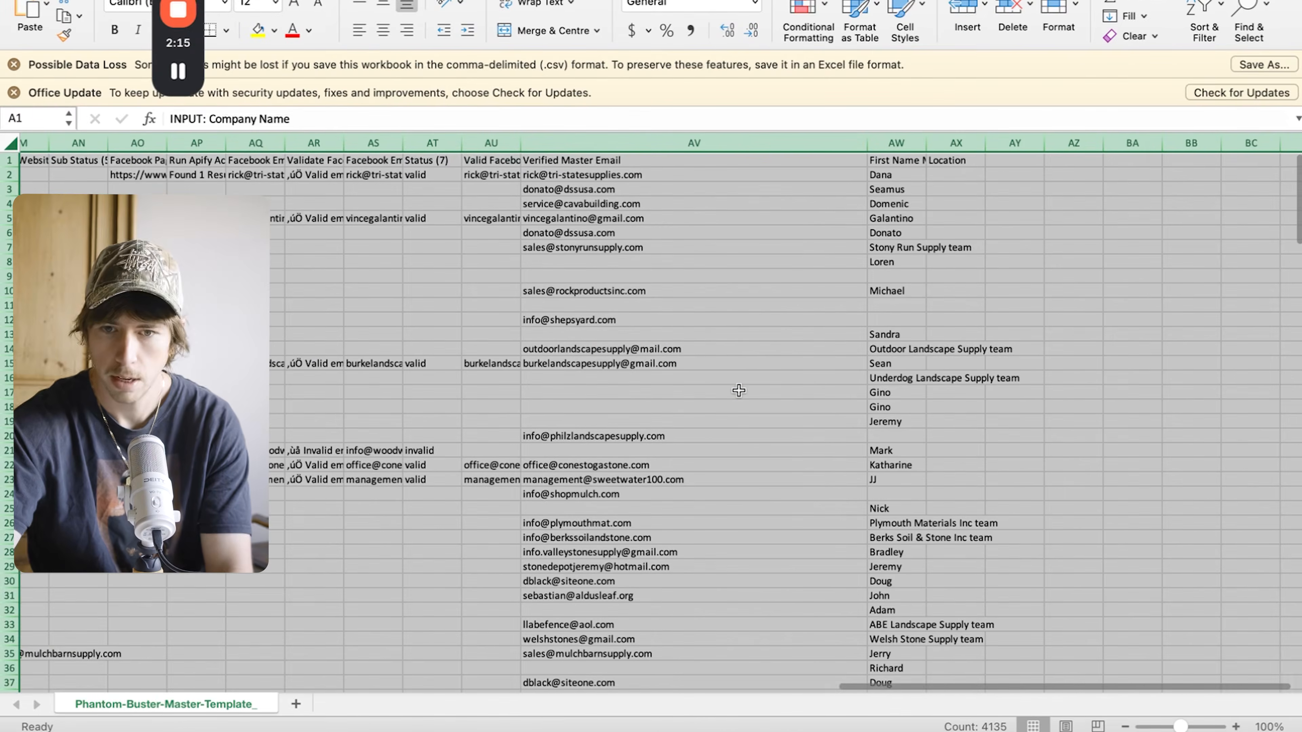
pyautogui.click(1204, 26)
pyautogui.click(1188, 105)
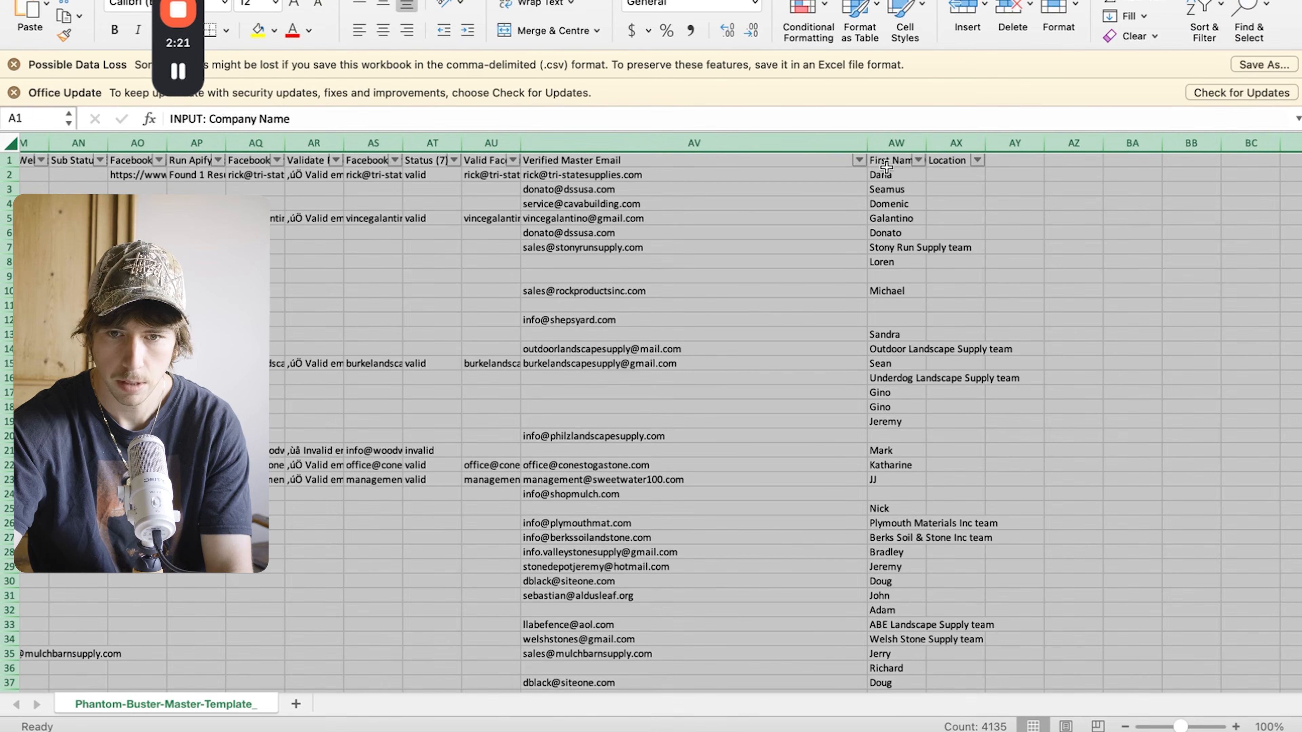
pyautogui.click(859, 160)
pyautogui.click(901, 221)
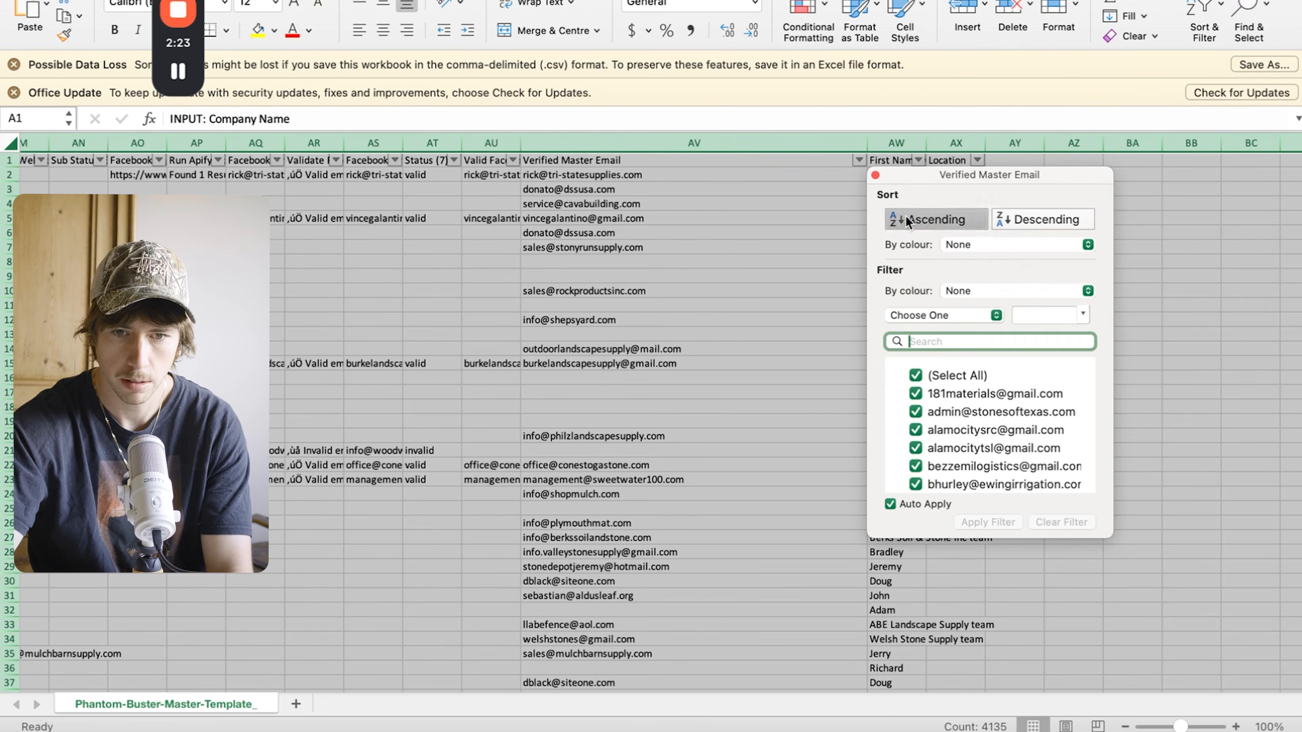
pyautogui.click(875, 176)
# Find the first row without a Verified Master Email below the sorted addresses and check its company details.
pyautogui.scroll(-20, 872, 334)
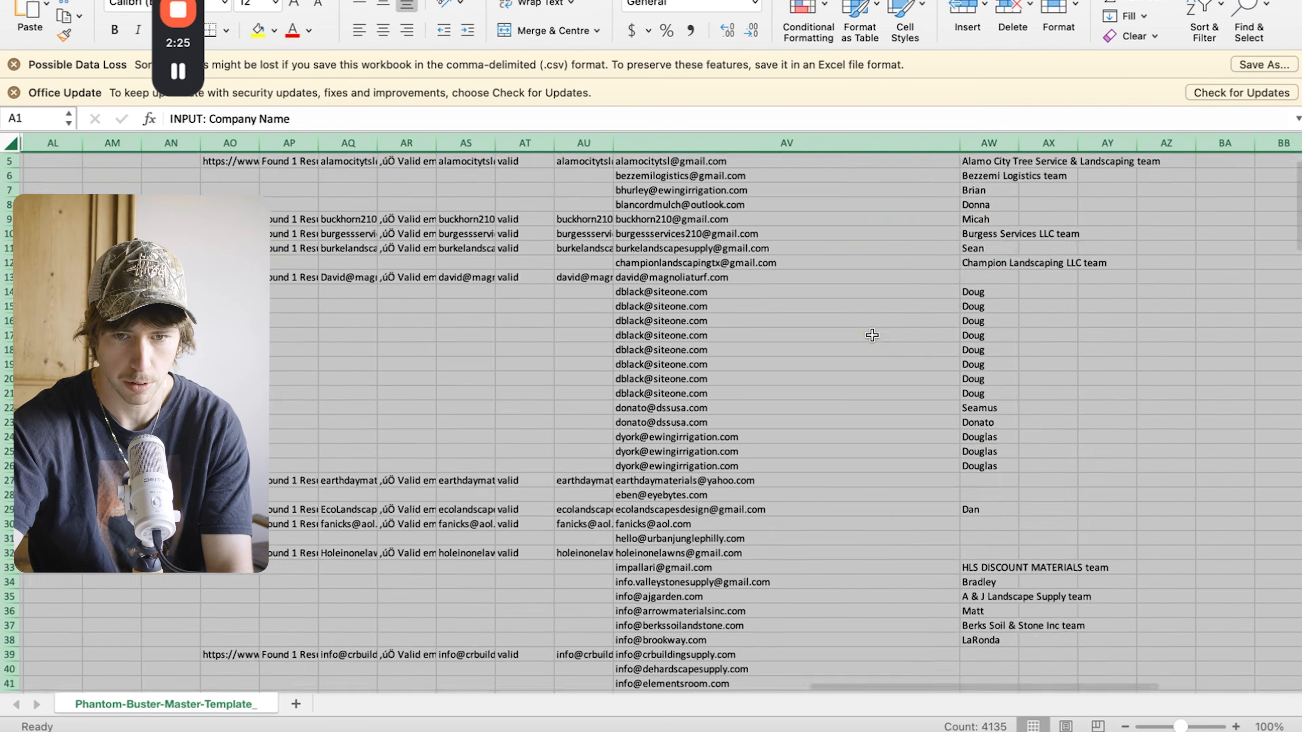
pyautogui.hscroll(-3, 871, 335)
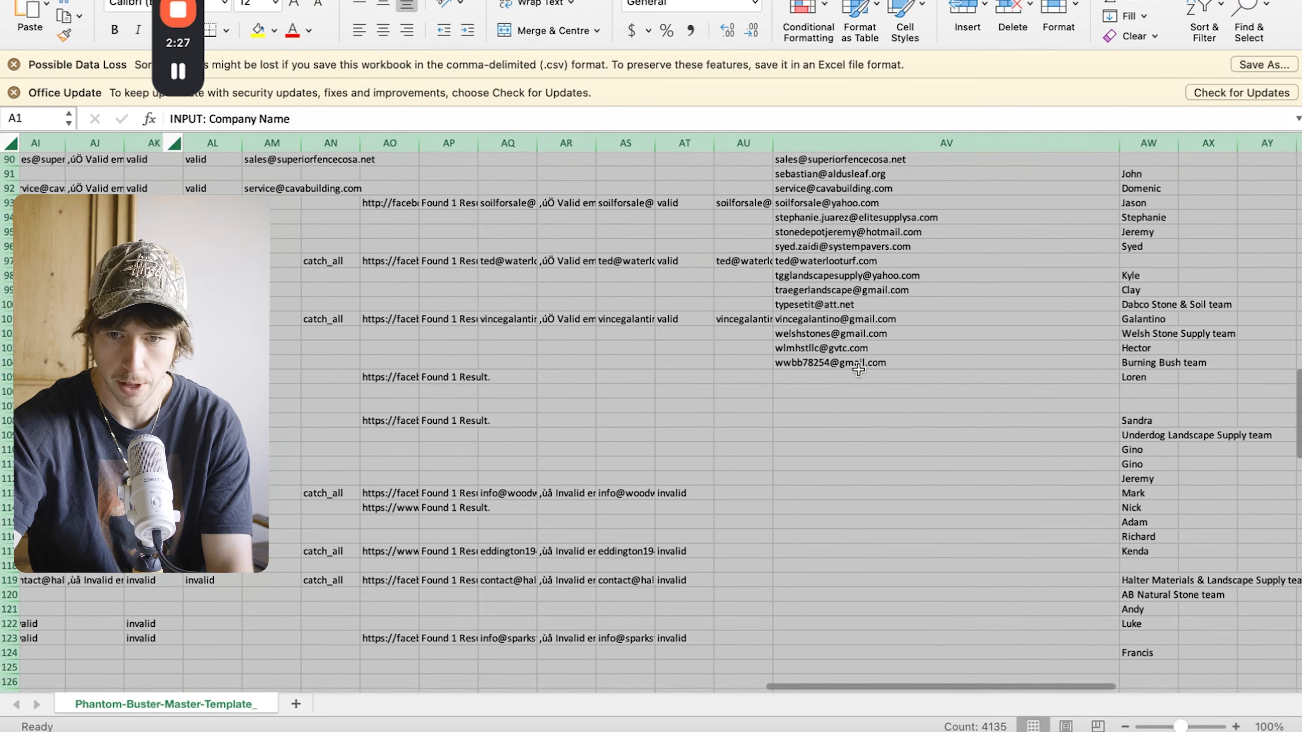
pyautogui.click(856, 374)
pyautogui.hscroll(-15, 855, 380)
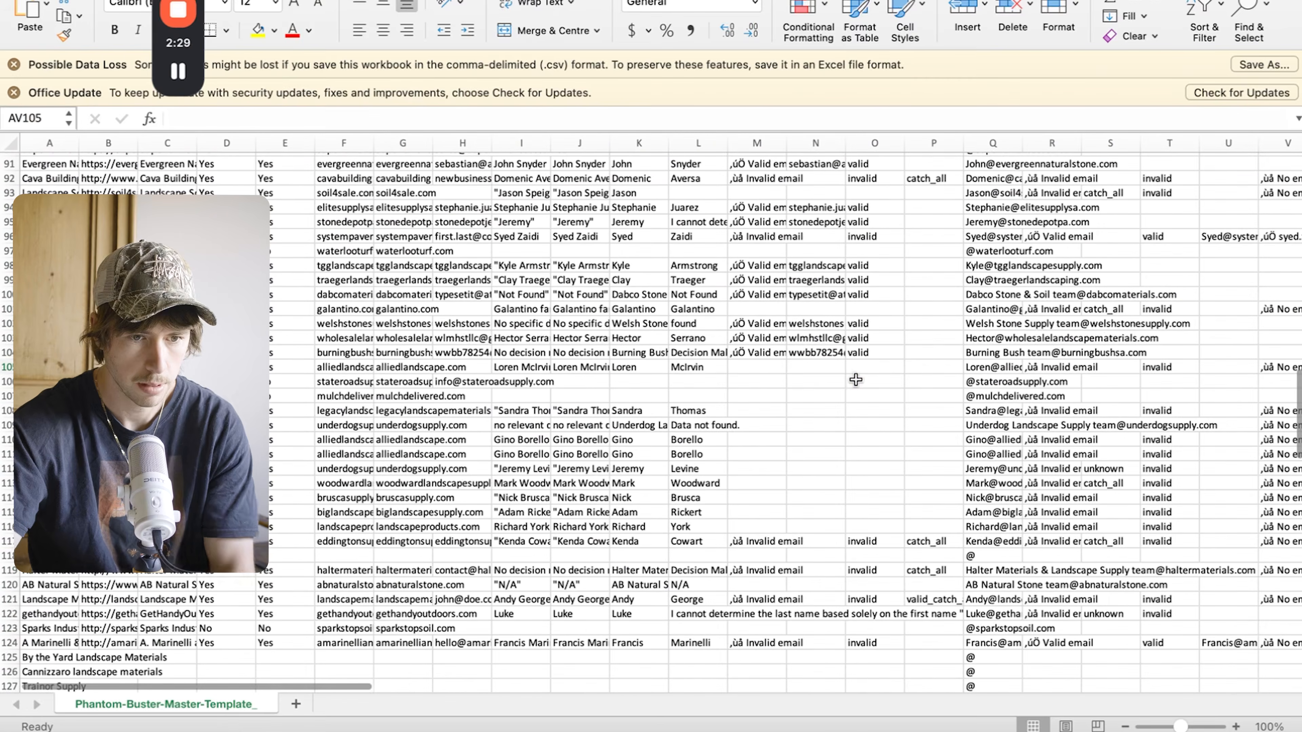
pyautogui.press('Home')
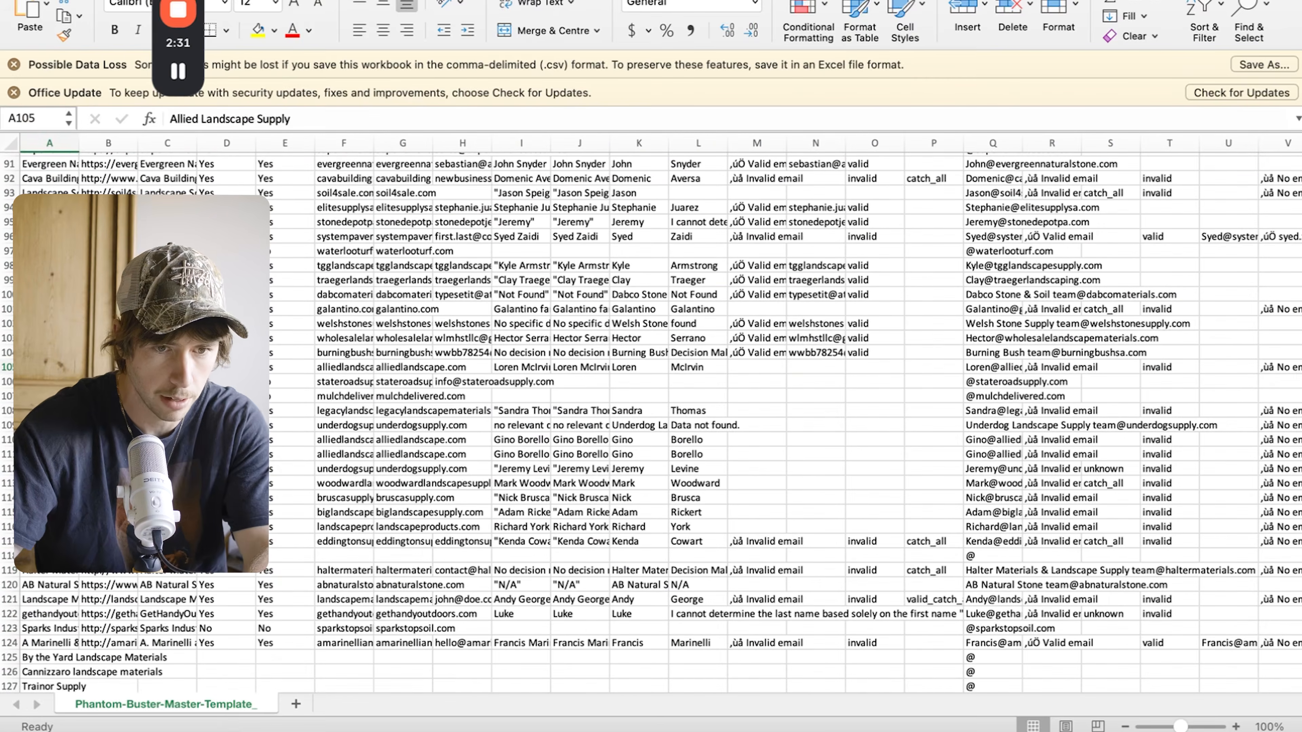
pyautogui.press('Right')
pyautogui.scroll(-6, 661, 423)
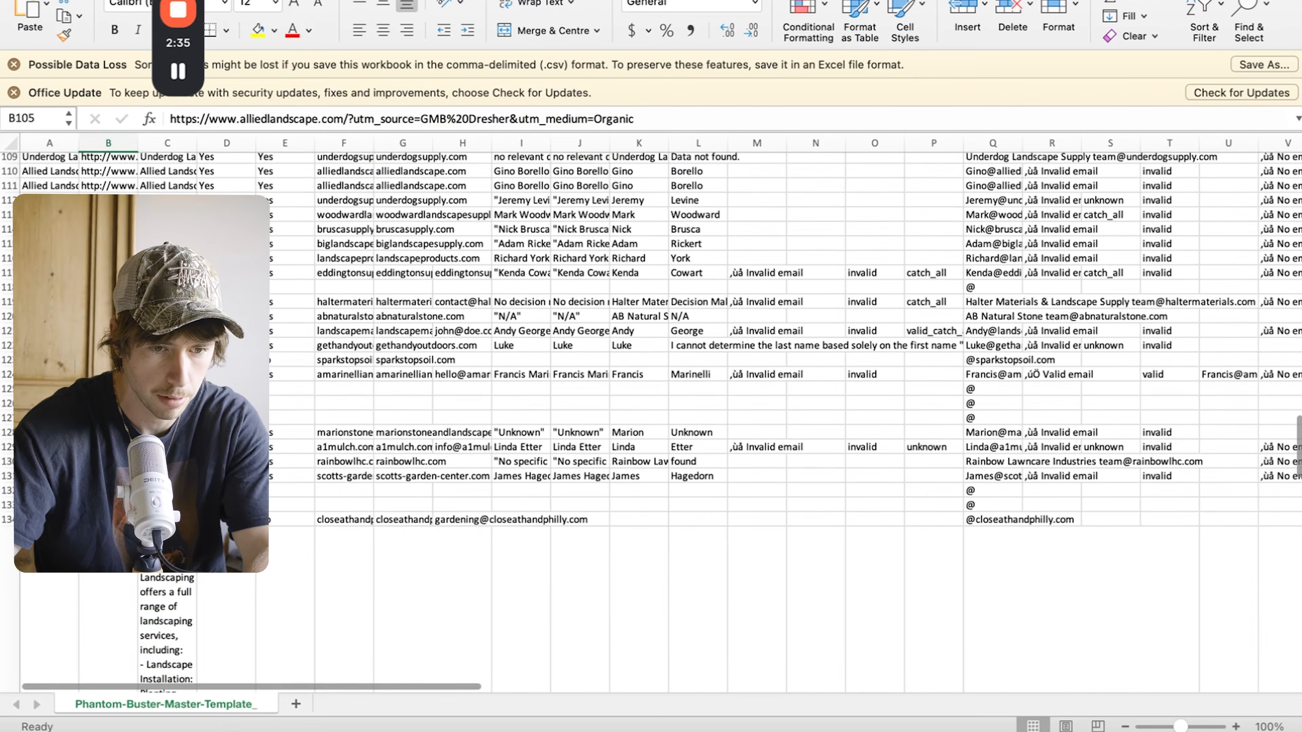
pyautogui.keyDown('shift'); pyautogui.click(108, 519); pyautogui.keyUp('shift')
pyautogui.scroll(10, 661, 423)
pyautogui.hscroll(12, 661, 423)
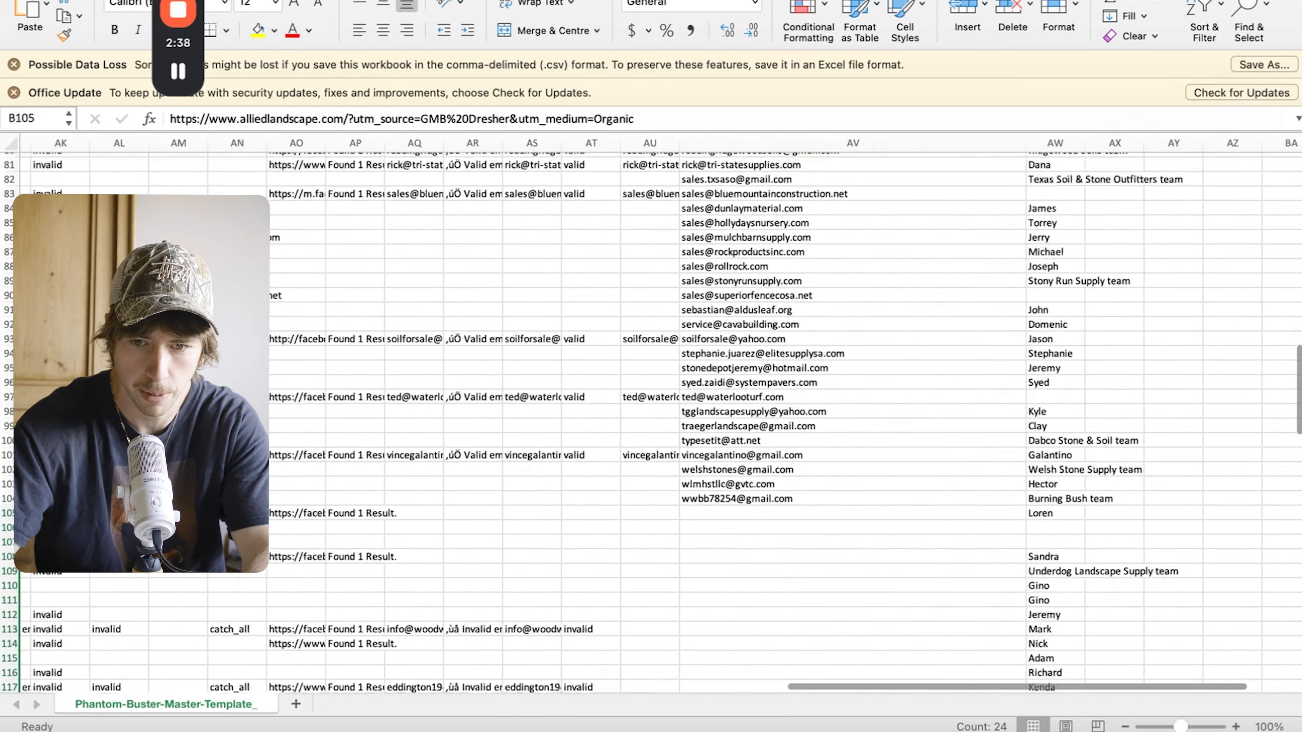
# Look through the sorted Verified Master Email addresses and the first names beside them.
pyautogui.click(557, 409)
pyautogui.scroll(20, 557, 408)
pyautogui.hscroll(4, 557, 409)
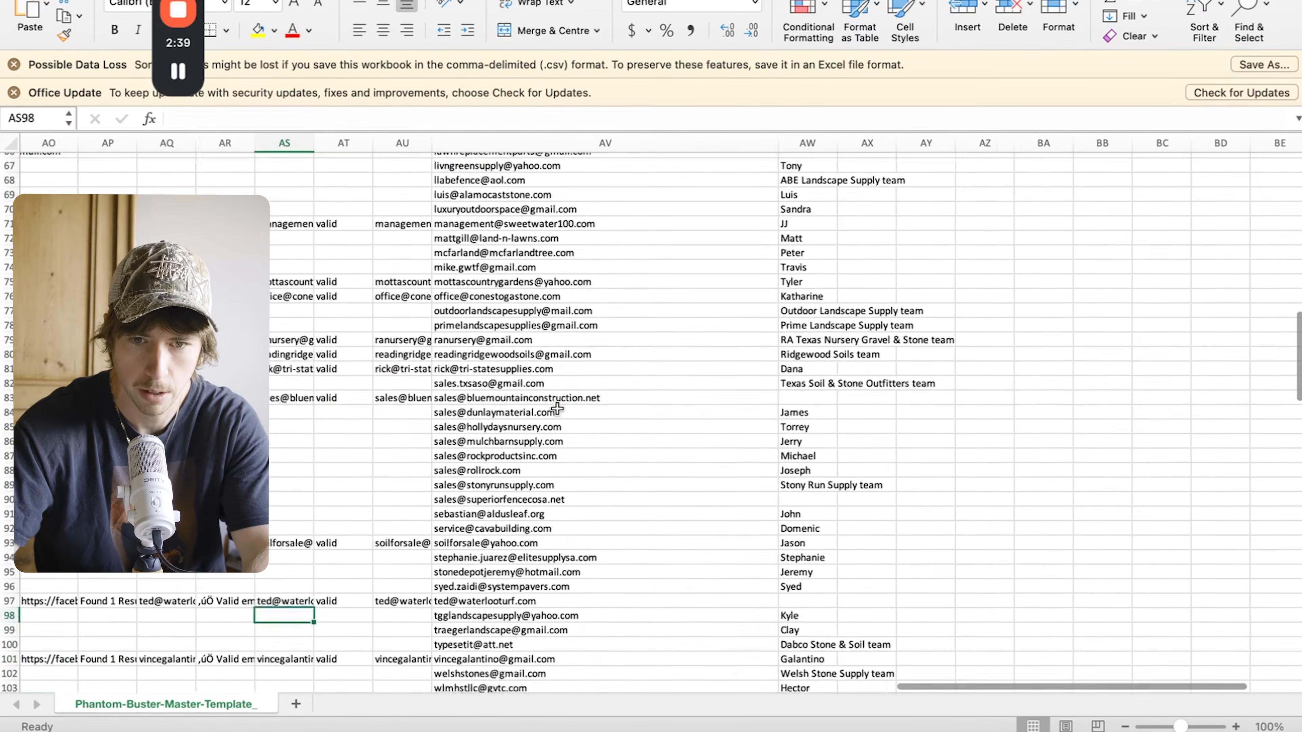
pyautogui.scroll(-3, 557, 409)
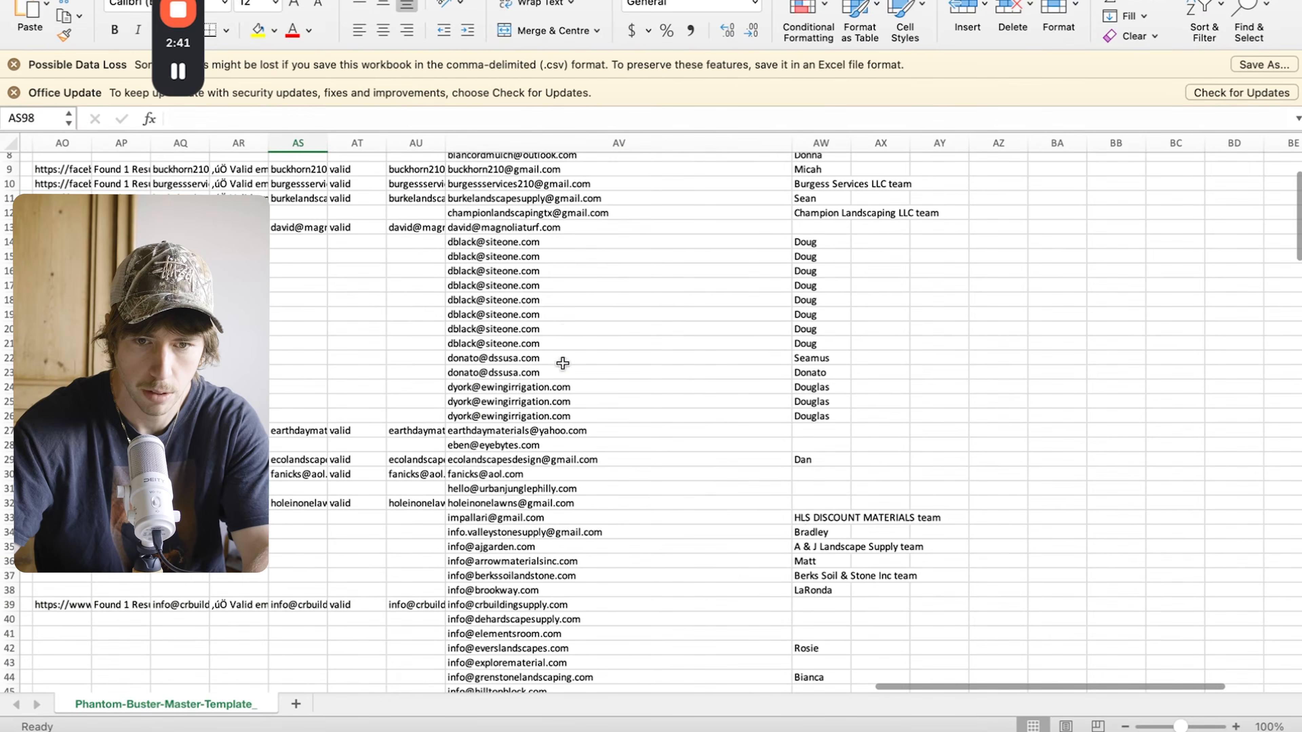
pyautogui.scroll(-3, 534, 316)
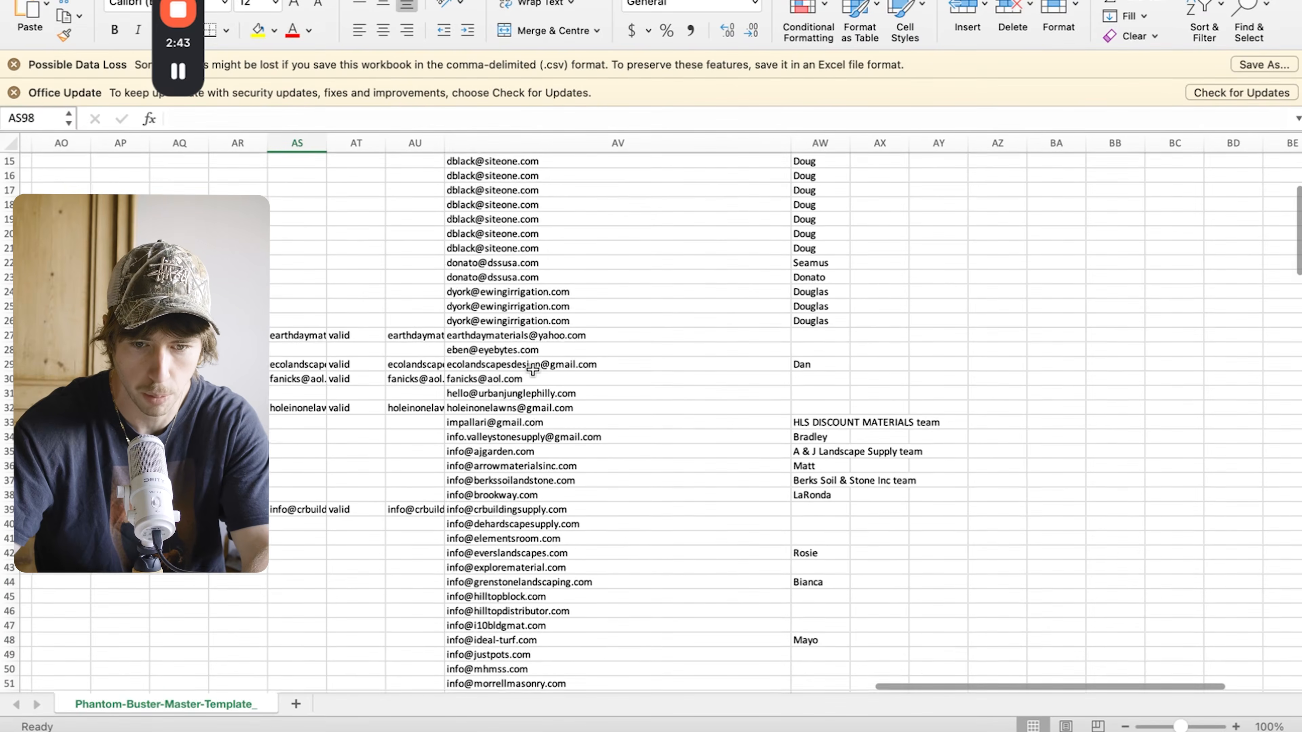
pyautogui.scroll(3, 585, 401)
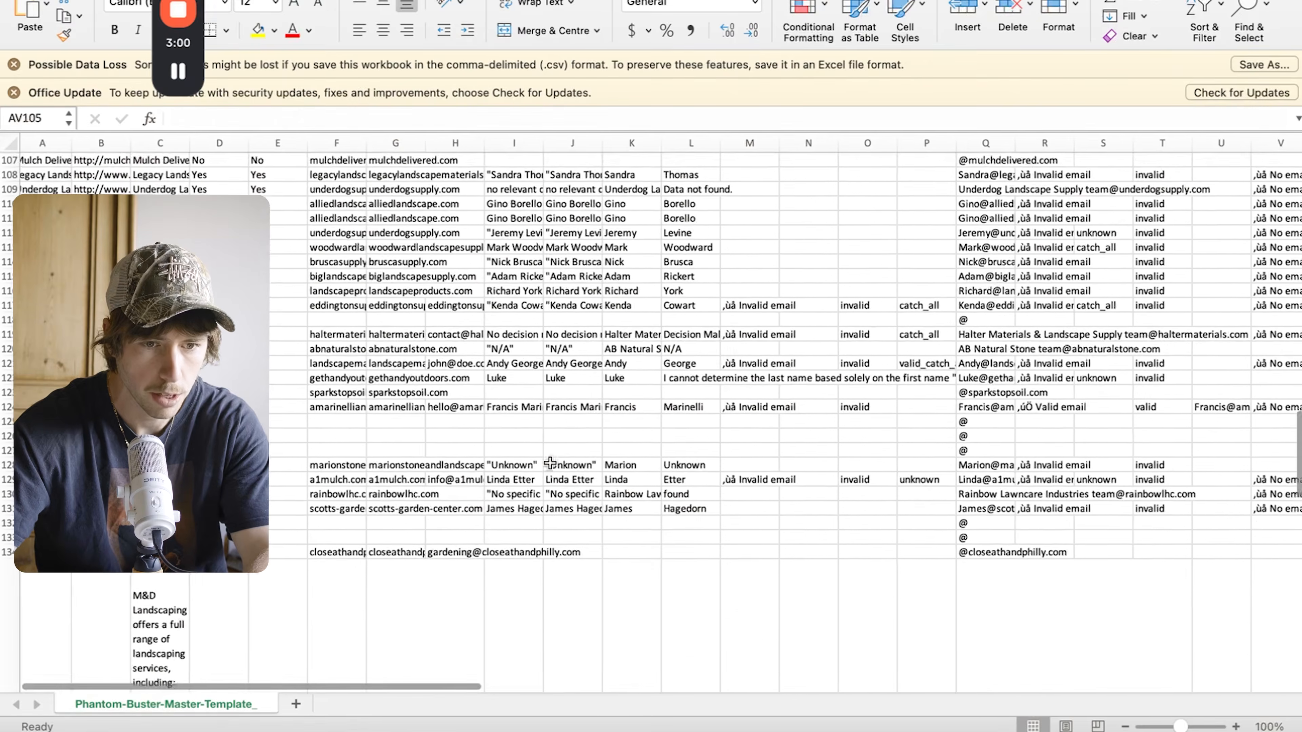
# Check the columns of the rows without a verified email and select row 105 to mark where they begin.
pyautogui.hscroll(10, 550, 463)
pyautogui.hscroll(20, 550, 463)
pyautogui.hscroll(-20, 549, 463)
pyautogui.click(5, 355)
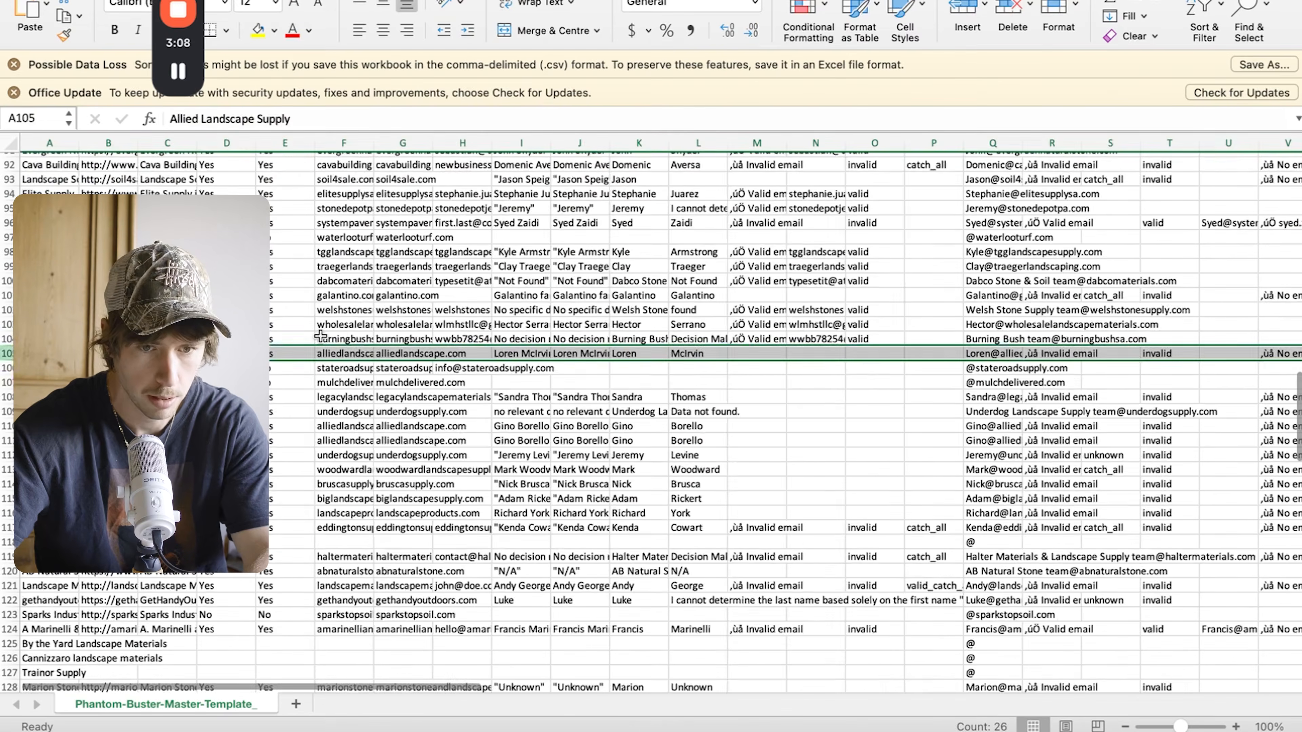
# Copy the Root Domain values from F105 down to the last filled row, covering the companies without a verified email.
pyautogui.scroll(20, 333, 338)
pyautogui.scroll(-18, 355, 347)
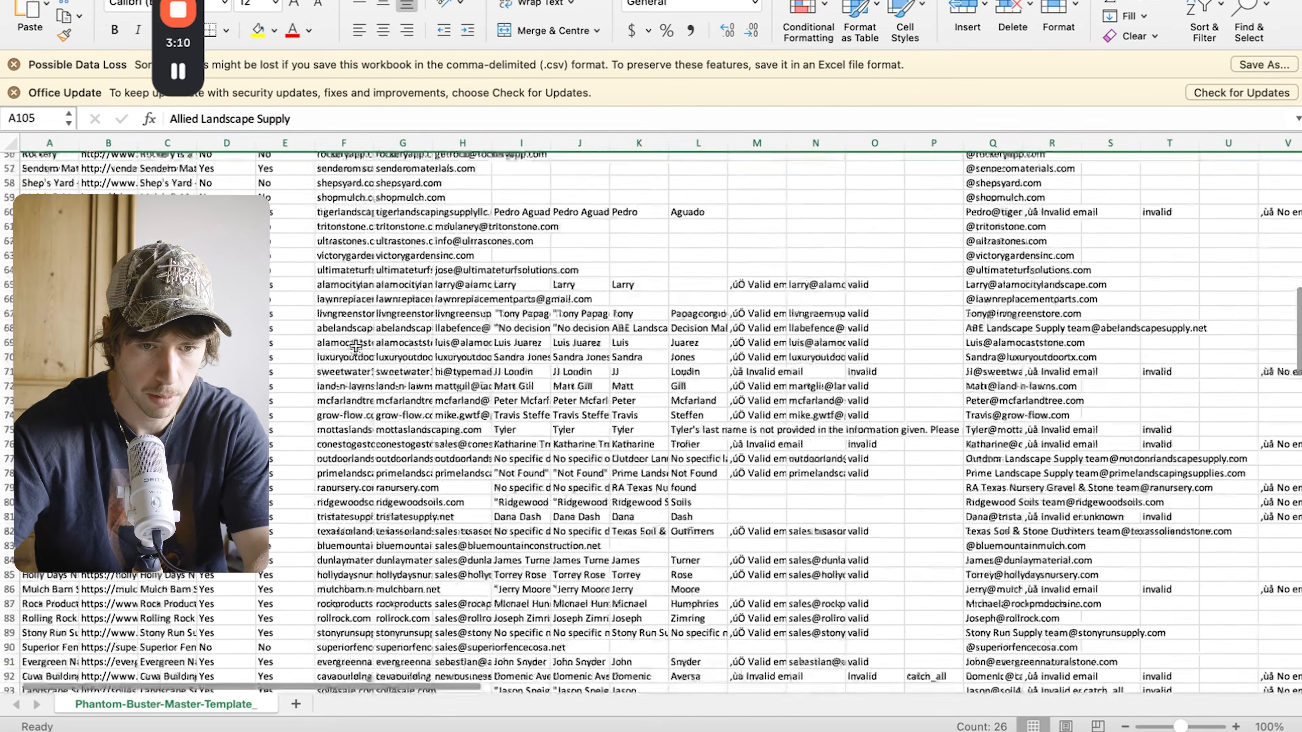
pyautogui.scroll(-12, 356, 348)
pyautogui.click(343, 343)
pyautogui.scroll(-2, 348, 462)
pyautogui.scroll(-12, 349, 491)
pyautogui.scroll(-15, 349, 490)
pyautogui.scroll(-6, 349, 490)
pyautogui.keyDown('shift'); pyautogui.click(349, 358); pyautogui.keyUp('shift')
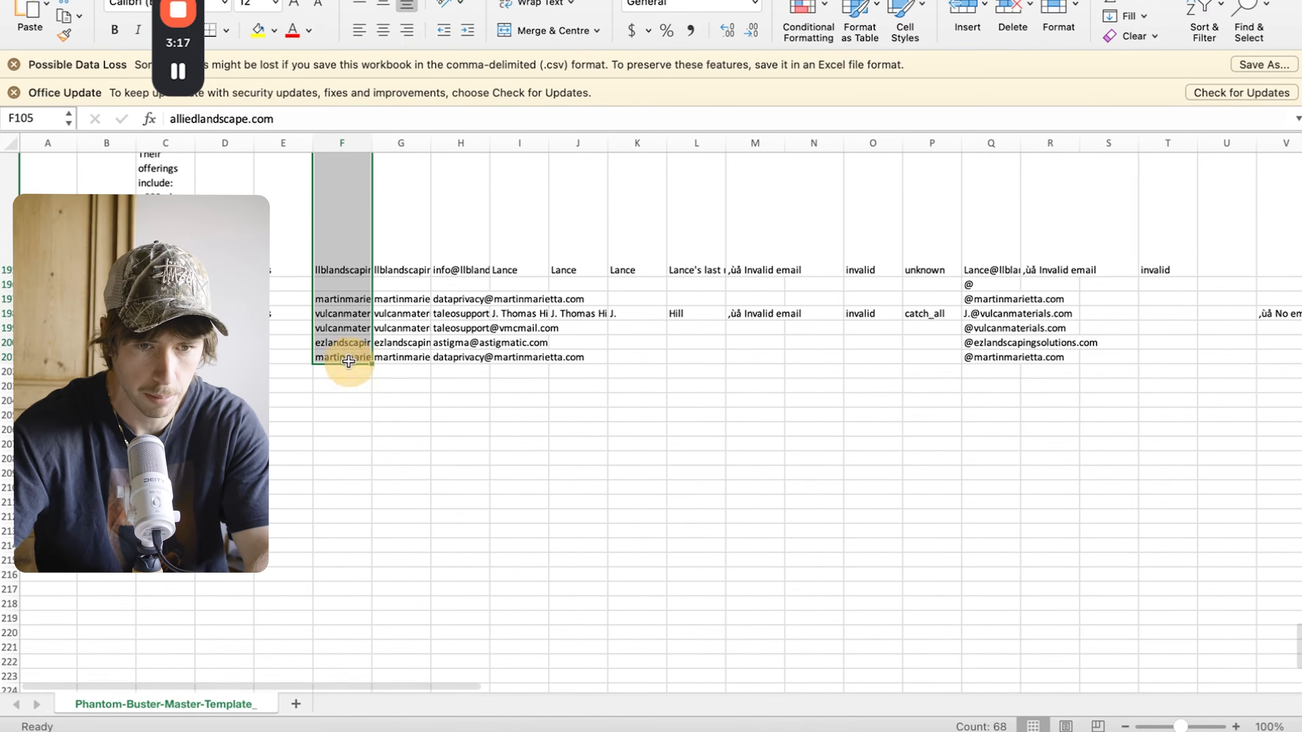
pyautogui.press('super+c')
pyautogui.scroll(20, 355, 444)
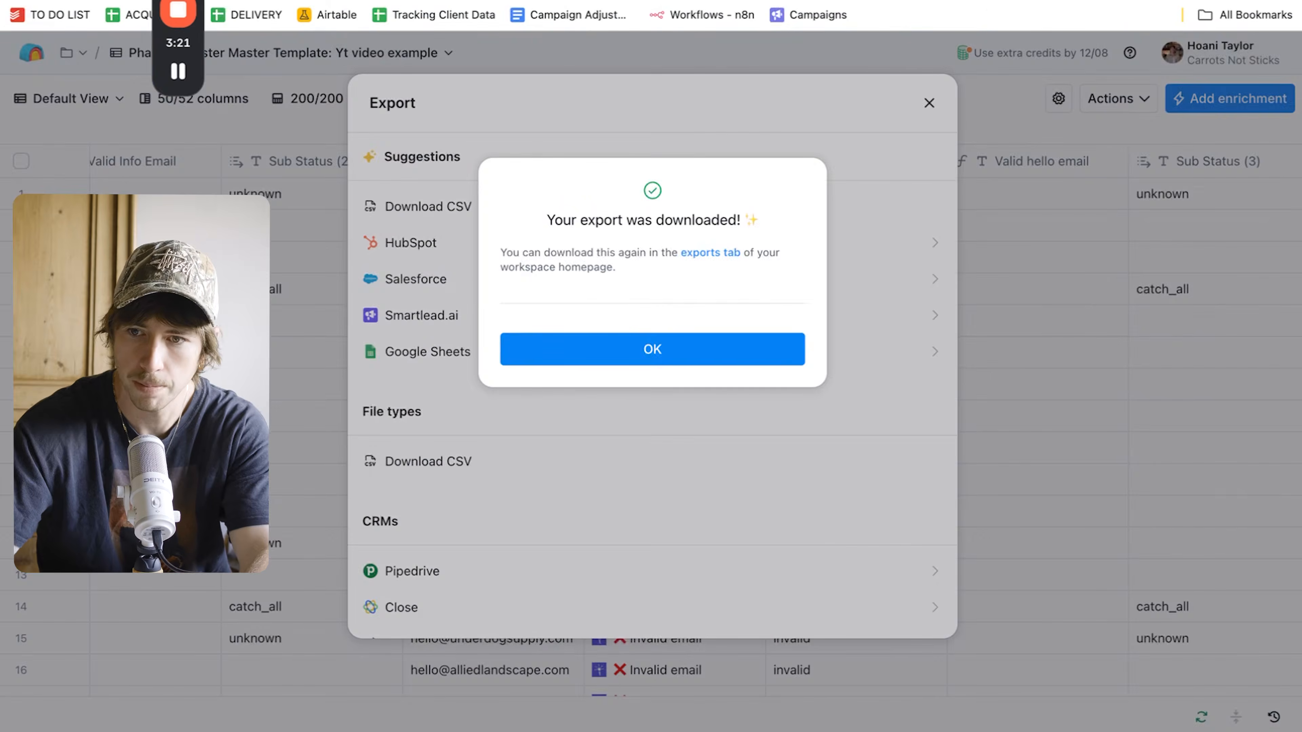
# Open Apollo in a new browser tab, log in and go to the company search.
pyautogui.press('super+t')
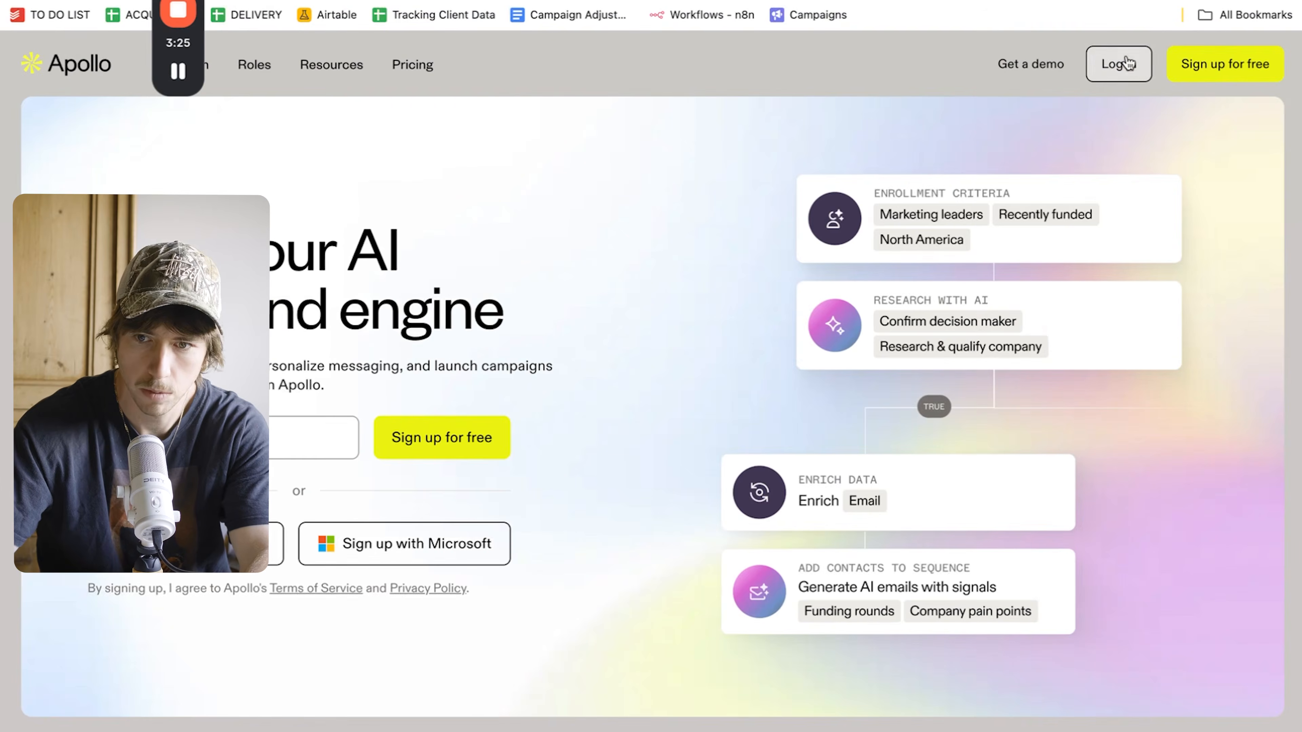
pyautogui.click(1125, 64)
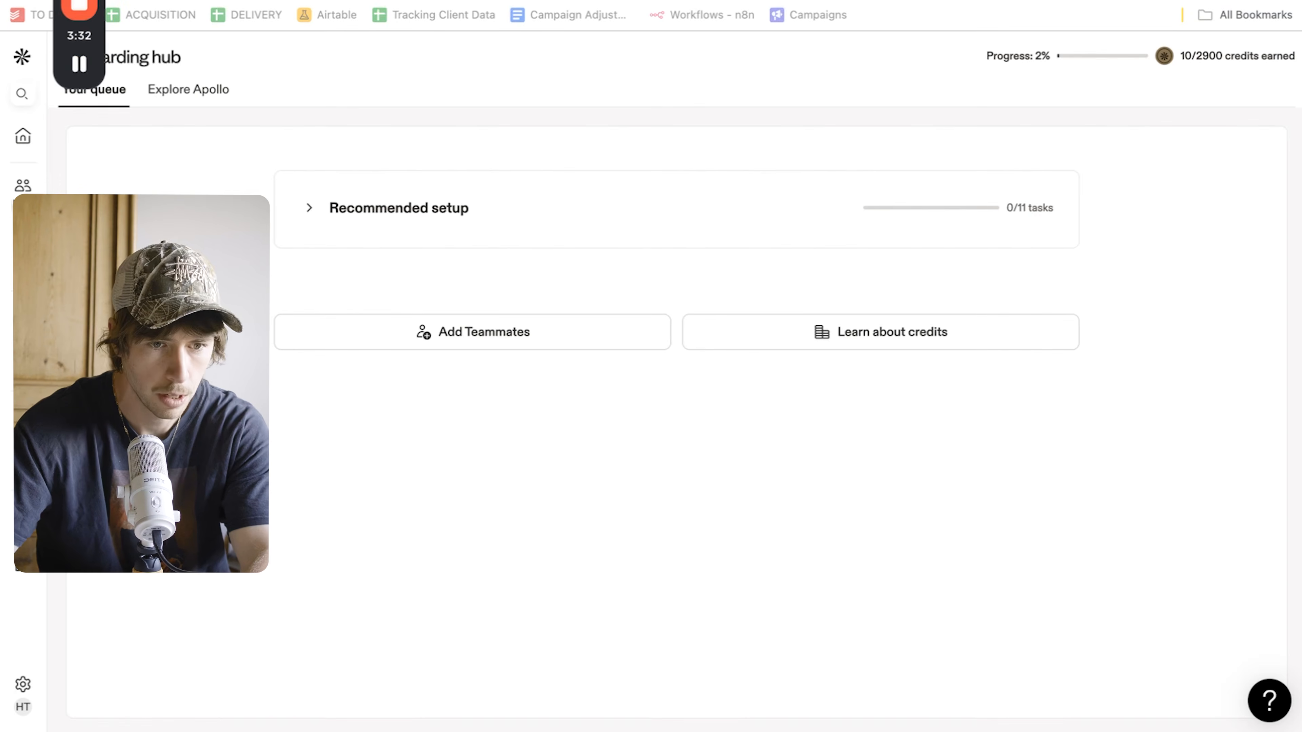
pyautogui.moveTo(12, 208)
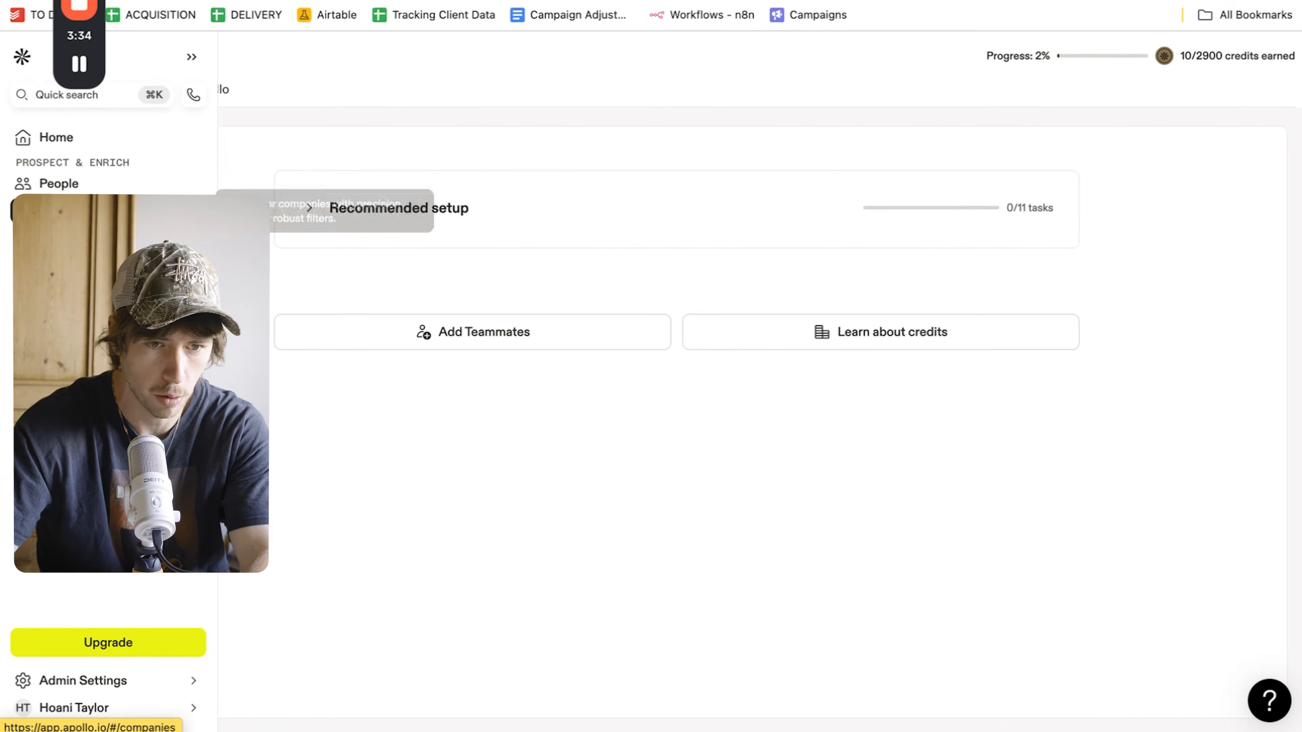
pyautogui.click(31, 208)
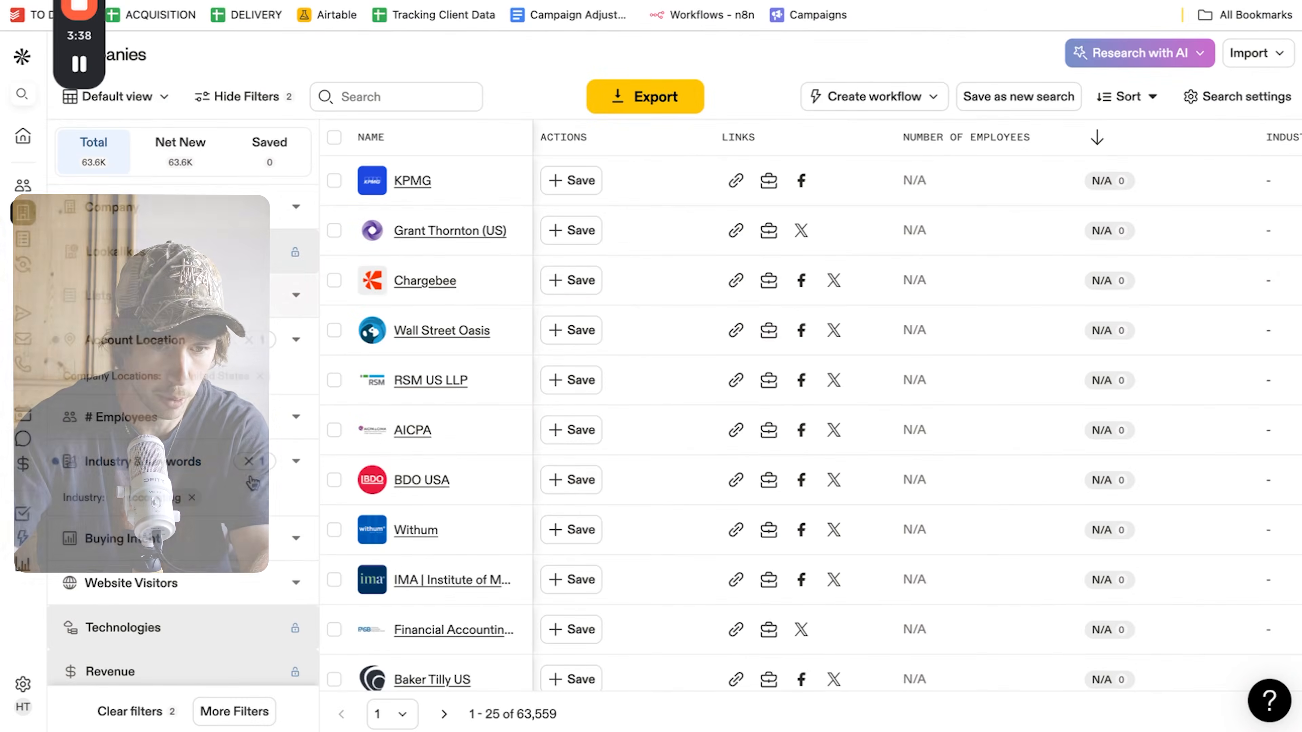
# Clear the industry and account location filters and search for the copied root domains as the included list of companies.
pyautogui.click(249, 462)
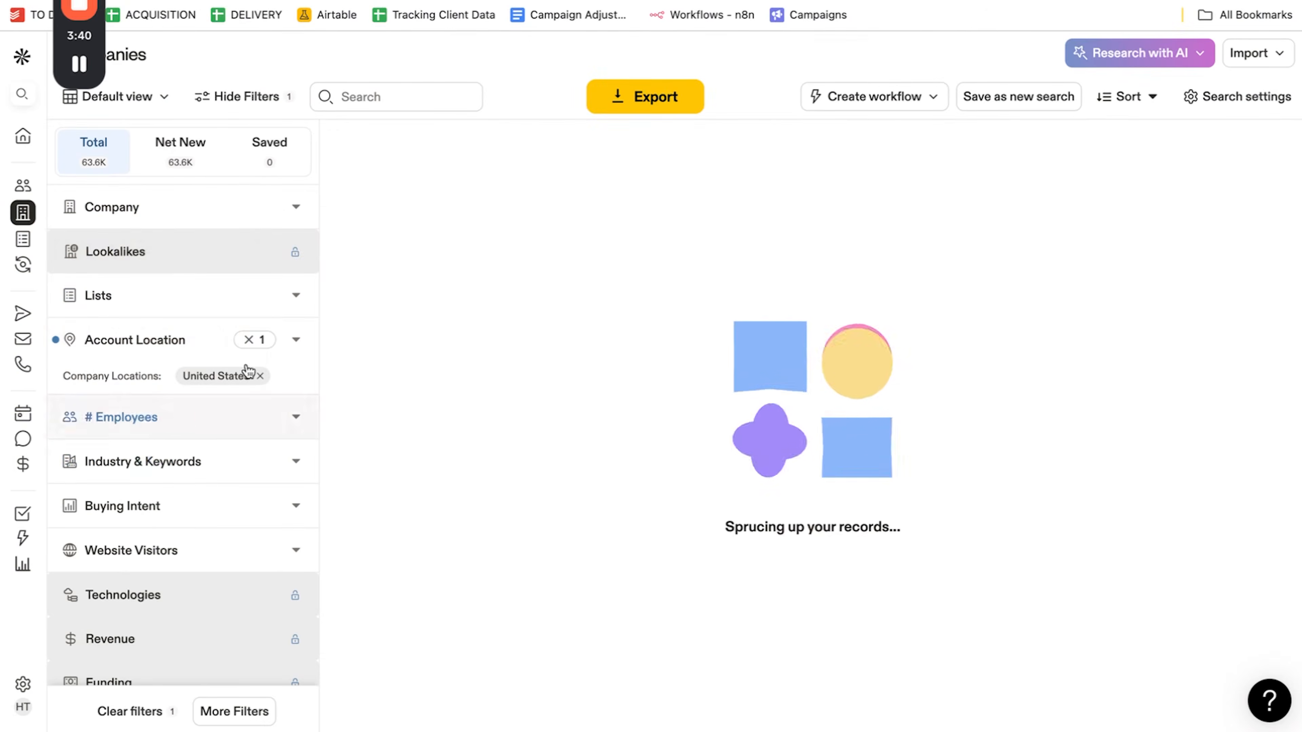
pyautogui.click(240, 342)
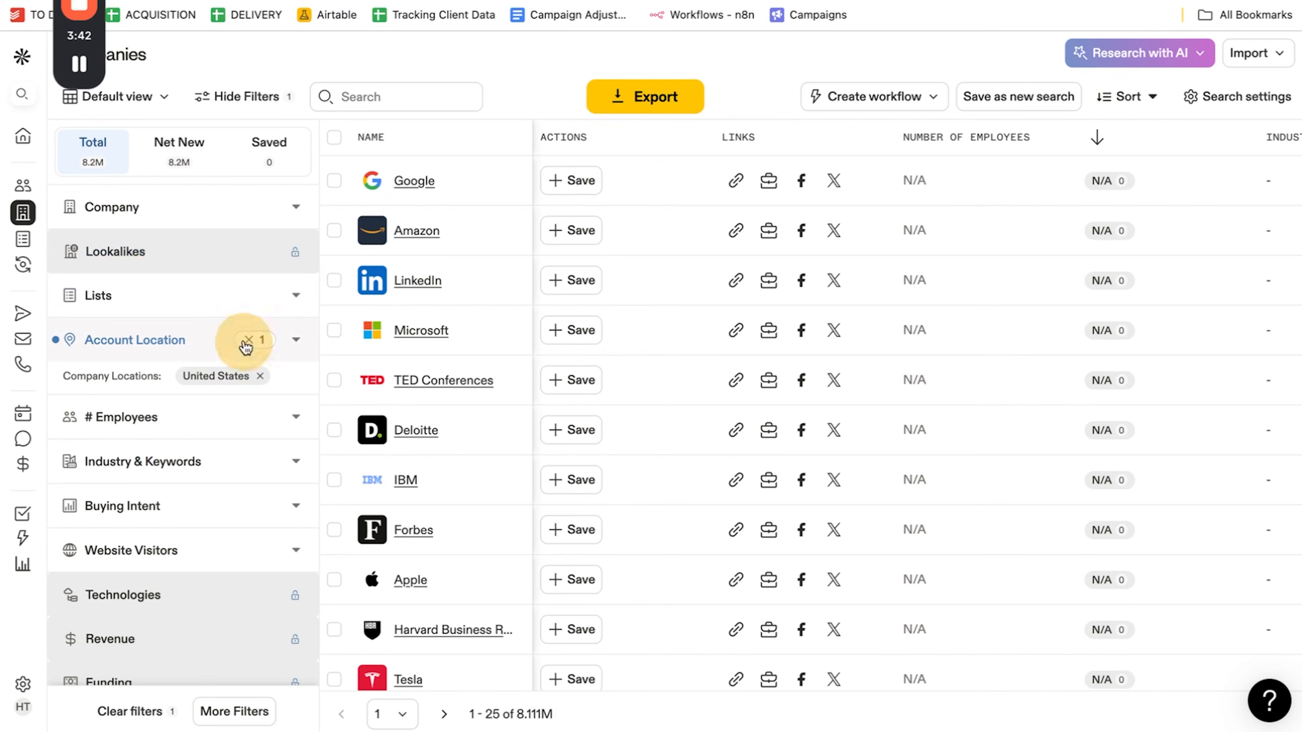
pyautogui.click(271, 218)
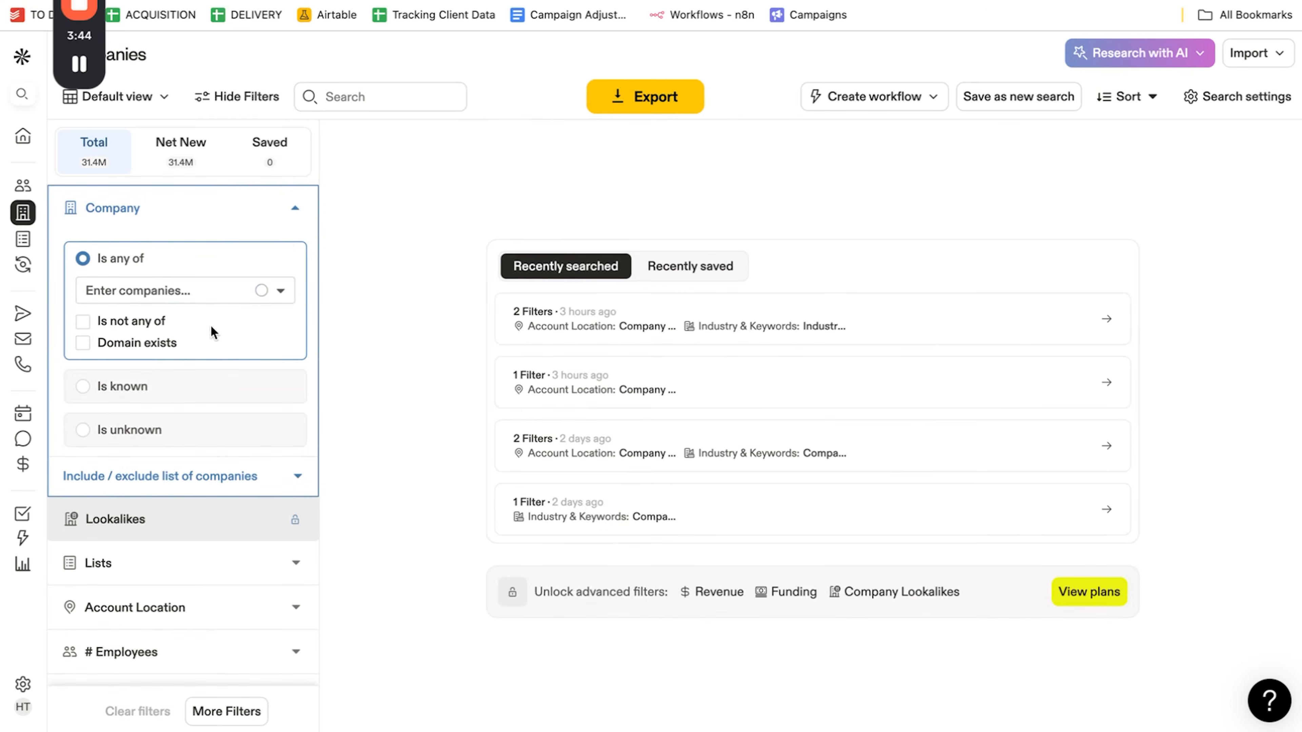
pyautogui.click(157, 475)
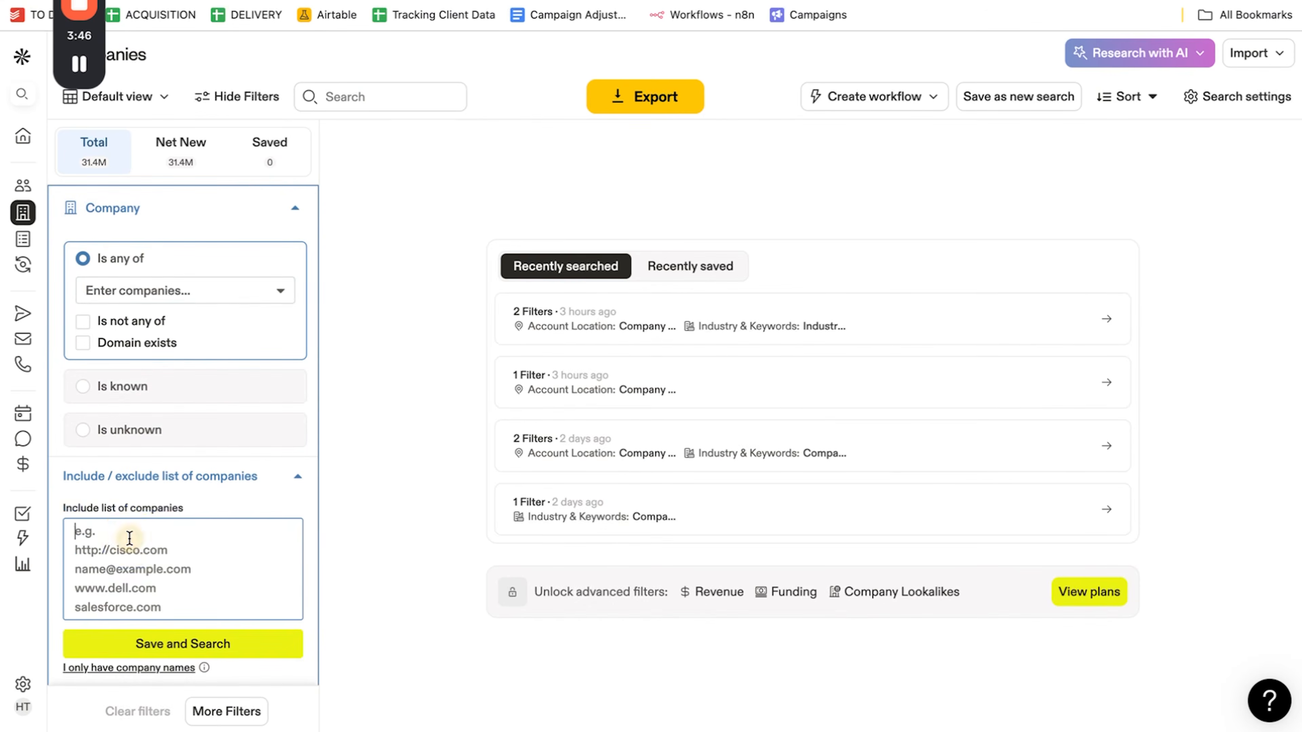
pyautogui.press('super+v')
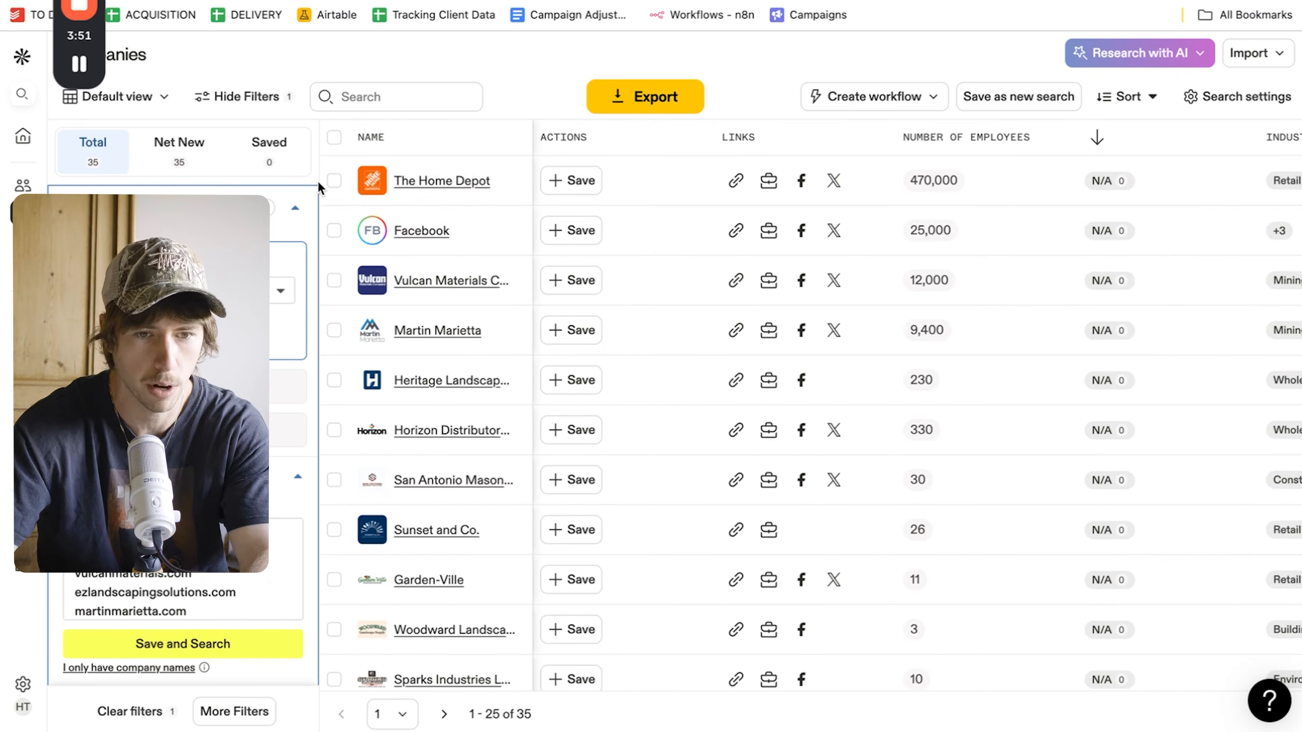
# Check the copied domain rows in the Excel sheet from row 105 to the last row, and return to Apollo.
pyautogui.hotkey('ctrl', 'Left')
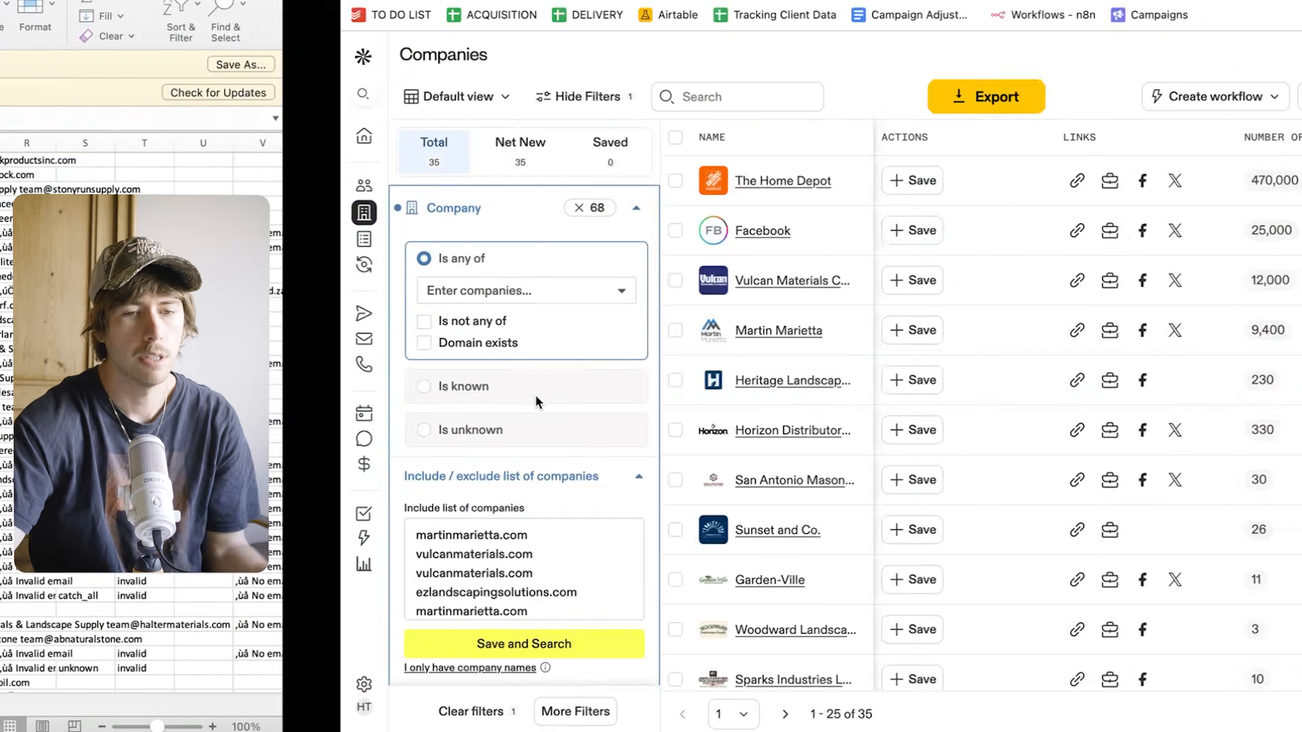
pyautogui.scroll(-2, 536, 400)
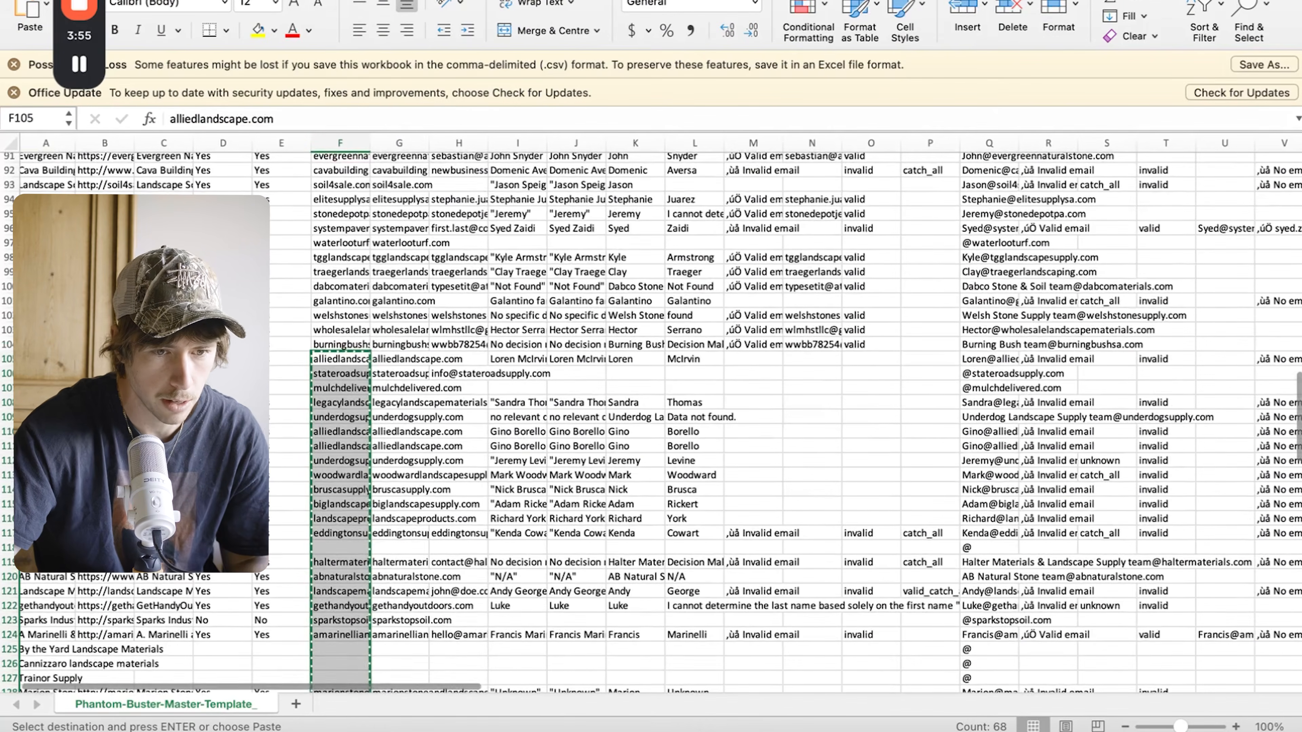
pyautogui.scroll(-20, 596, 405)
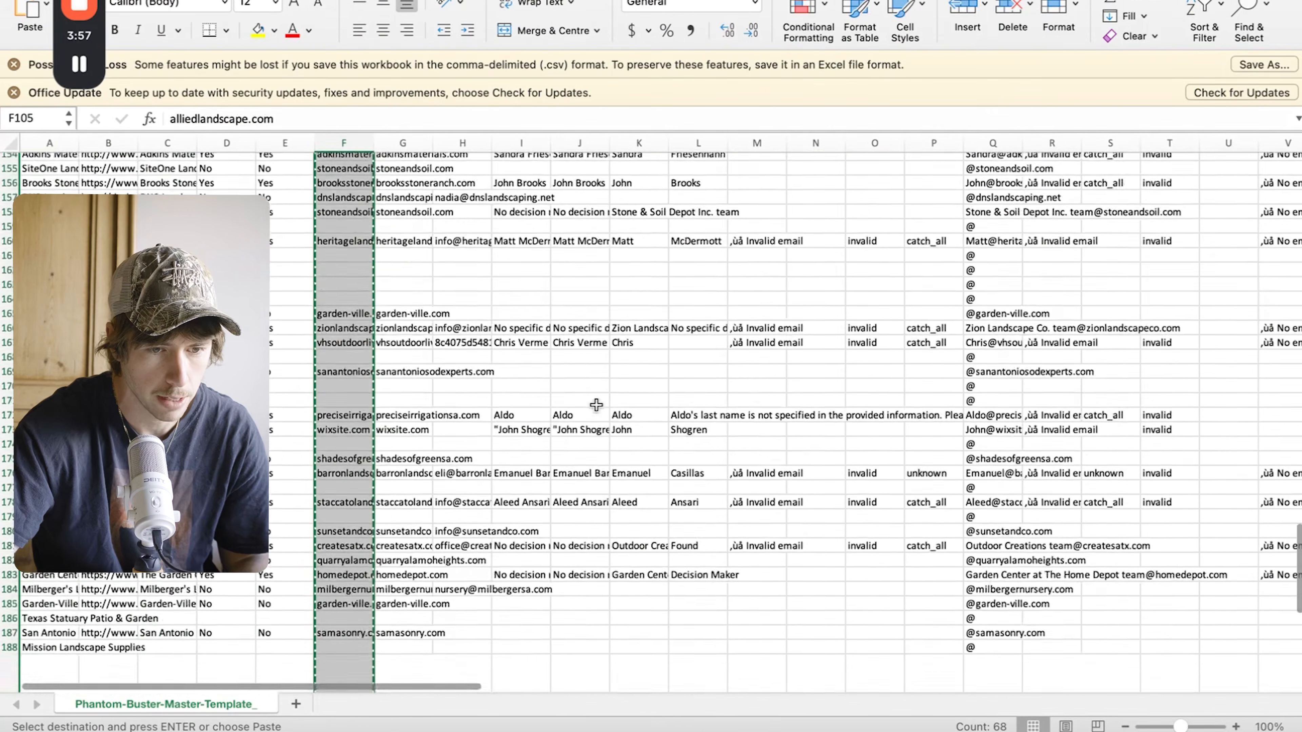
pyautogui.scroll(20, 595, 405)
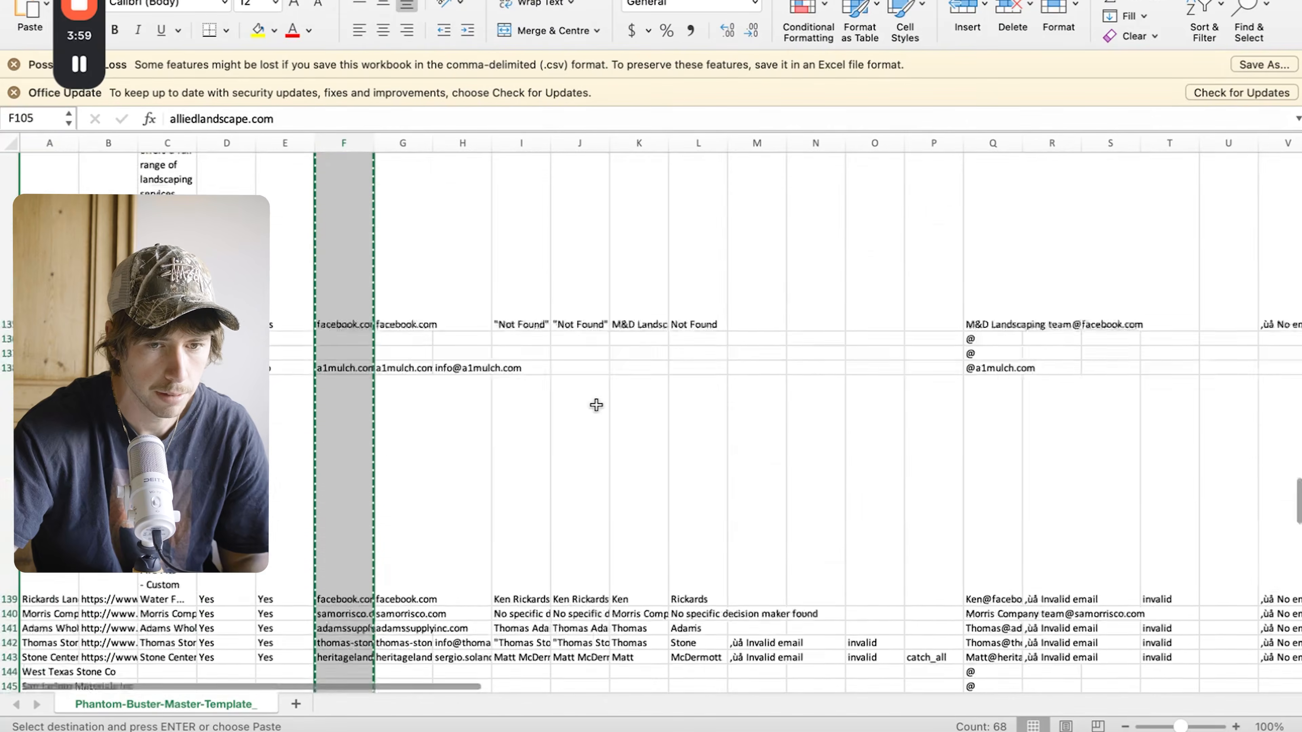
pyautogui.scroll(-4, 595, 405)
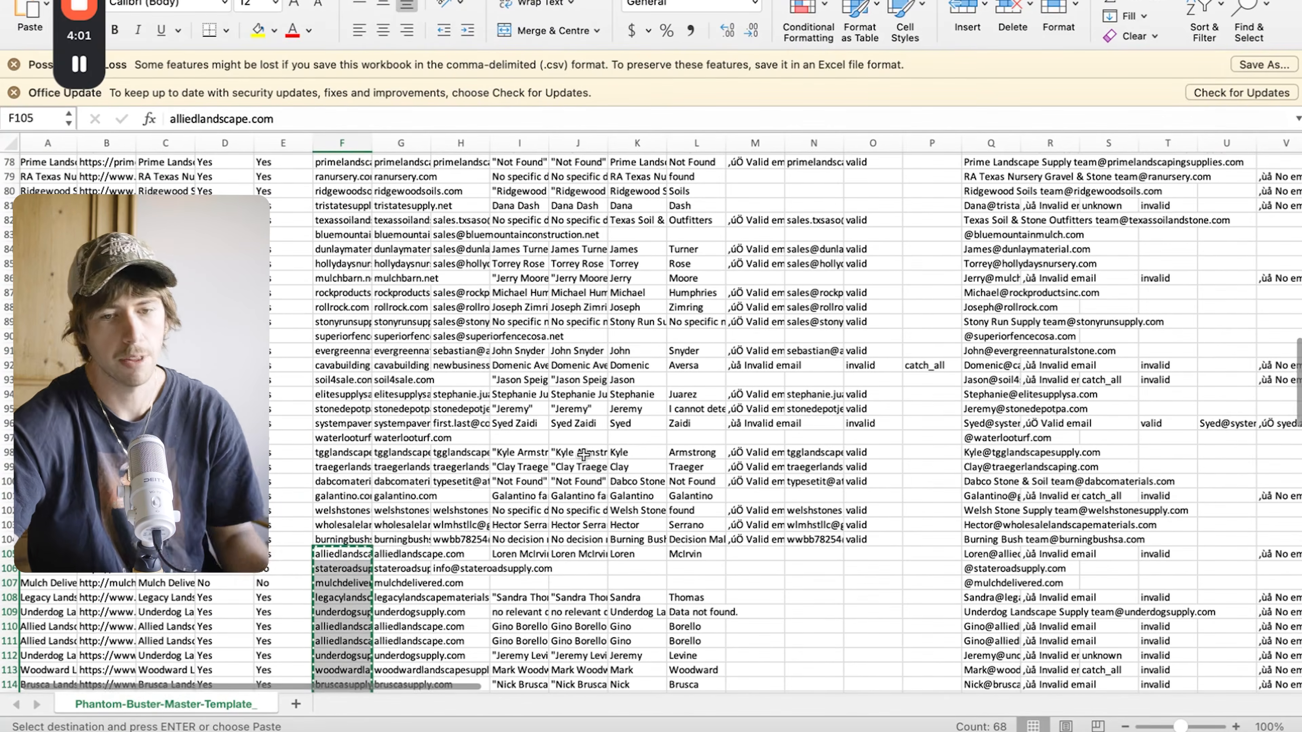
pyautogui.hotkey('ctrl', 'Right')
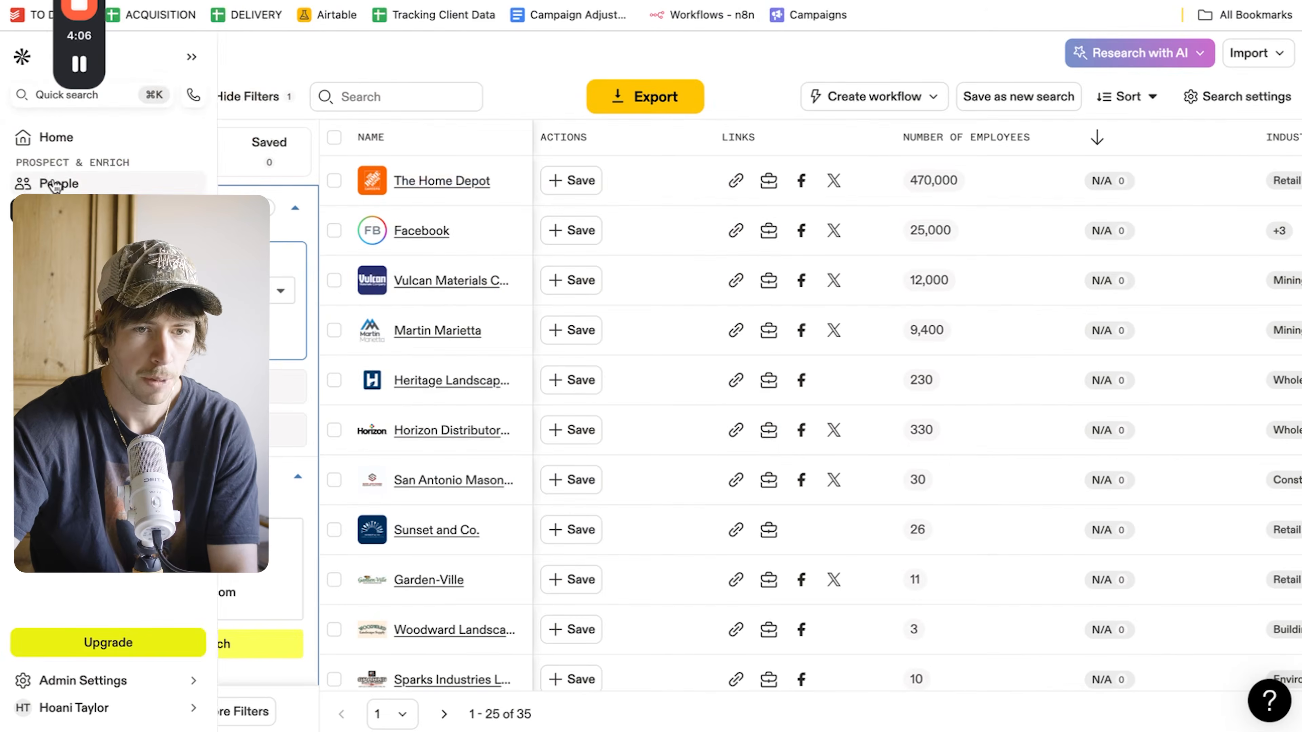
# Switch to the people search for the same companies, look through the contacts and expand the # Employees filter.
pyautogui.click(129, 183)
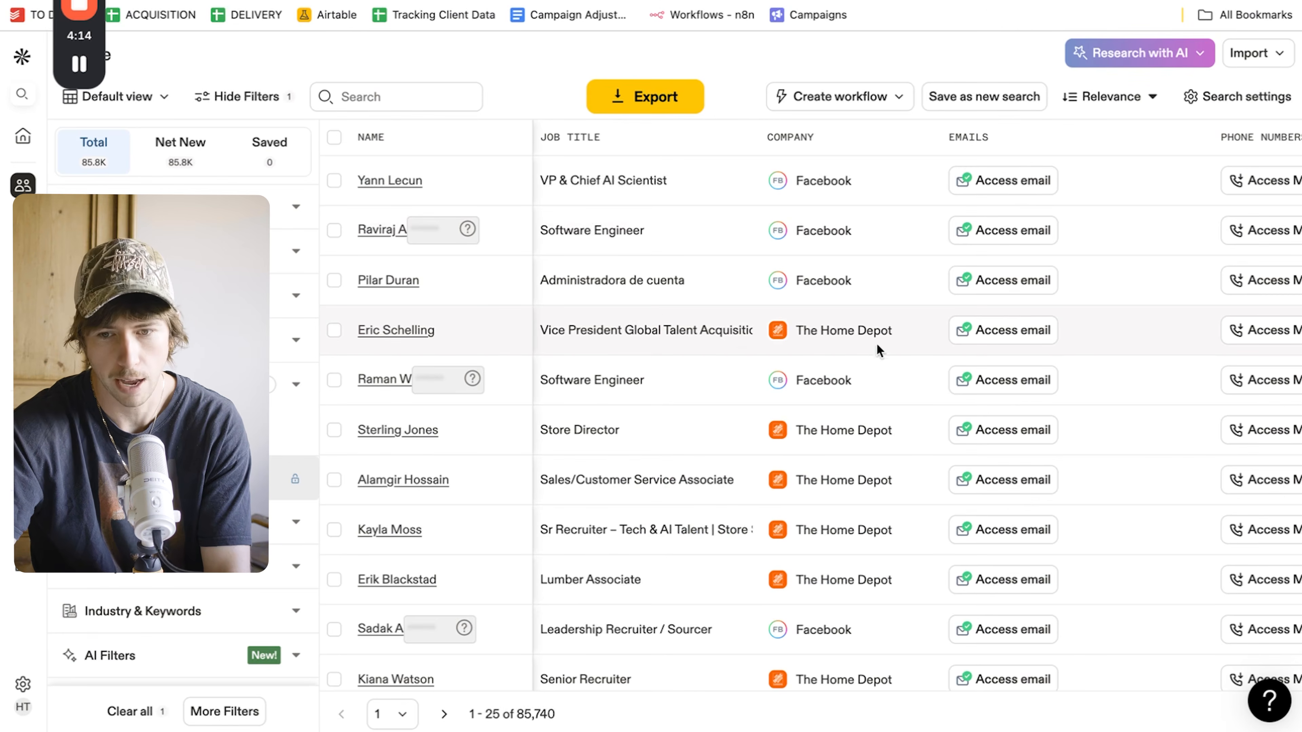
pyautogui.scroll(1, 845, 253)
pyautogui.scroll(-9, 820, 364)
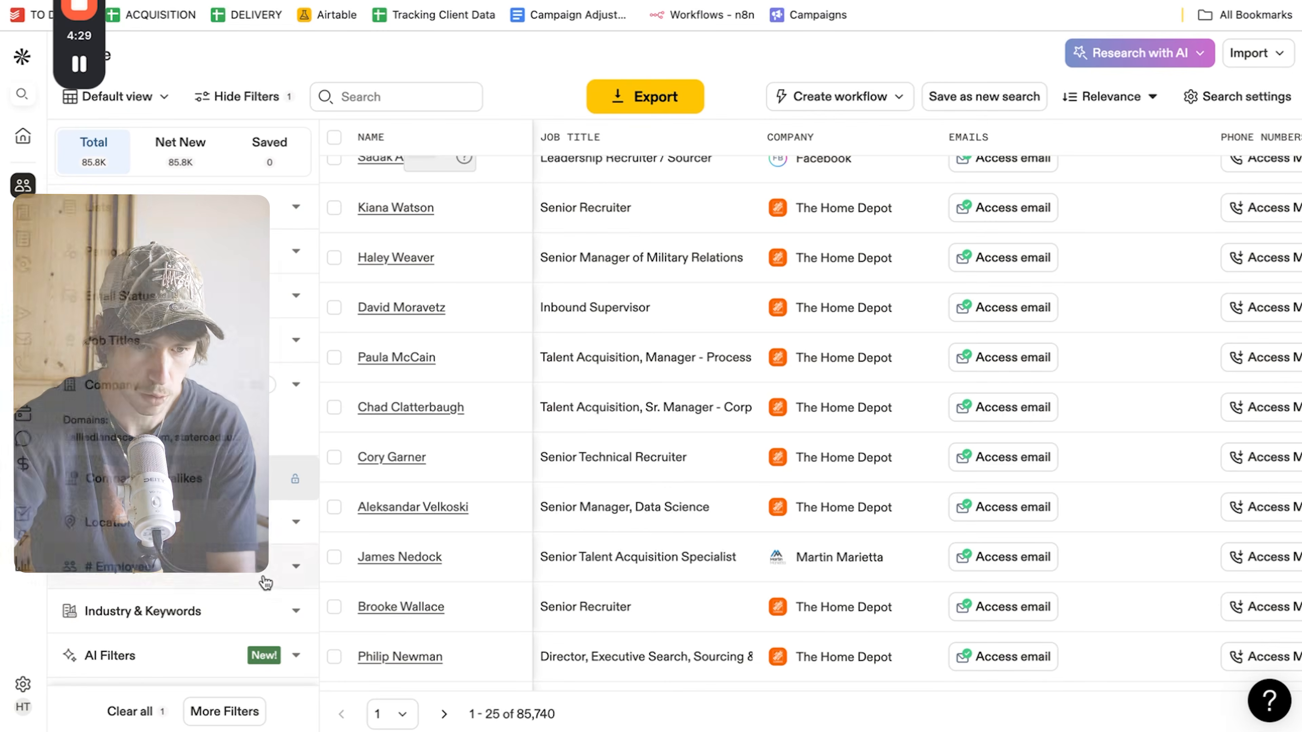
pyautogui.scroll(-3, 265, 583)
pyautogui.scroll(3, 265, 583)
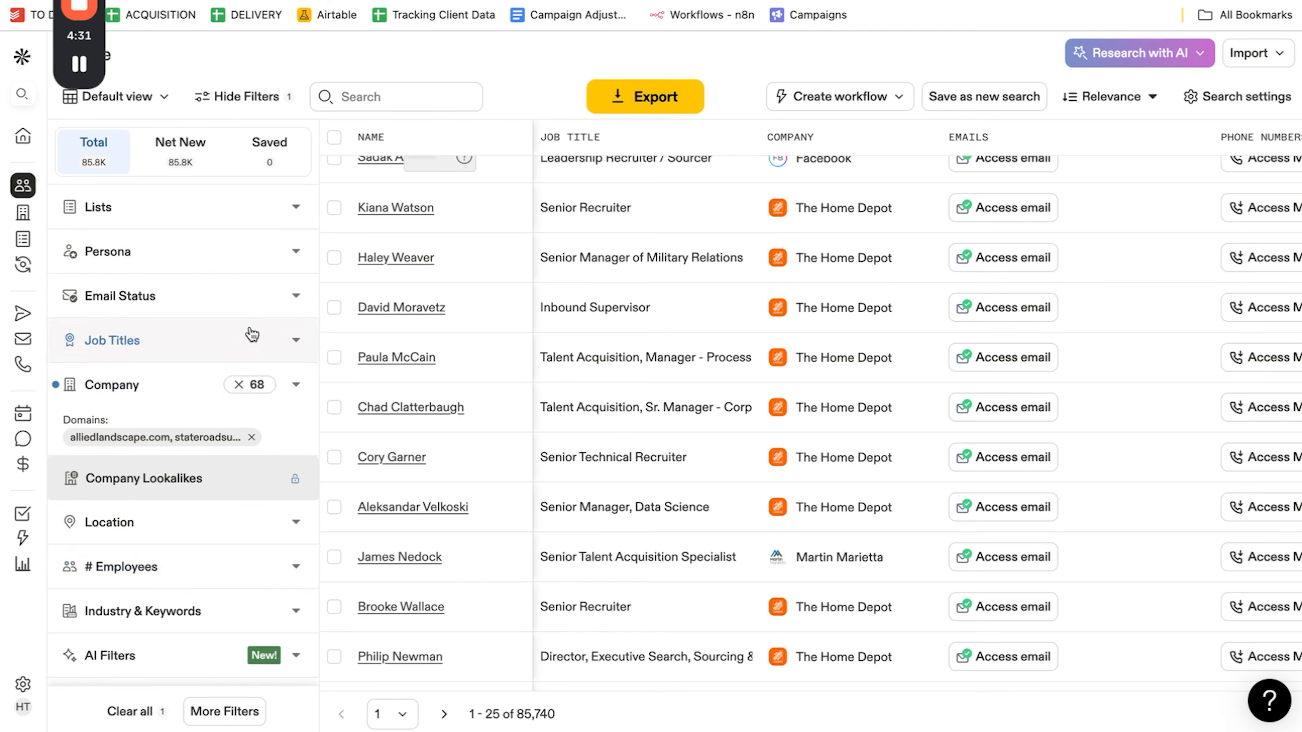
pyautogui.click(262, 571)
pyautogui.scroll(-5, 264, 579)
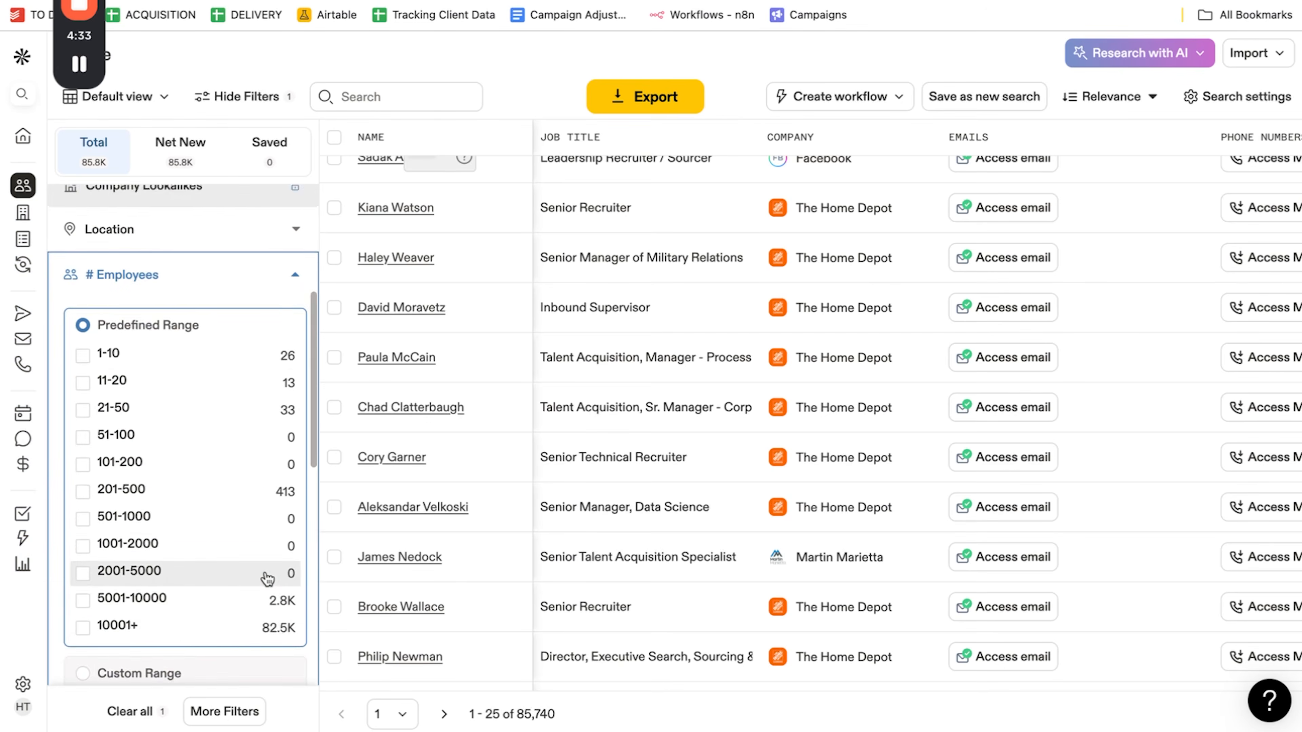
# Try limiting the people search to the 5001-10000 and 10001+ employee ranges, and remove both ranges again.
pyautogui.click(83, 577)
pyautogui.click(82, 603)
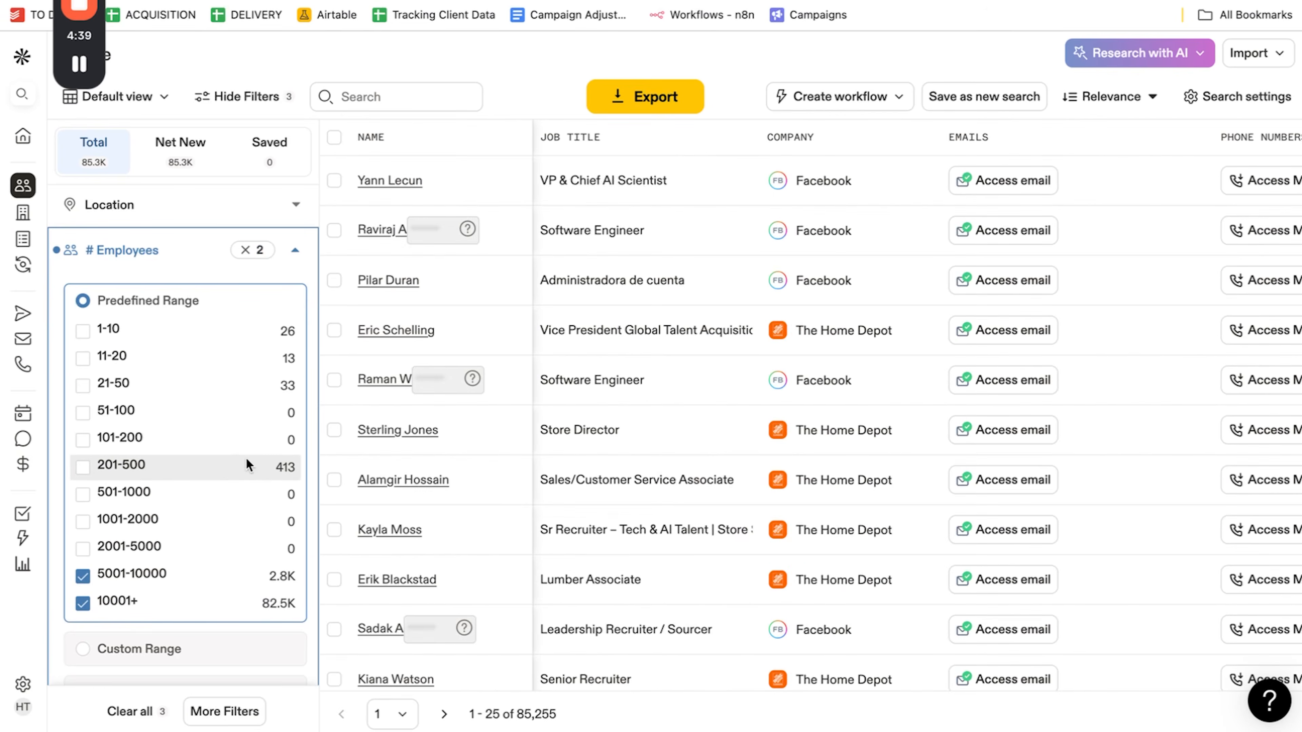
pyautogui.scroll(-1, 702, 520)
pyautogui.scroll(1, 703, 521)
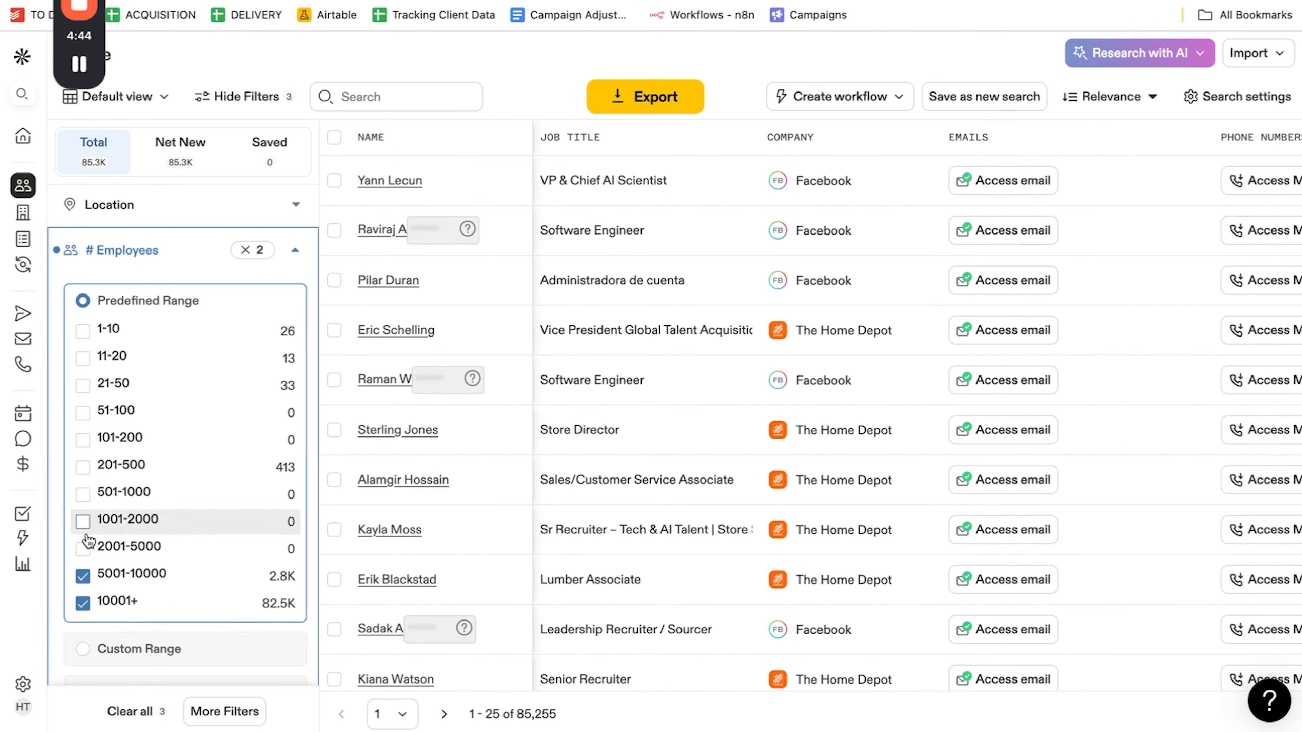
pyautogui.click(83, 578)
pyautogui.click(84, 603)
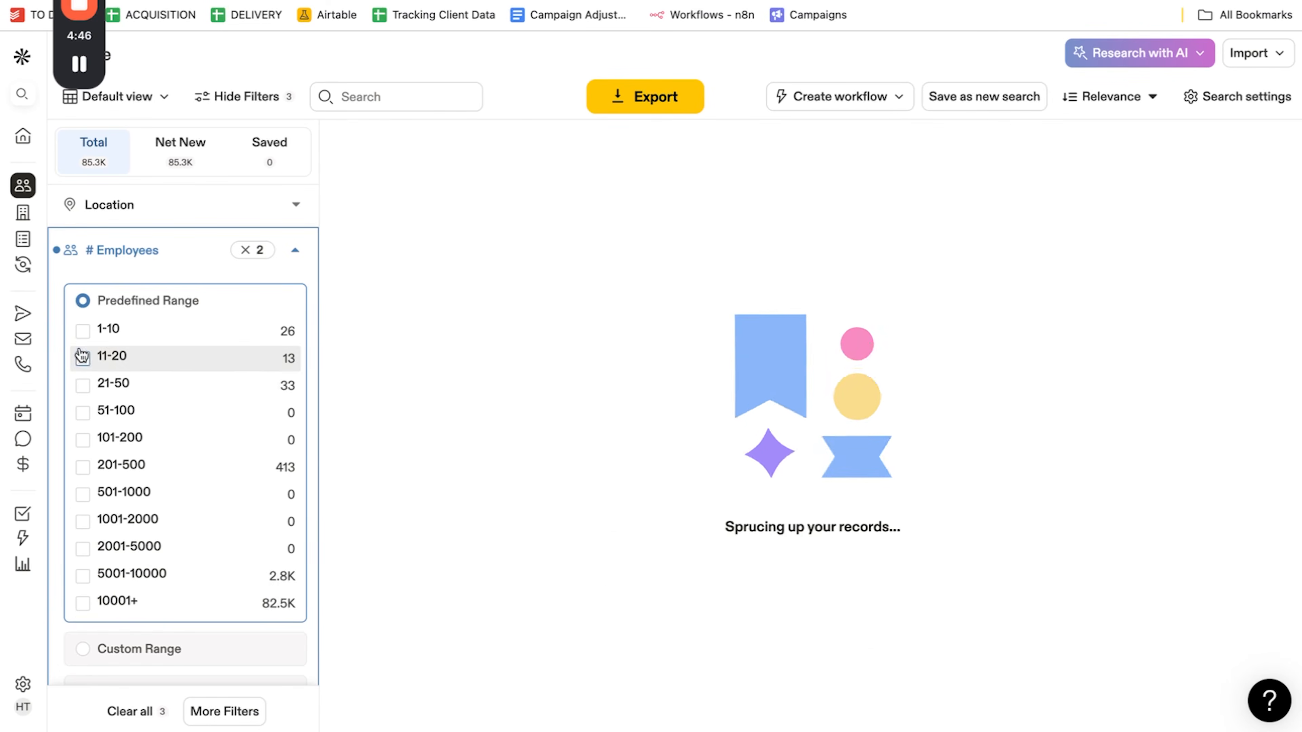
# Filter the people search to the 1-10, 11-20 and 21-50 employee ranges and check the resulting contact columns.
pyautogui.click(82, 331)
pyautogui.click(83, 358)
pyautogui.click(83, 387)
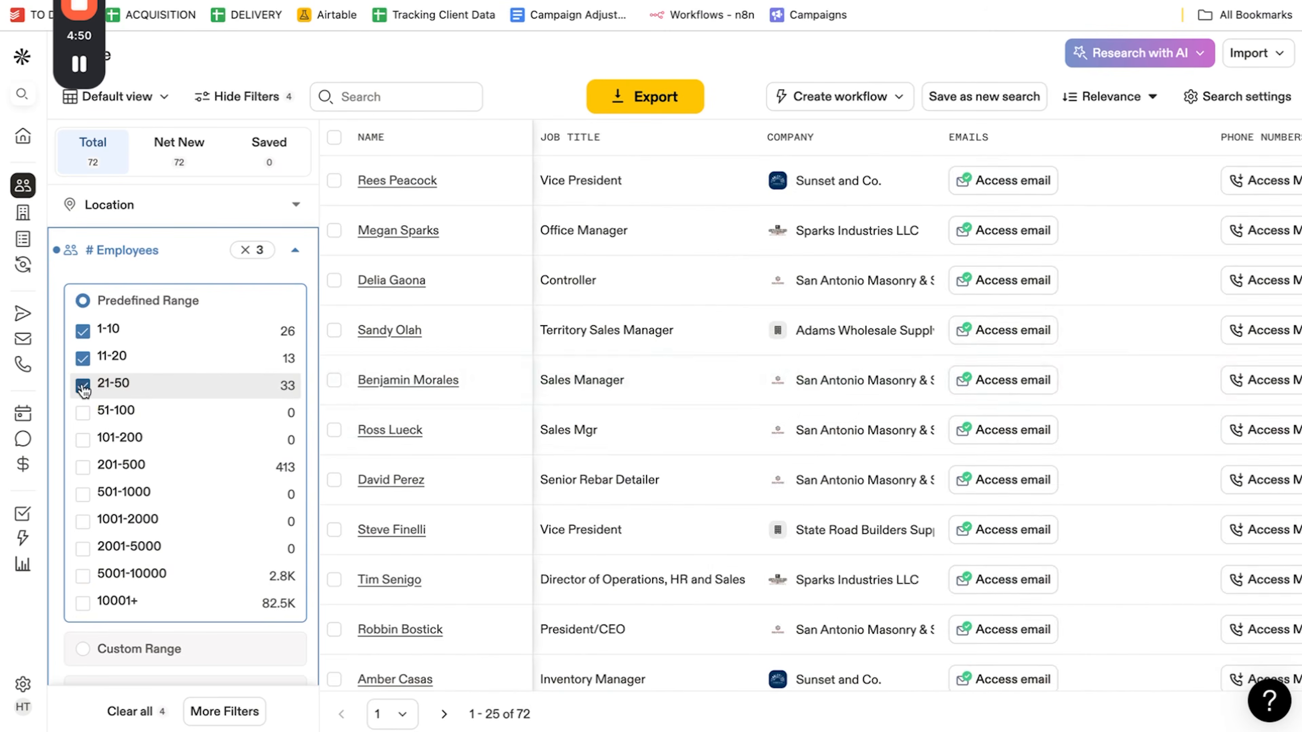
pyautogui.hscroll(8, 1059, 413)
pyautogui.hscroll(-8, 1060, 413)
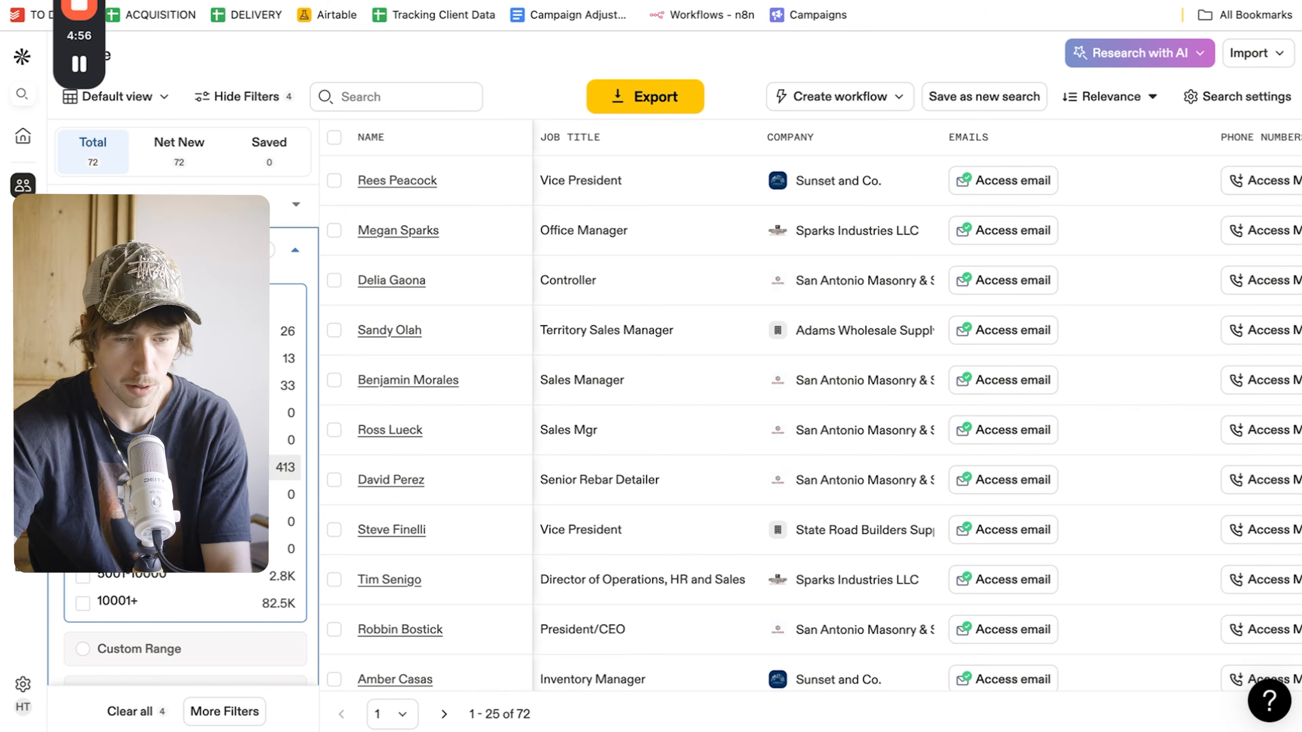
# Try adding the 201-500 employee range, look through the contacts it adds, and remove the range again.
pyautogui.click(179, 466)
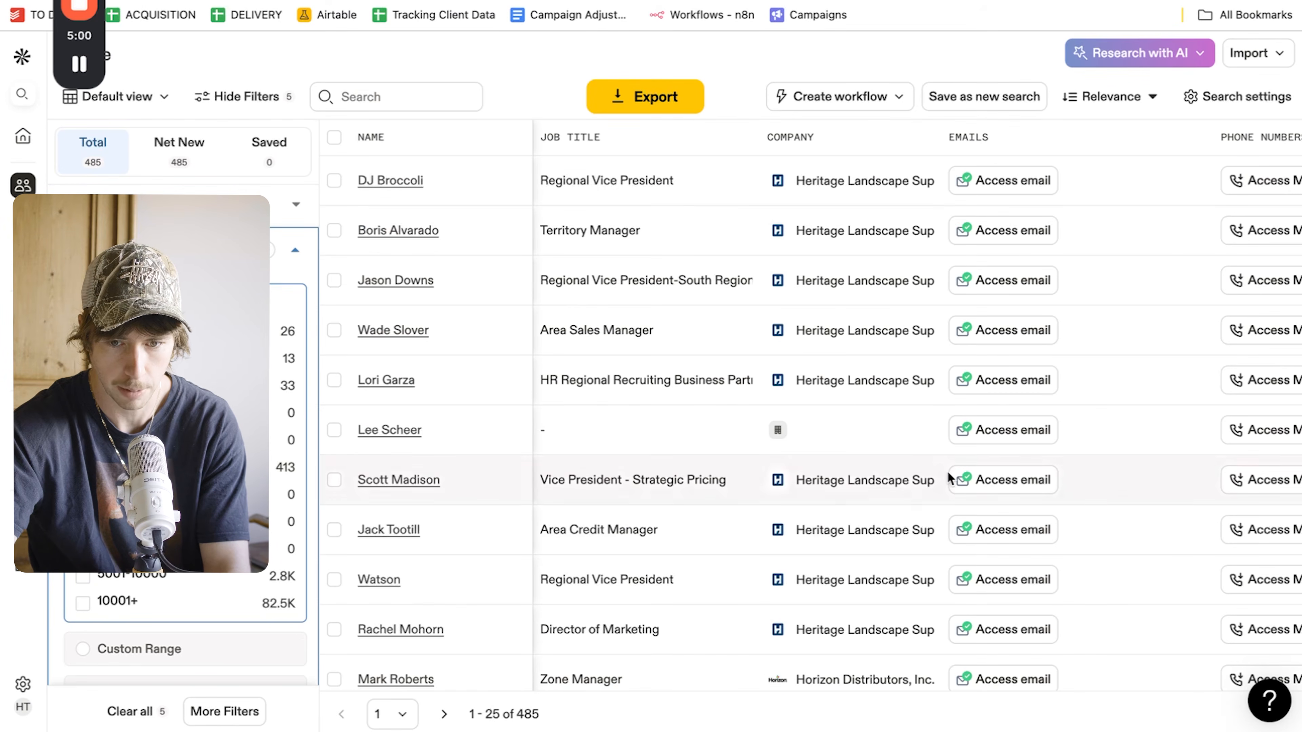
pyautogui.scroll(-15, 949, 477)
pyautogui.scroll(15, 948, 477)
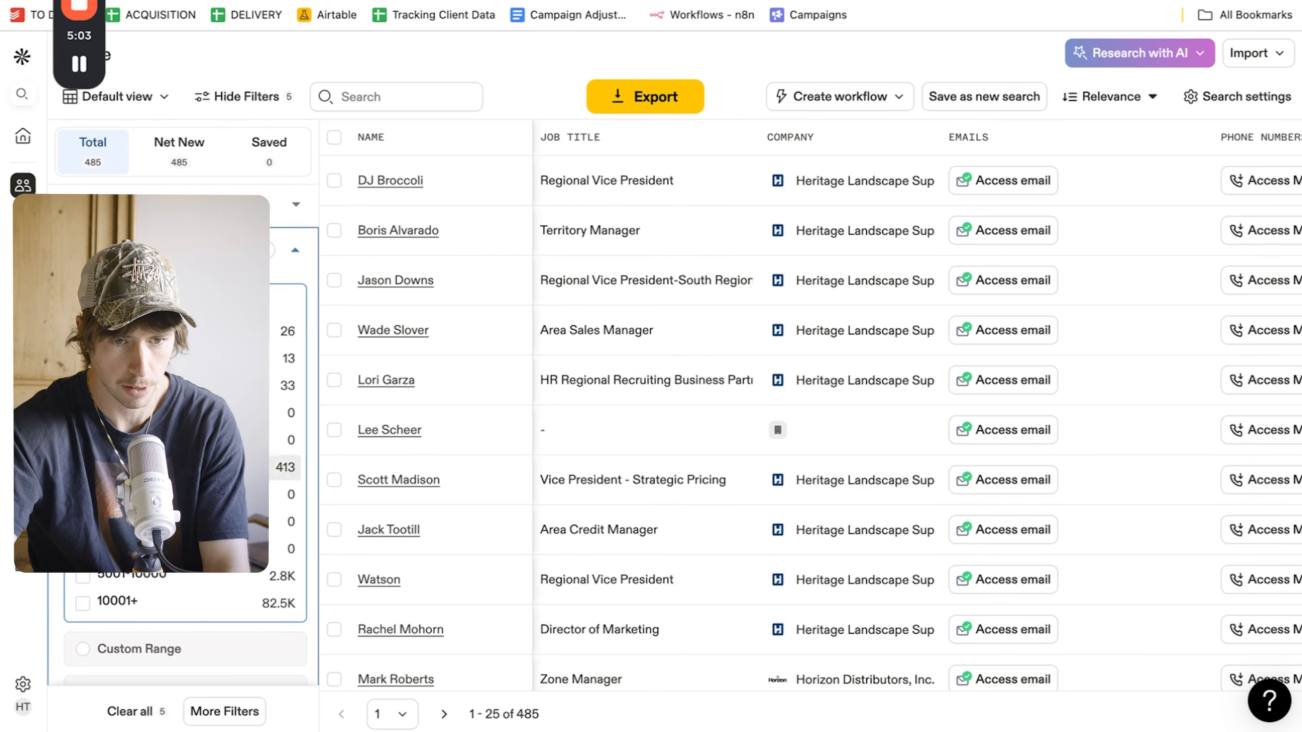
pyautogui.click(179, 466)
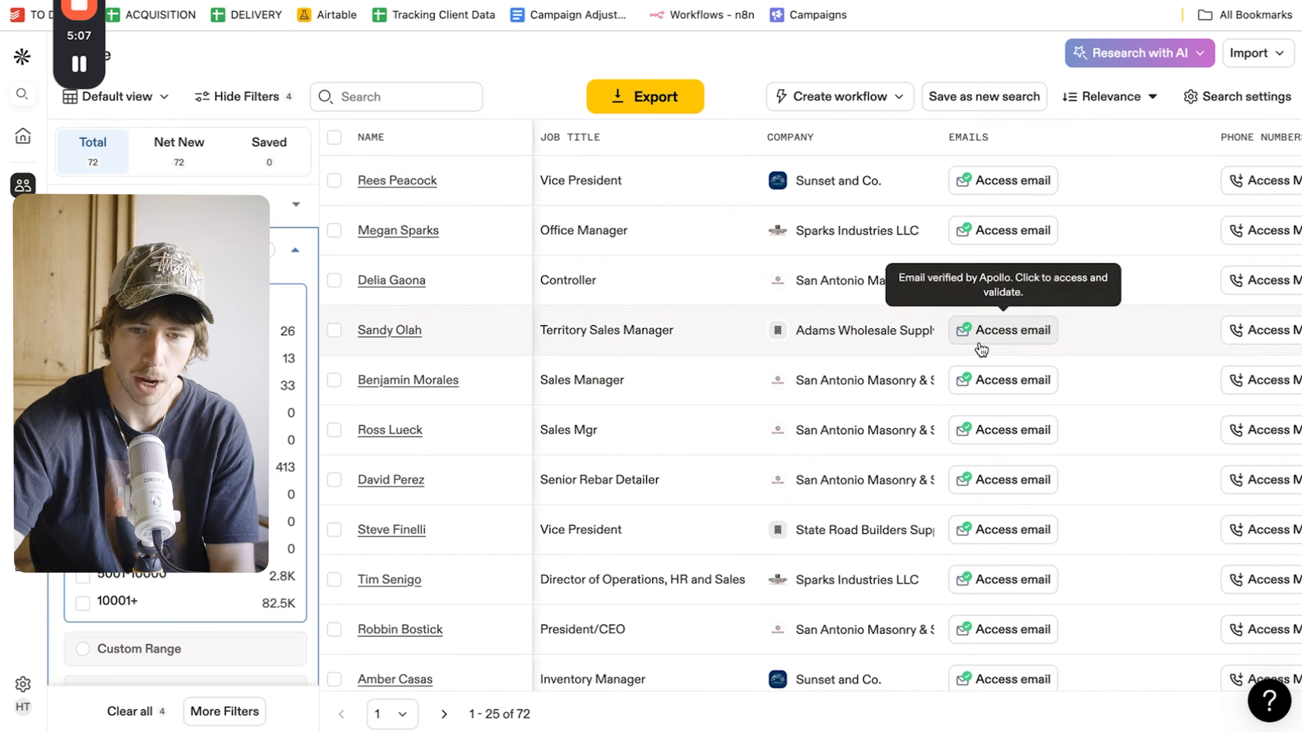
pyautogui.scroll(-3, 981, 350)
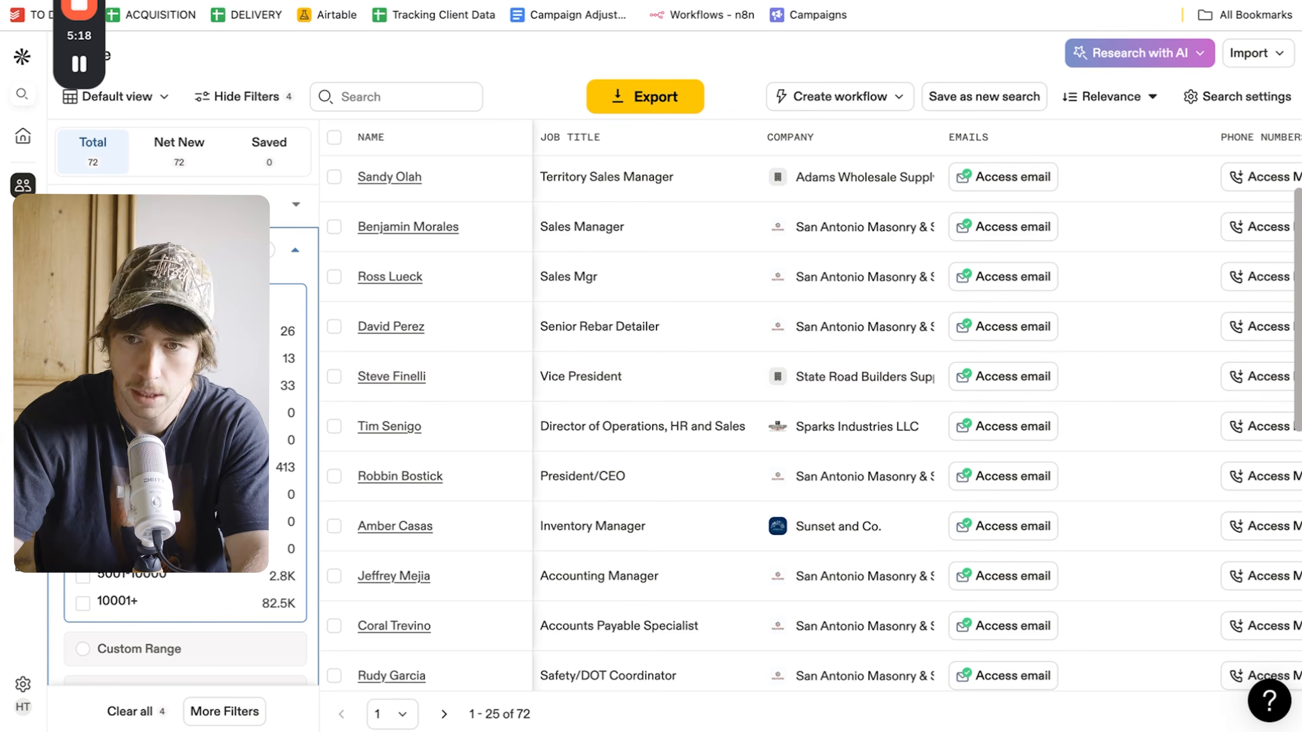
# Open ExportApollo in a new browser tab and log in to the Apollo Scraper dashboard.
pyautogui.hotkey('ctrl', 't')
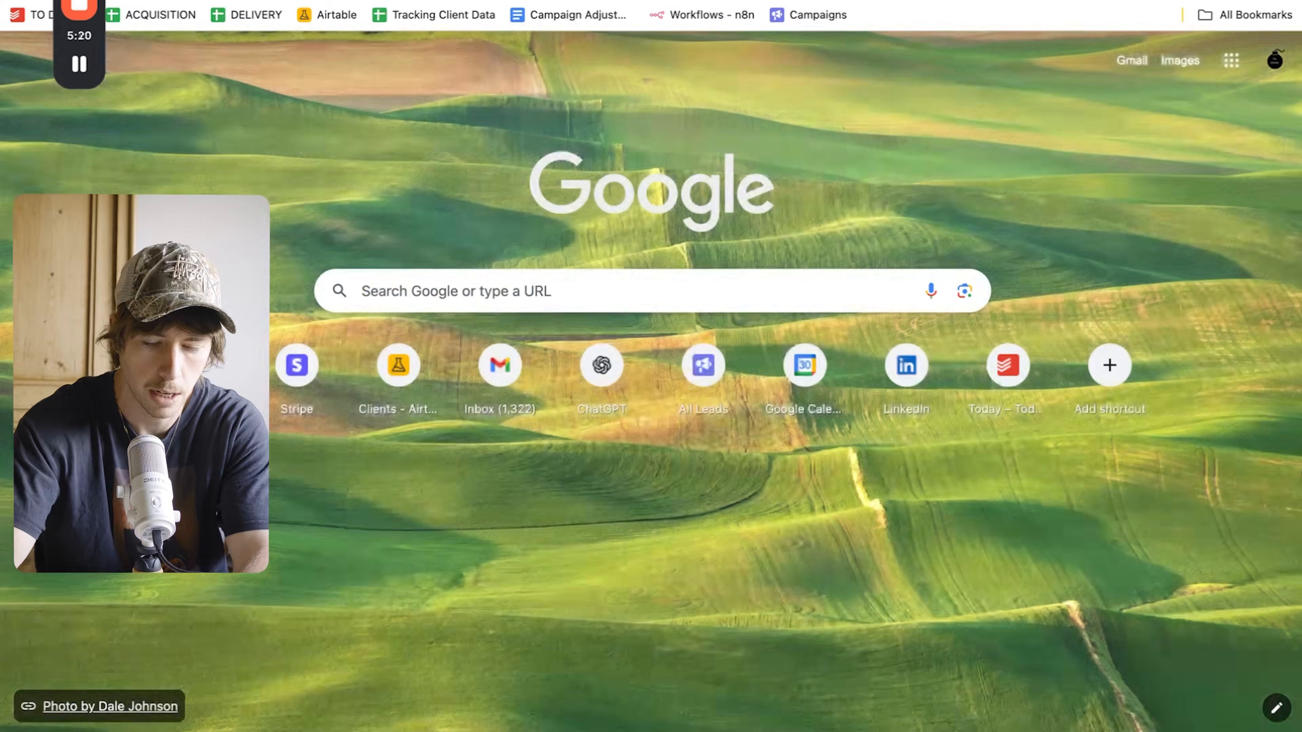
pyautogui.write('ex')
pyautogui.press('Return')
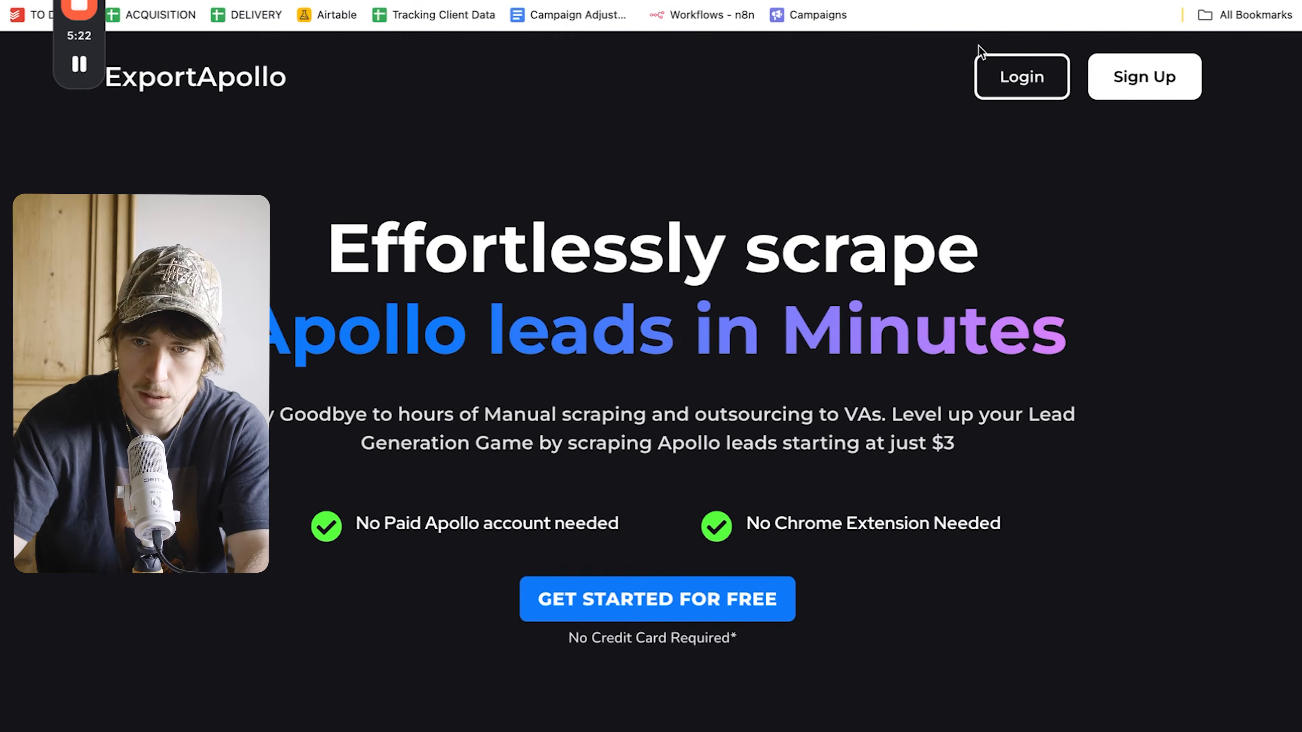
pyautogui.click(988, 69)
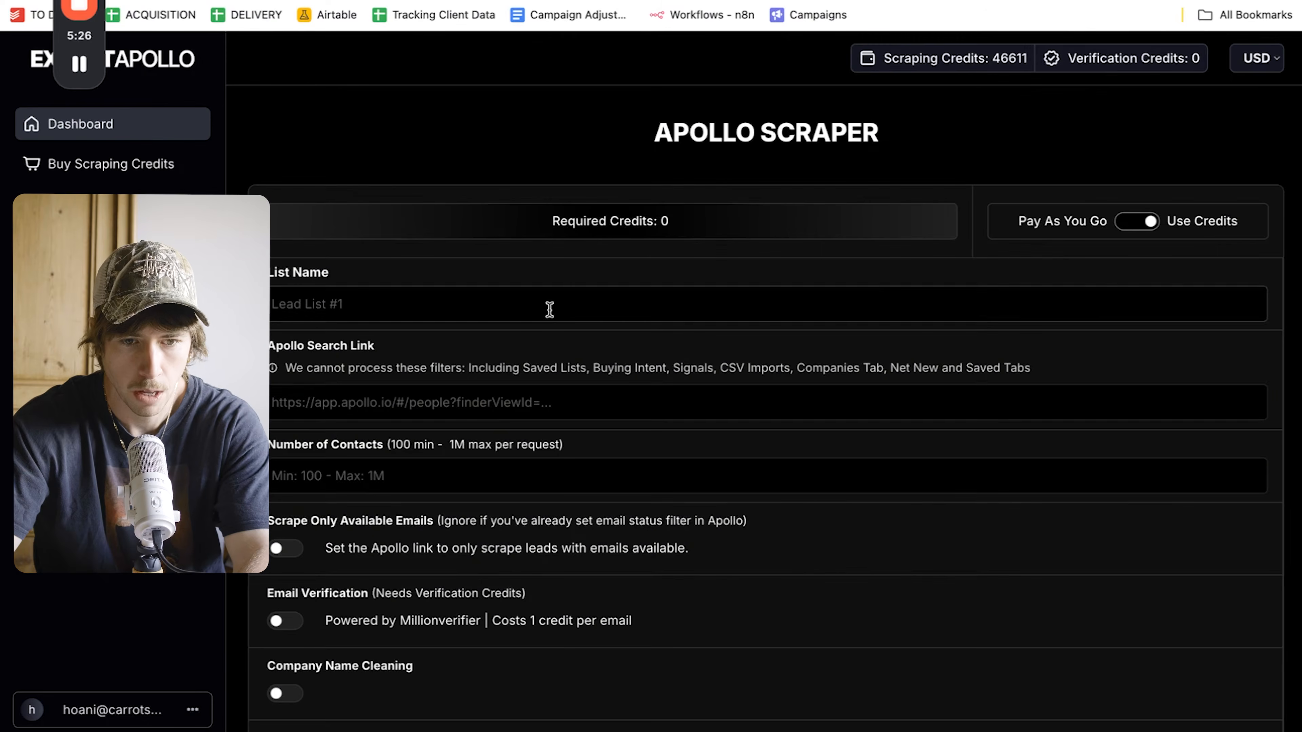
# Scrape 100 contacts from the copied Apollo people search link into a list named "Hardscaper scrape for YT video".
pyautogui.click(492, 399)
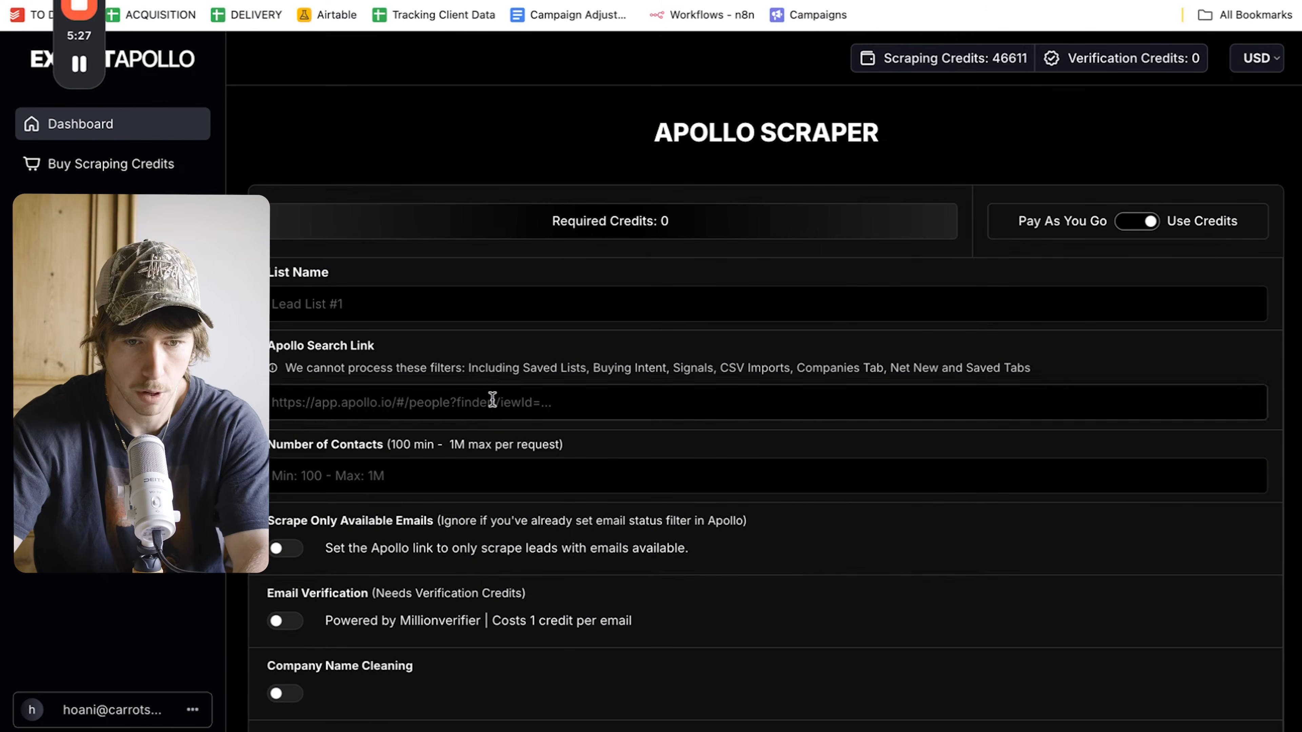
pyautogui.press('super+v')
pyautogui.click(392, 303)
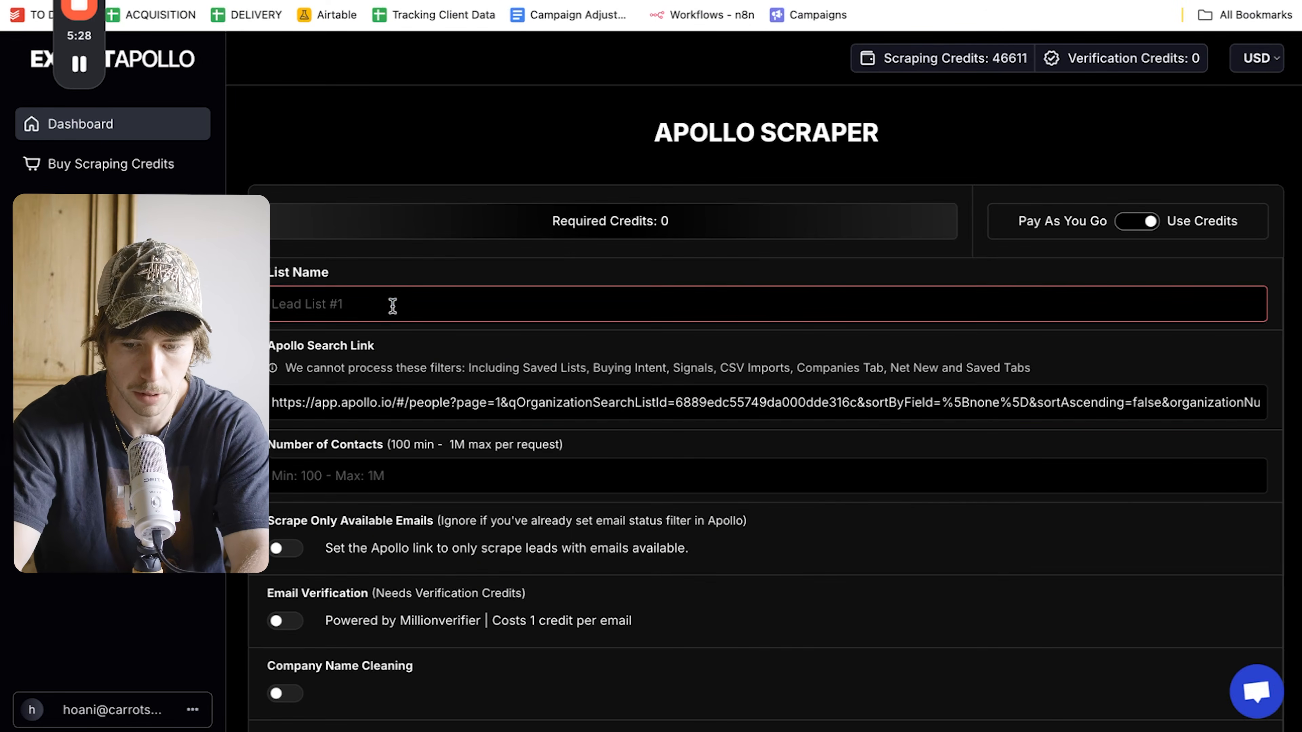
pyautogui.write('Hardscaper scrape for YT video')
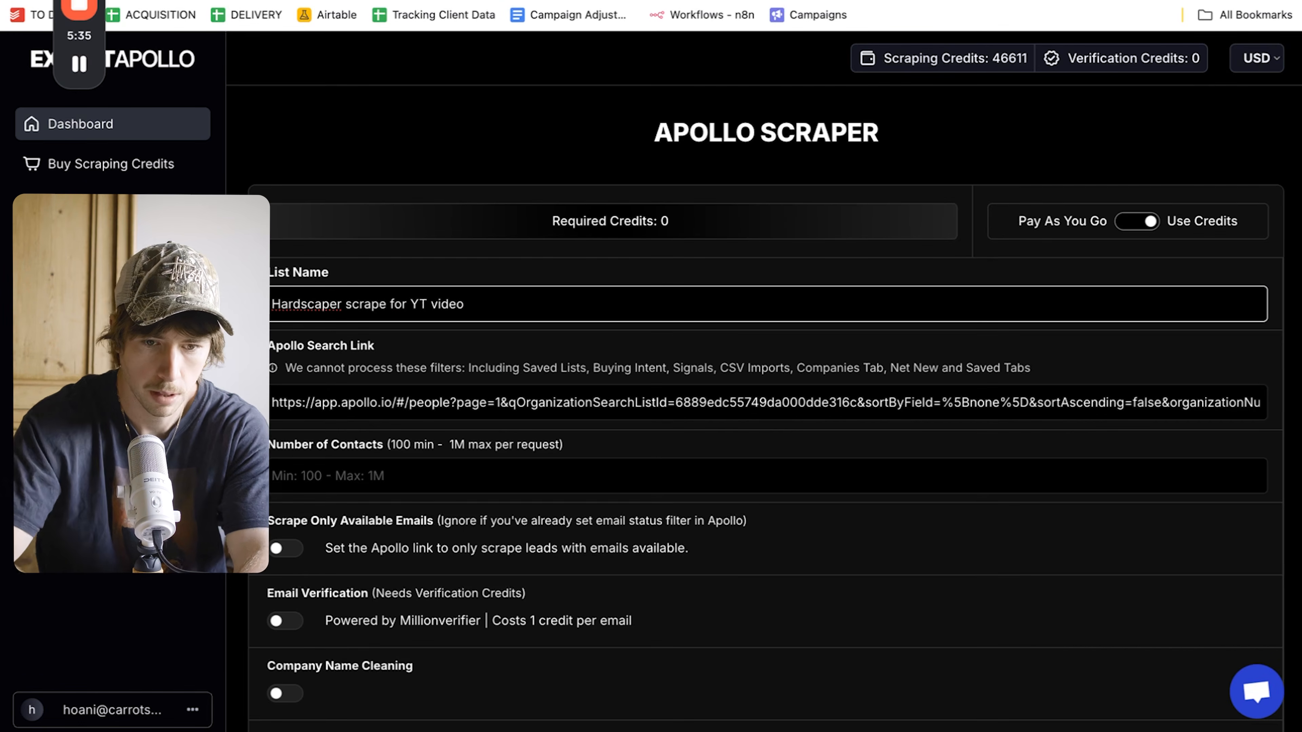
pyautogui.click(329, 476)
pyautogui.write('100')
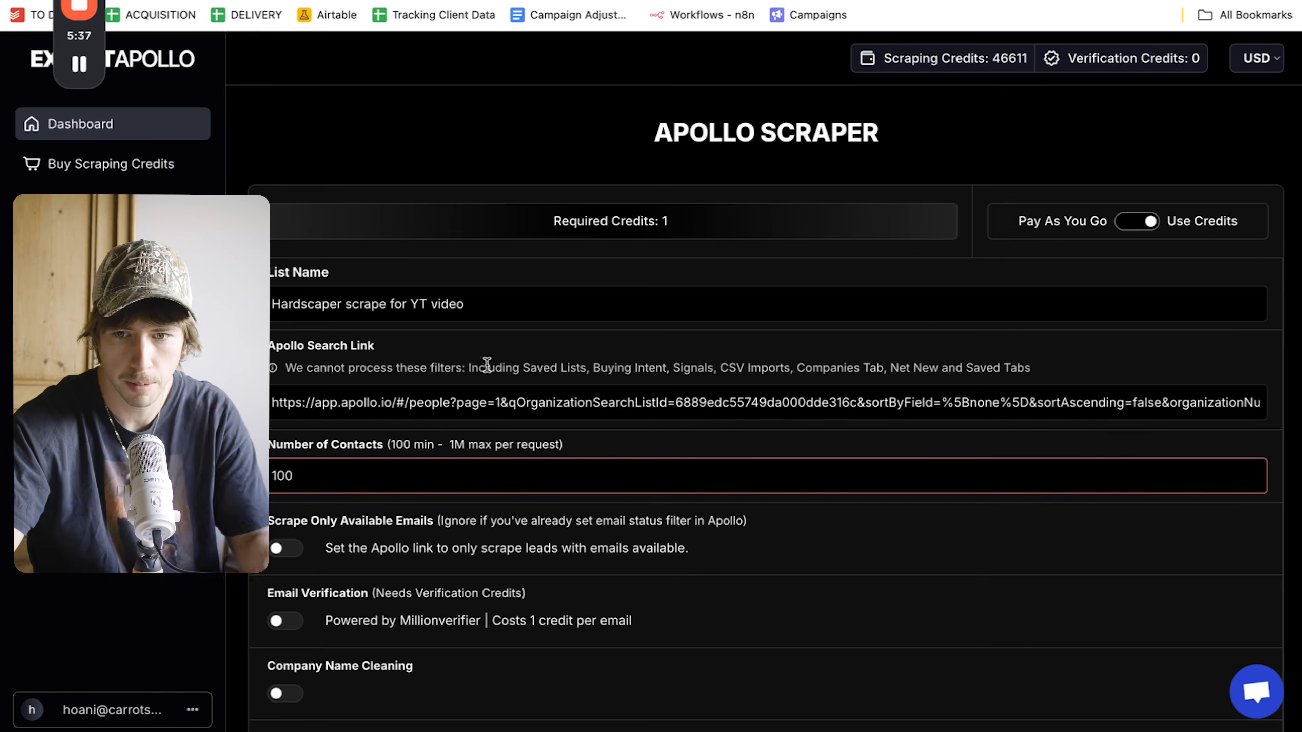
pyautogui.scroll(-5, 918, 343)
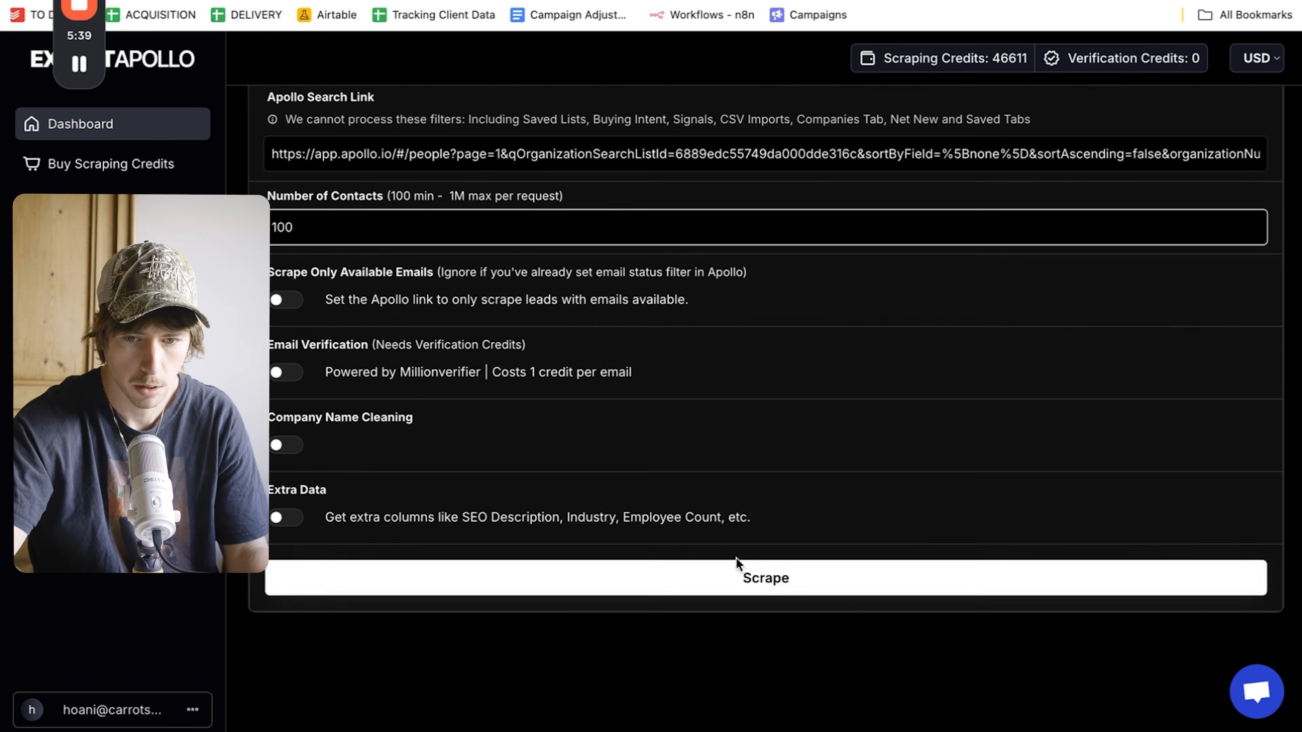
pyautogui.click(730, 577)
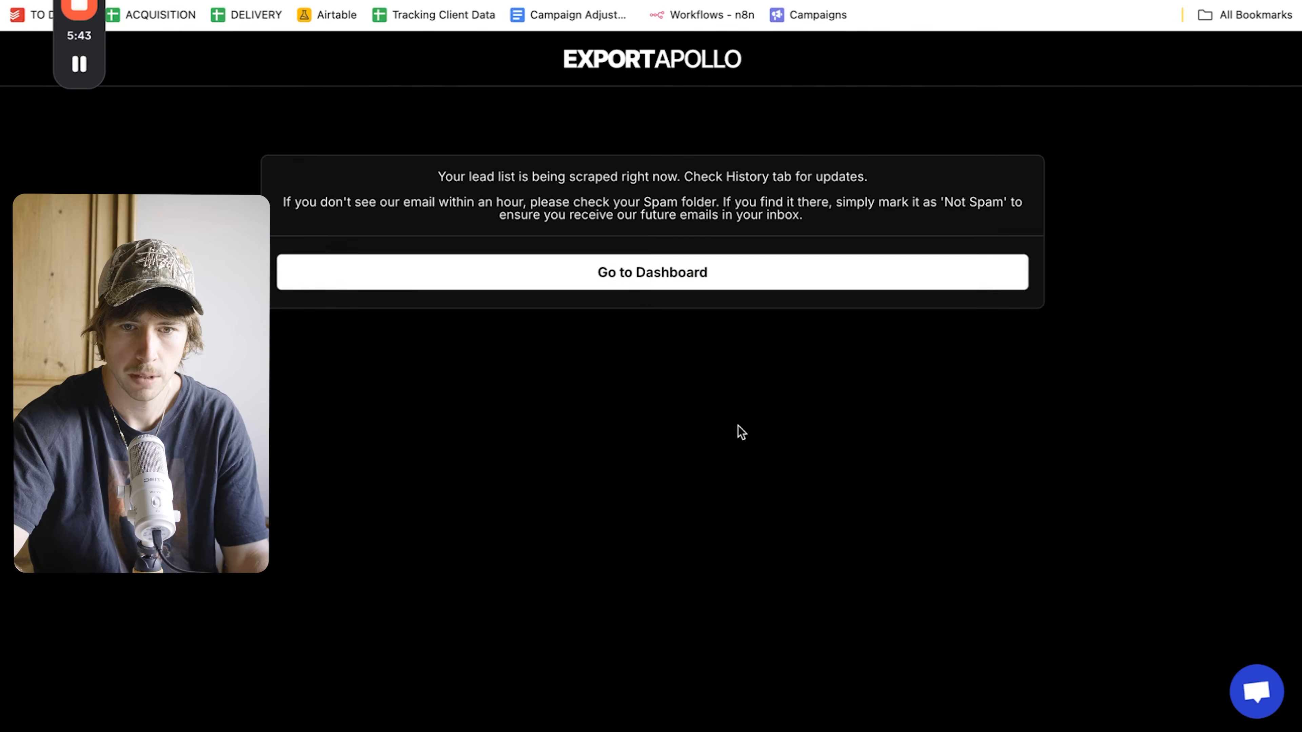
# Return to the ExportApollo dashboard and switch to the Clay table's browser tab.
pyautogui.click(672, 290)
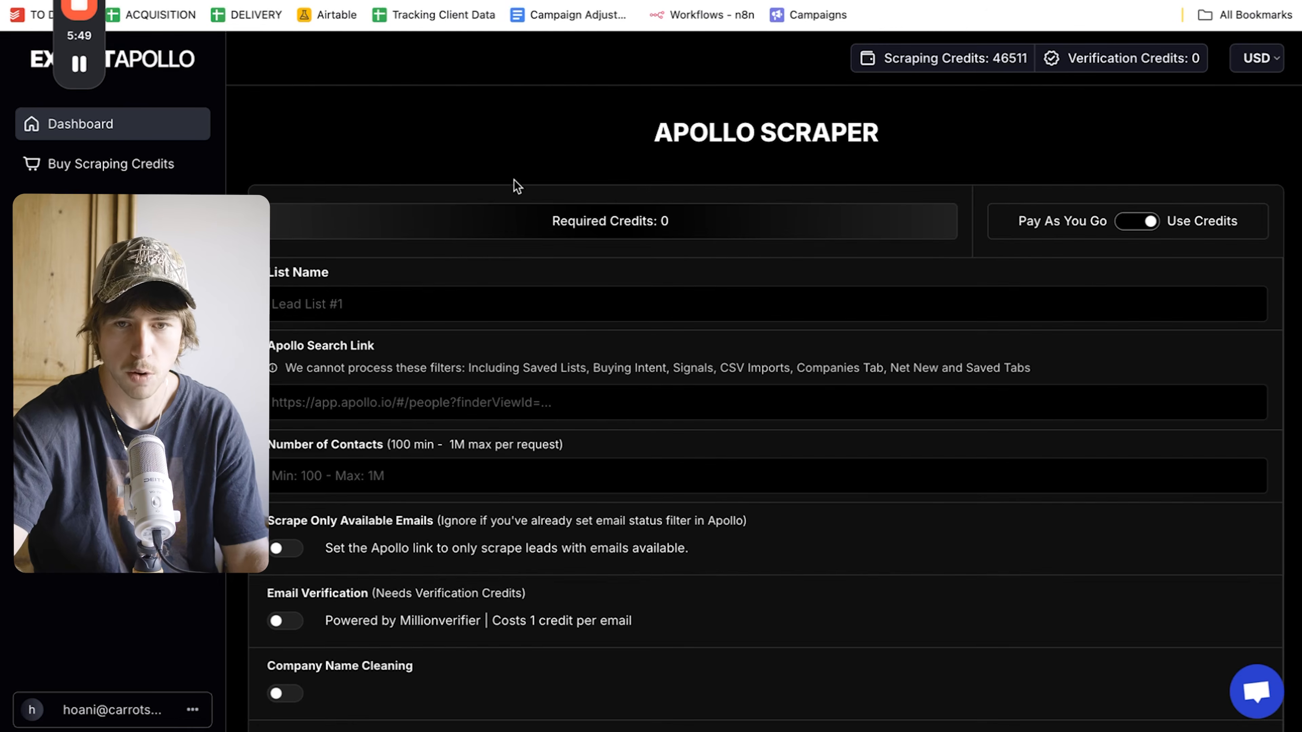
pyautogui.hotkey('ctrl', 'Tab')
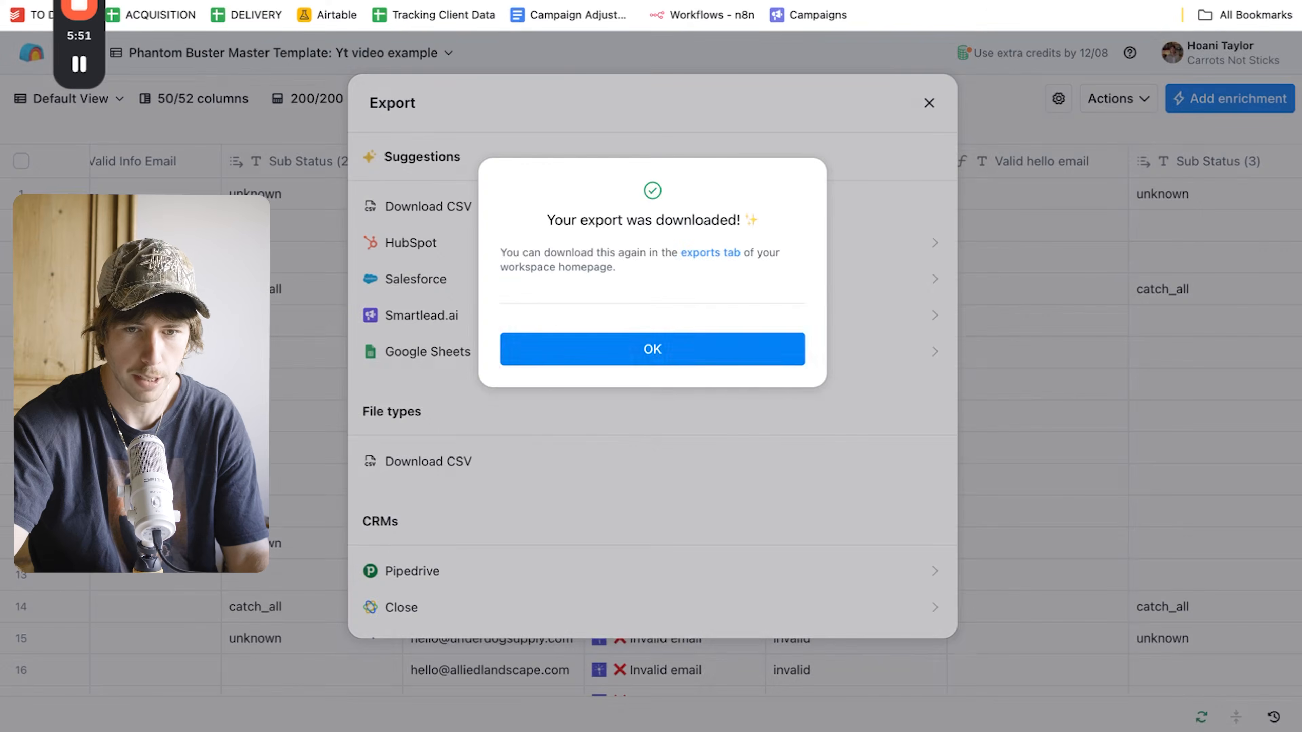
# Close the finished export and copy Clay Template 2 (from export apollo), linked on the Google Maps Scraping Template page, into the workspace.
pyautogui.click(692, 343)
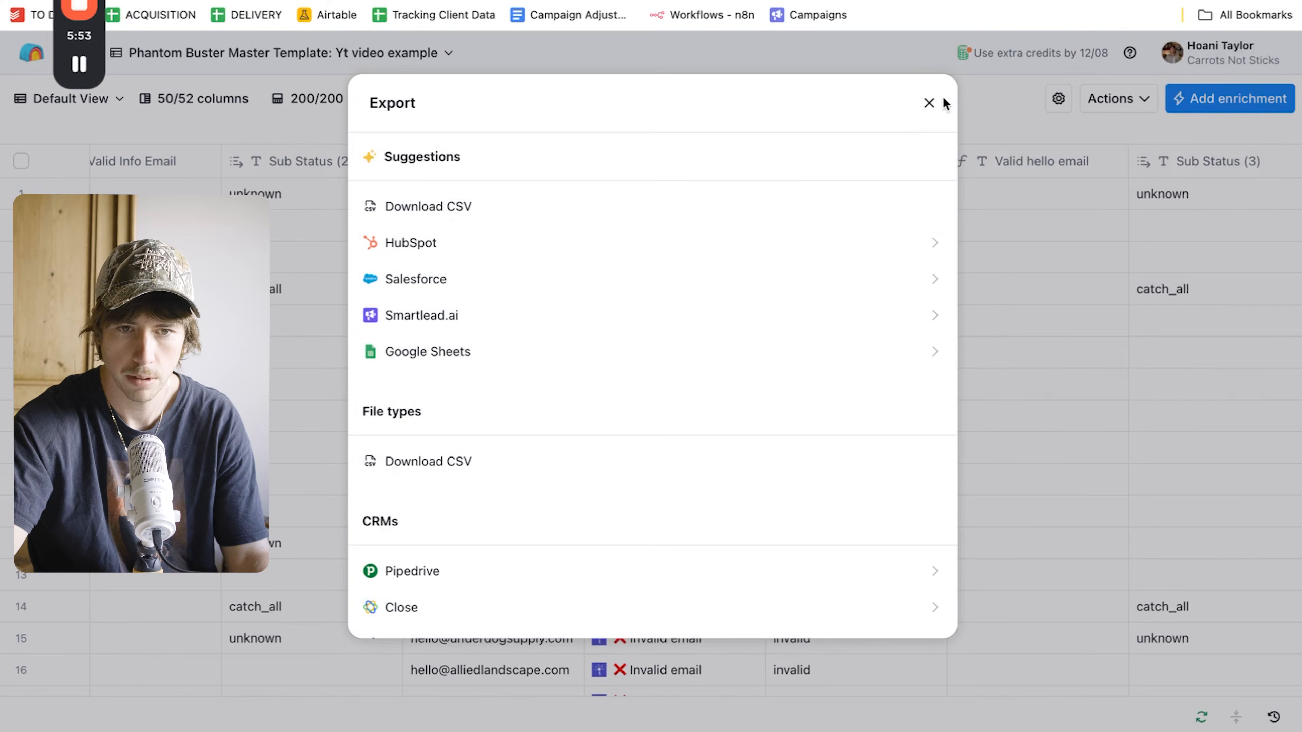
pyautogui.click(930, 102)
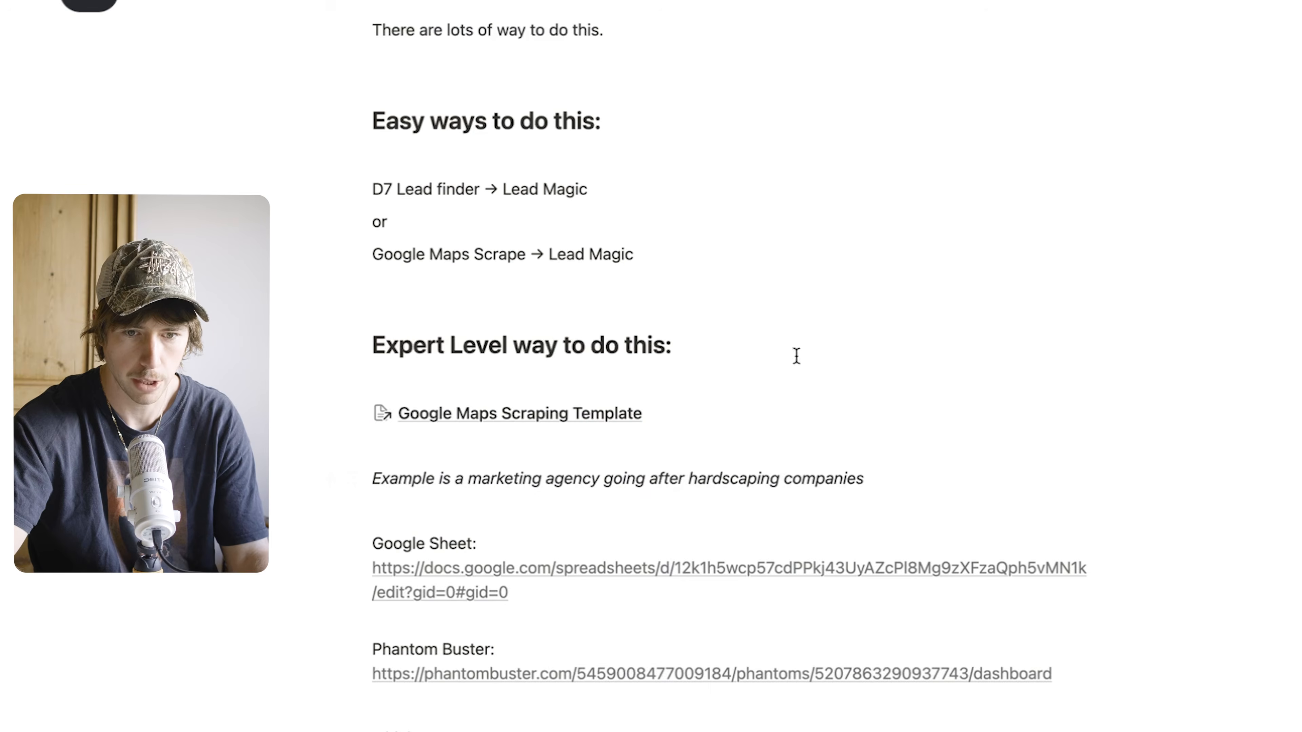
pyautogui.click(578, 415)
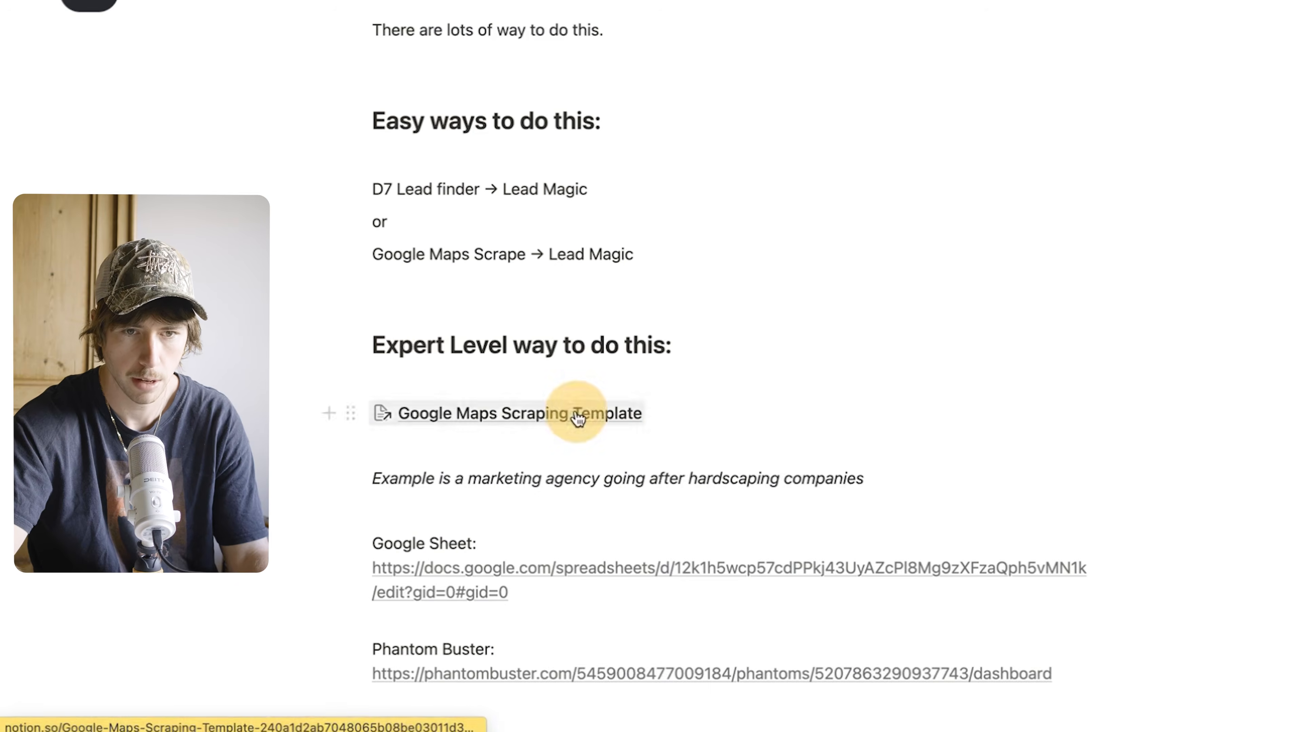
pyautogui.scroll(-2, 575, 413)
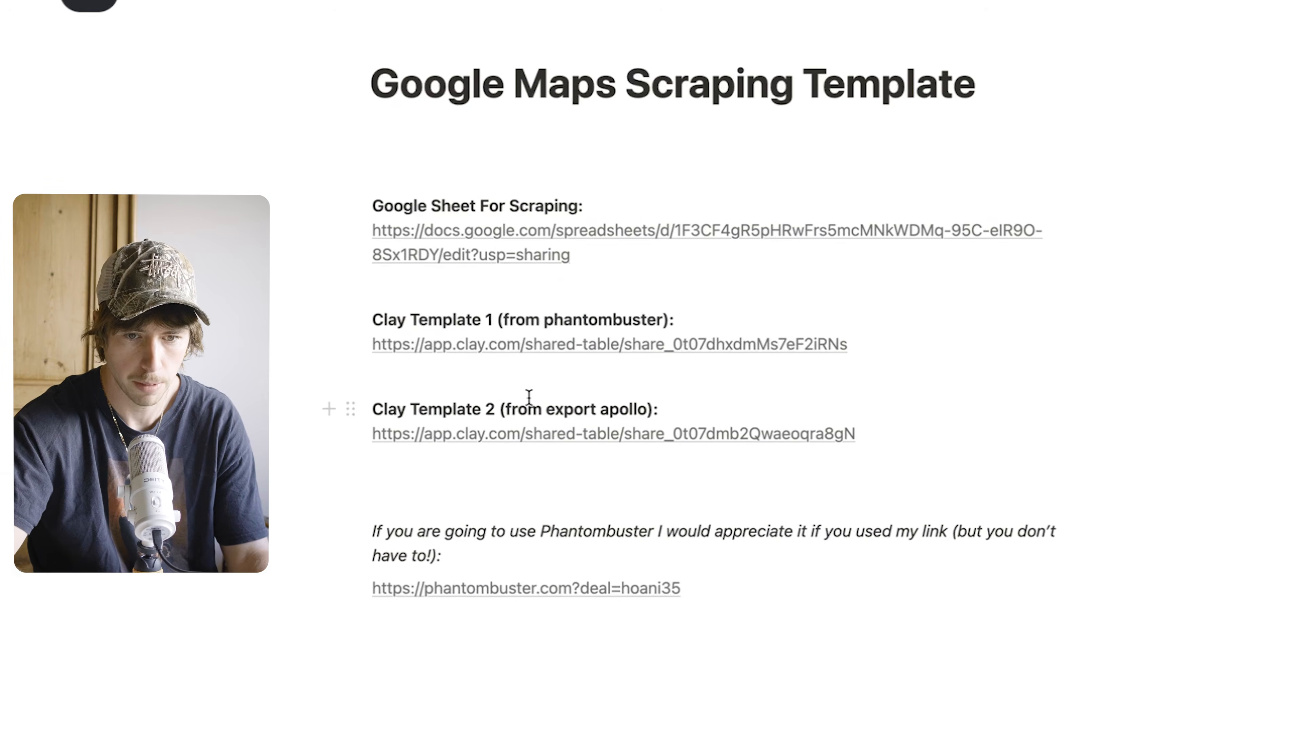
pyautogui.click(479, 436)
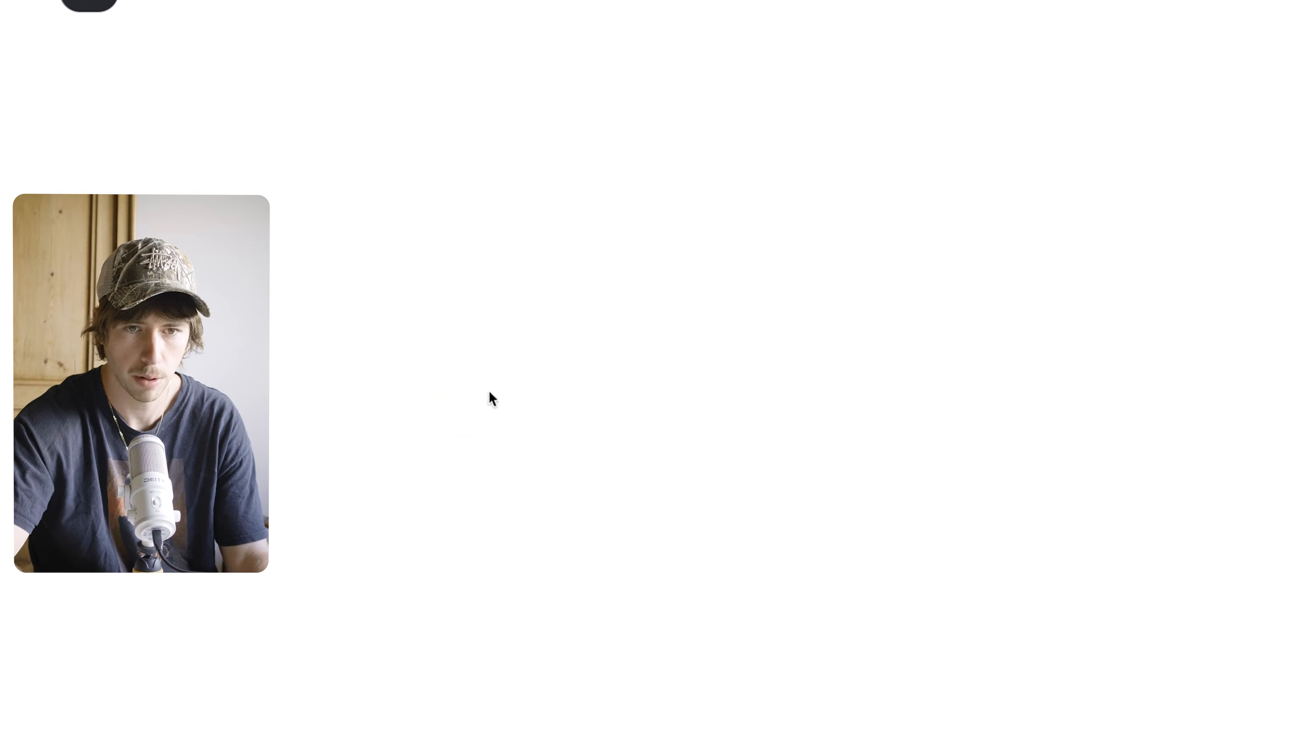
pyautogui.click(1207, 51)
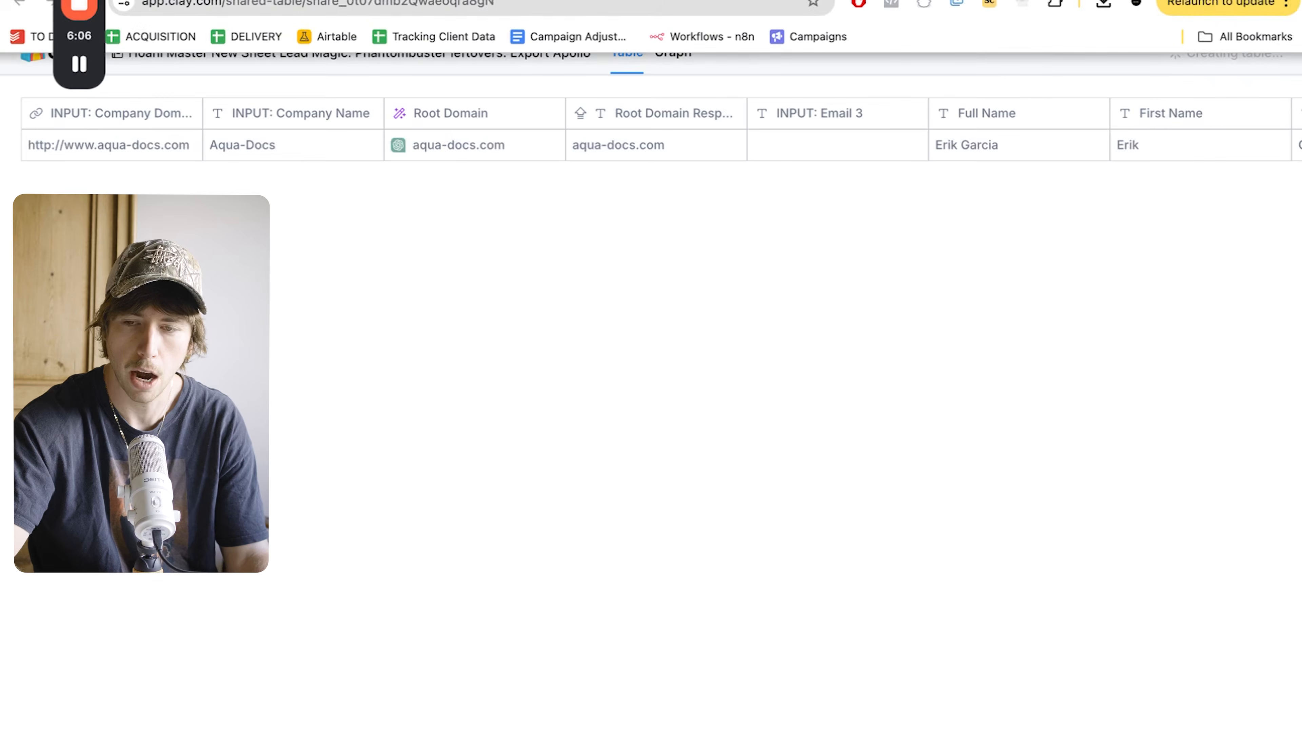
# Review the "Hardscaper scrape for YT video" CSV and its entry in the ExportApollo history, and switch to the copied Clay table.
pyautogui.hotkey('ctrl', 'Tab')
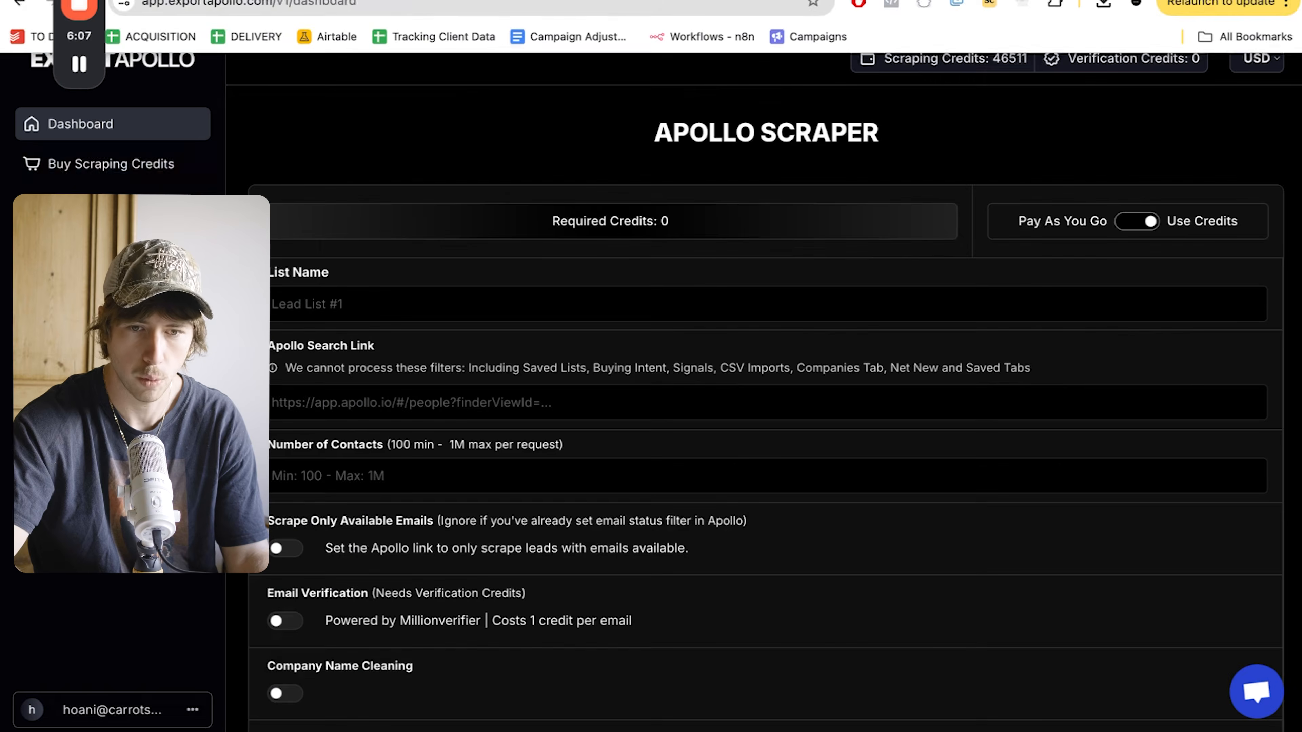
pyautogui.click(113, 173)
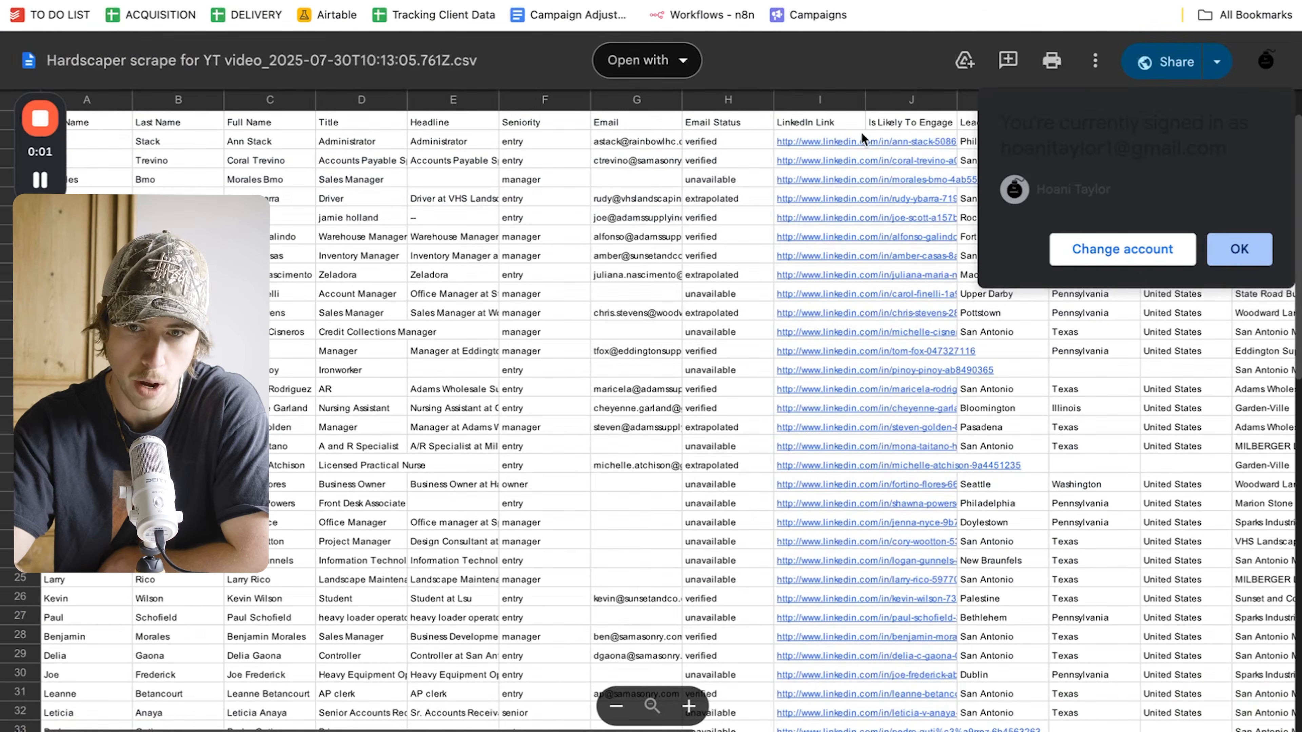
pyautogui.hotkey('ctrl', 'shift', 'Tab')
pyautogui.click(757, 238)
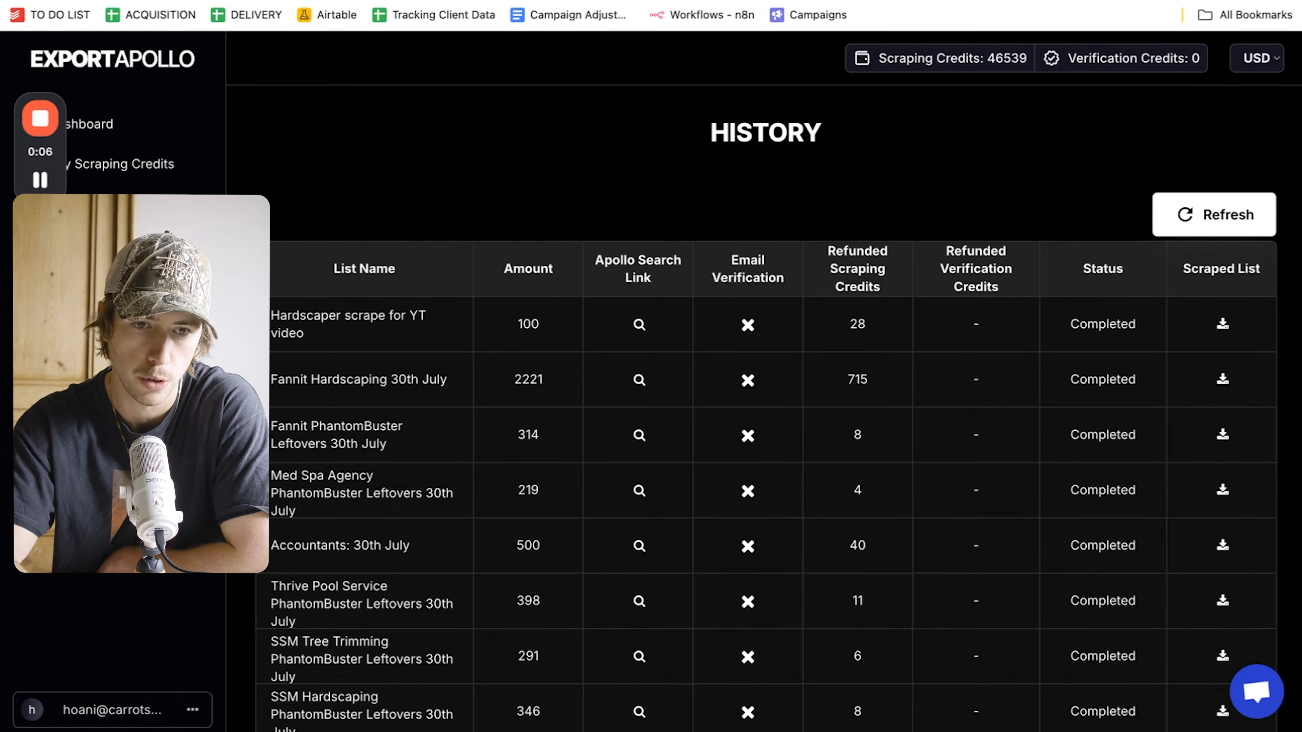
pyautogui.hotkey('ctrl', 'Tab')
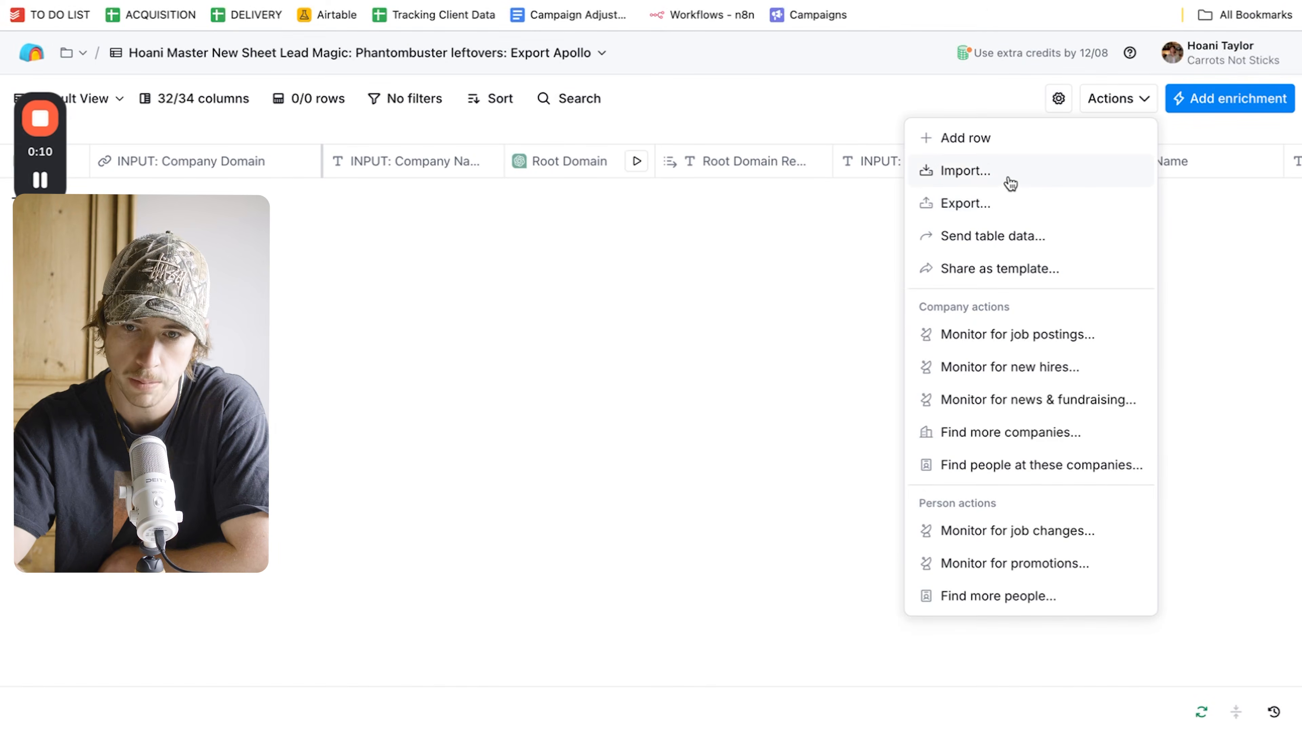
# Load the "Hardscaper scrape for YT video" CSV as an import into the current table and proceed to the column selection.
pyautogui.click(966, 171)
pyautogui.click(482, 417)
pyautogui.click(638, 272)
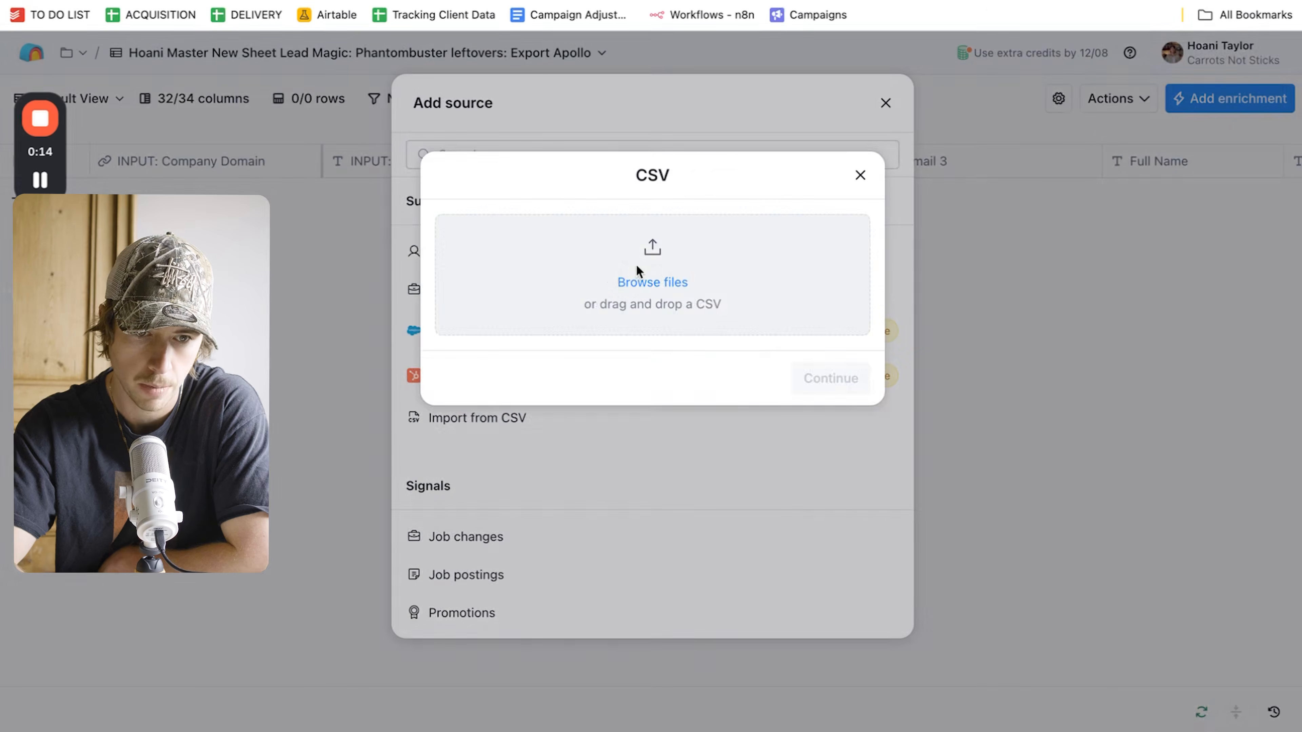
pyautogui.doubleClick(455, 277)
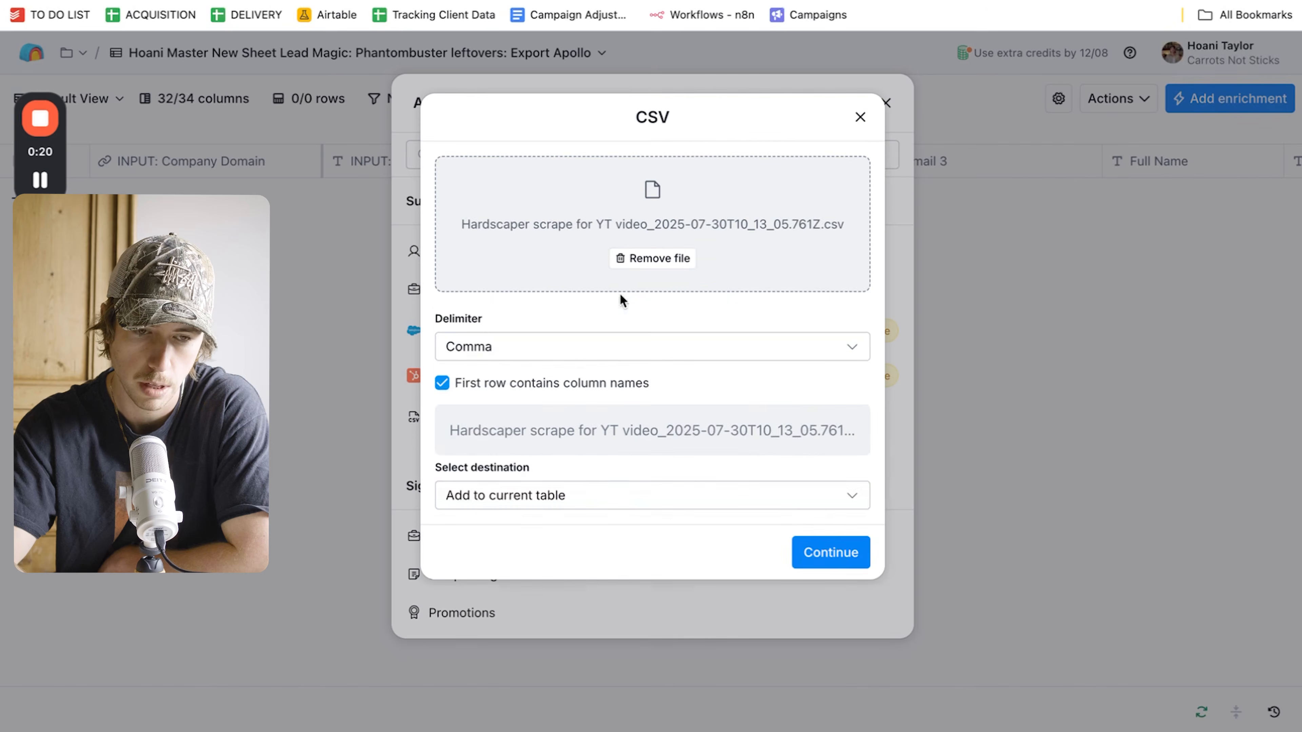
pyautogui.click(814, 550)
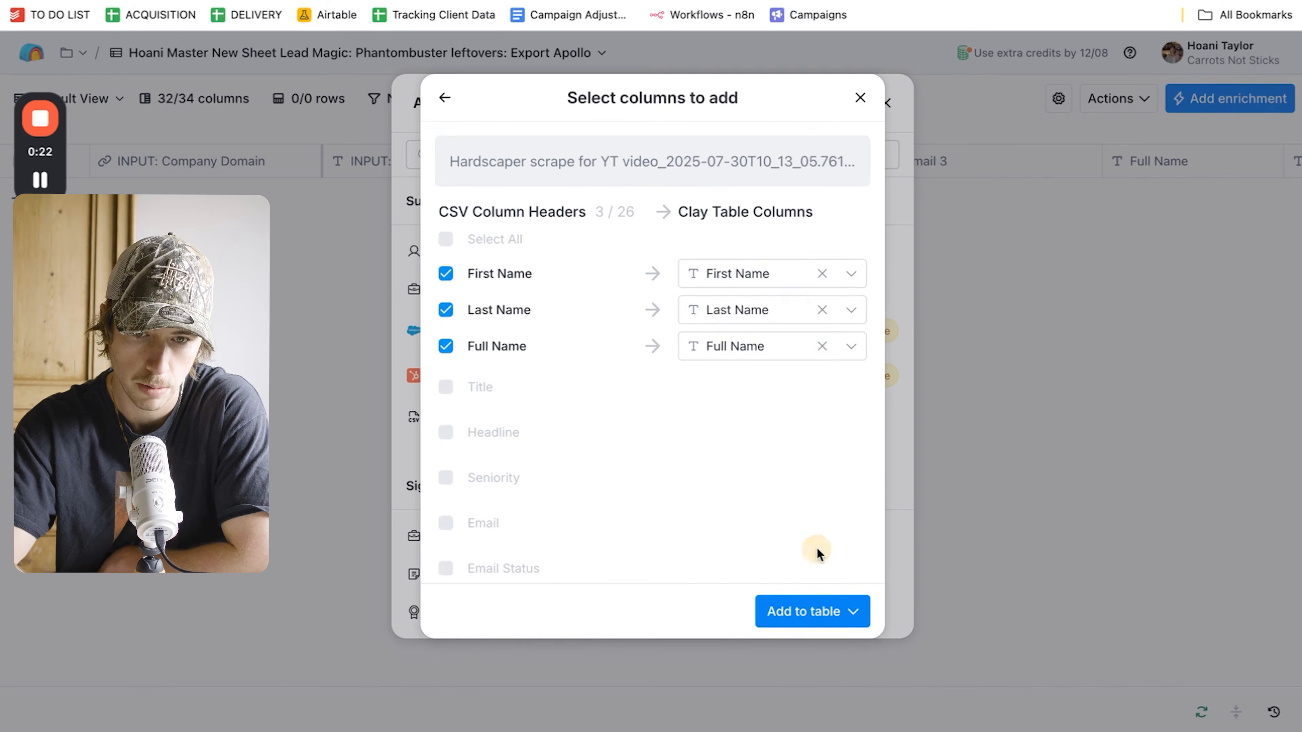
# Include the CSV's Email, Title and Company Website Short columns in the import.
pyautogui.scroll(-5, 839, 277)
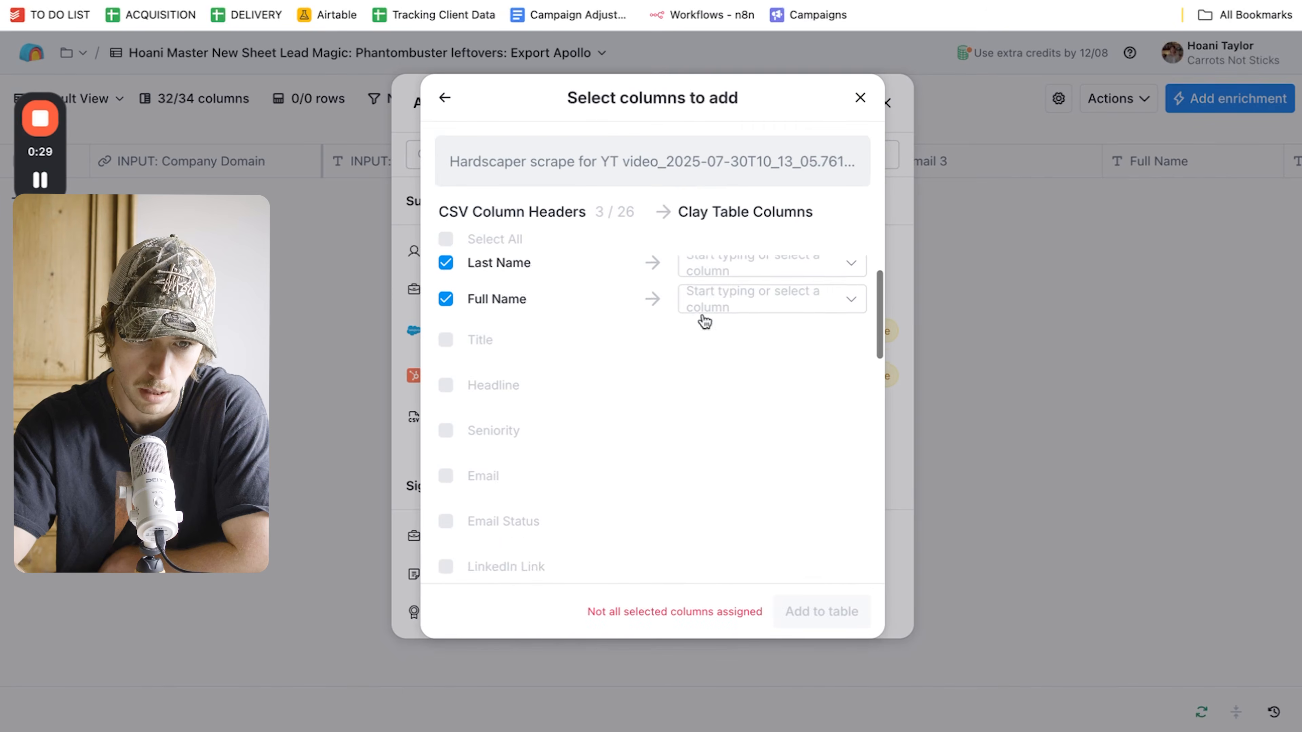
pyautogui.click(444, 355)
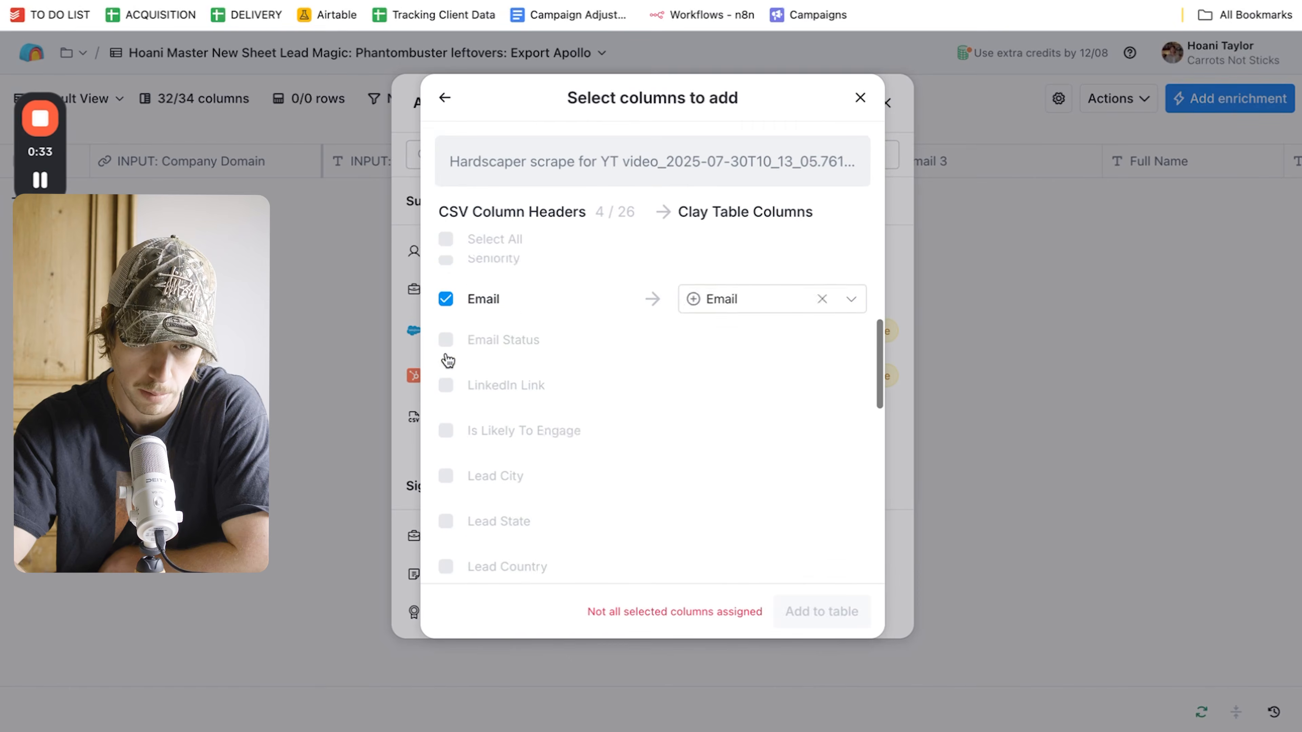
pyautogui.scroll(-2, 447, 360)
pyautogui.scroll(5, 448, 360)
pyautogui.click(446, 387)
pyautogui.scroll(-10, 497, 431)
pyautogui.scroll(1, 496, 431)
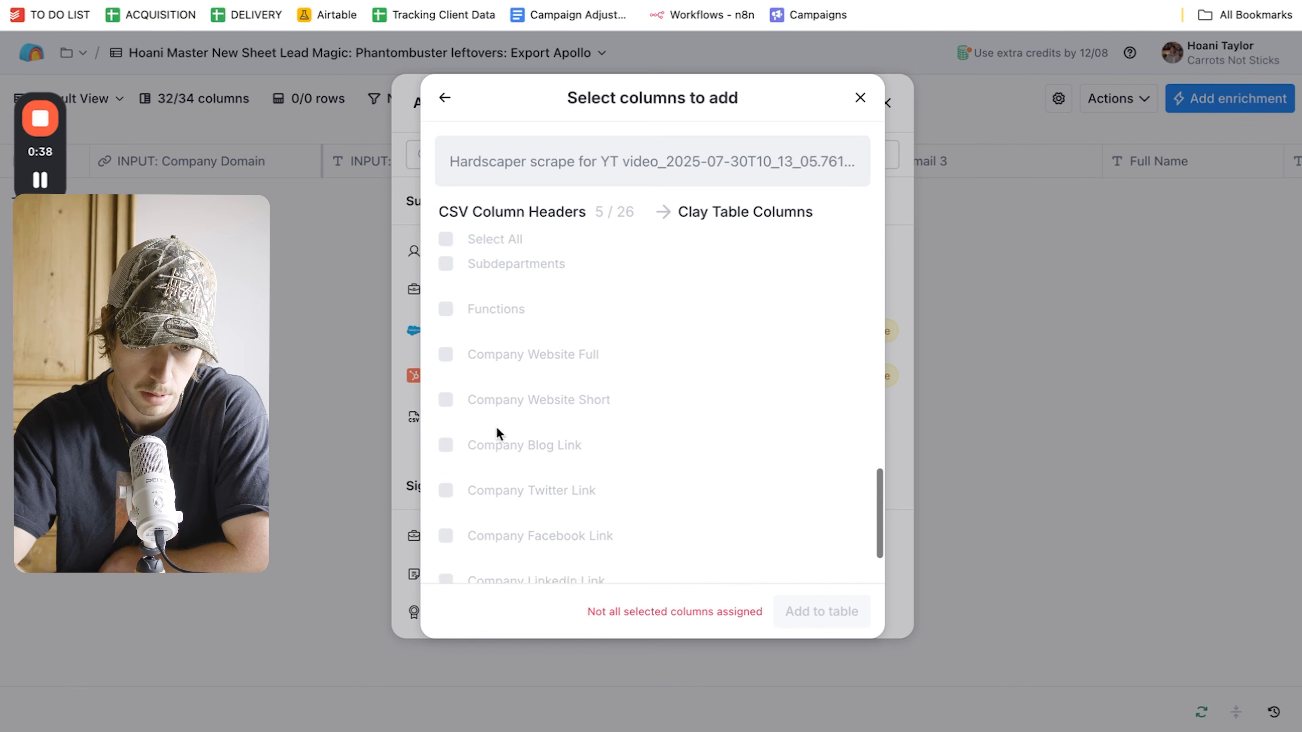
pyautogui.scroll(1, 496, 426)
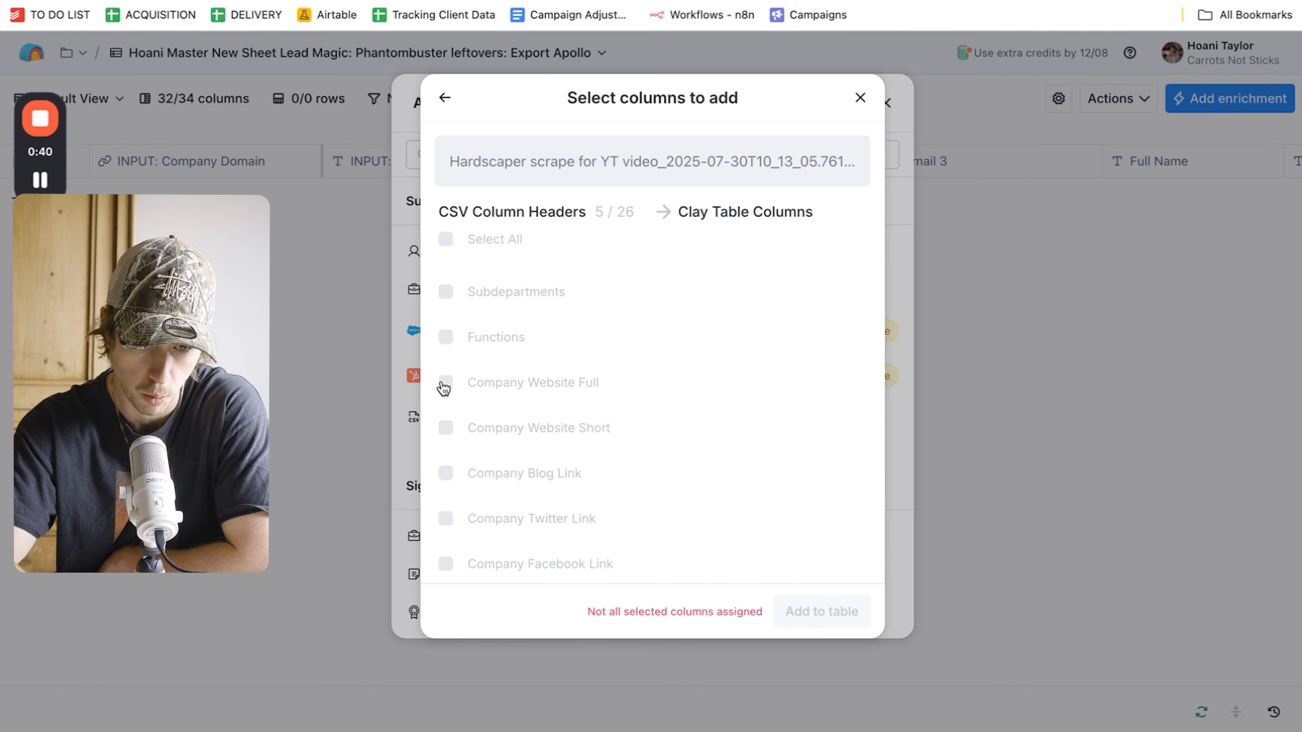
pyautogui.click(446, 427)
pyautogui.scroll(10, 661, 422)
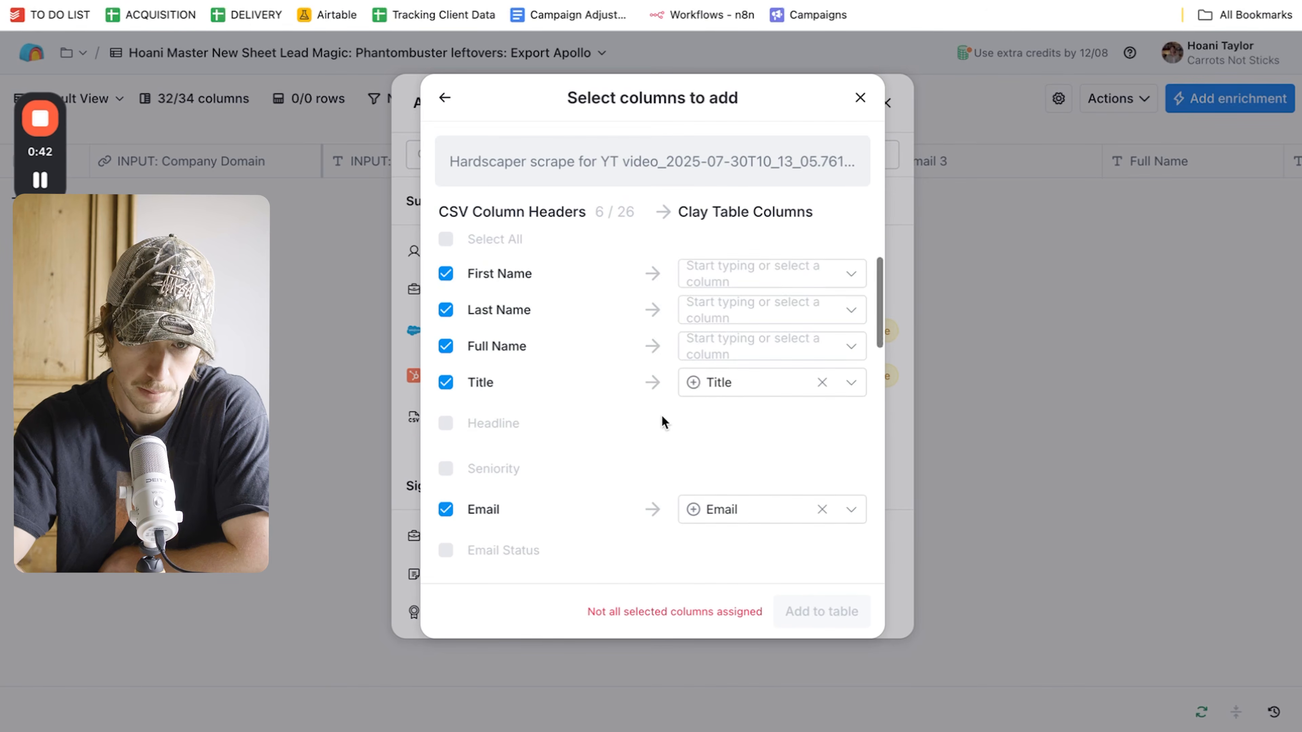
# Map the CSV's First Name, Last Name and Full Name to the table columns of the same names.
pyautogui.click(811, 274)
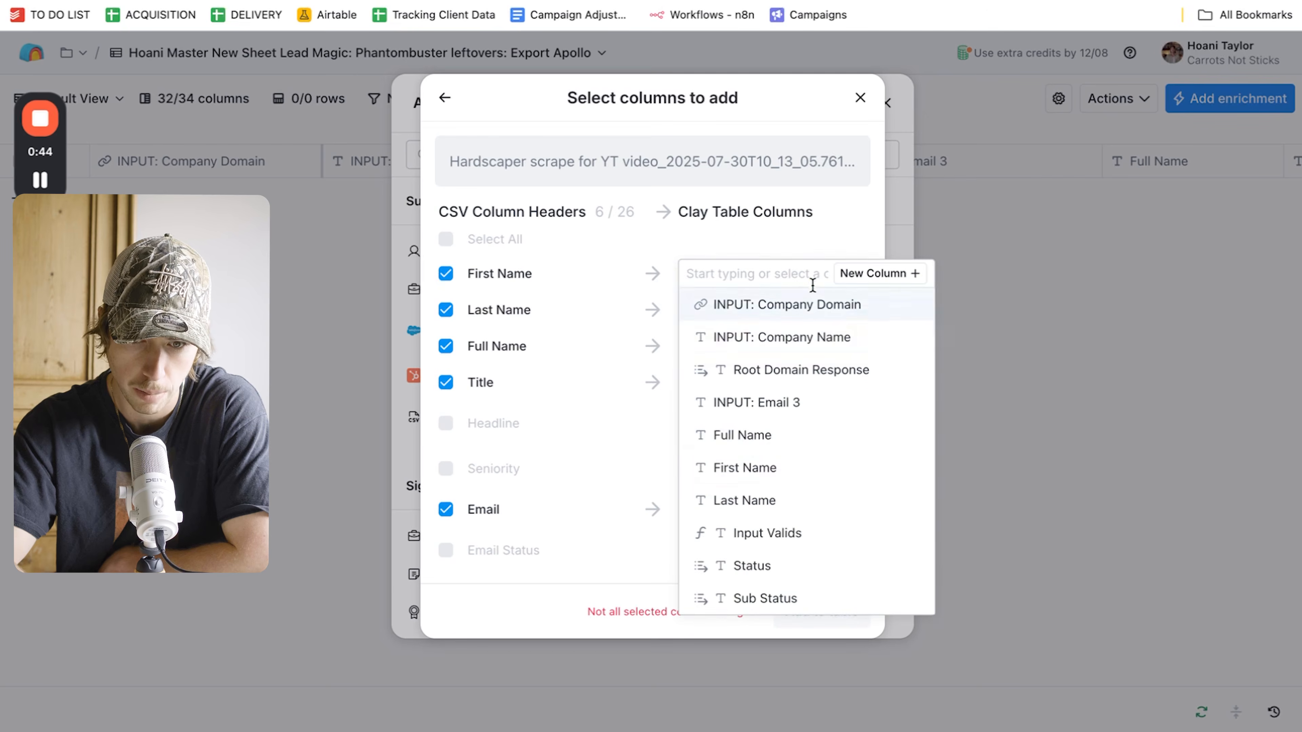
pyautogui.click(791, 486)
pyautogui.click(779, 309)
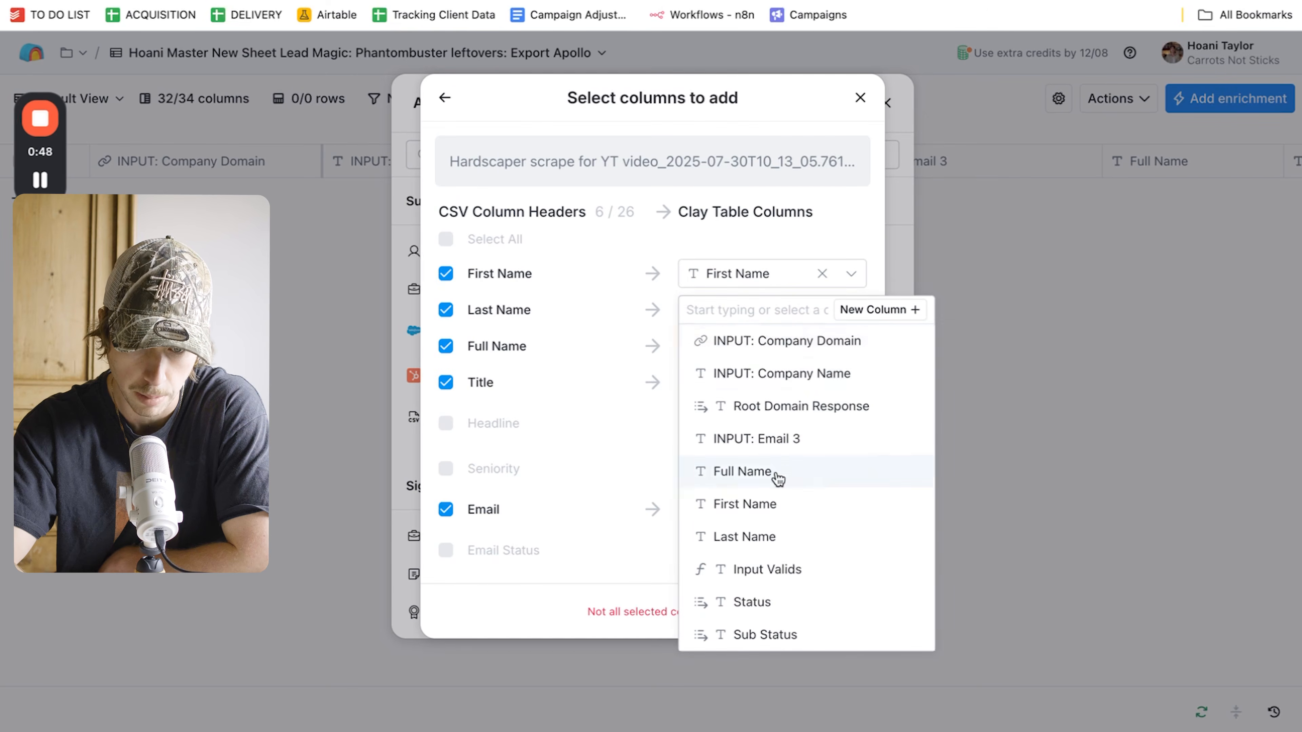
pyautogui.click(764, 536)
pyautogui.click(749, 345)
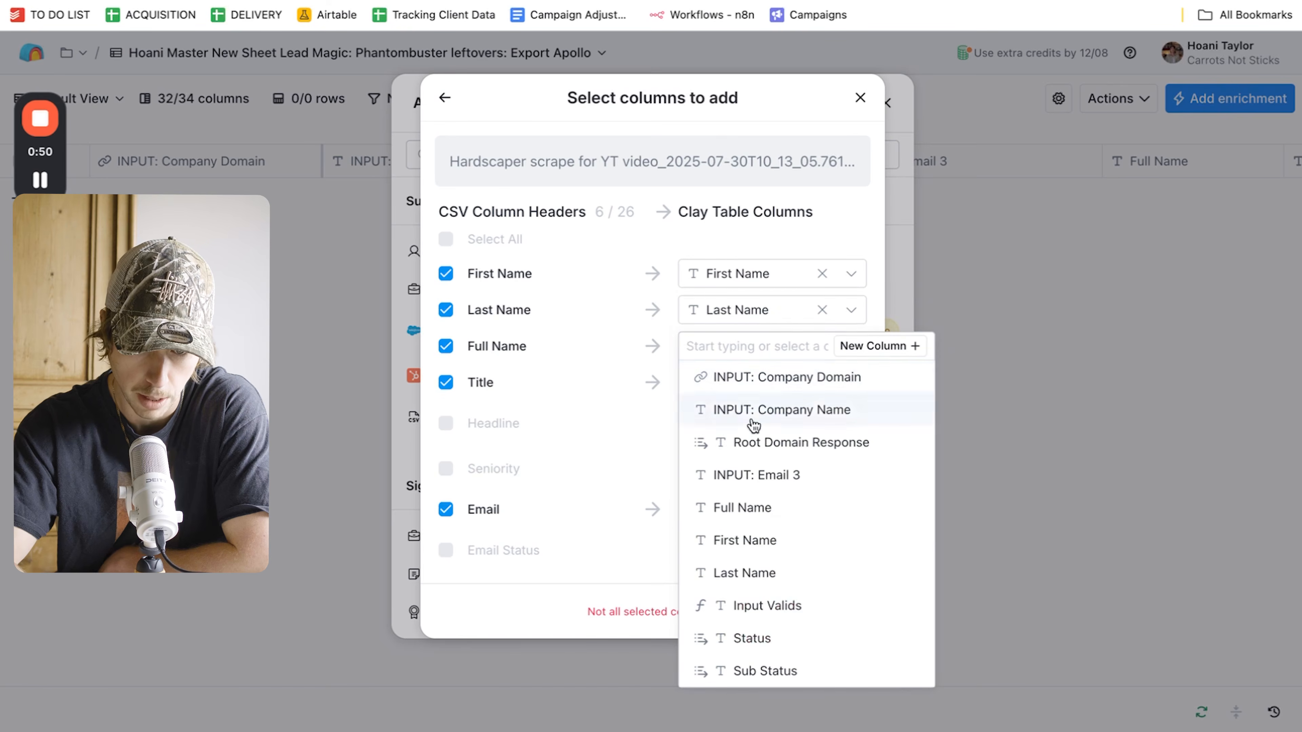
pyautogui.click(767, 510)
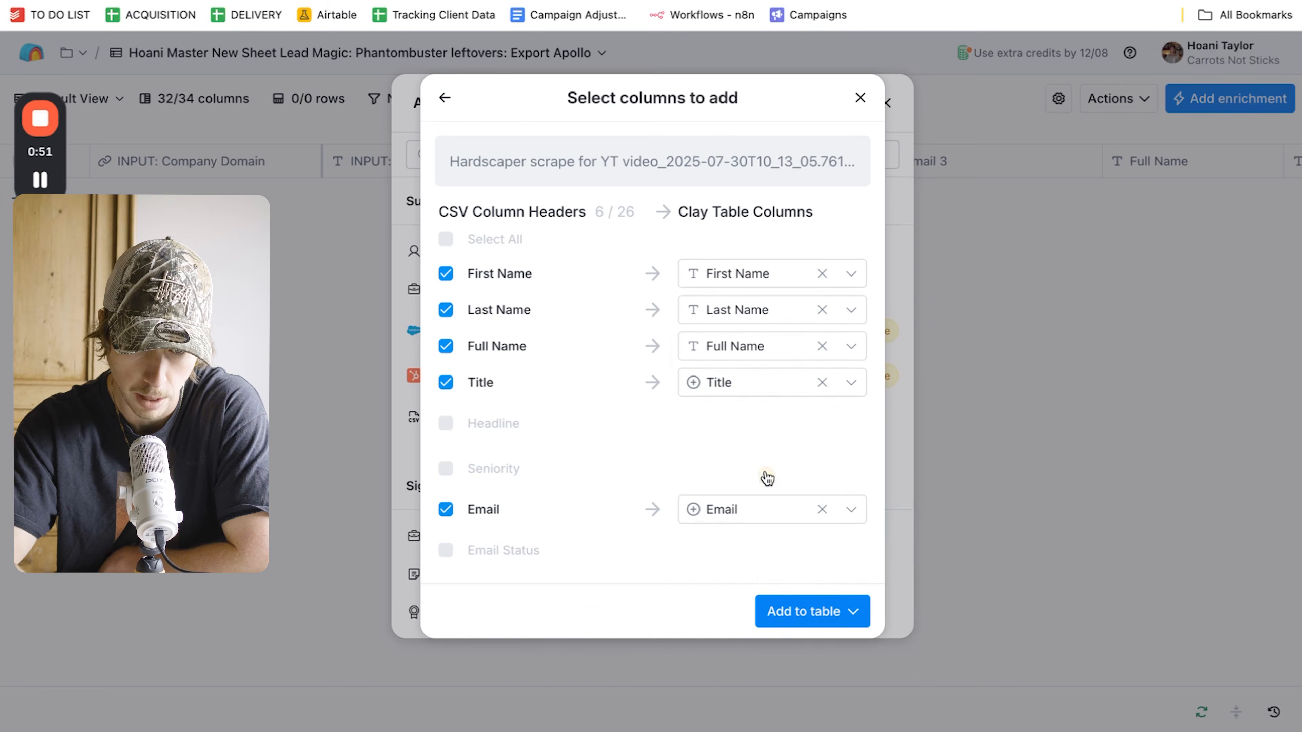
# Clear the Title column's mapping and exclude Title from the import.
pyautogui.click(820, 384)
pyautogui.click(843, 388)
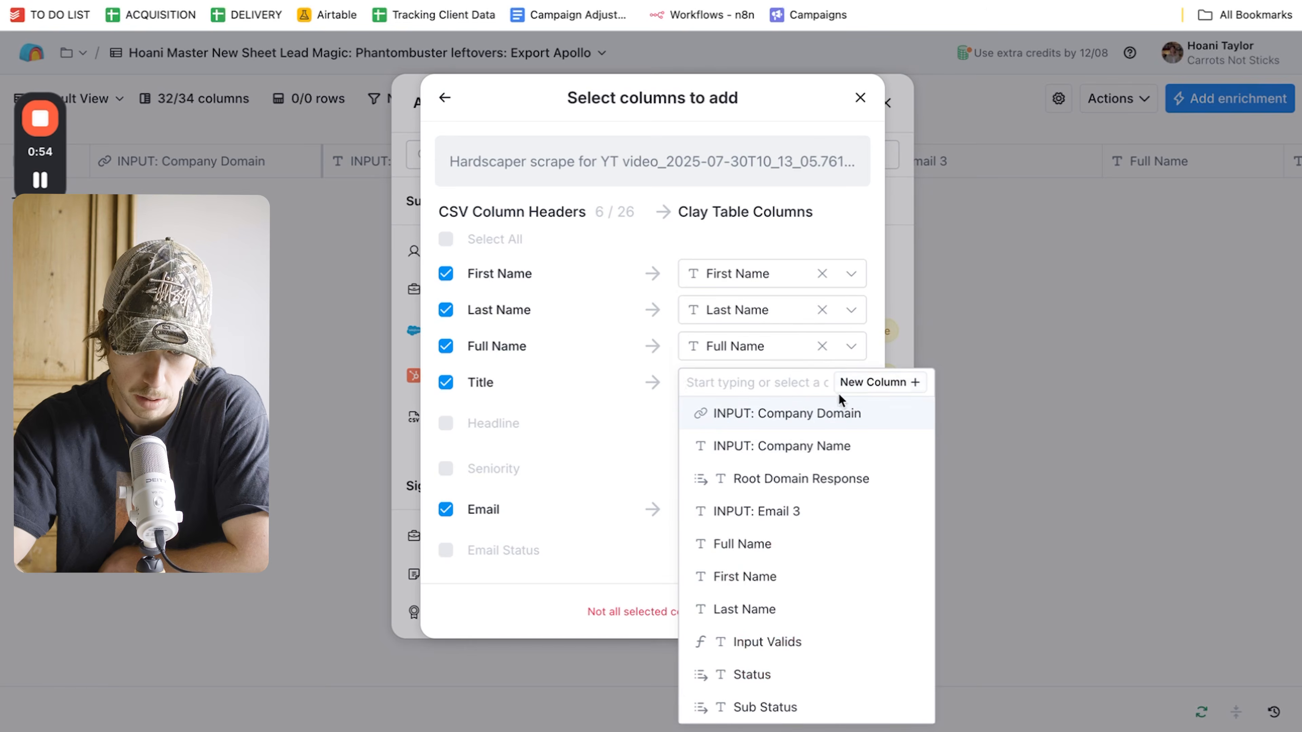
pyautogui.click(446, 382)
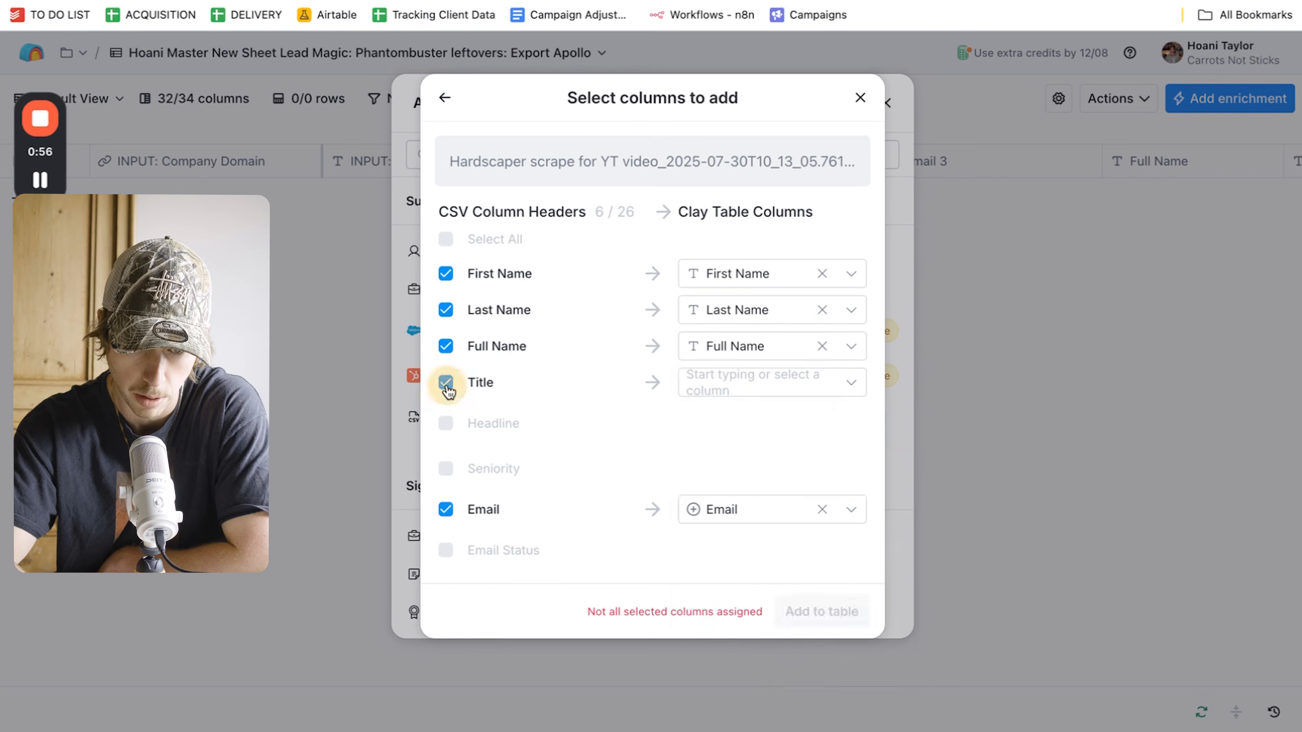
pyautogui.click(445, 382)
# Map Email to INPUT: Email 3 and Company Website Short to INPUT: Company Domain.
pyautogui.scroll(-3, 804, 490)
pyautogui.click(822, 444)
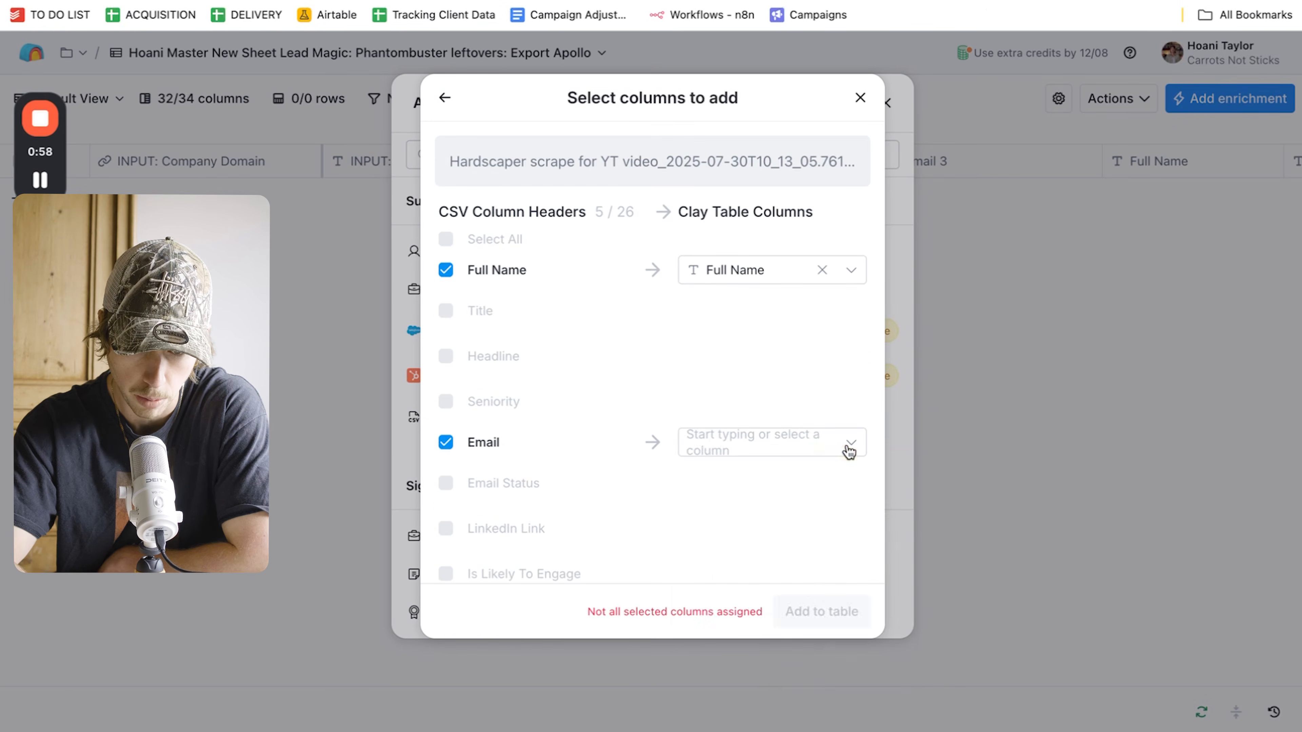
pyautogui.click(845, 445)
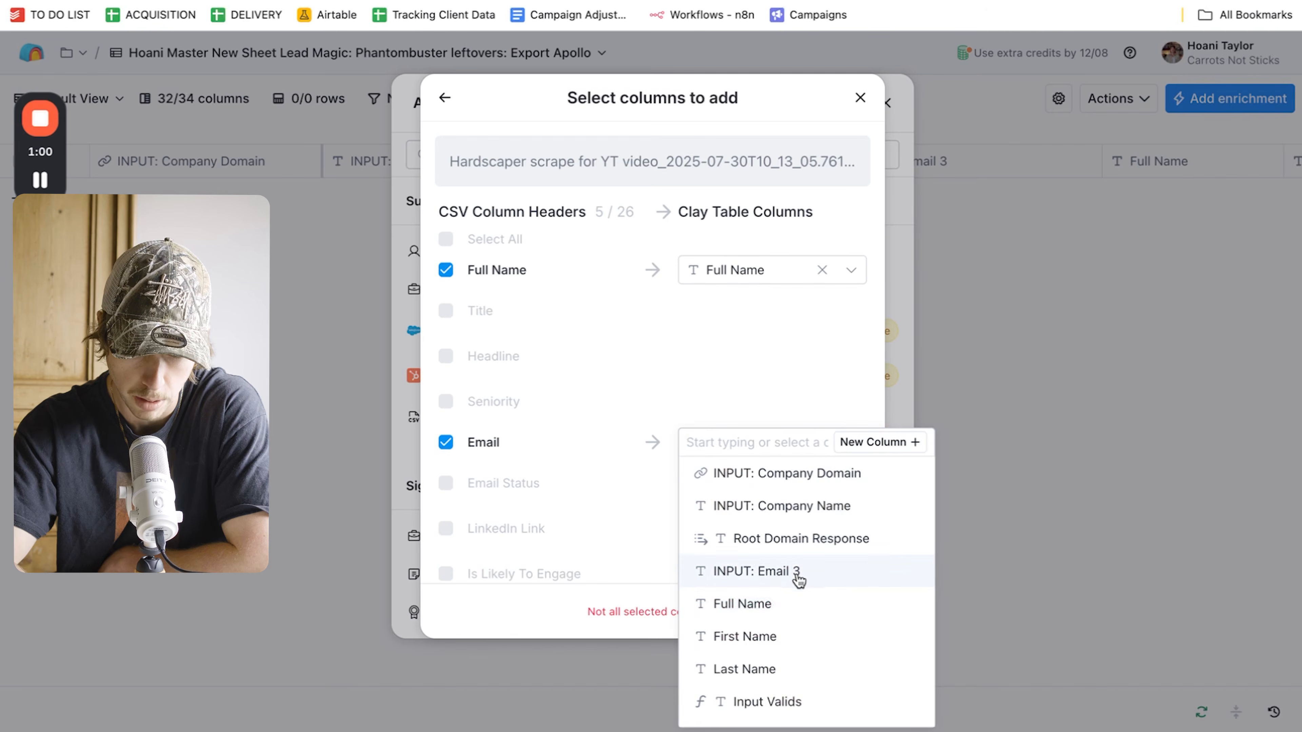
pyautogui.click(784, 574)
pyautogui.scroll(-10, 822, 393)
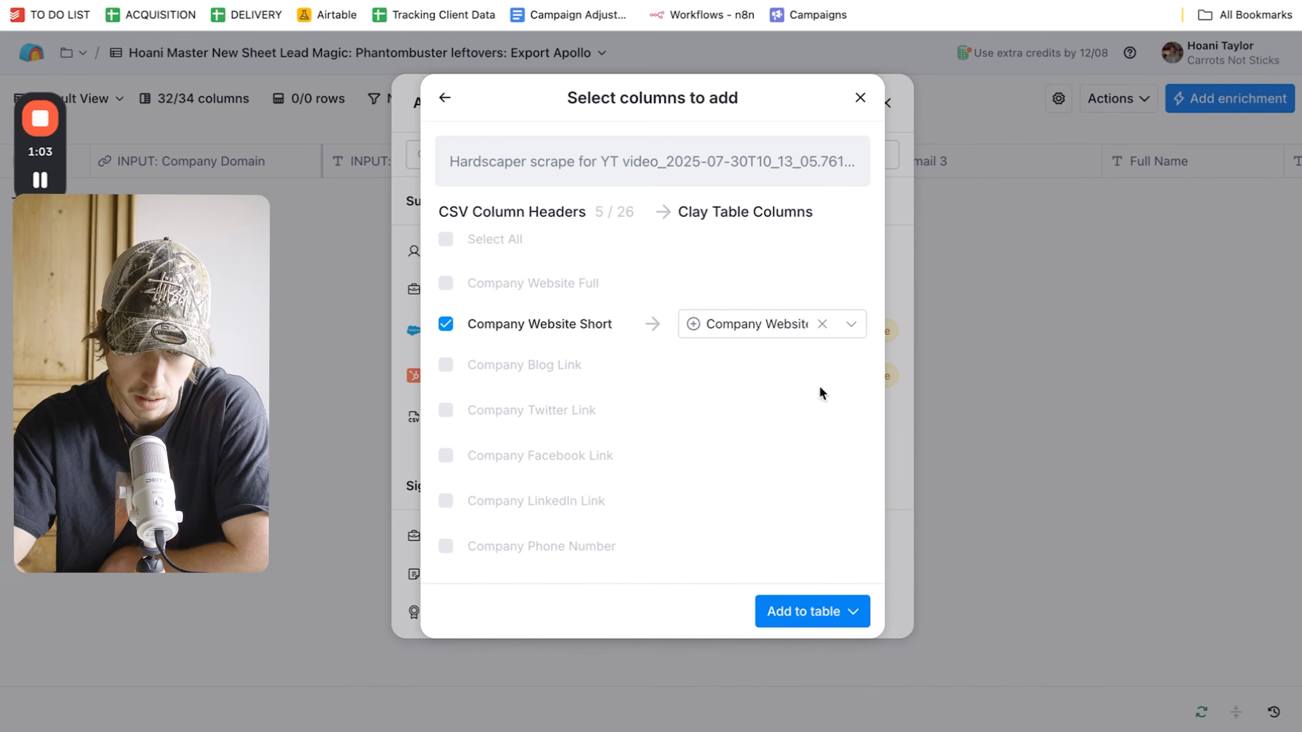
pyautogui.click(831, 324)
pyautogui.click(846, 328)
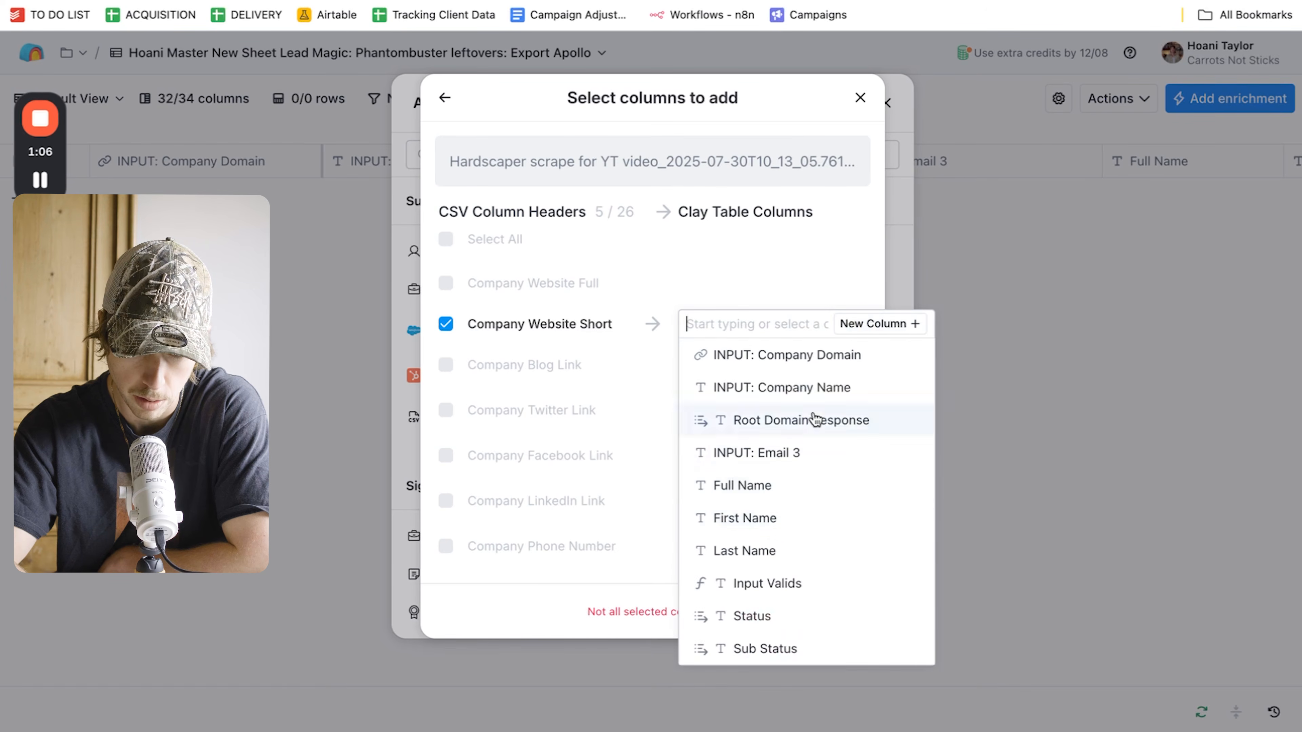
pyautogui.click(805, 356)
# Try including the Title column again and mapping it to INPUT: Company Name.
pyautogui.scroll(10, 816, 400)
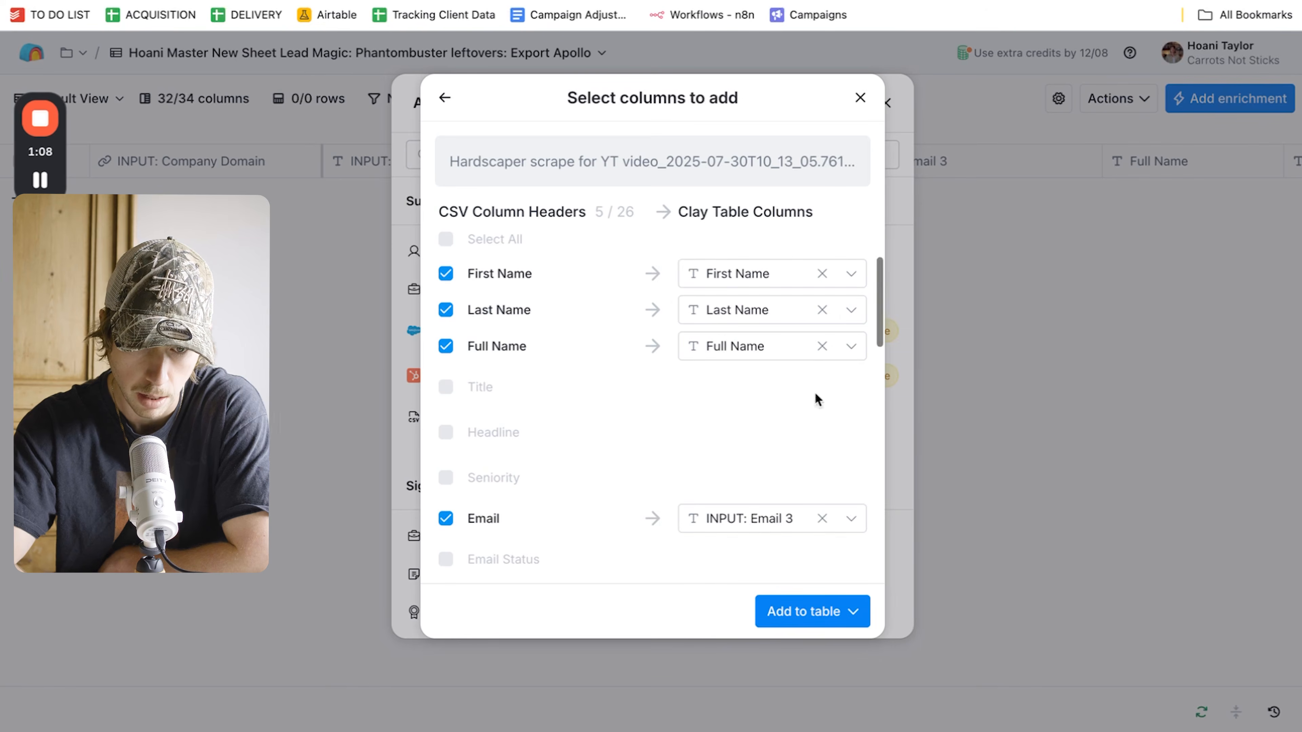
pyautogui.click(463, 387)
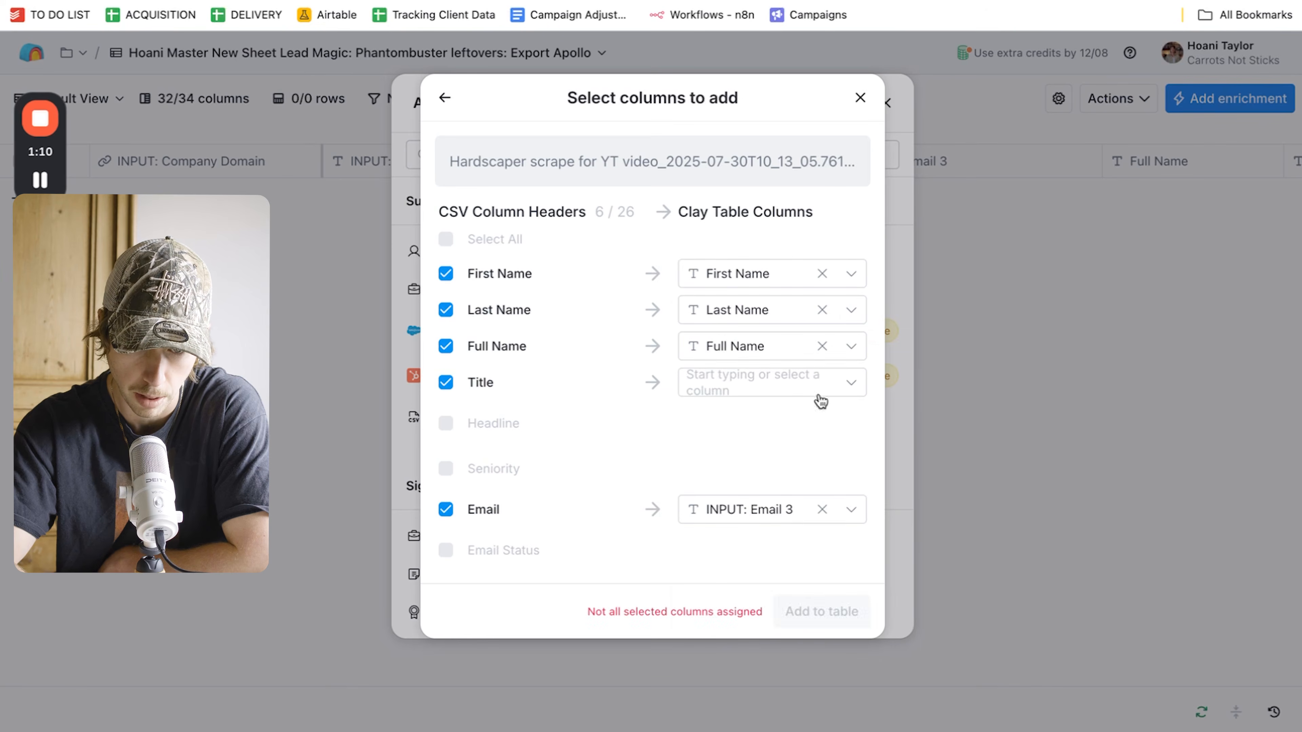
pyautogui.click(834, 387)
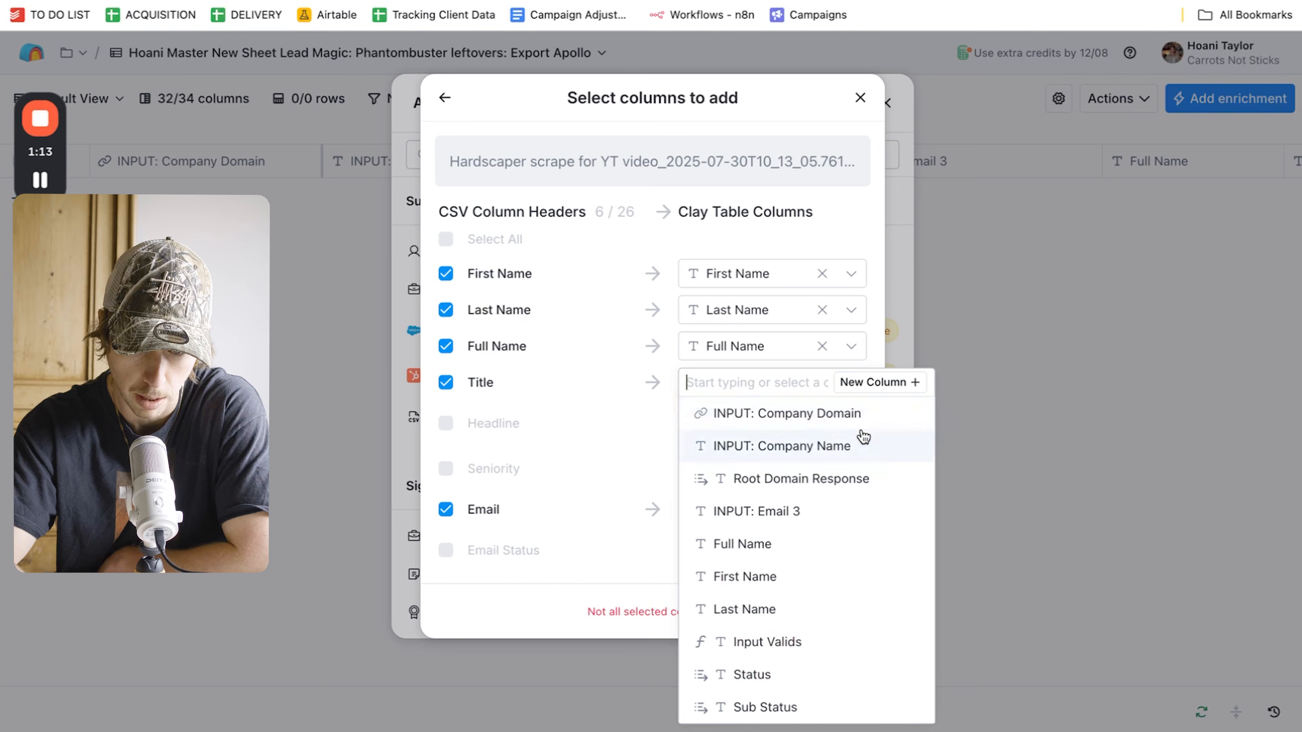
pyautogui.click(857, 446)
# Open the downloaded scrape CSV in Excel to examine its column headers, and return to the Clay import.
pyautogui.click(1105, 2)
pyautogui.click(968, 52)
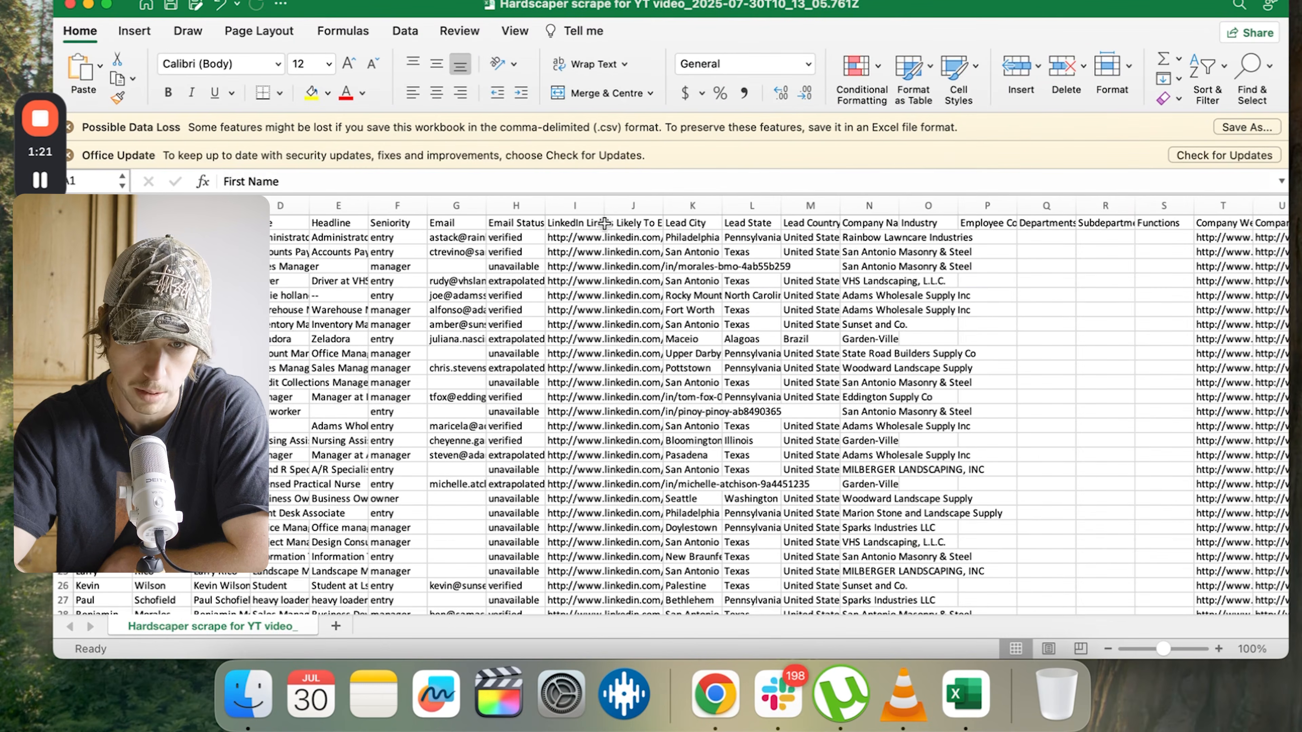
pyautogui.hotkey('ctrl', 'Right')
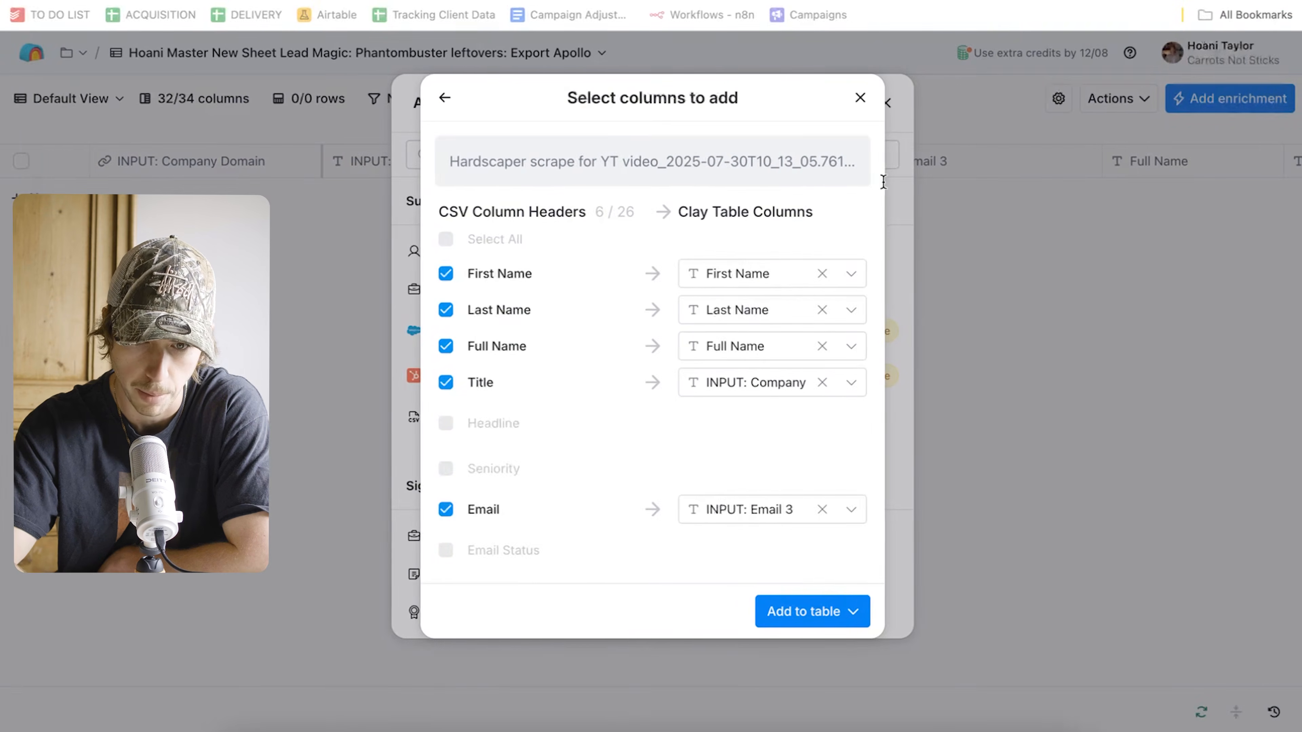
# Map Company Name to INPUT: Company Name in place of Title, and add the CSV to the table, saving and running its rows.
pyautogui.scroll(-5, 709, 293)
pyautogui.click(819, 611)
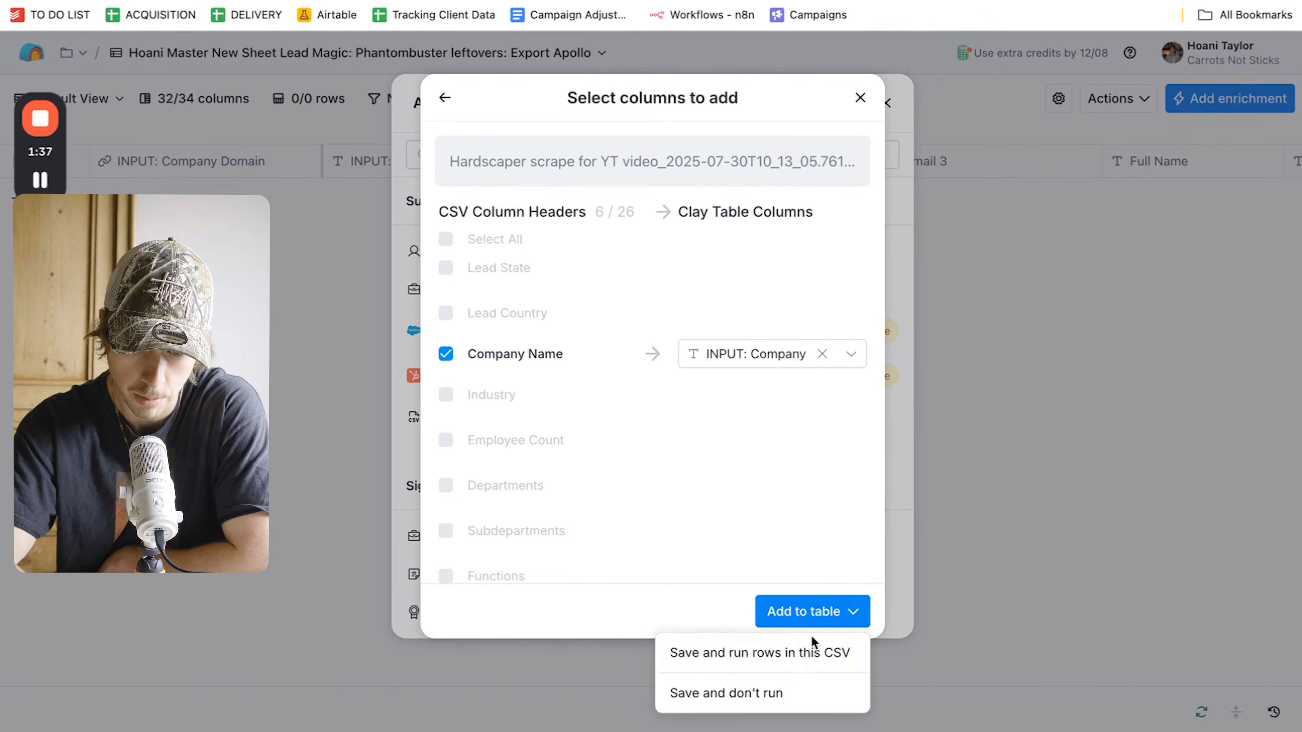
pyautogui.click(797, 659)
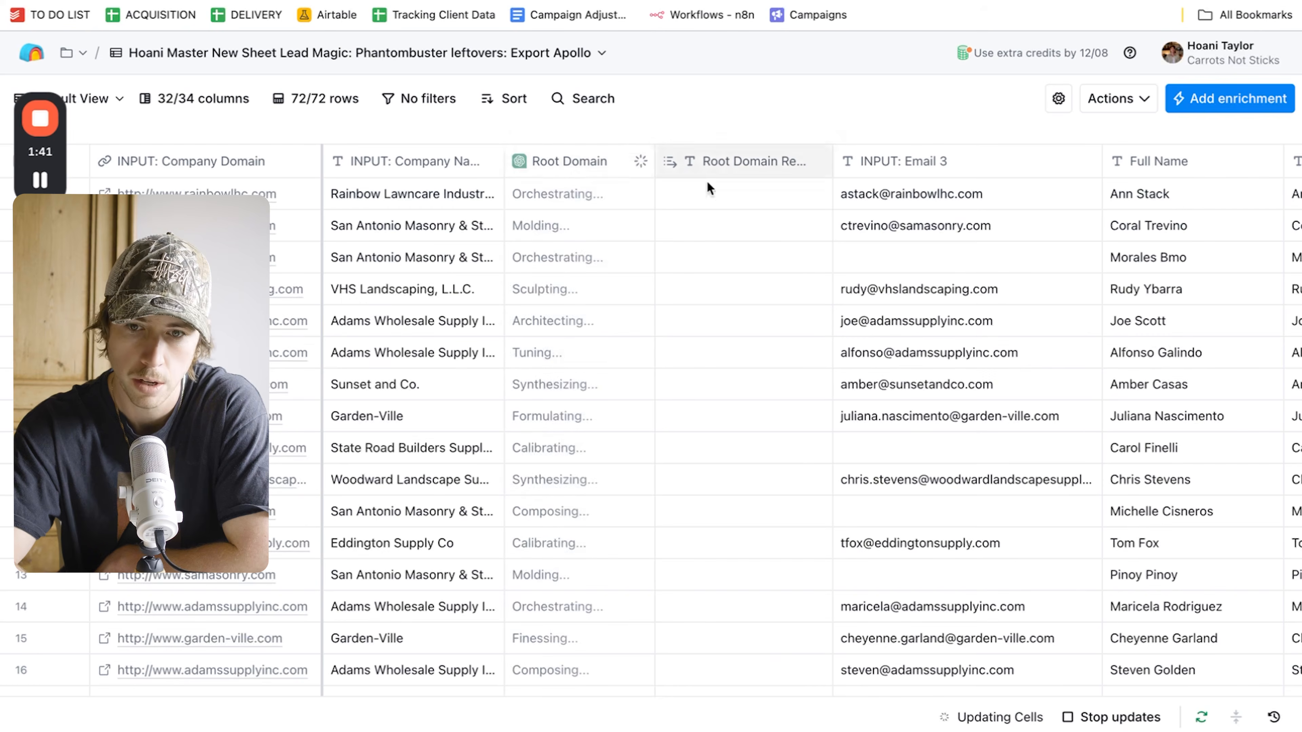
# Examine the imported contacts' Email 3 and name columns and the Apollo email validation results in the running table.
pyautogui.hscroll(5, 798, 265)
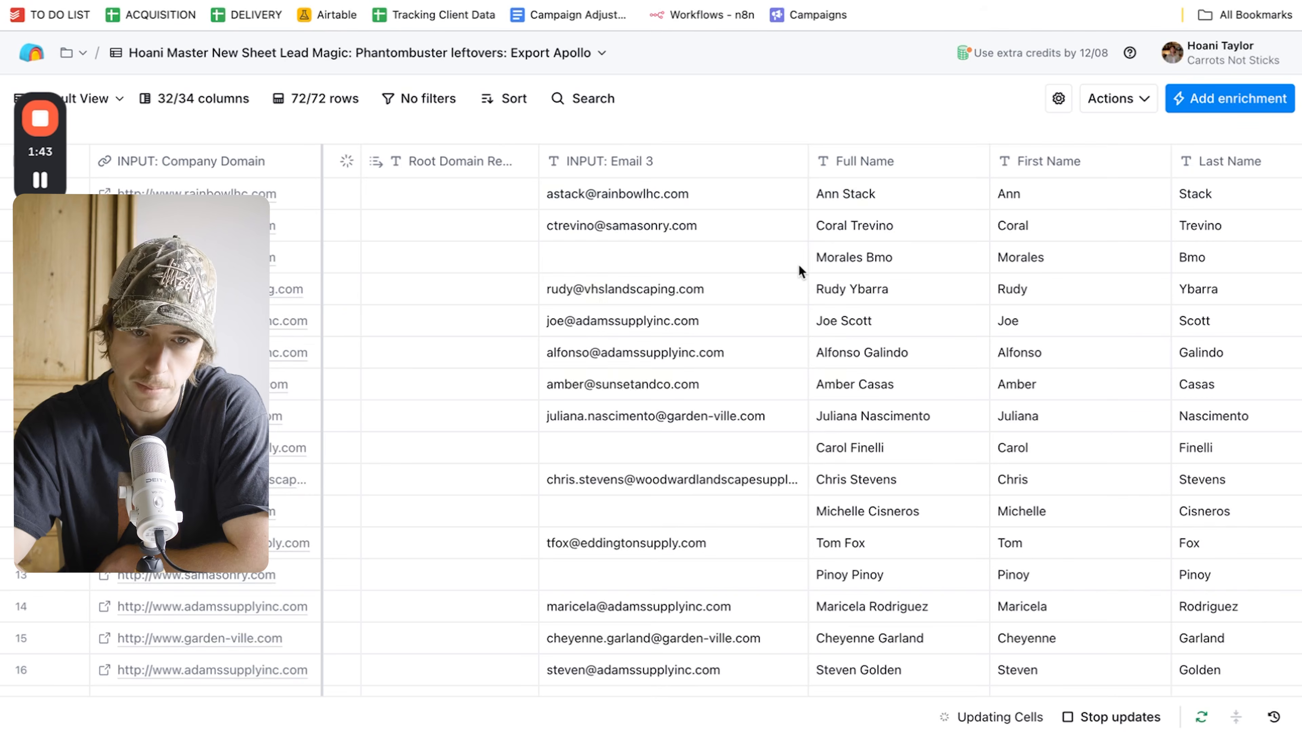
pyautogui.scroll(-7, 655, 537)
pyautogui.scroll(5, 655, 537)
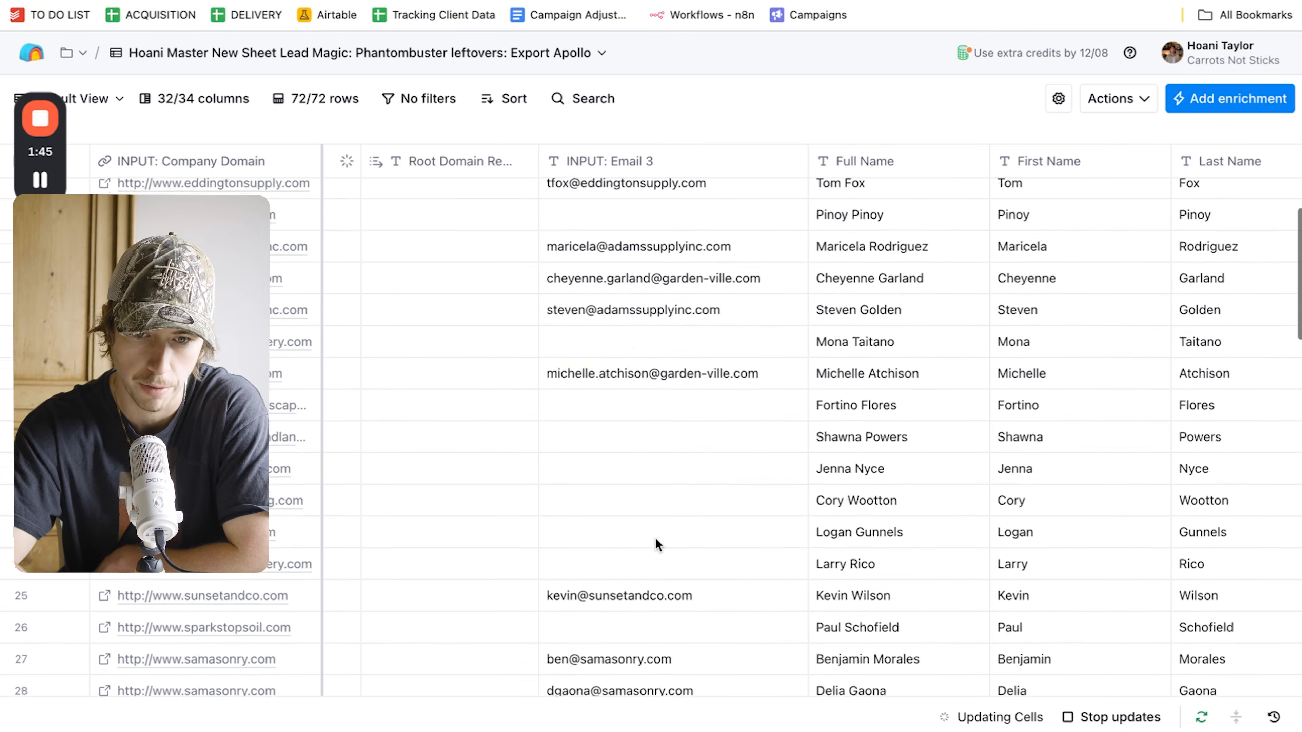
pyautogui.hscroll(15, 655, 538)
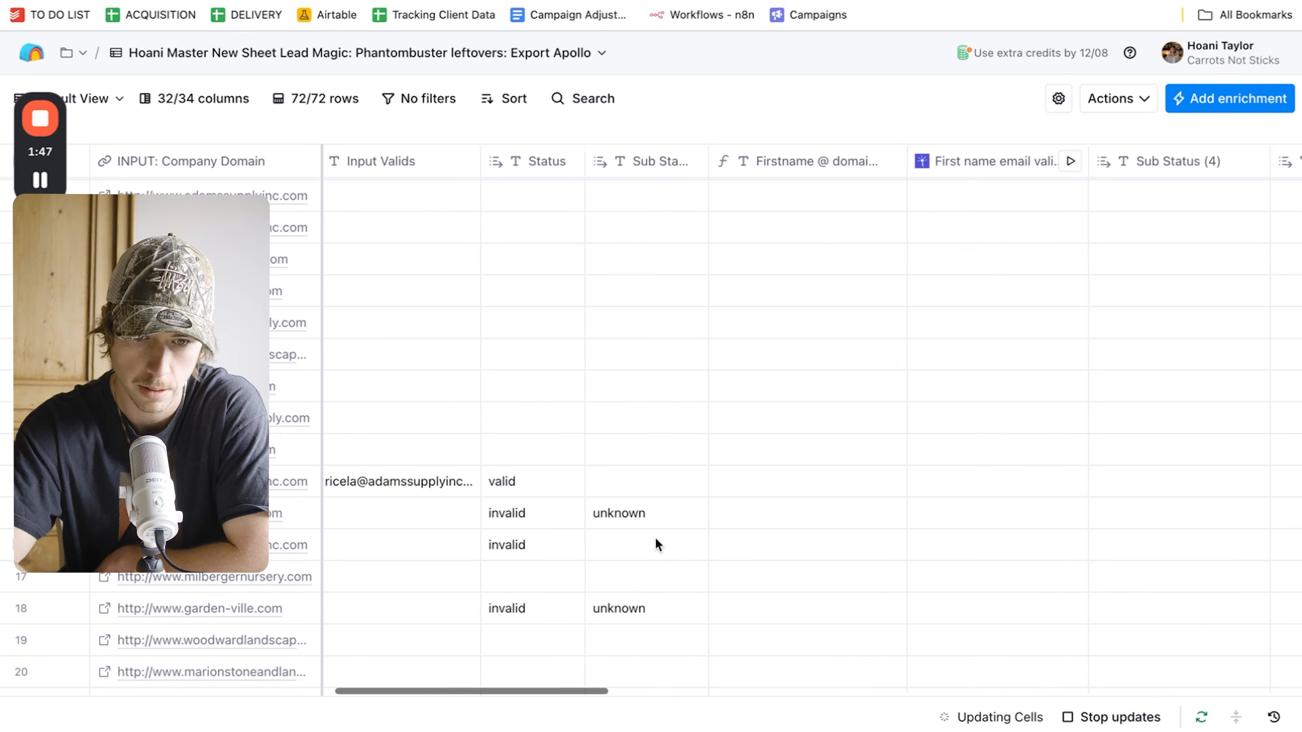
pyautogui.hscroll(-5, 654, 537)
pyautogui.scroll(-1, 828, 443)
pyautogui.scroll(-2, 829, 443)
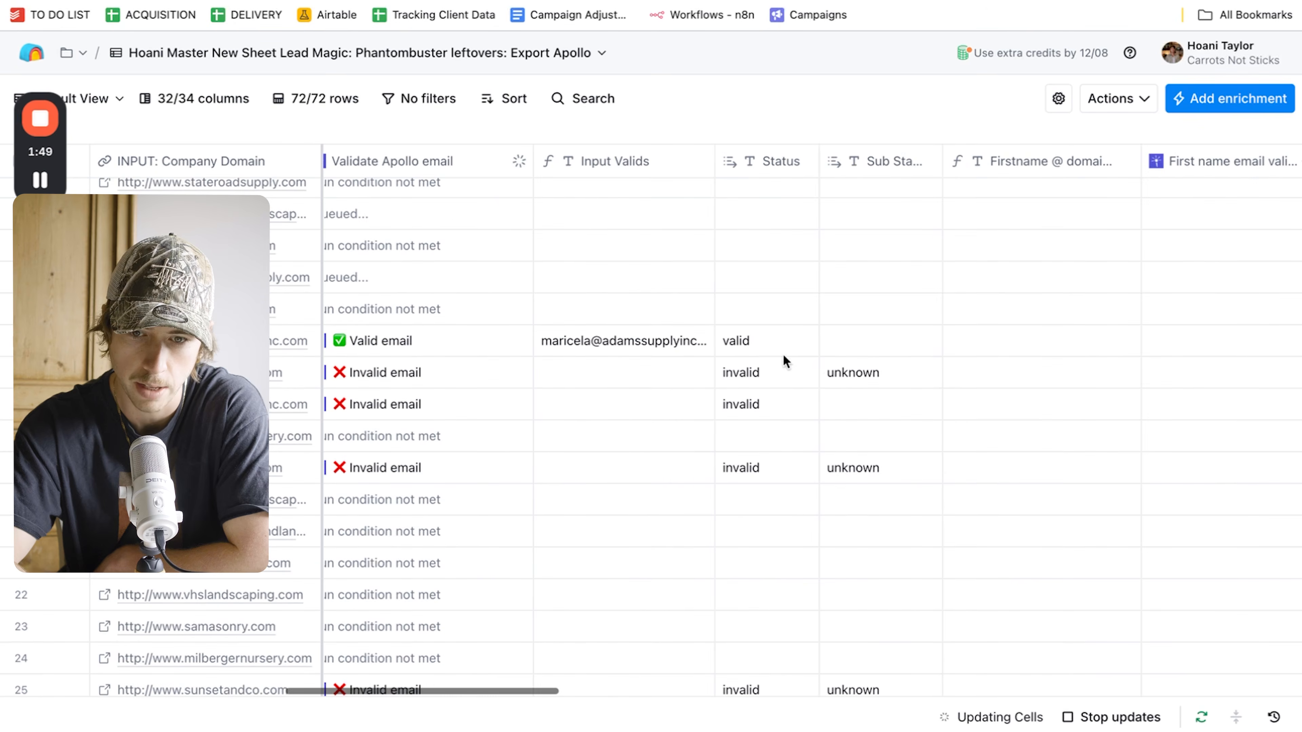
pyautogui.hscroll(15, 824, 374)
pyautogui.hscroll(-5, 825, 374)
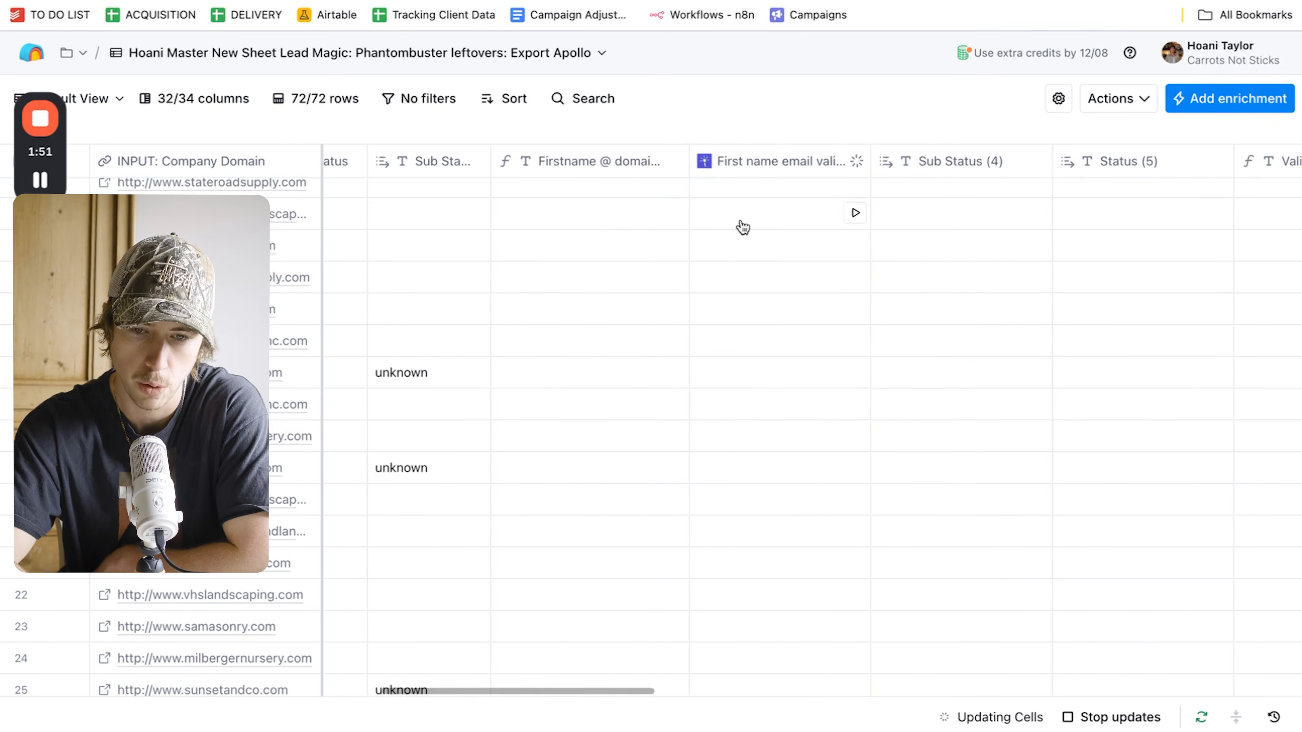
# Review the fallback email columns: first name guess validation, Find work email, and the info and hello address checks.
pyautogui.click(769, 172)
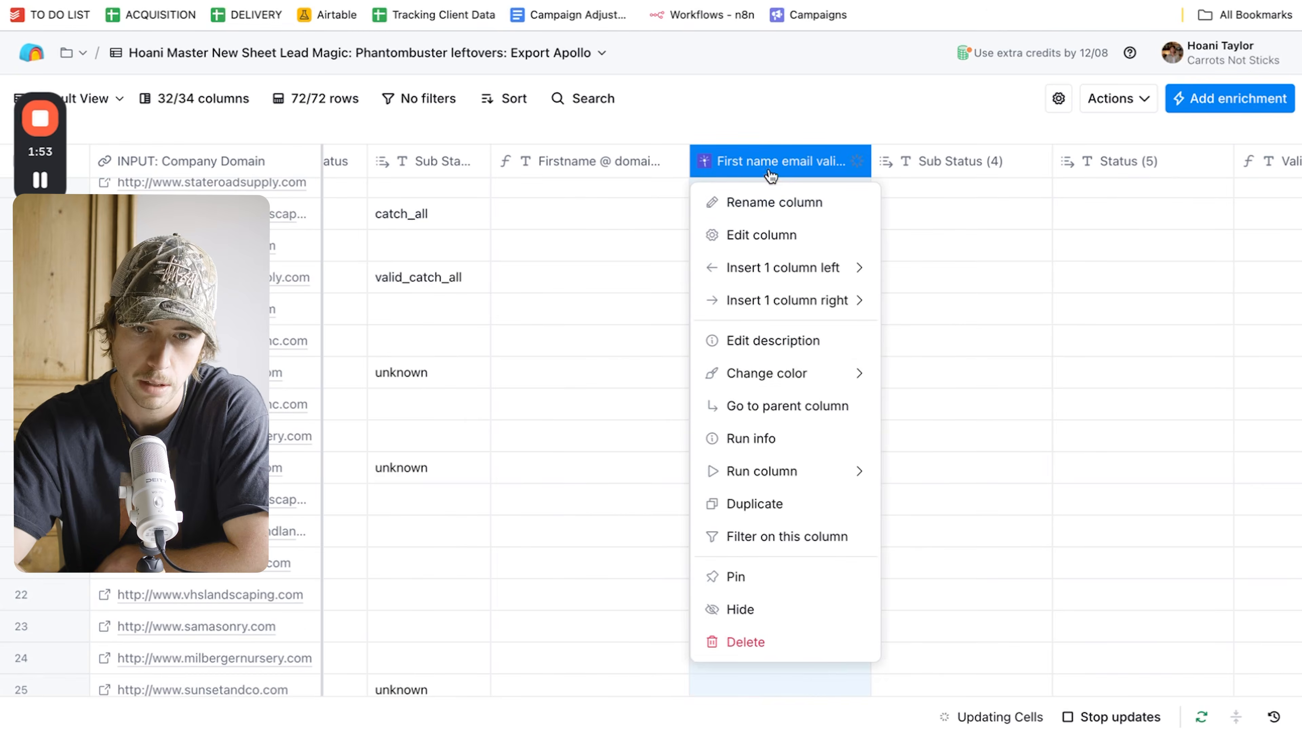
pyautogui.click(780, 122)
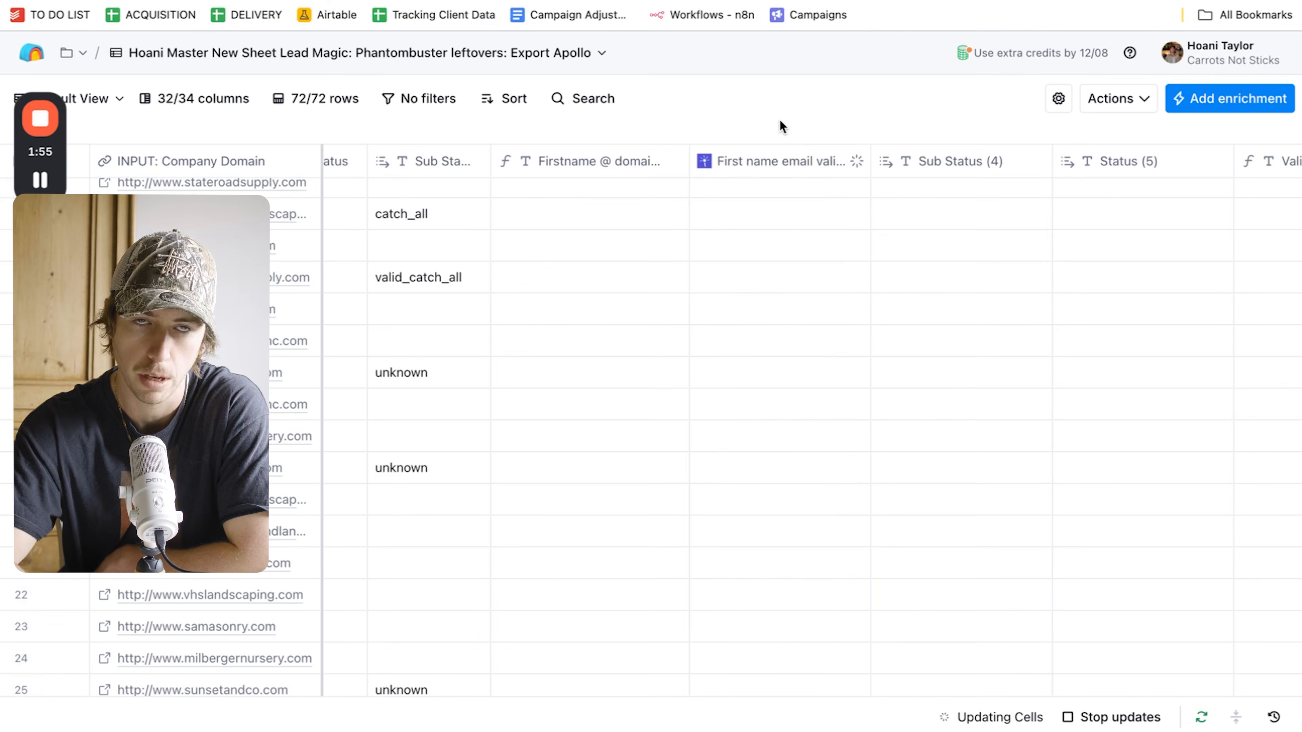
pyautogui.hscroll(10, 768, 331)
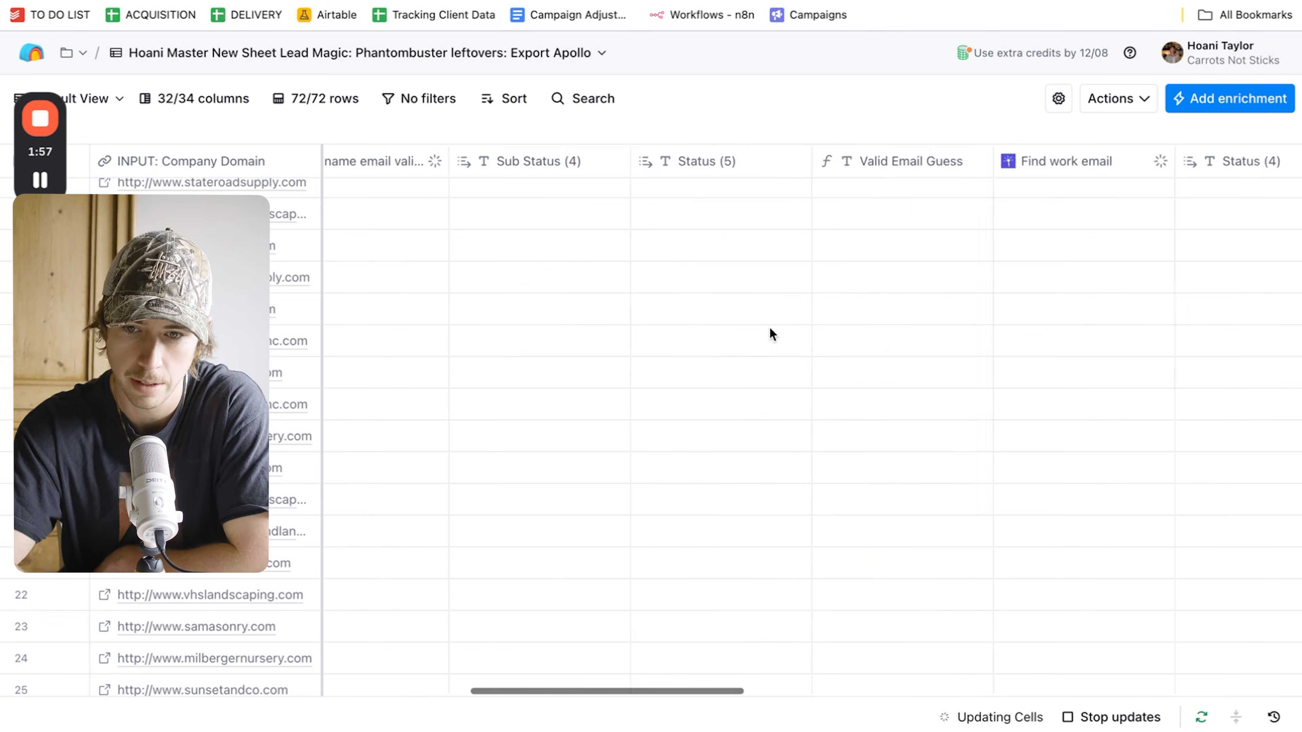
pyautogui.hscroll(8, 865, 279)
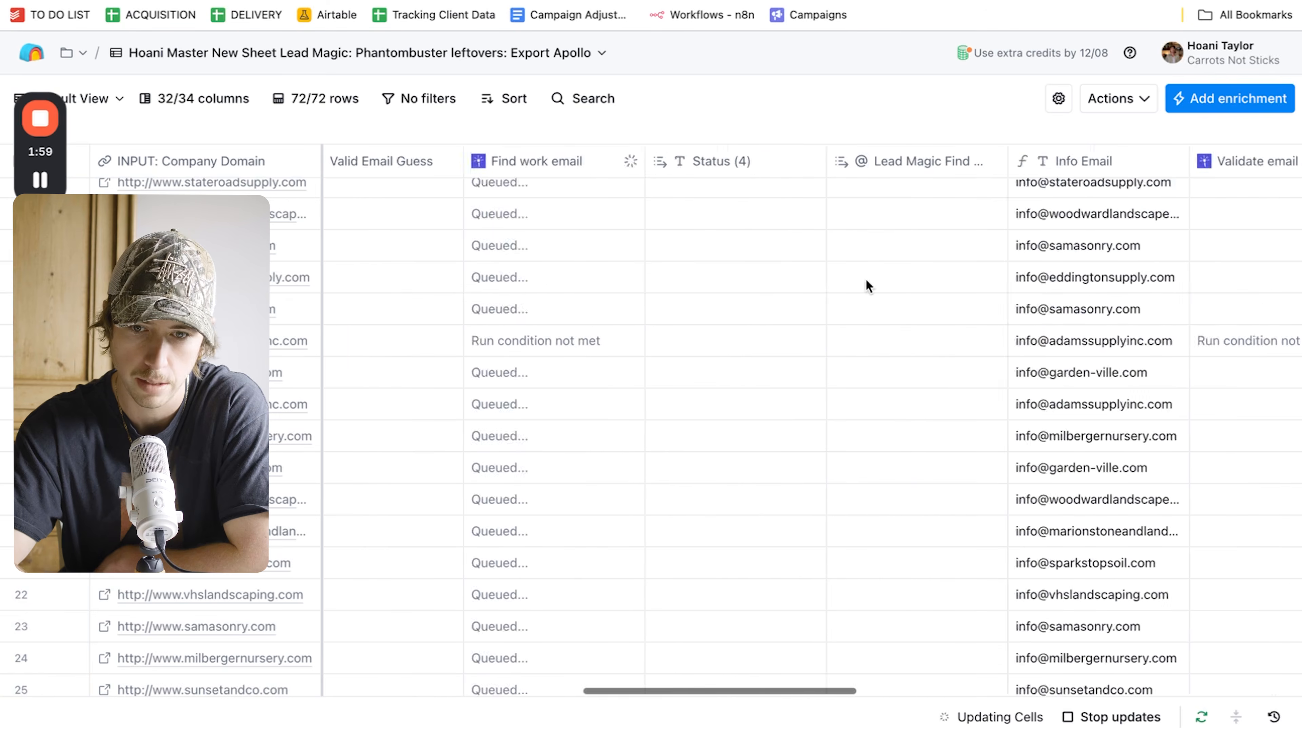
pyautogui.hscroll(15, 1076, 263)
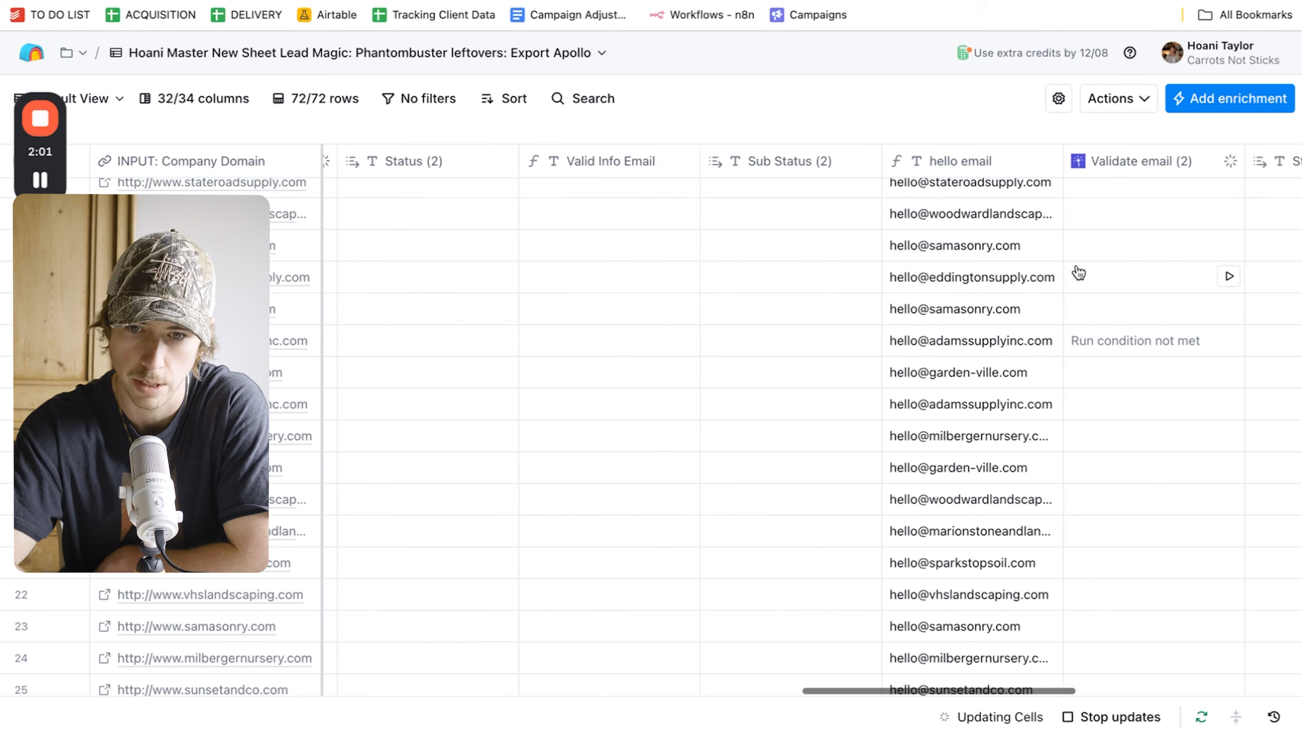
pyautogui.hscroll(-10, 1078, 272)
# Check the Verified Master Email and First Name Master columns throughout the table as the enrichments run.
pyautogui.hscroll(20, 1079, 273)
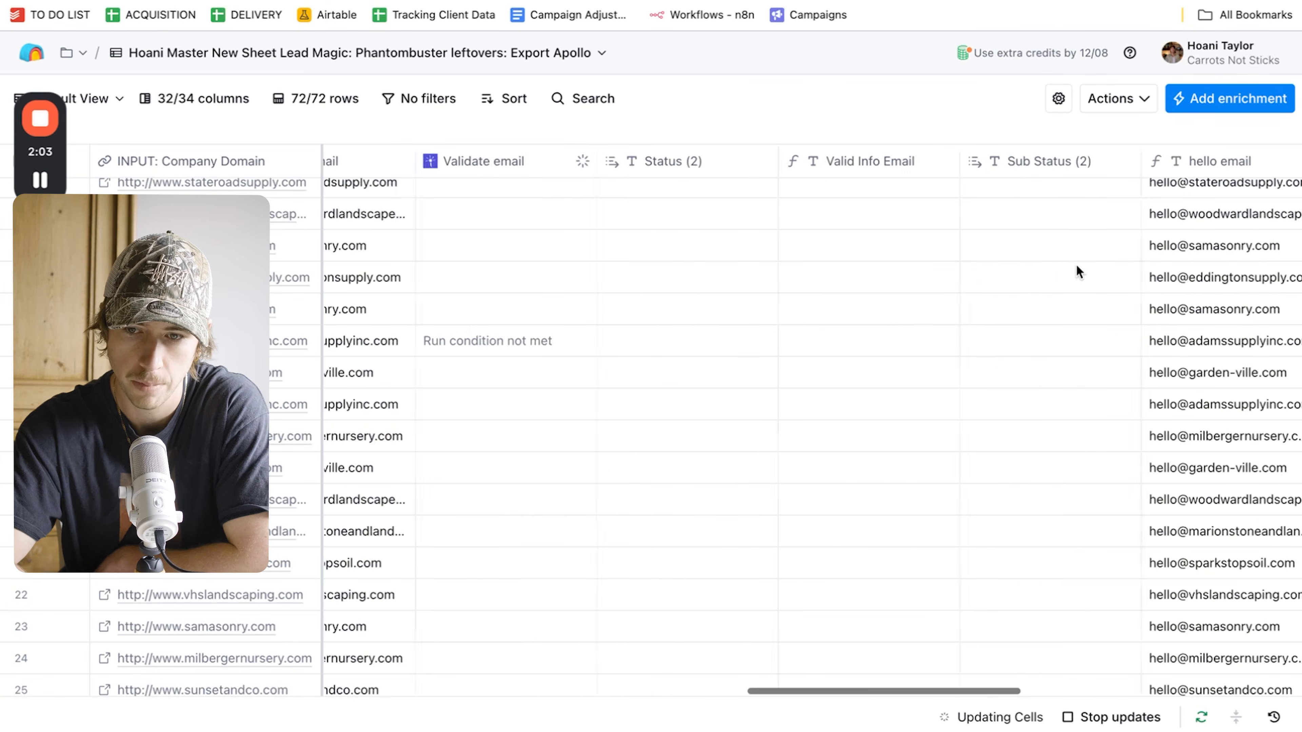
pyautogui.scroll(2, 1076, 264)
pyautogui.scroll(-20, 1076, 263)
pyautogui.scroll(20, 1077, 266)
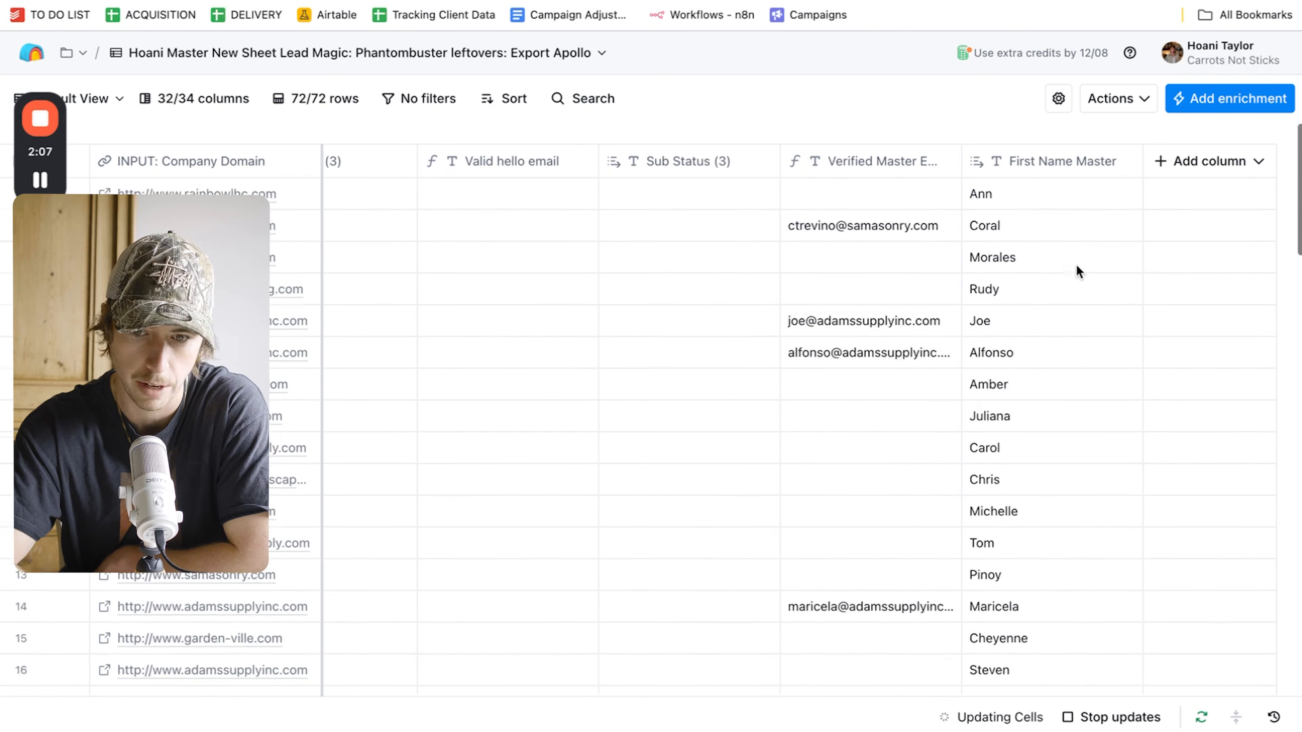
pyautogui.scroll(-20, 1076, 266)
pyautogui.scroll(20, 1075, 263)
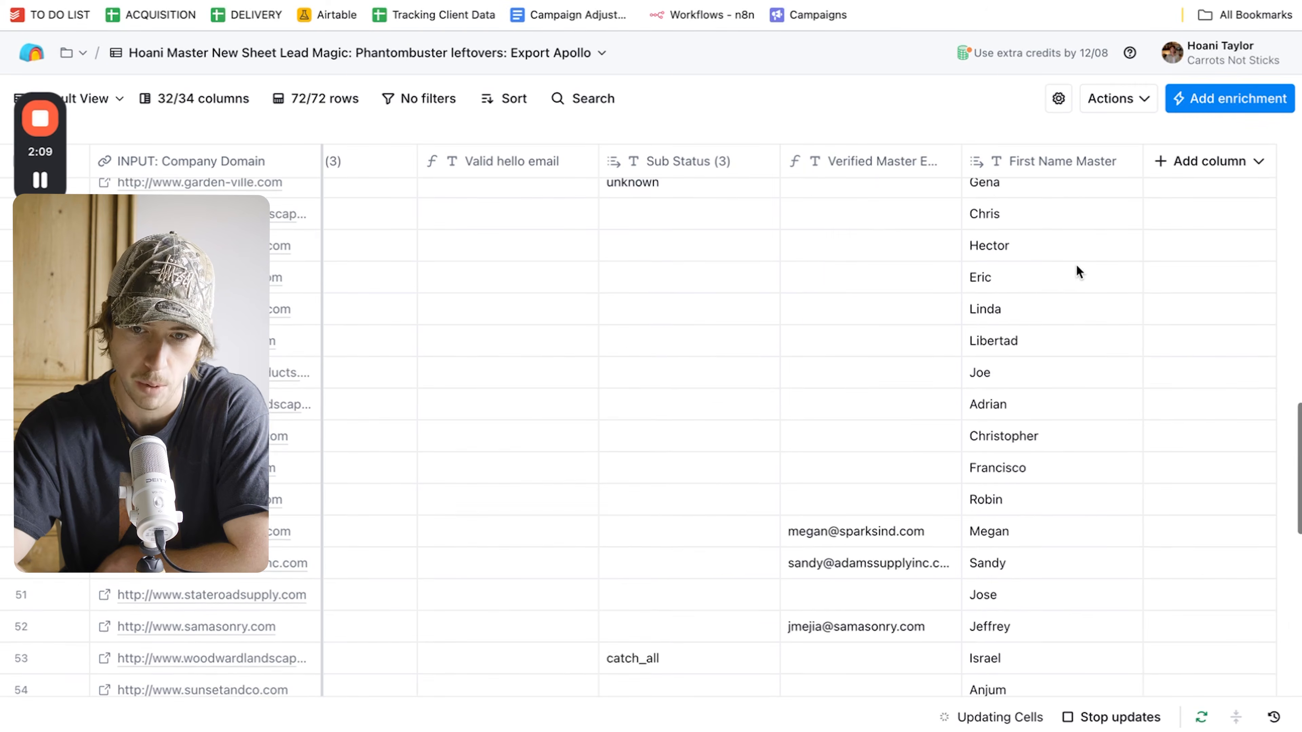
pyautogui.scroll(5, 1075, 263)
pyautogui.scroll(-20, 1075, 264)
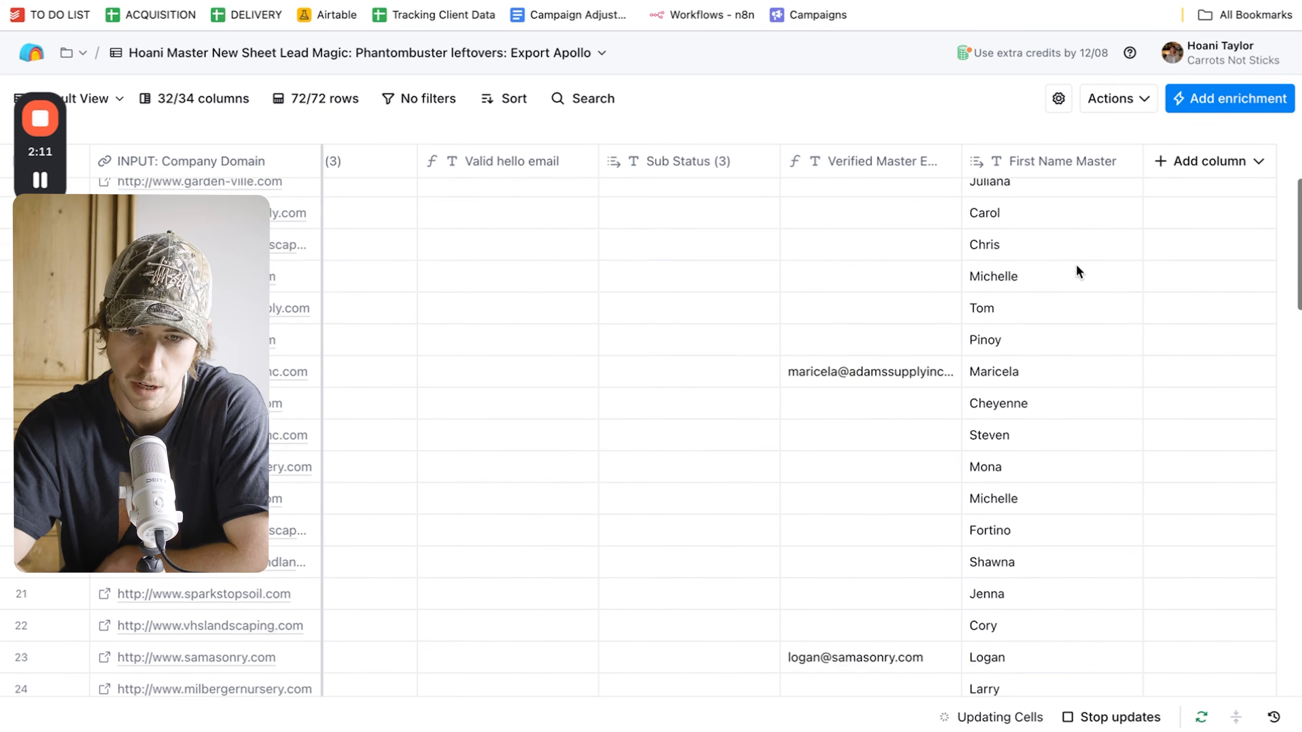
pyautogui.scroll(12, 1076, 264)
pyautogui.scroll(-3, 1076, 264)
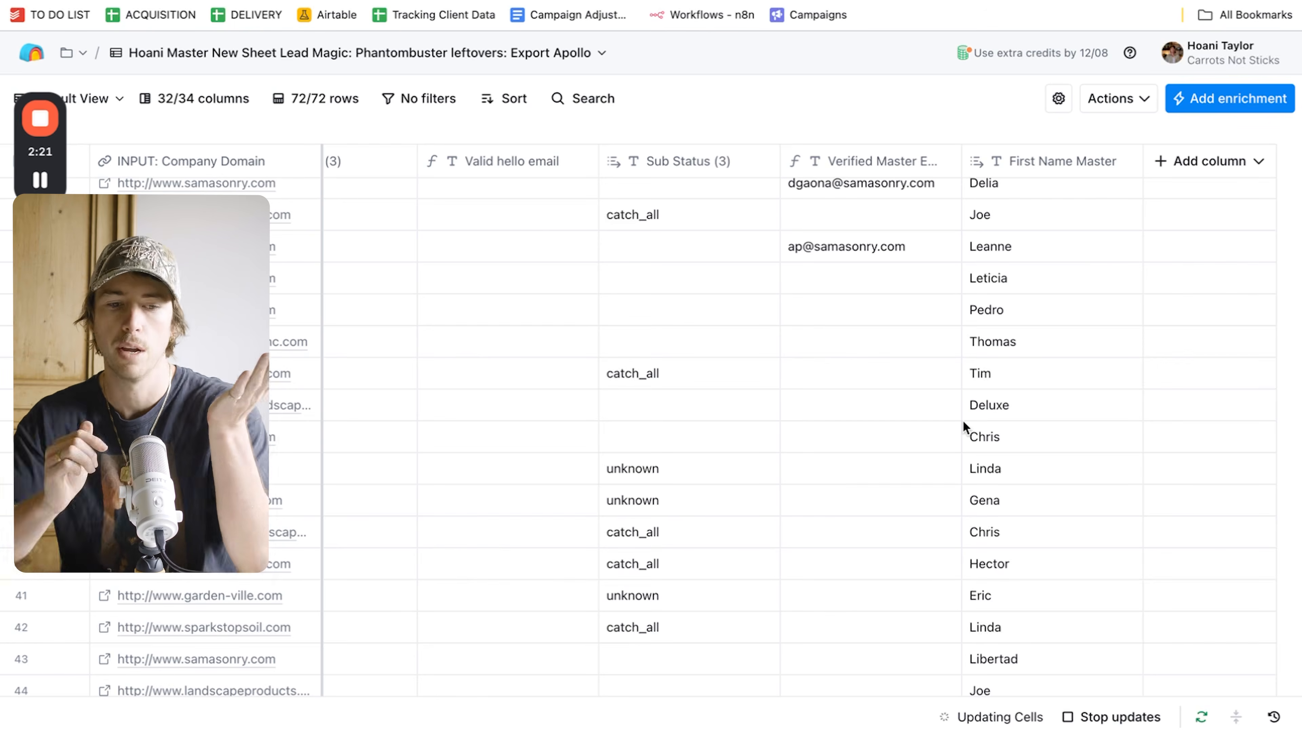
pyautogui.scroll(-10, 962, 420)
pyautogui.scroll(20, 962, 421)
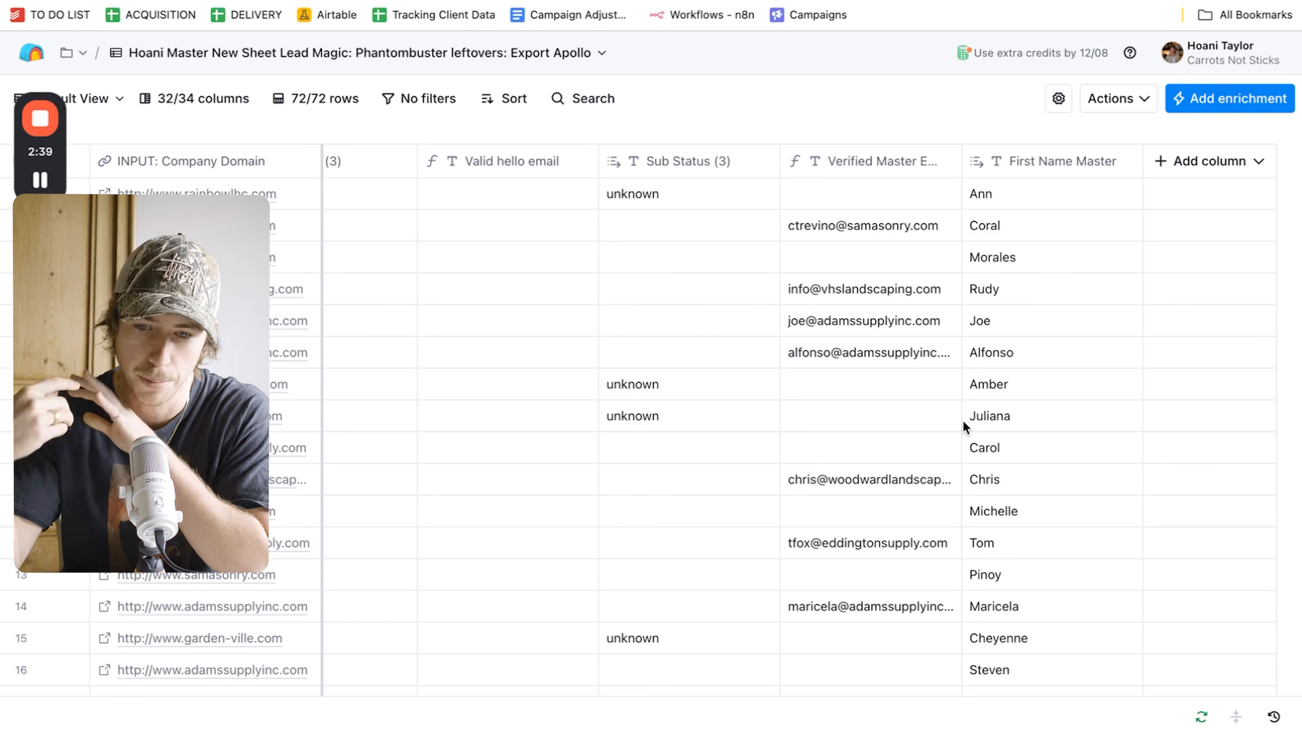
pyautogui.scroll(-20, 962, 421)
pyautogui.scroll(8, 962, 420)
pyautogui.scroll(18, 962, 421)
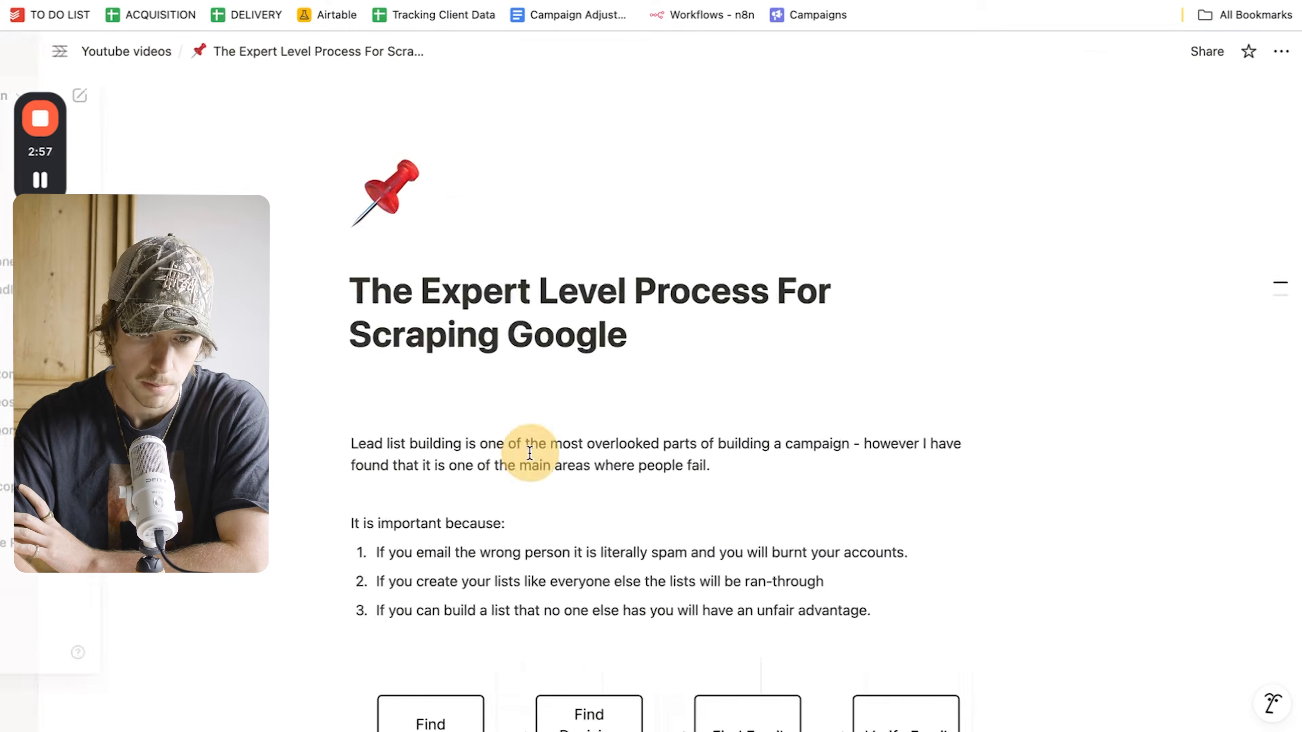
# Switch to the Notion page on the expert level Google scraping process and review it through the workflow diagram and the Phantombuster link.
pyautogui.scroll(-10, 529, 449)
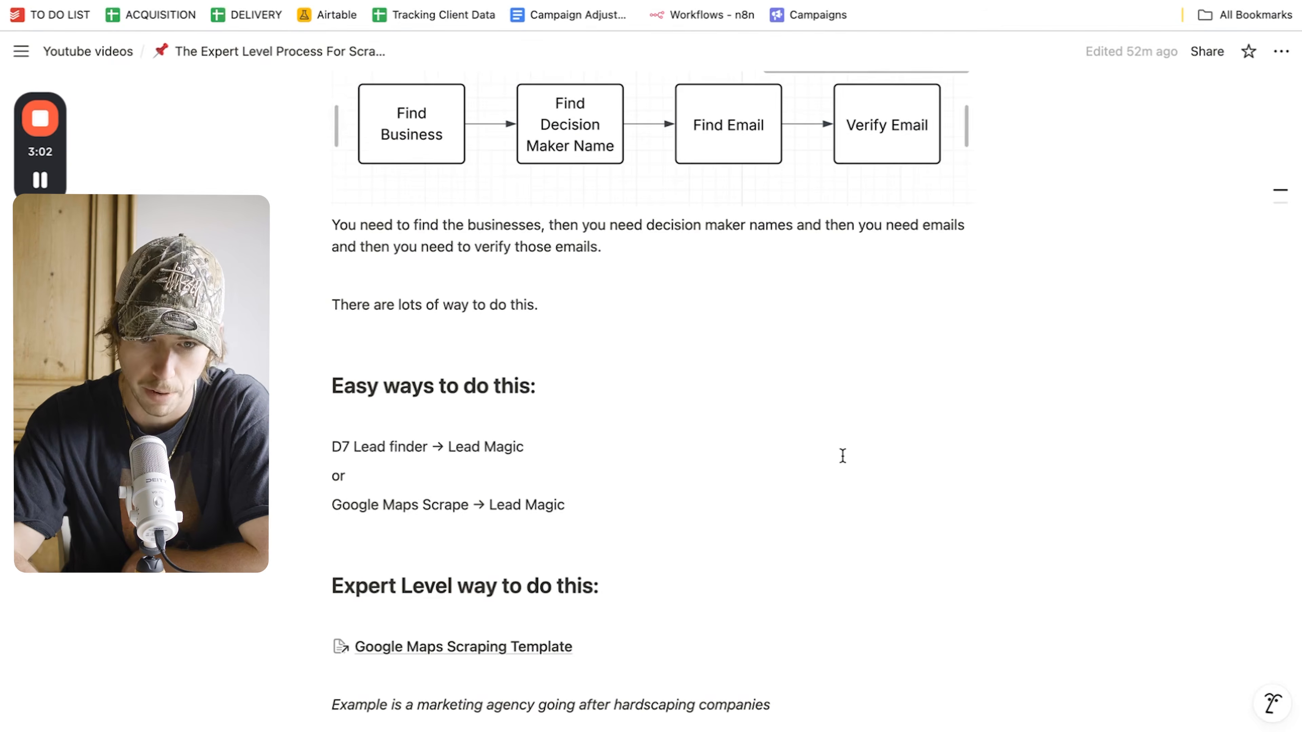
pyautogui.scroll(-15, 842, 457)
pyautogui.scroll(-3, 430, 567)
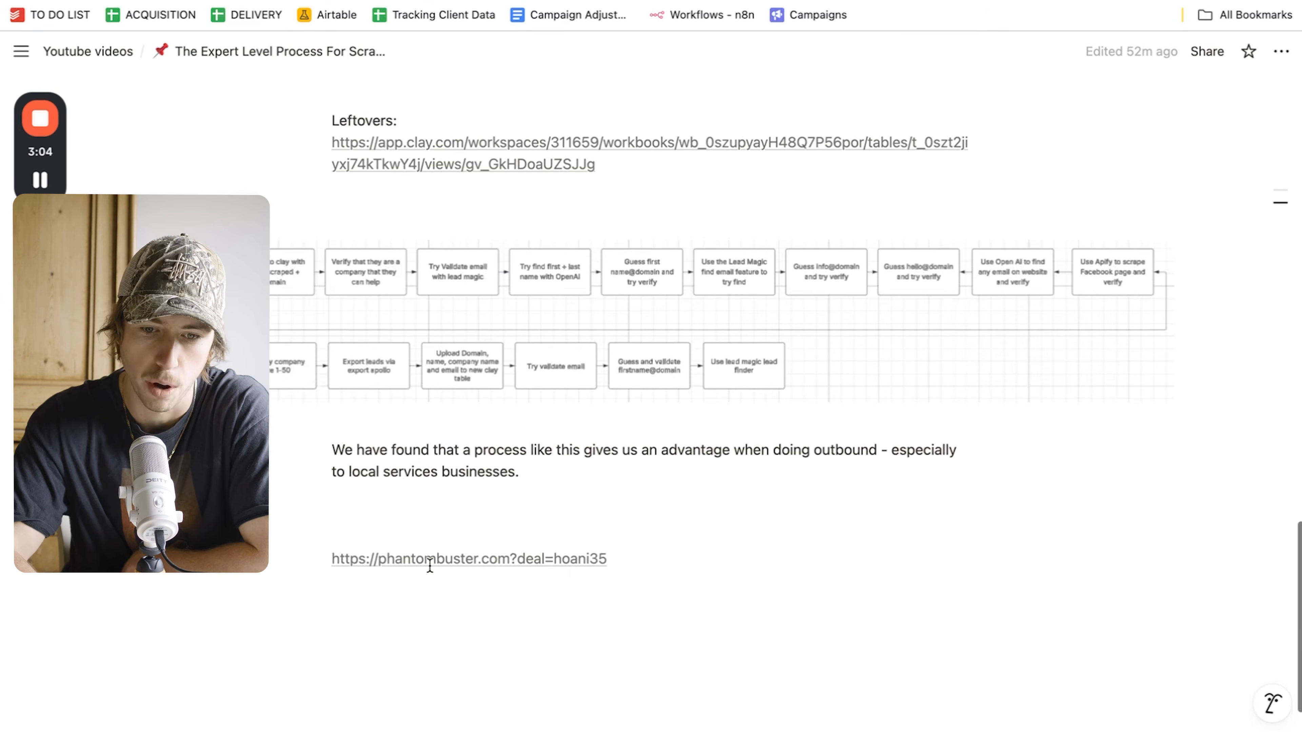